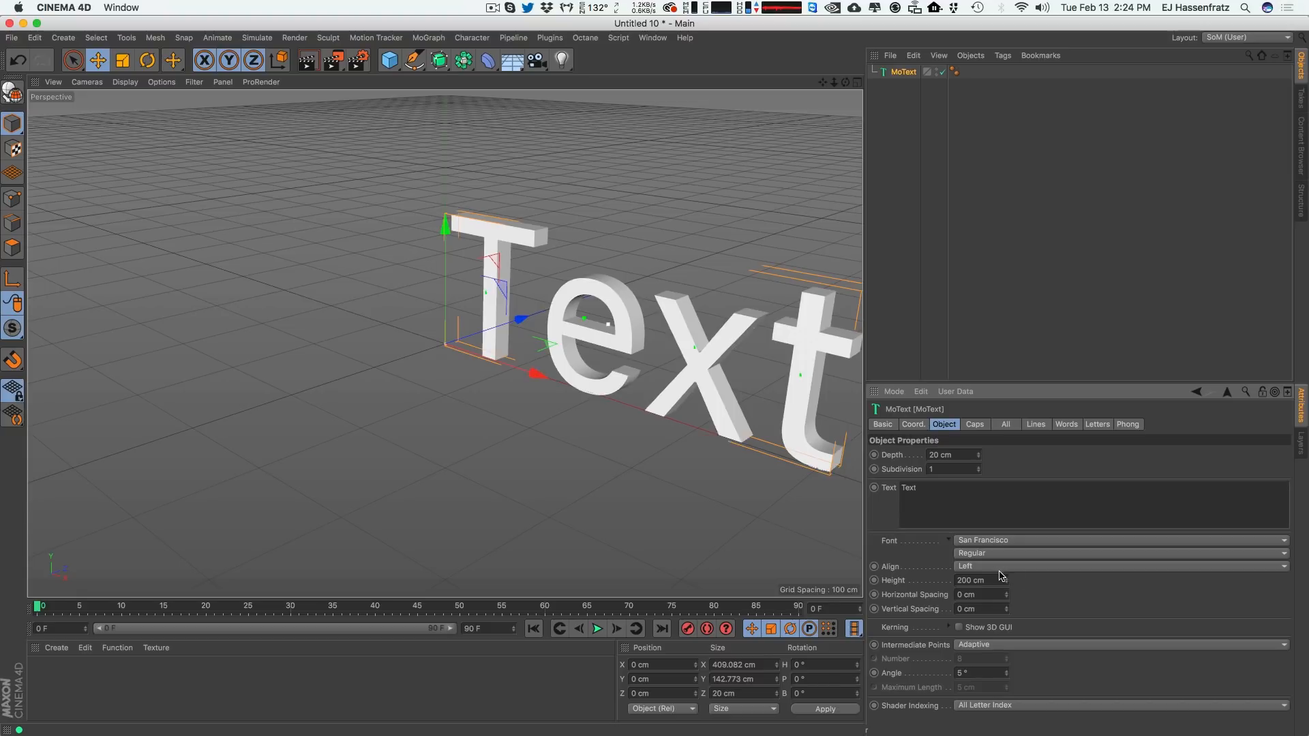
Center-align the MoText and change its text to DISCO.
click(989, 567)
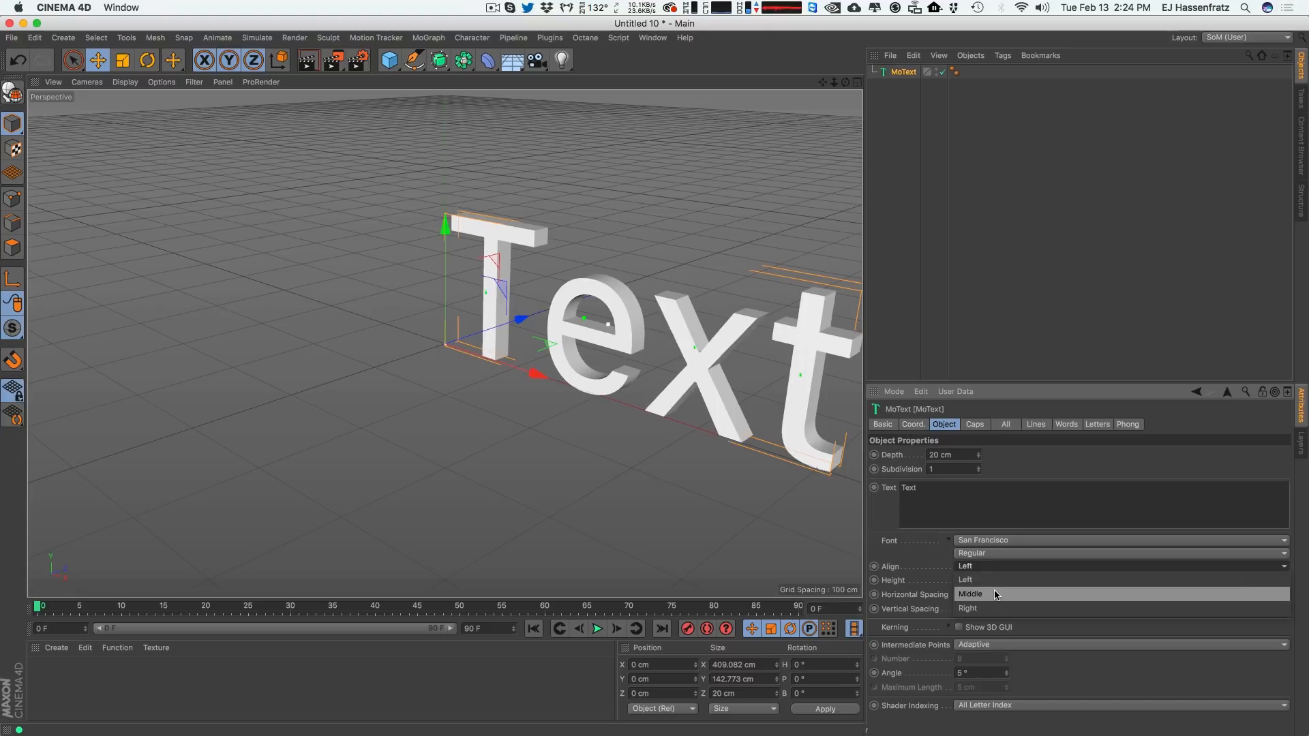
click(993, 595)
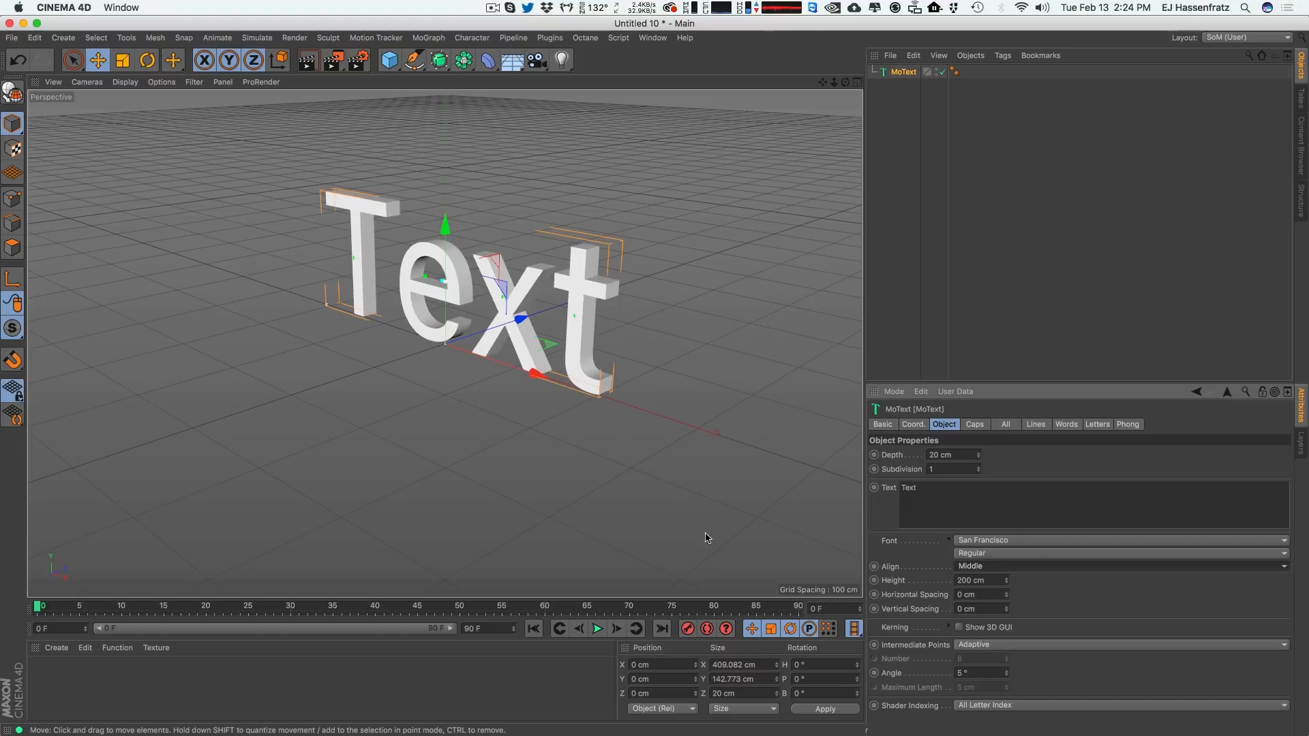
drag(952, 490, 782, 481)
text(D)
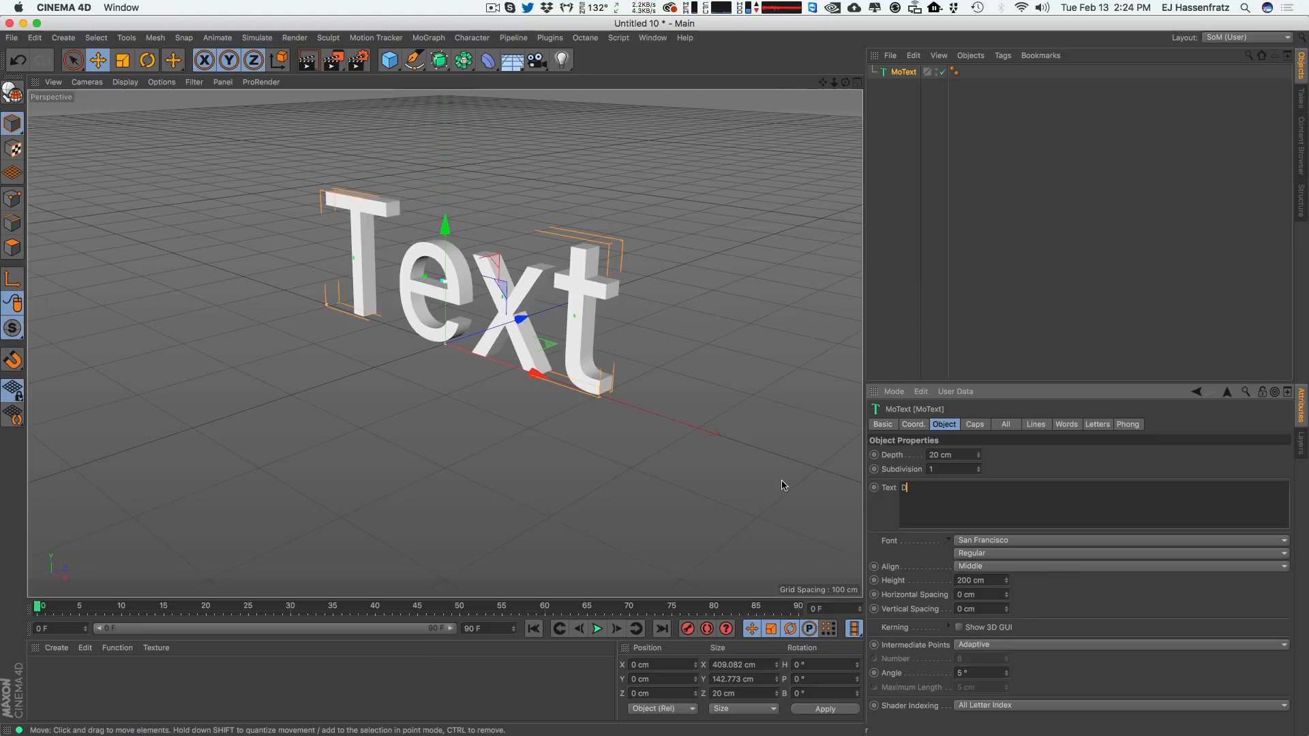
text(ISCO)
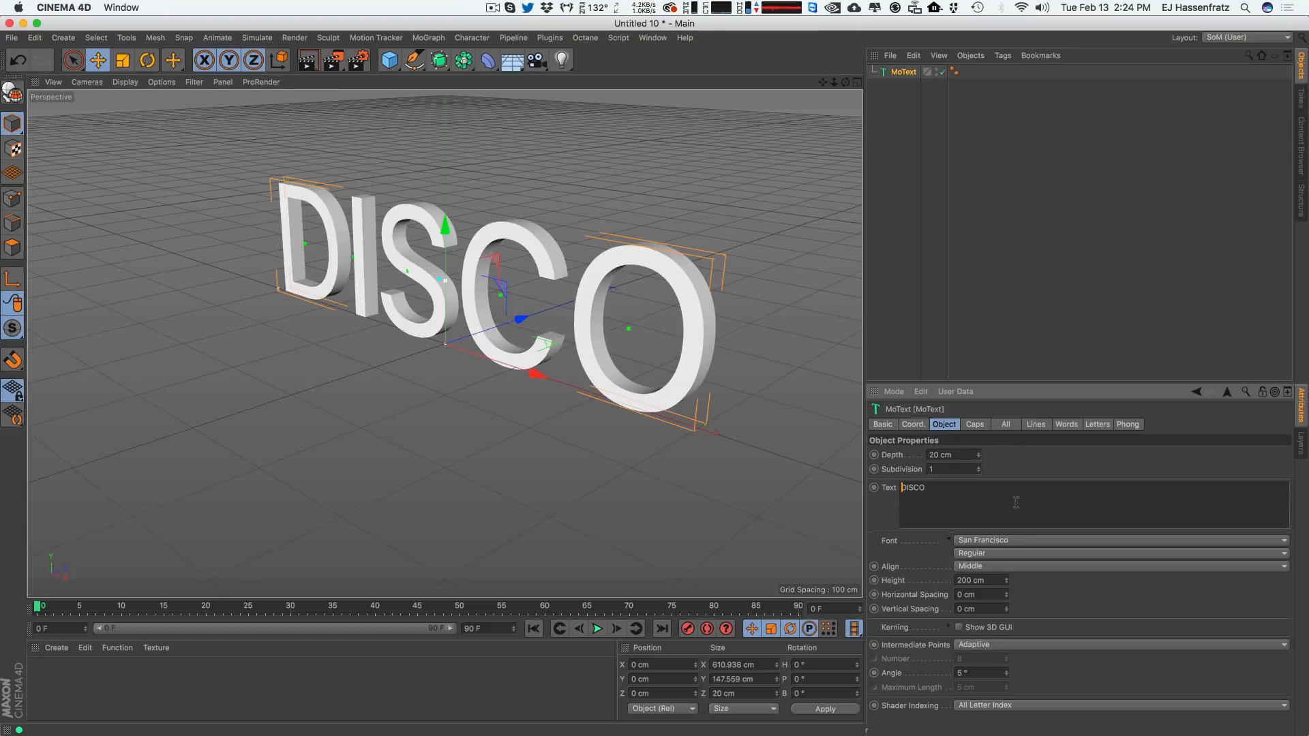
Change the MoText font to FuturTDemObl (Futura T Demi Oblique).
click(998, 542)
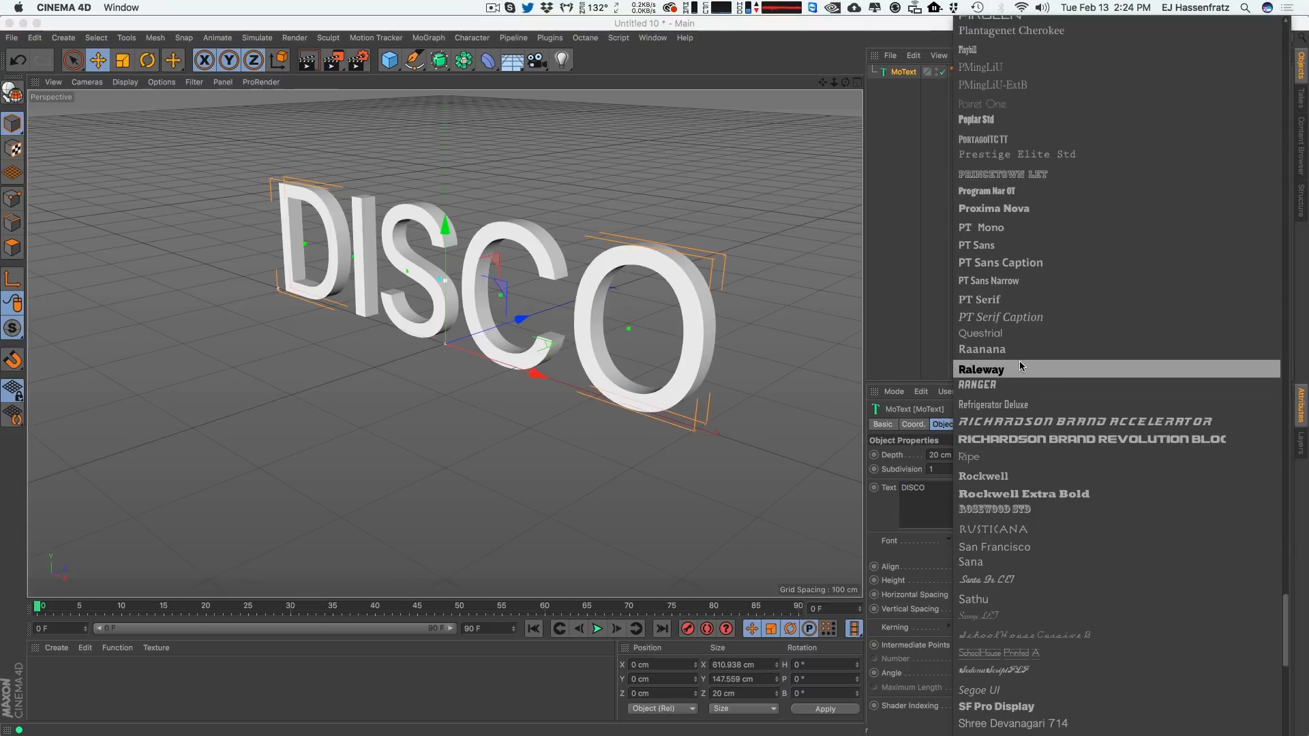
scroll(1020, 362, up, 15)
scroll(1042, 32, up, 10)
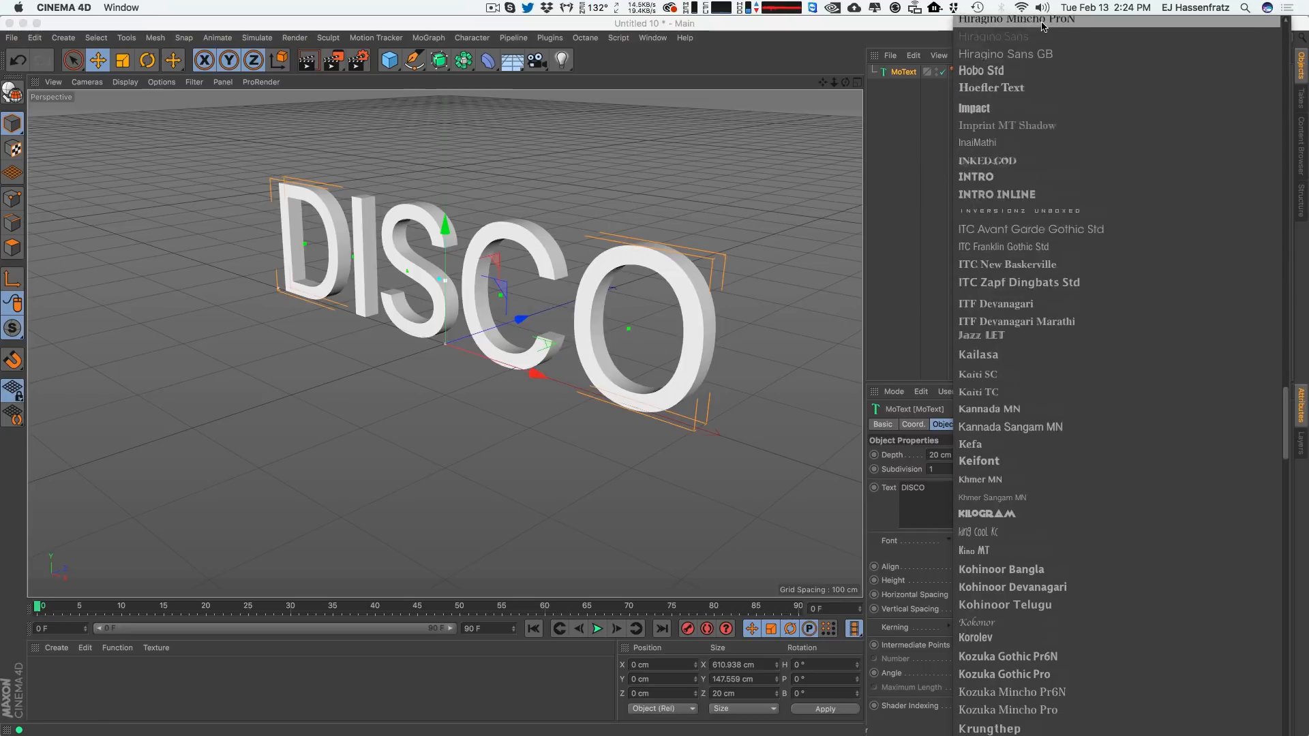
scroll(1042, 32, up, 10)
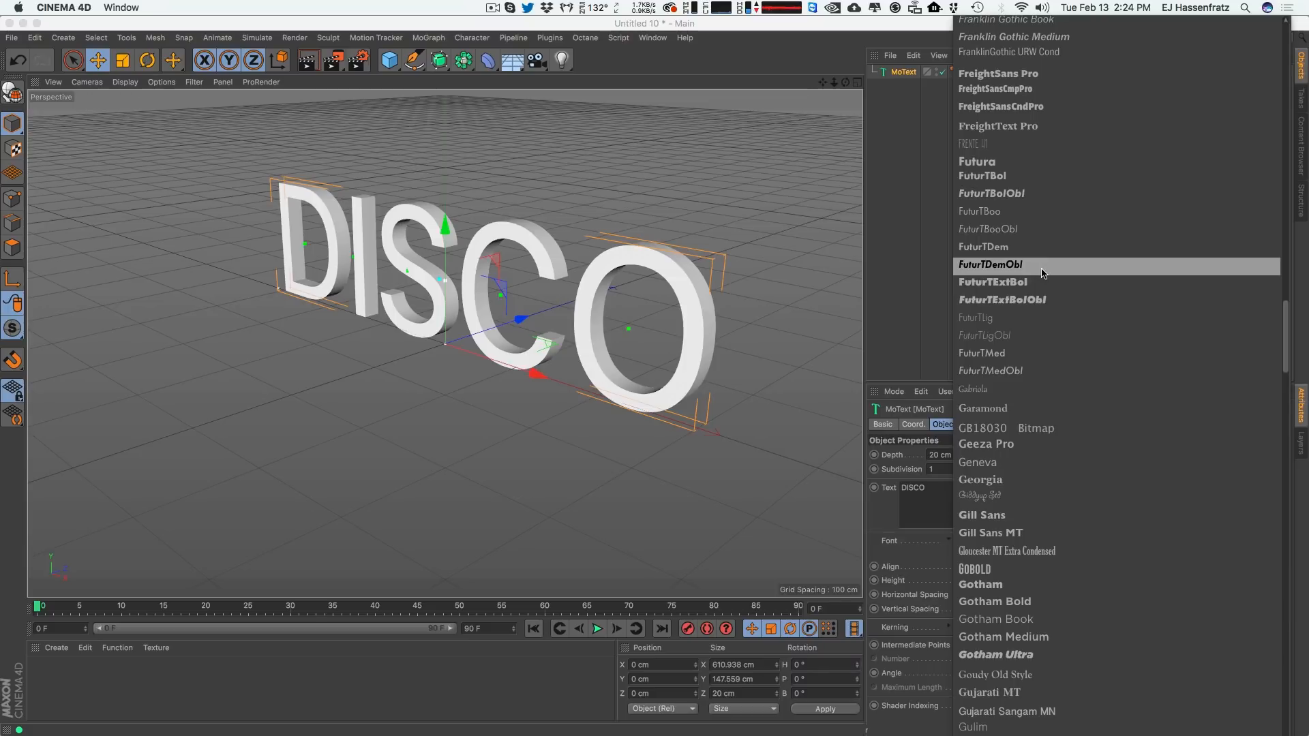
click(1042, 272)
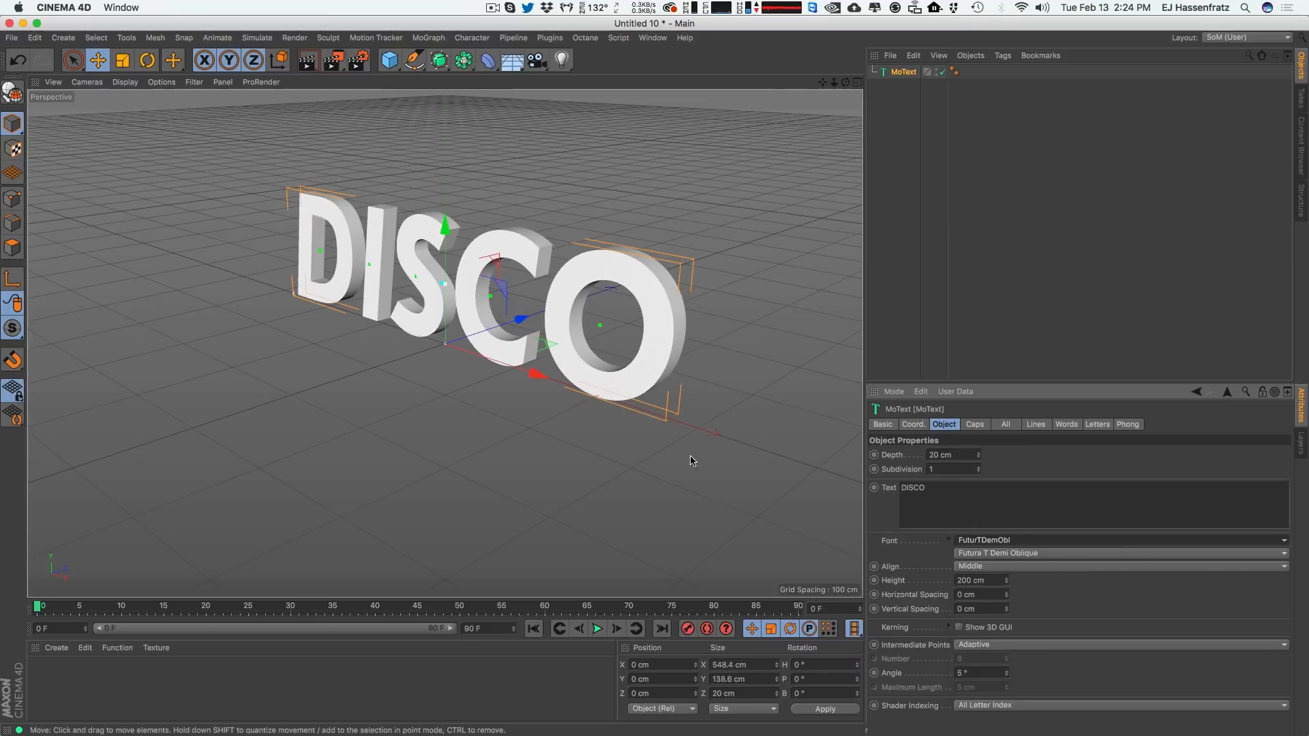
Set the text's extrusion depth to 60 cm.
alt+drag(484, 355, 560, 373)
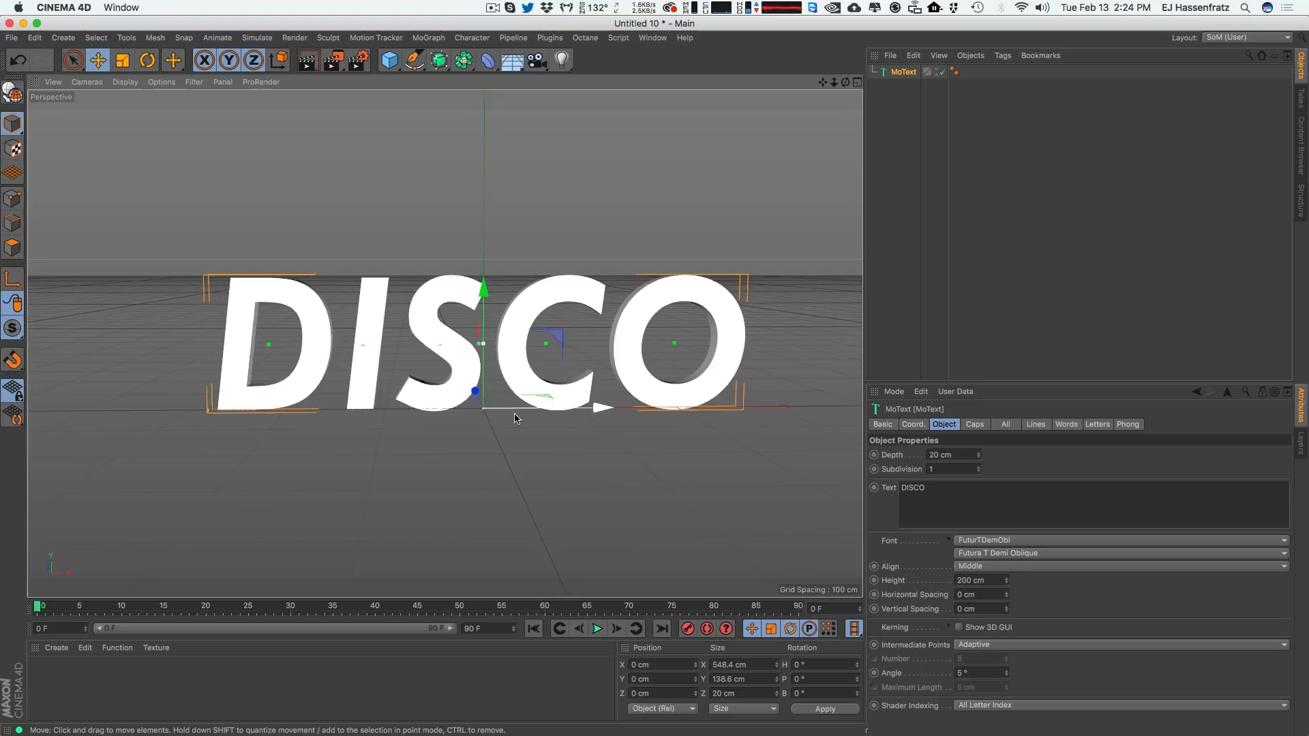
click(971, 455)
text(78)
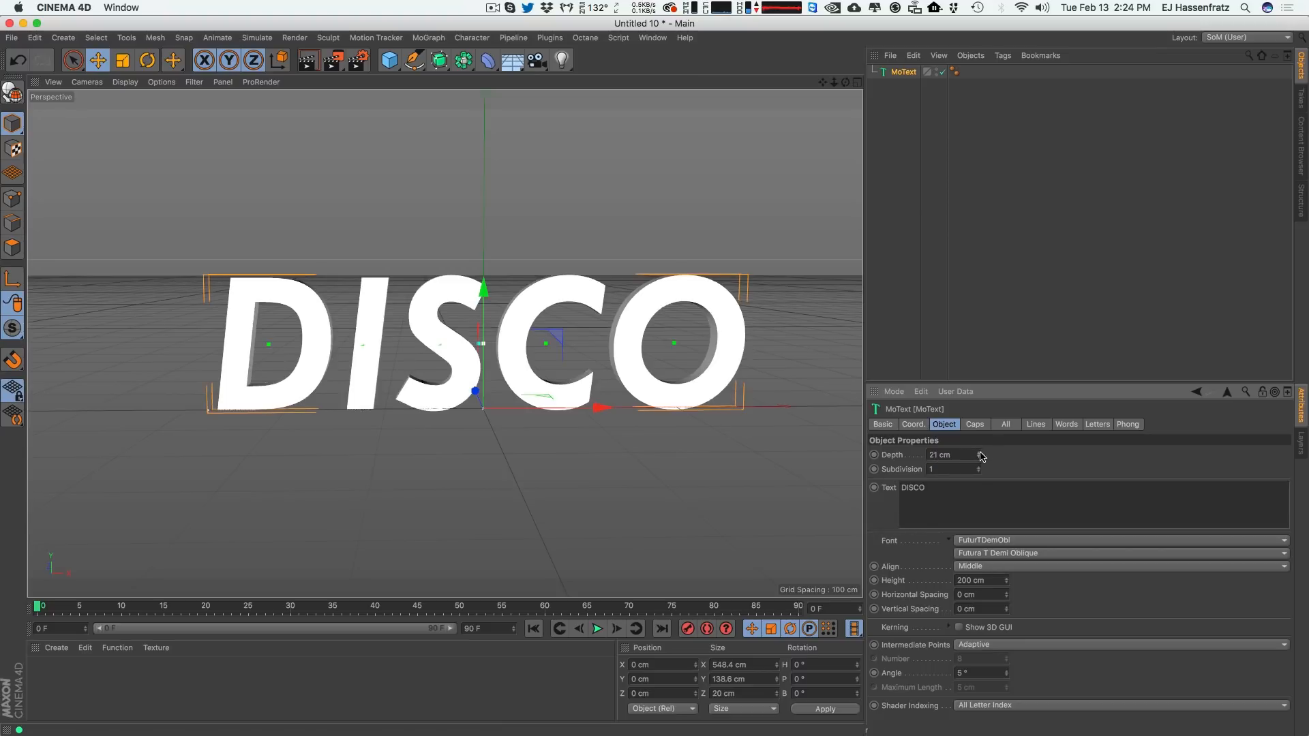
key(Return)
drag(977, 417, 977, 419)
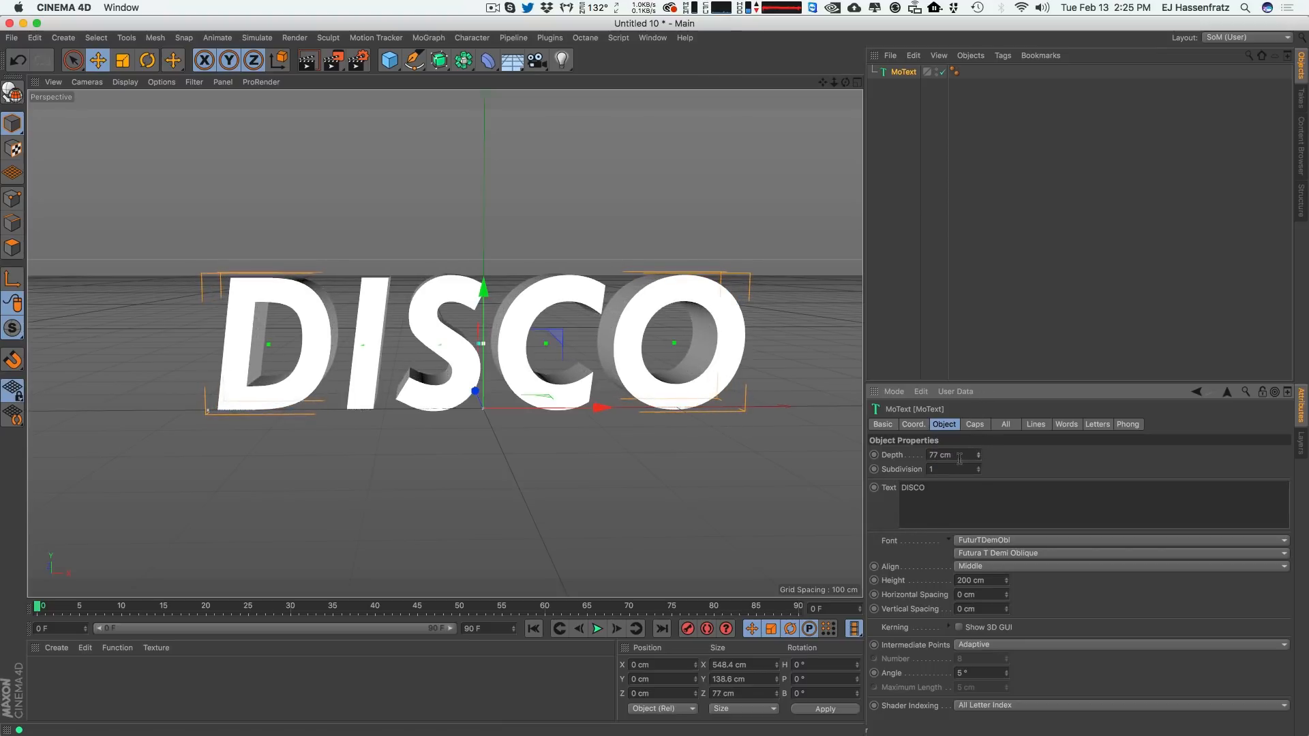
text(60)
key(Return)
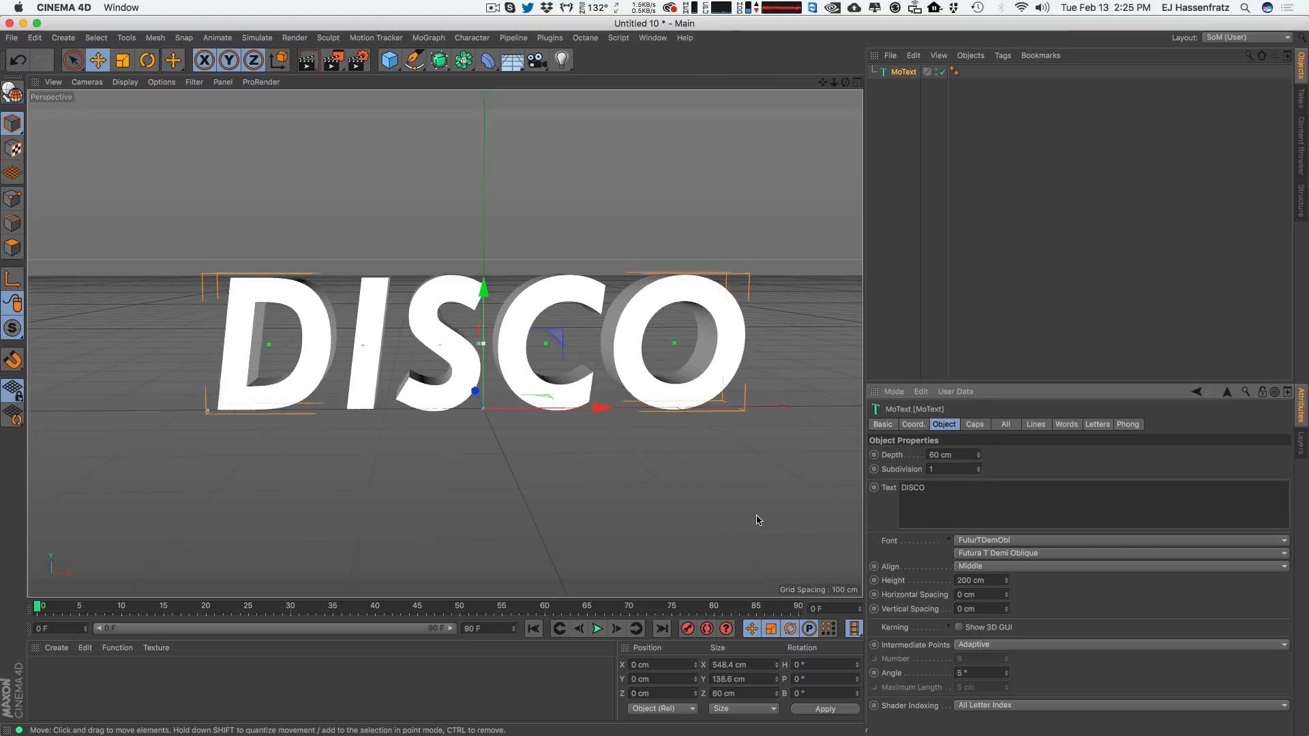
Turn on the kerning 3D GUI, tighten the spacing between the DISCO letters with its handles, then turn it off.
scroll(510, 363, up, 2)
alt+drag(510, 366, 507, 359)
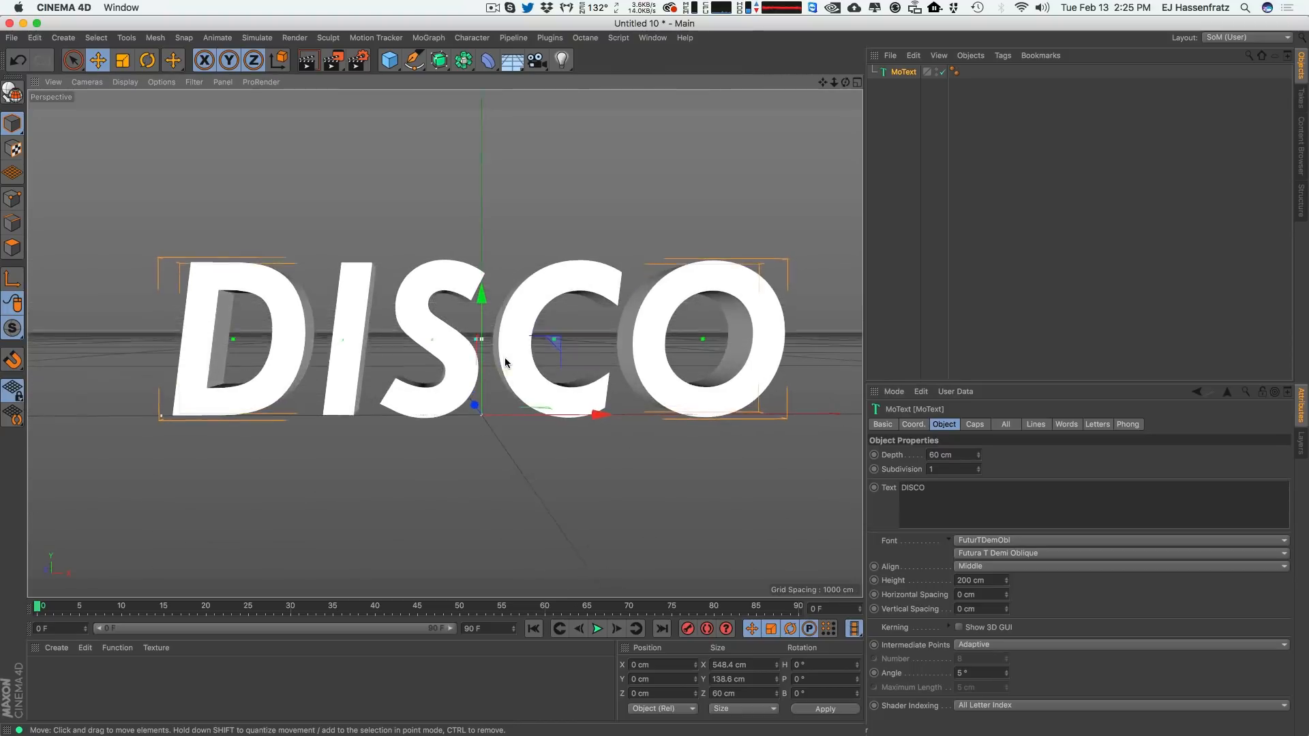
alt+middle_drag(507, 360, 495, 365)
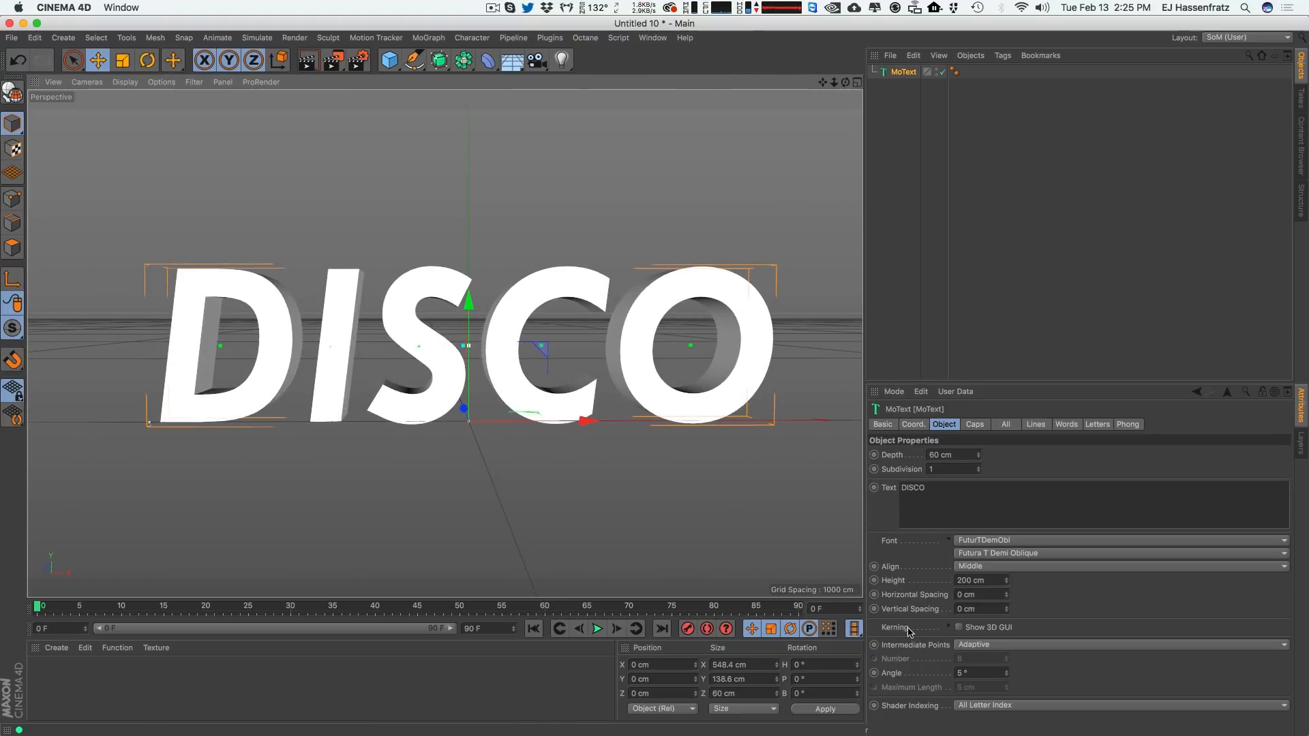
click(960, 628)
drag(531, 218, 539, 218)
key(super+z)
drag(692, 220, 689, 218)
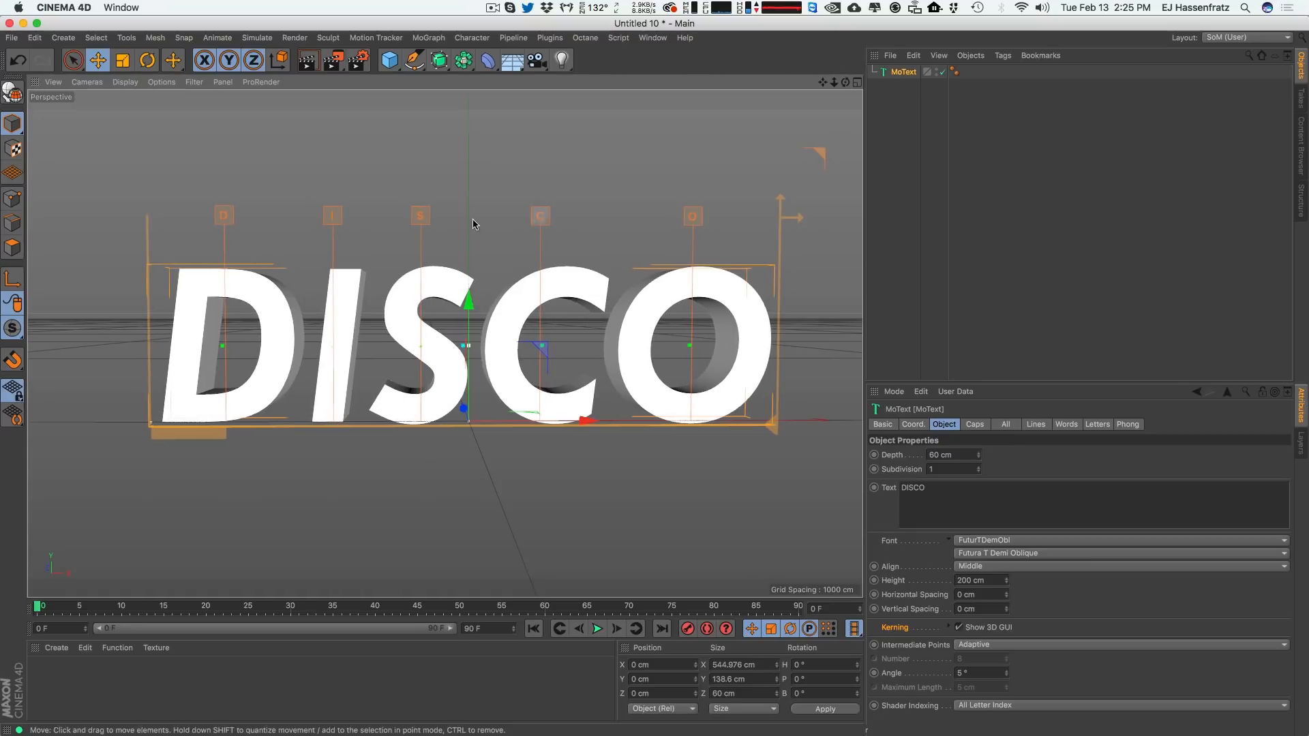
drag(424, 217, 421, 218)
drag(335, 216, 331, 218)
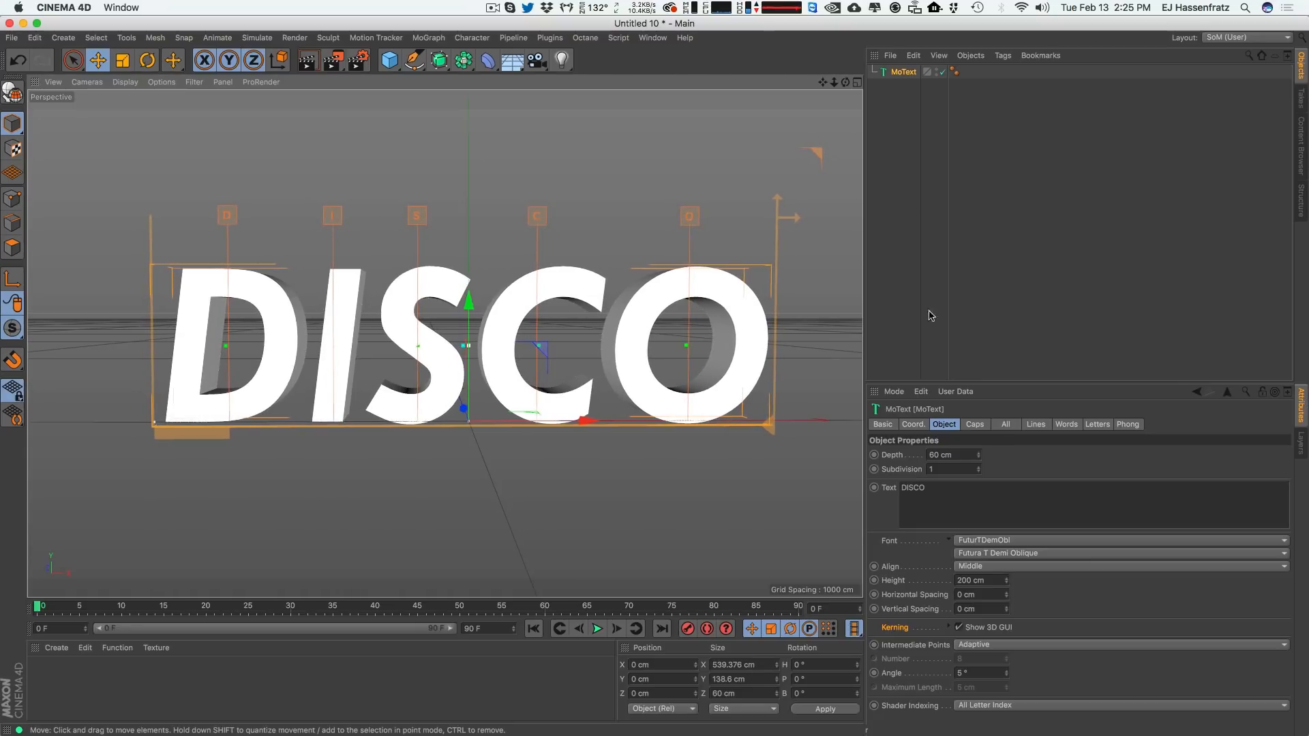
click(959, 627)
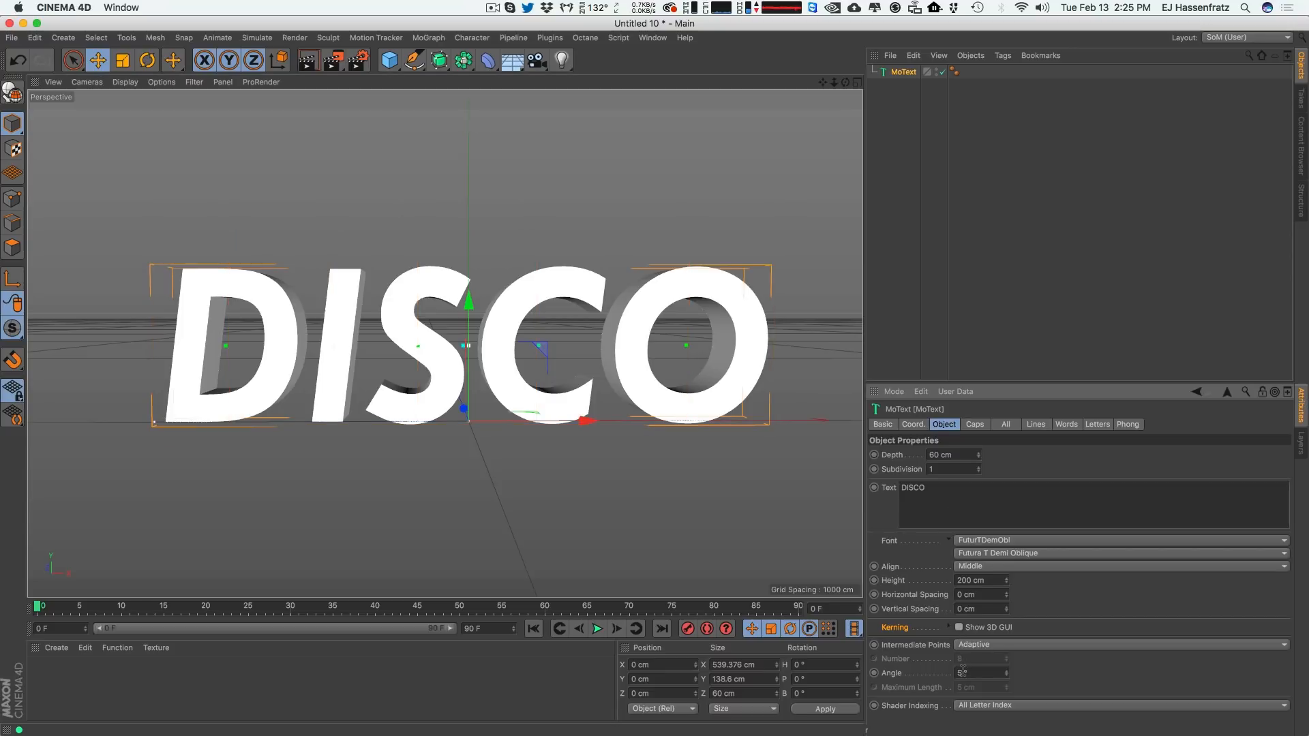
Set both the start and end caps of the text to Fillet Cap.
click(974, 425)
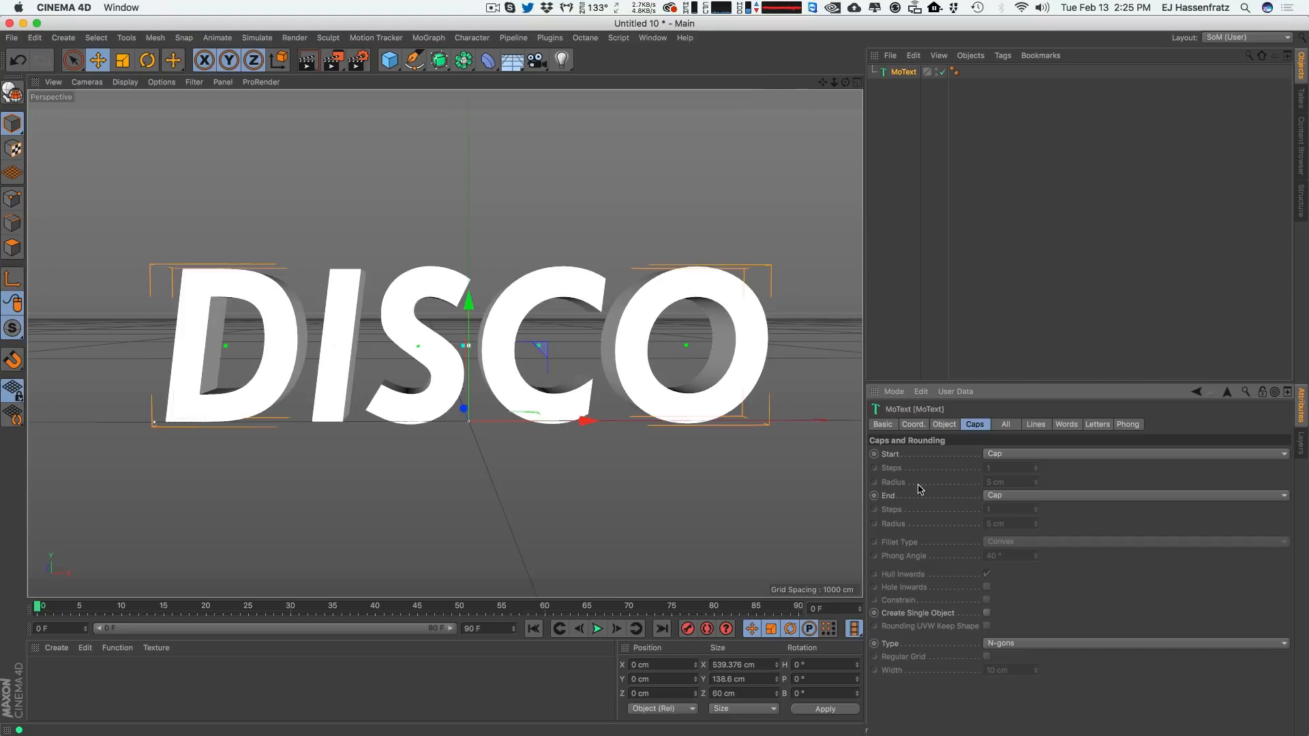
click(1007, 454)
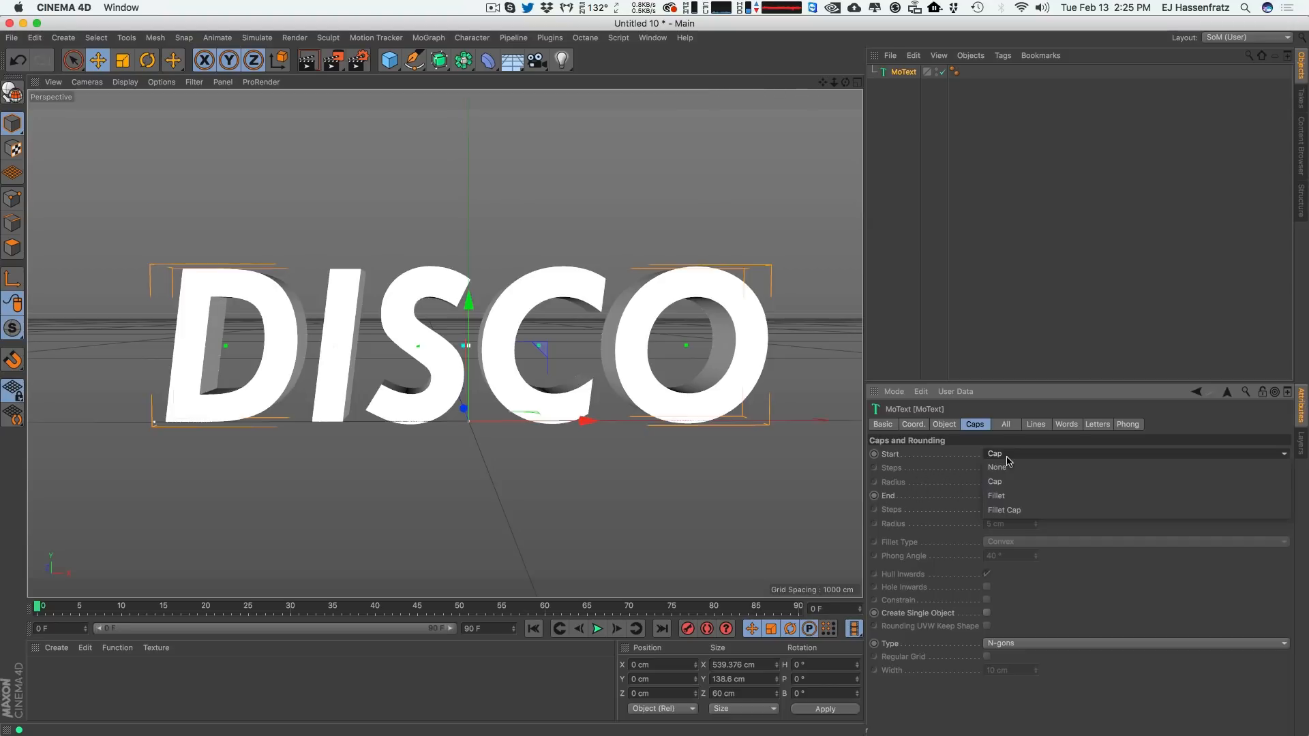
click(1008, 508)
click(1008, 496)
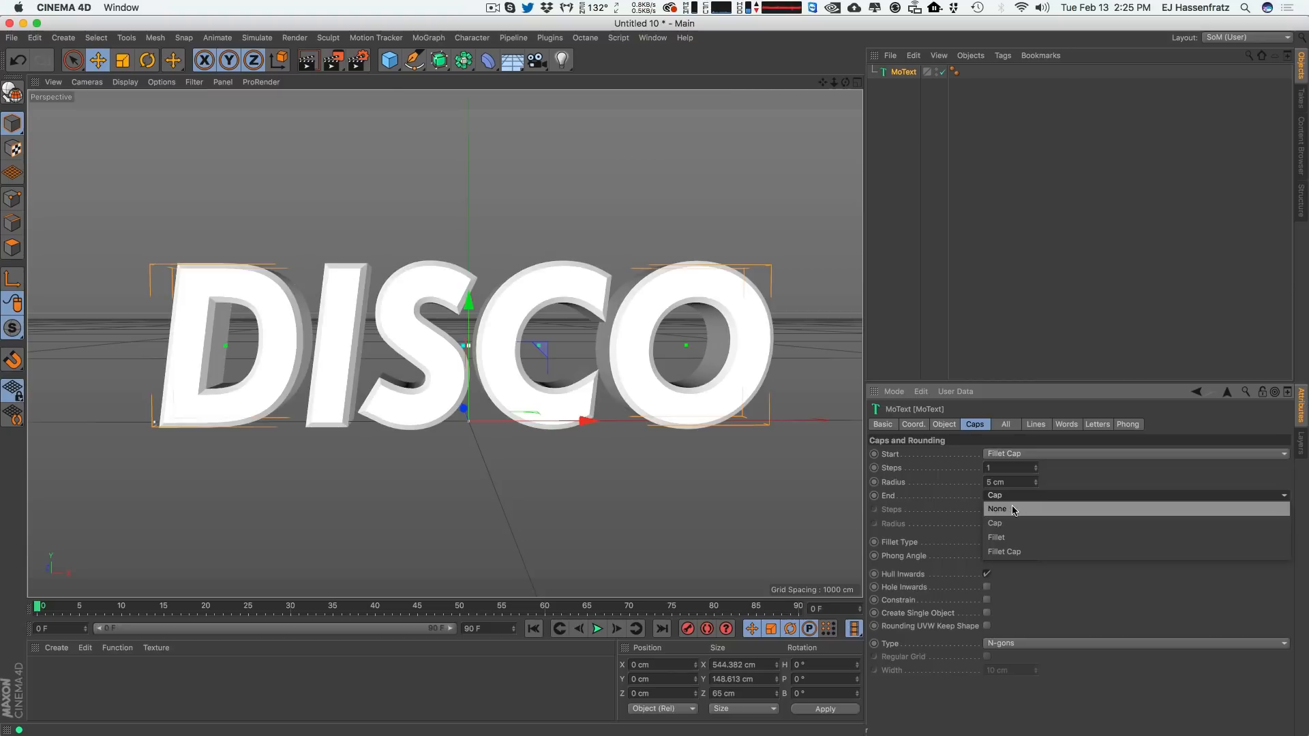
click(1004, 550)
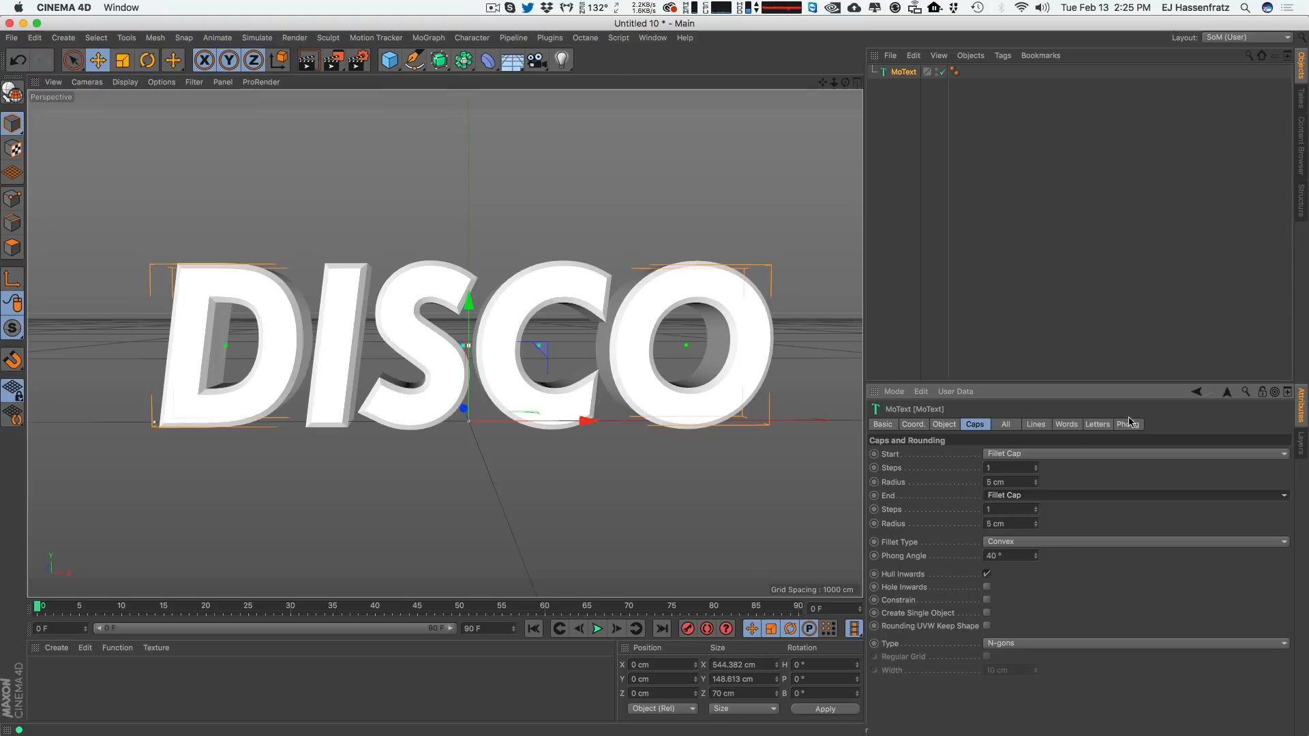
Increase the start and end fillet radii to 7 cm.
click(1035, 480)
click(1035, 480)
click(1036, 522)
click(1036, 522)
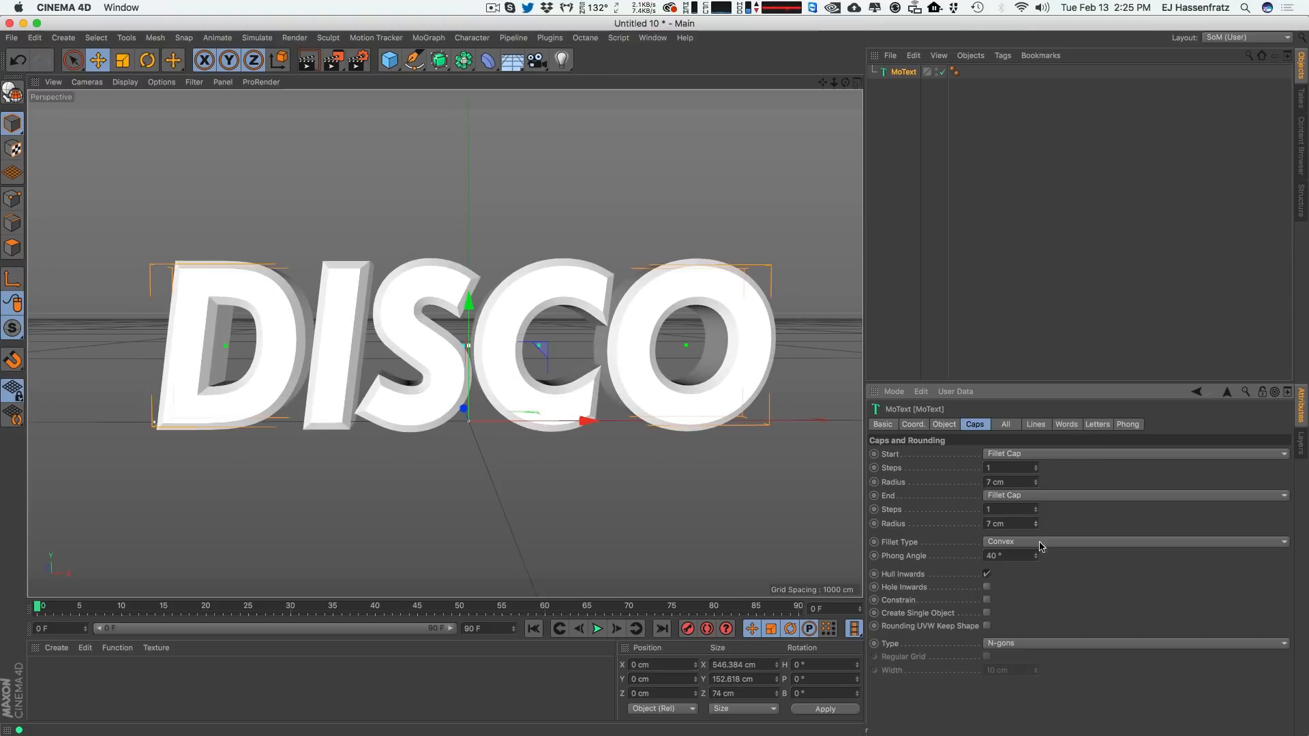
double_click(1009, 525)
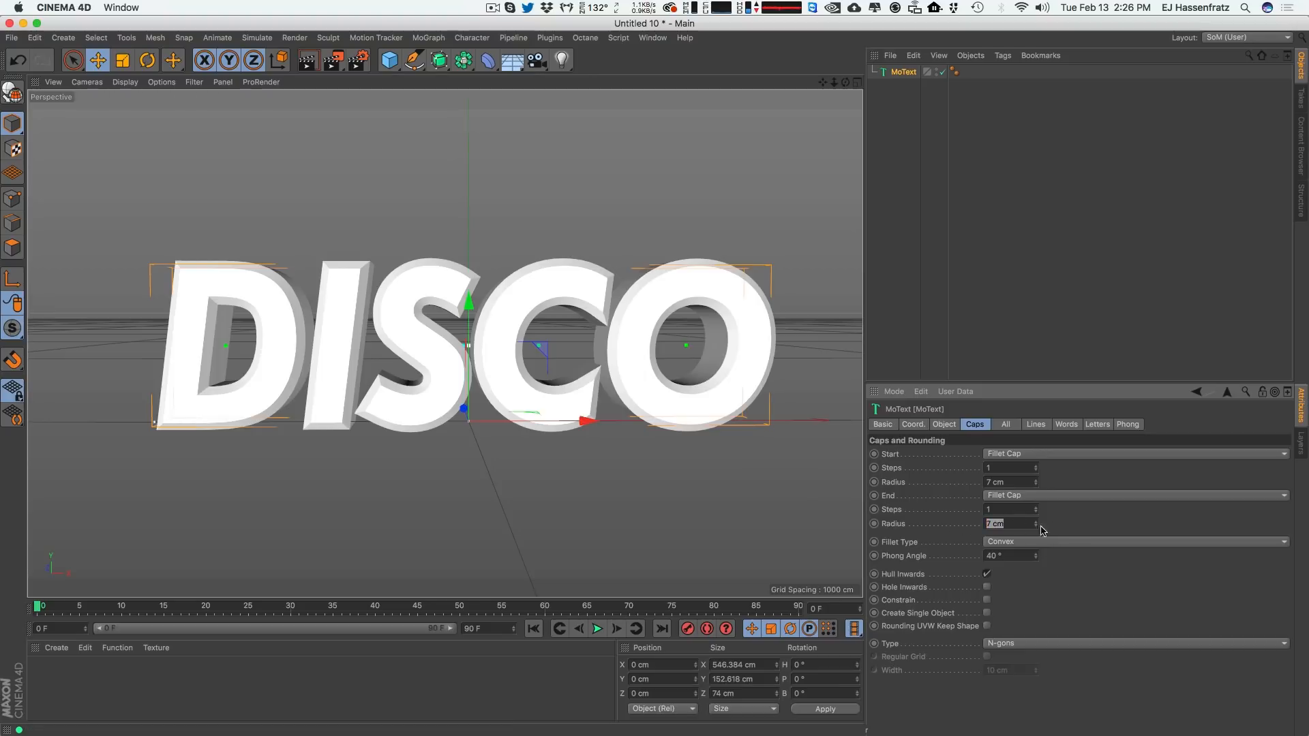
click(1061, 522)
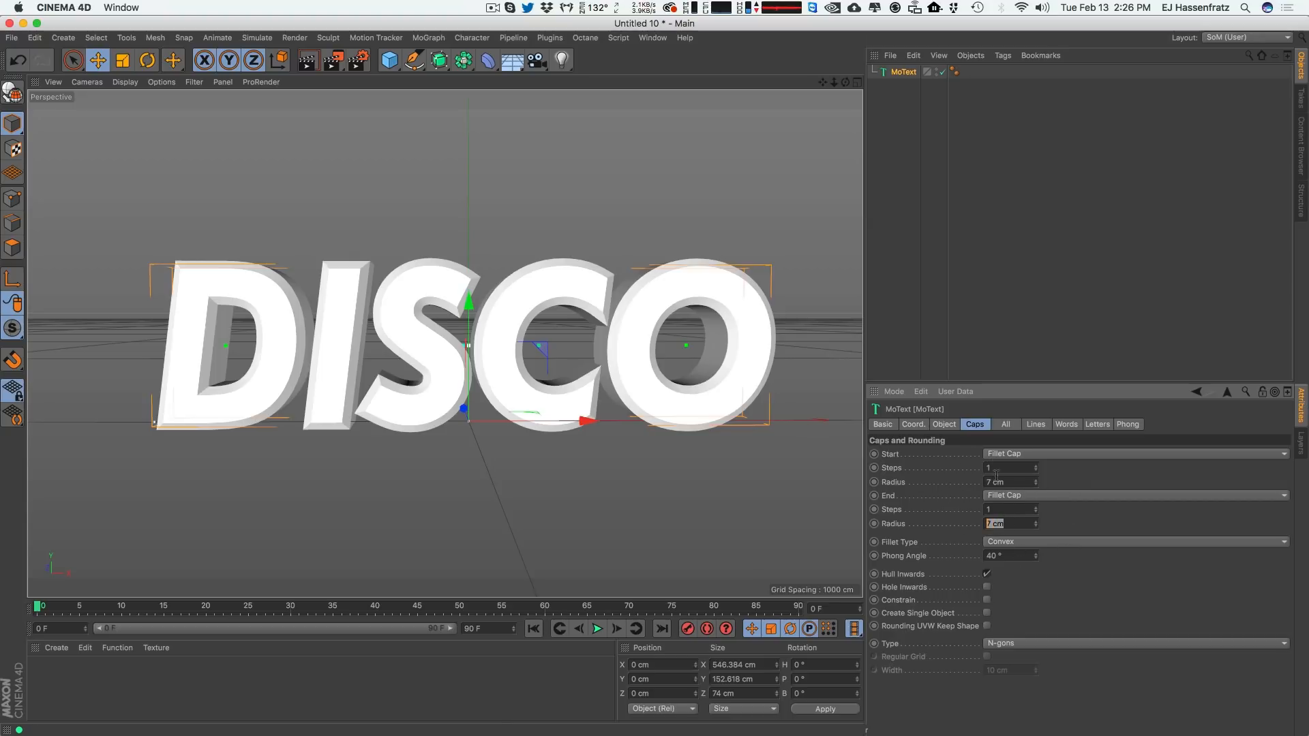
Re-enable the kerning 3D GUI and fine-tune the letter spacing of the DISCO text.
click(945, 425)
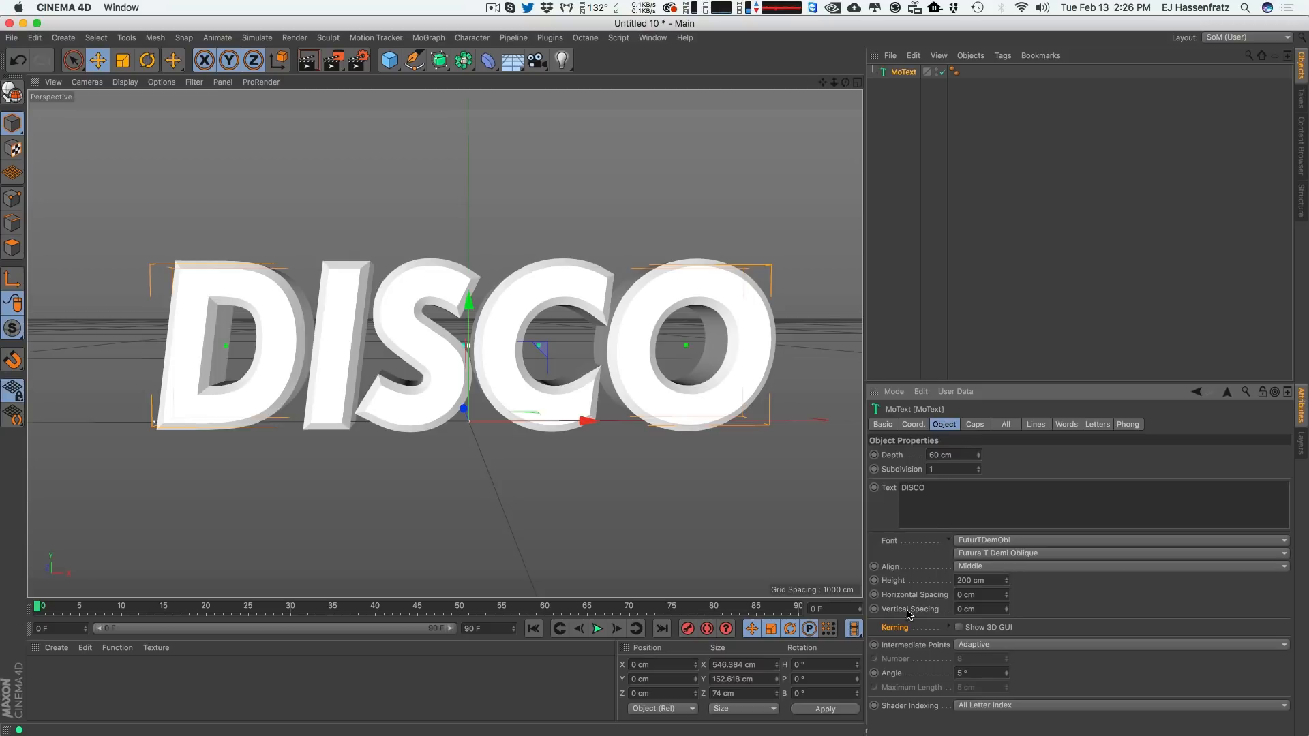
click(959, 627)
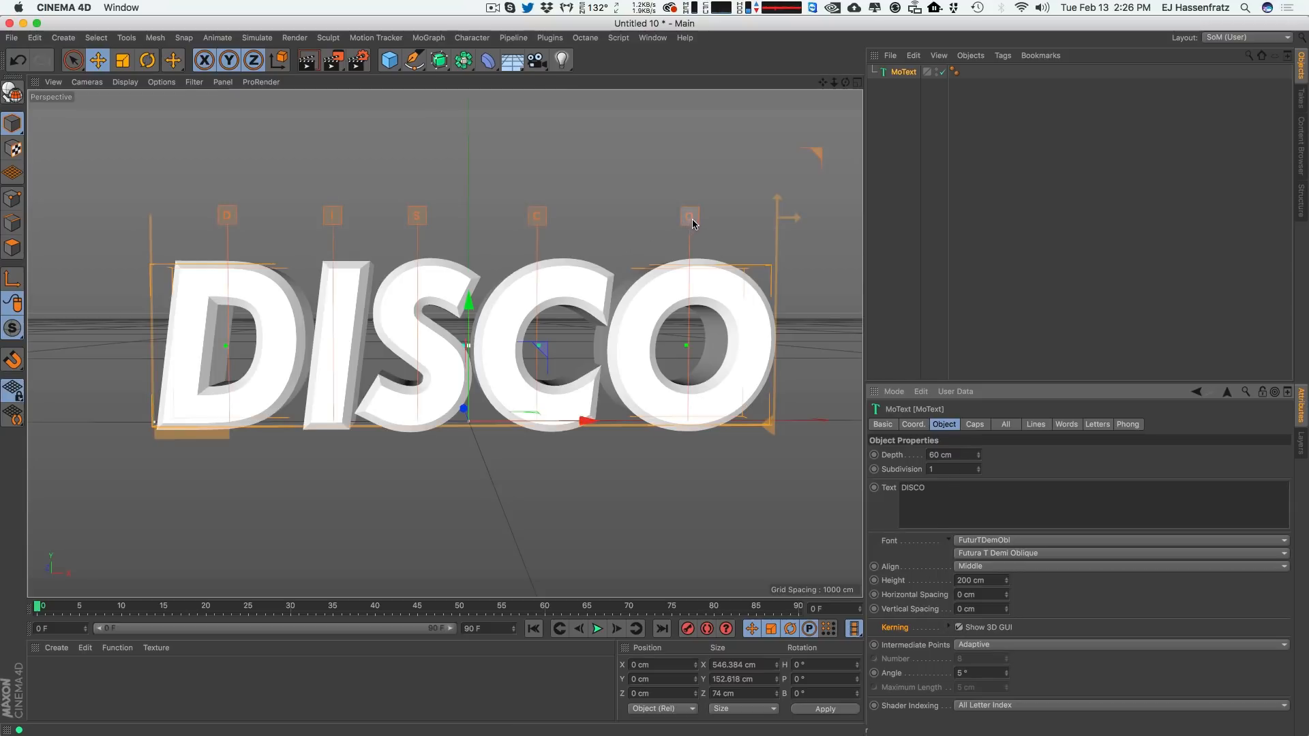
drag(692, 220, 694, 219)
drag(534, 218, 539, 217)
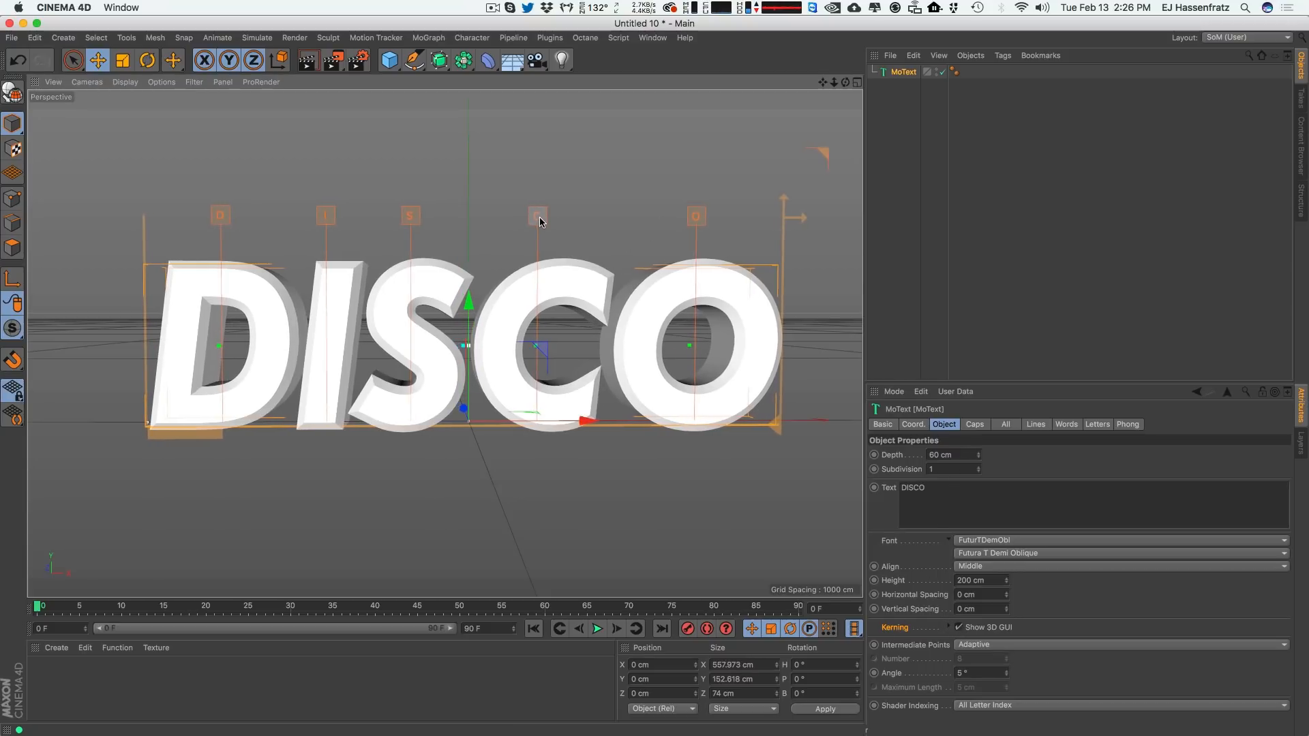
drag(409, 215, 412, 216)
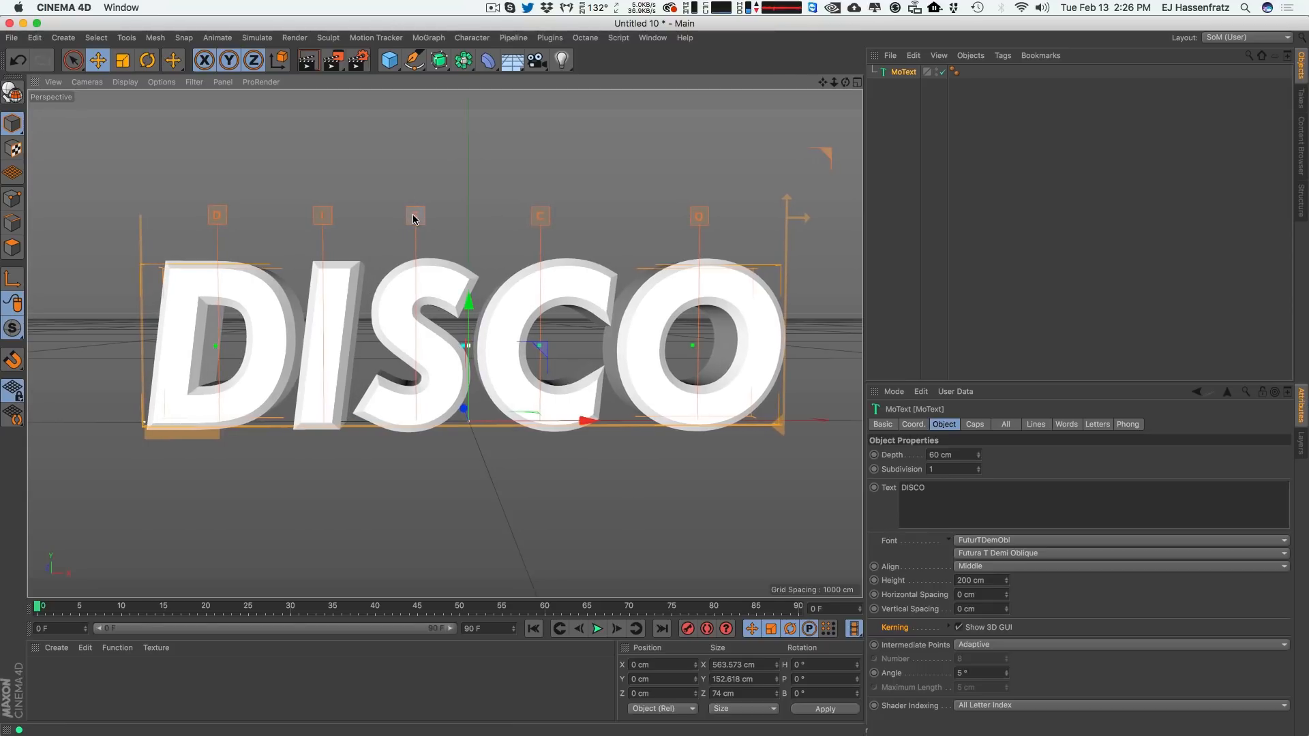
click(975, 424)
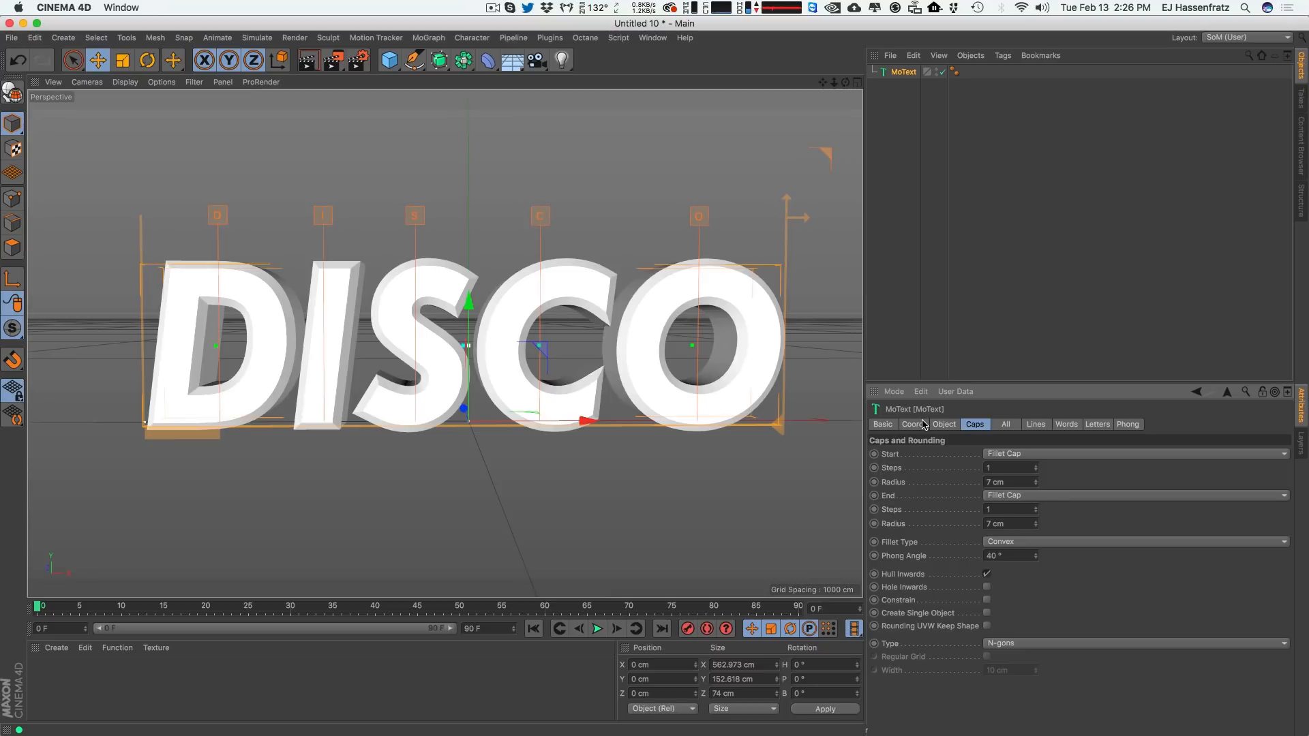
Rename the MoText object to Disco Text! and deselect it.
click(955, 300)
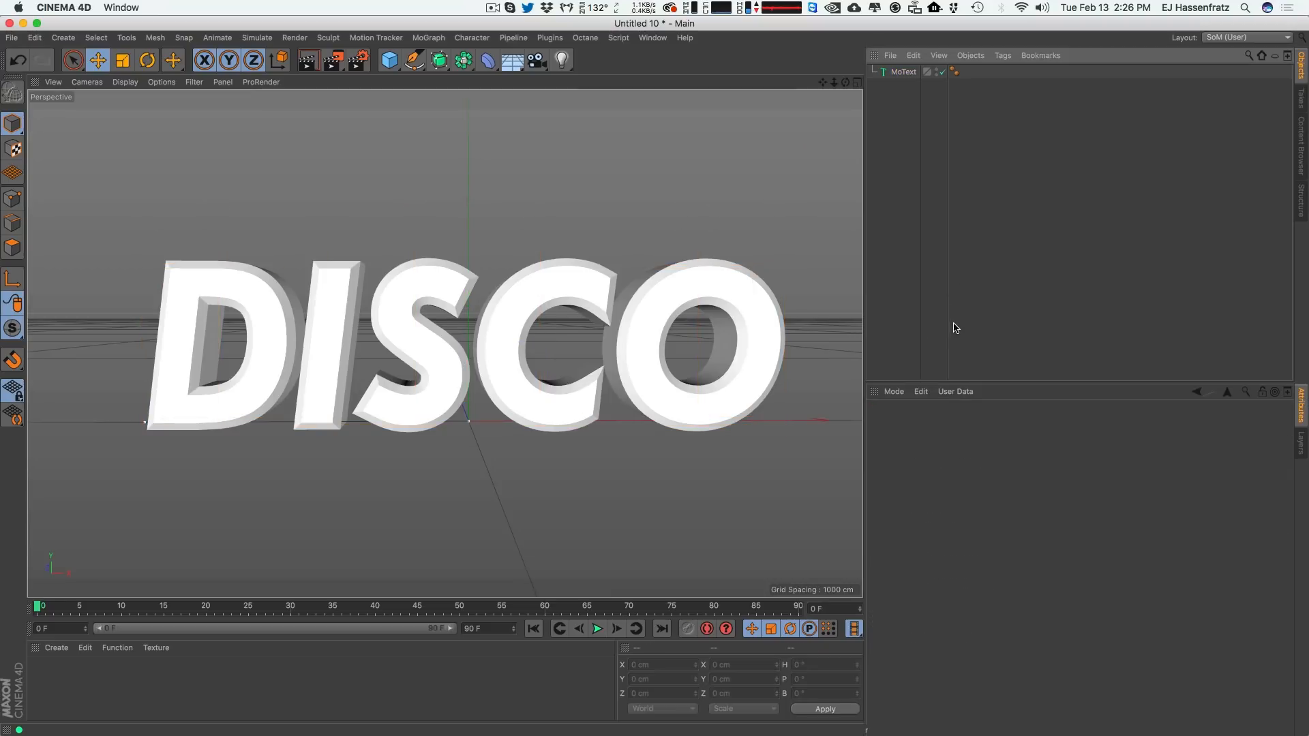
double_click(924, 68)
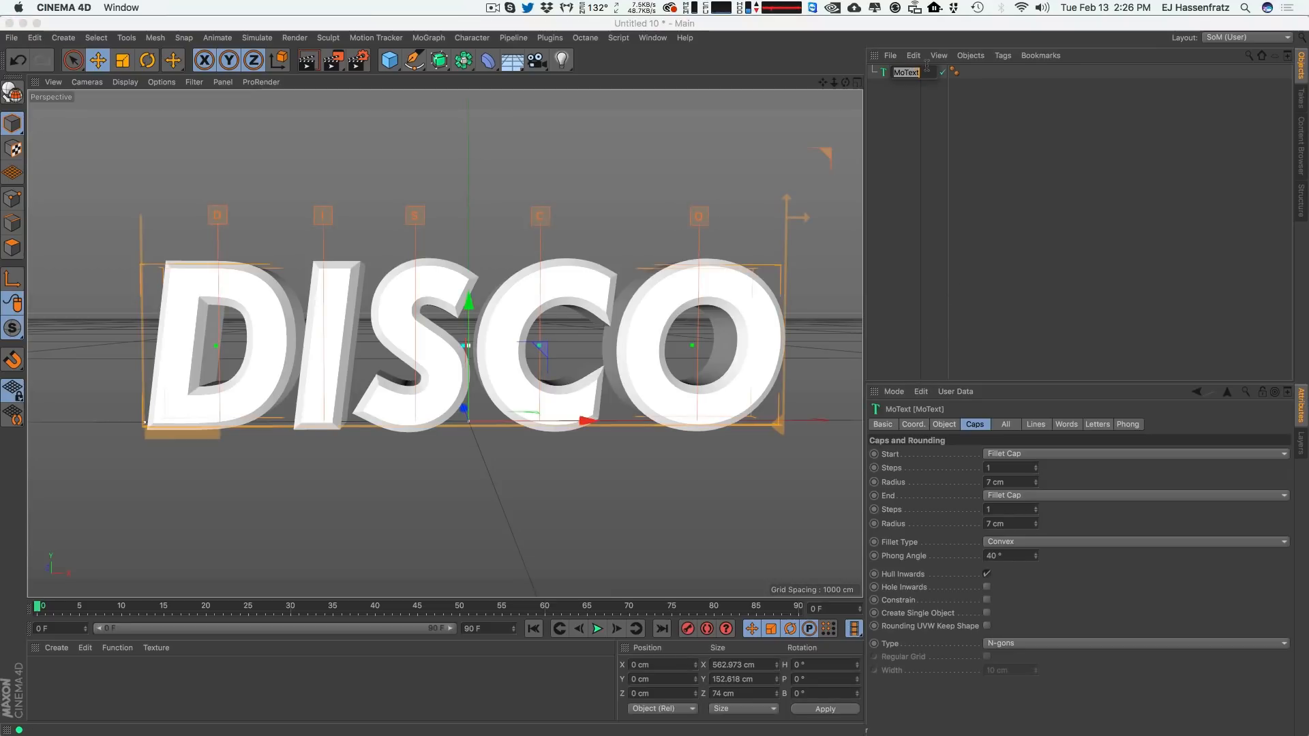
text(Disco T)
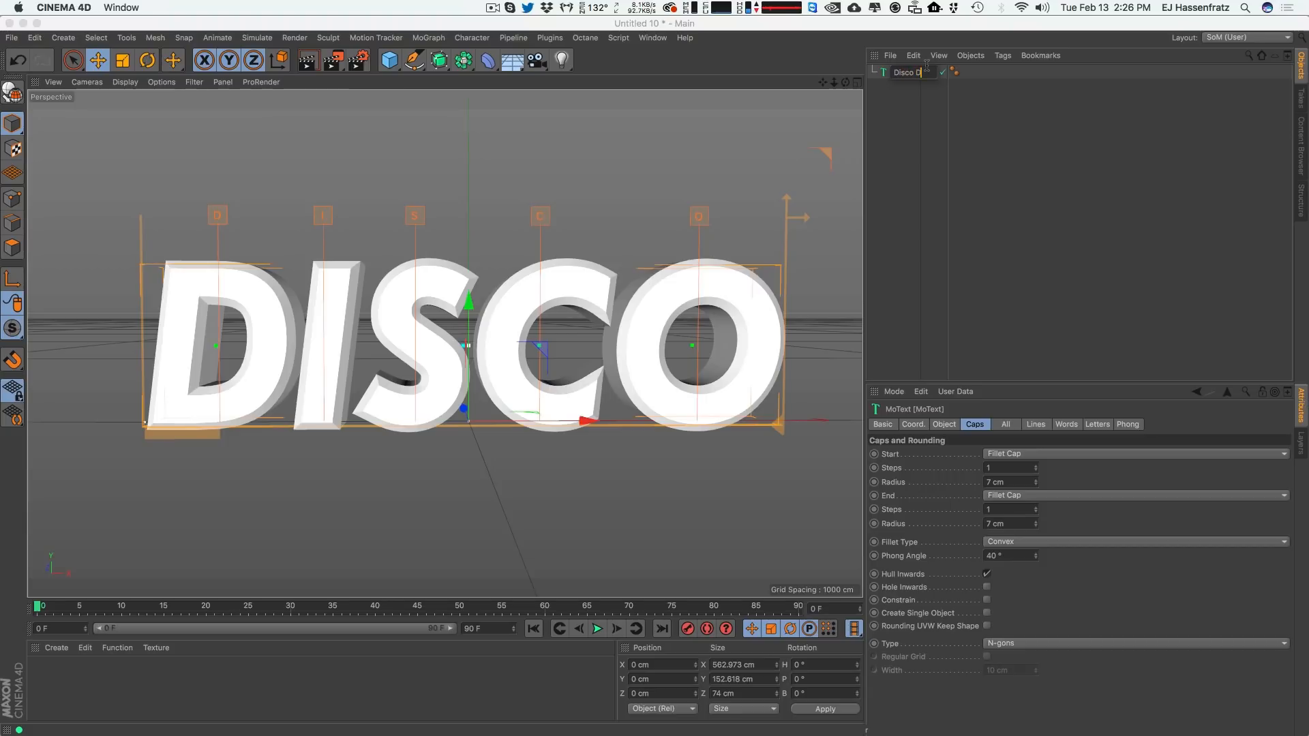
text(ext!)
key(Return)
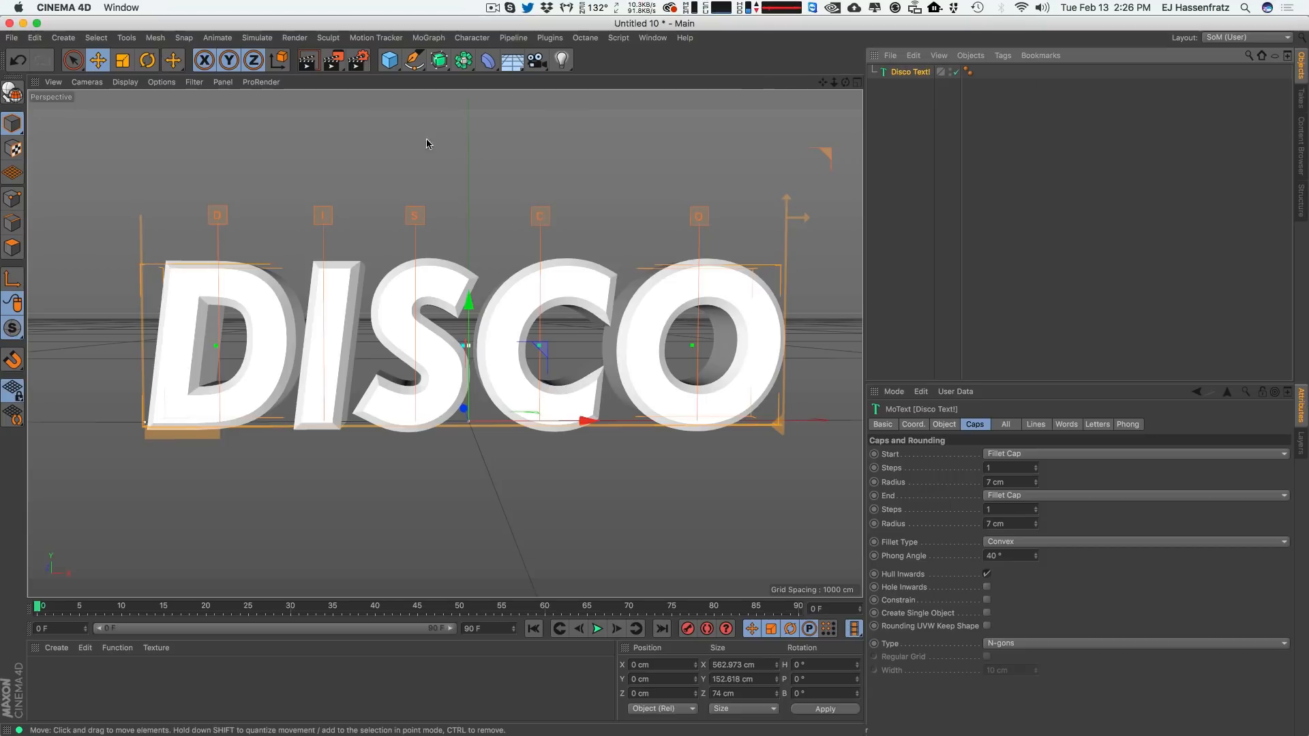
click(945, 425)
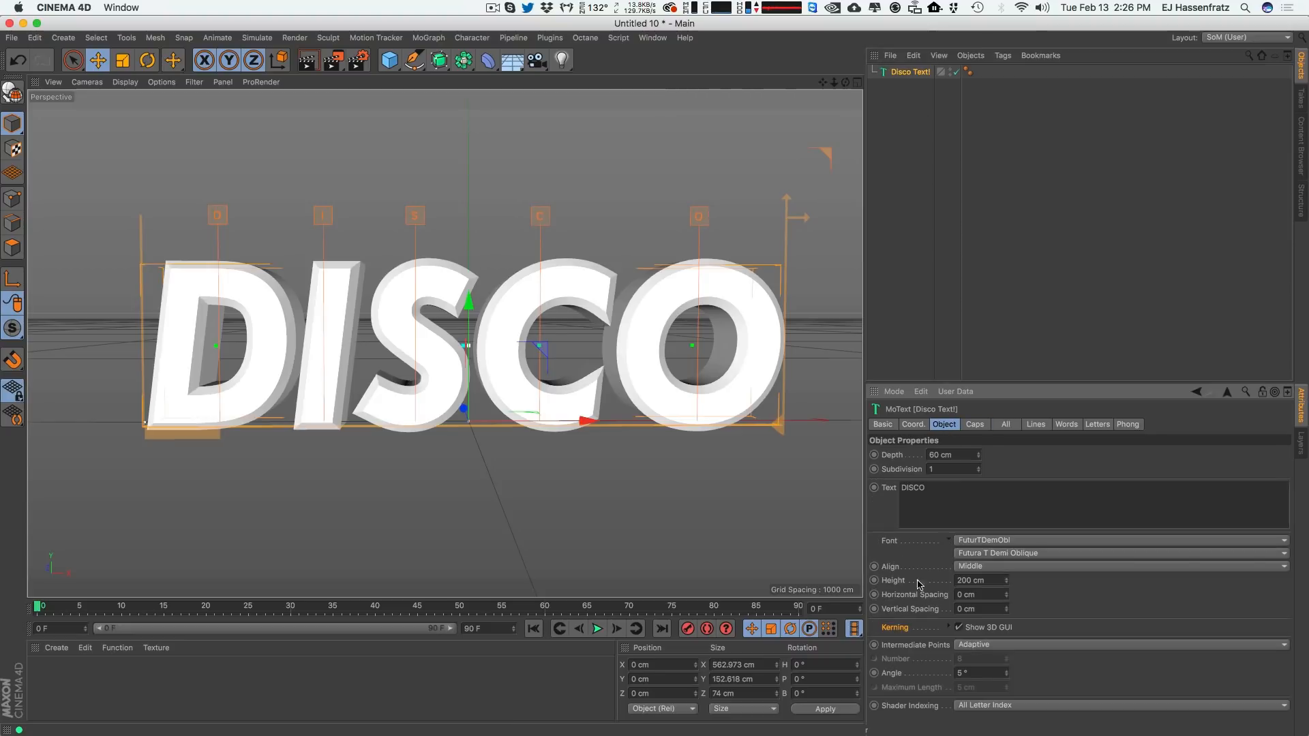
click(1043, 353)
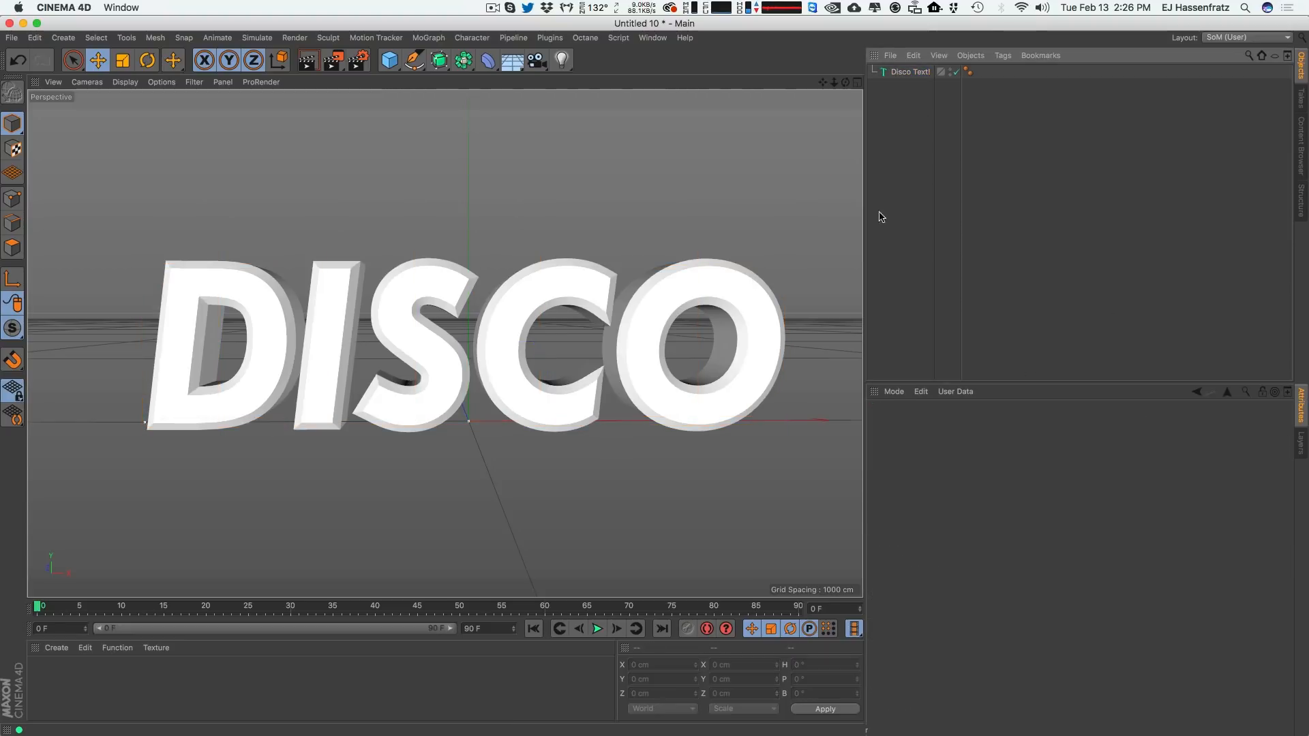
Add a Cube primitive to the scene.
click(426, 38)
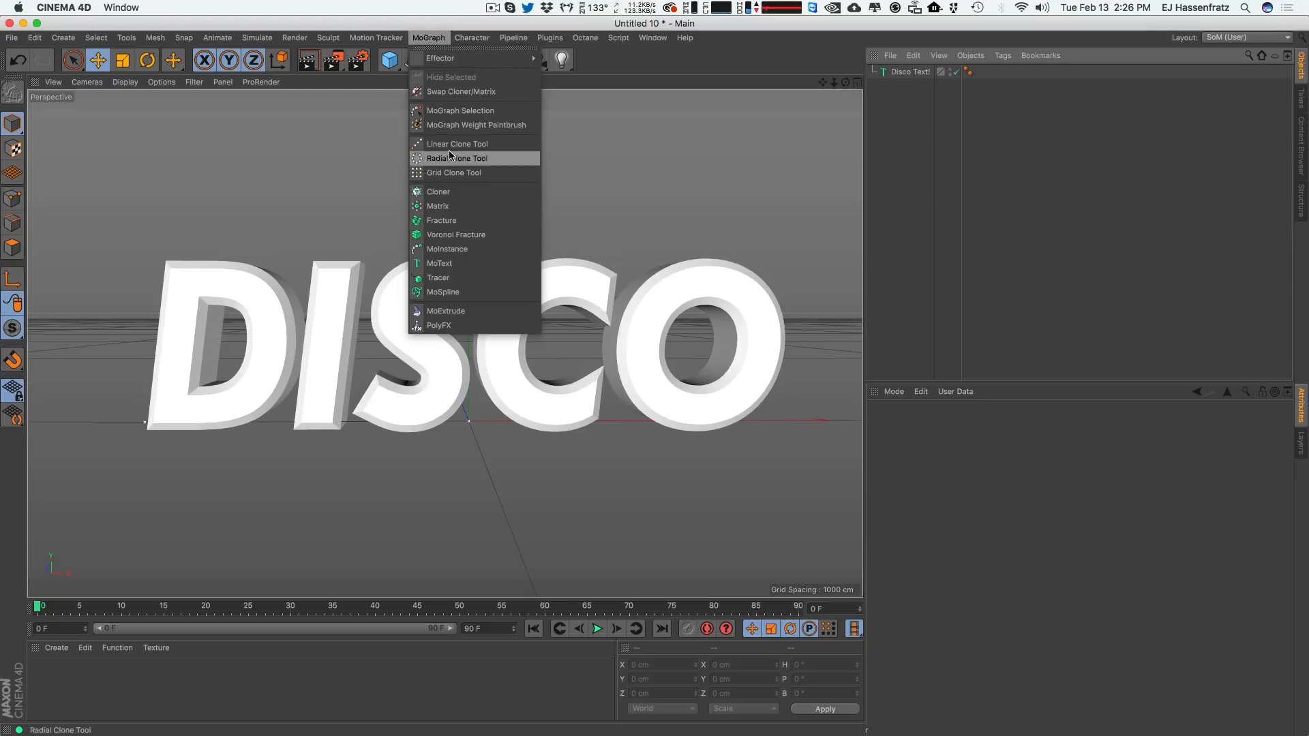
click(389, 60)
drag(389, 60, 493, 79)
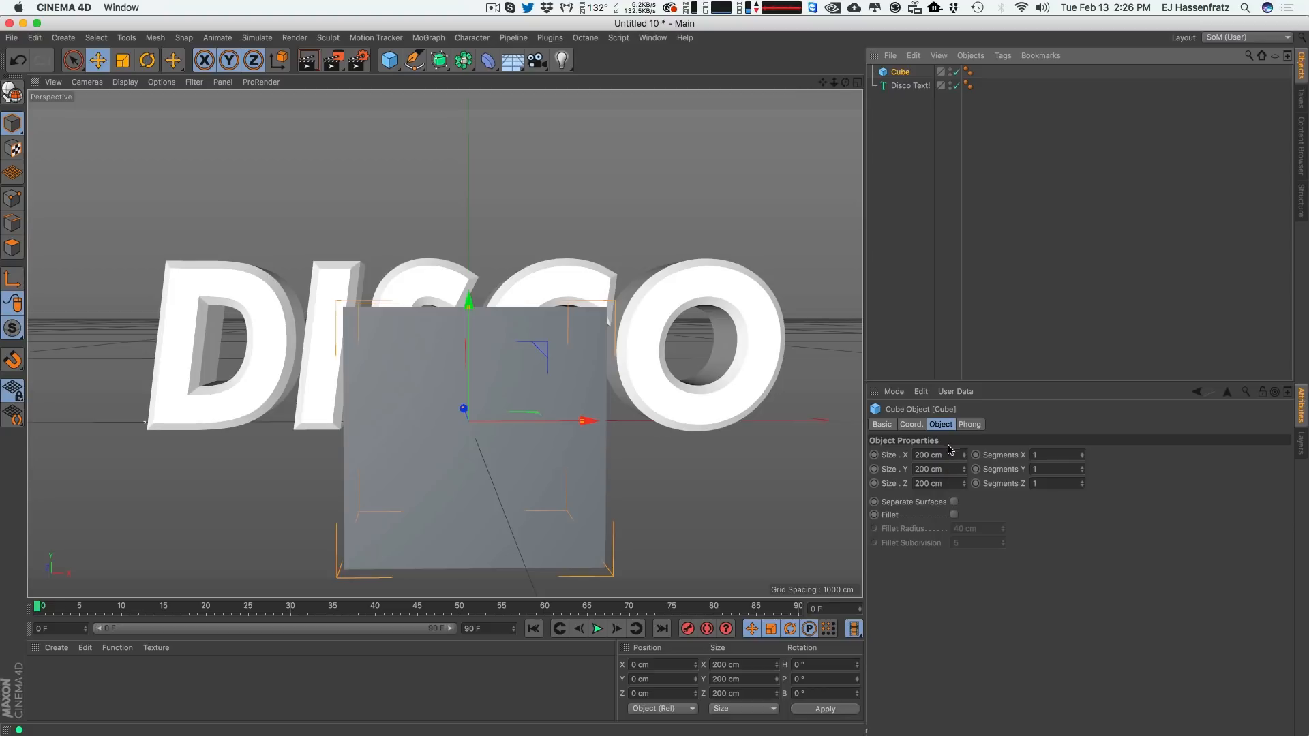
Review the Disco Text! object's caps and object settings.
click(909, 85)
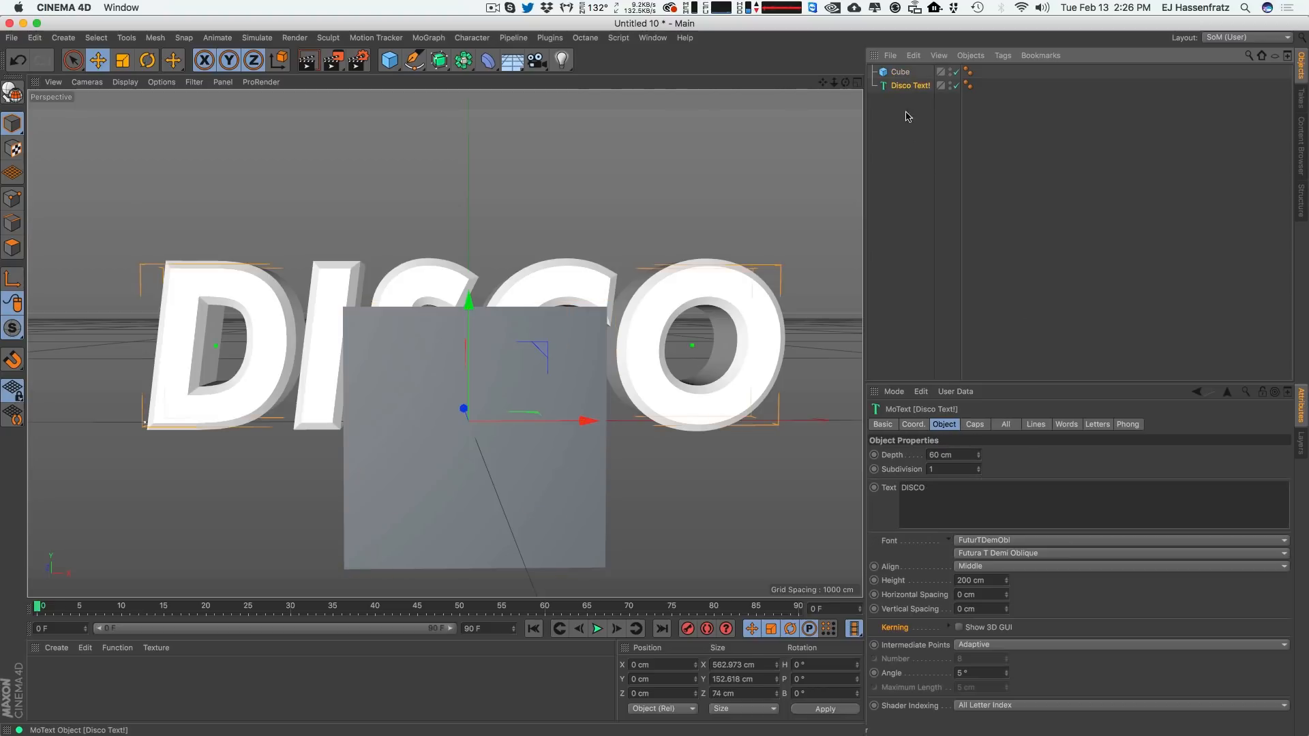
click(975, 424)
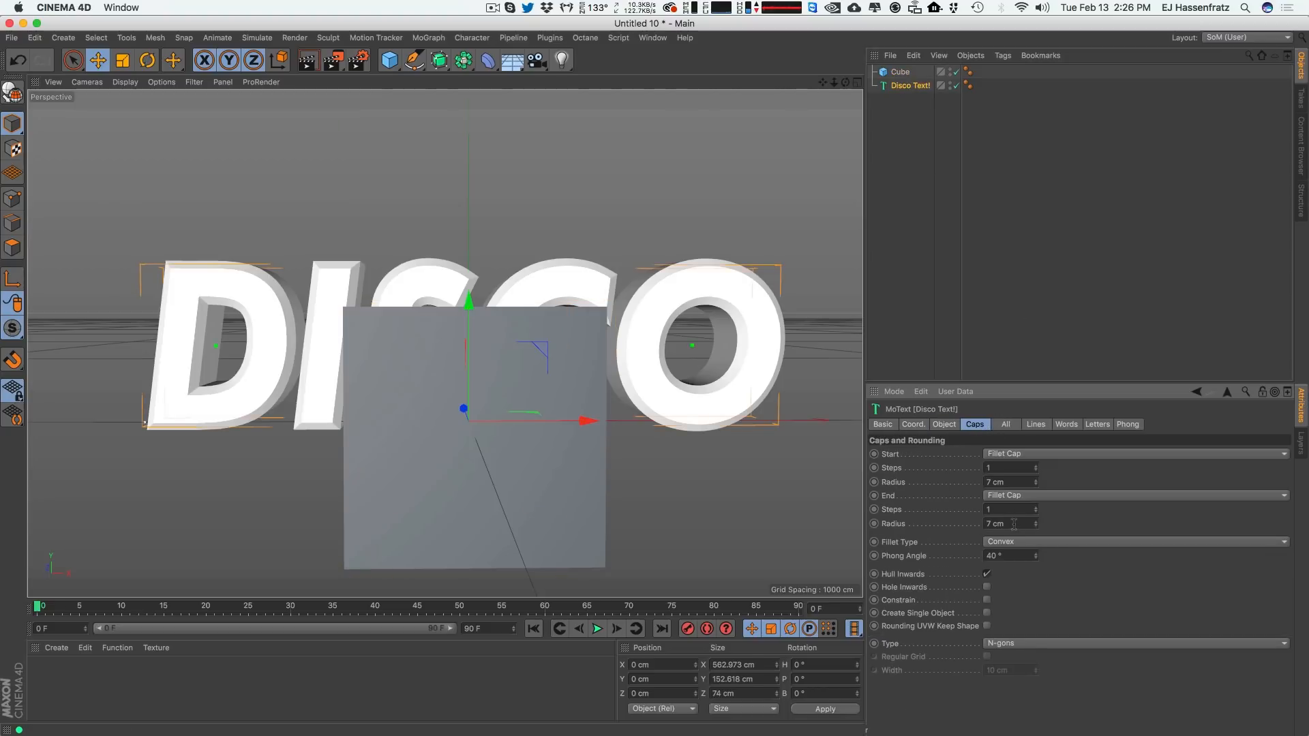
click(945, 424)
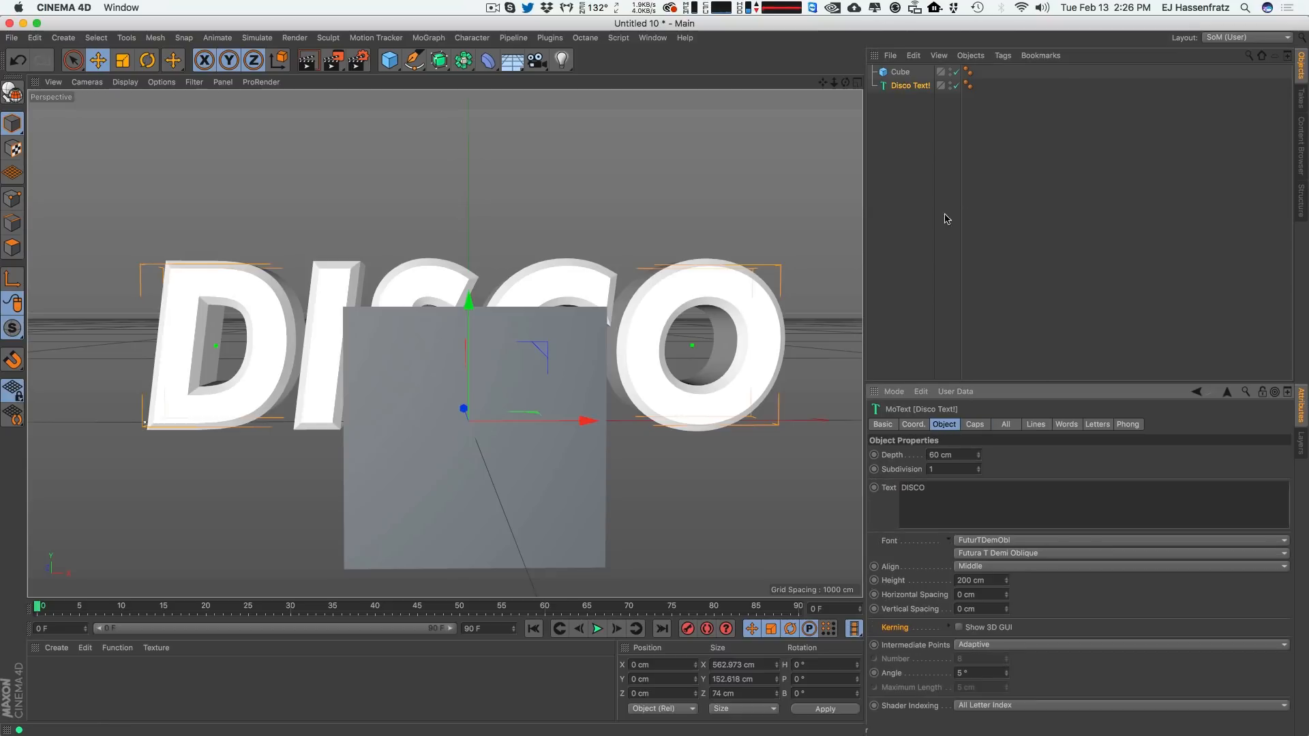
Set the cube's size to 7 cm by 7 cm by 0.2 cm.
click(900, 72)
click(934, 455)
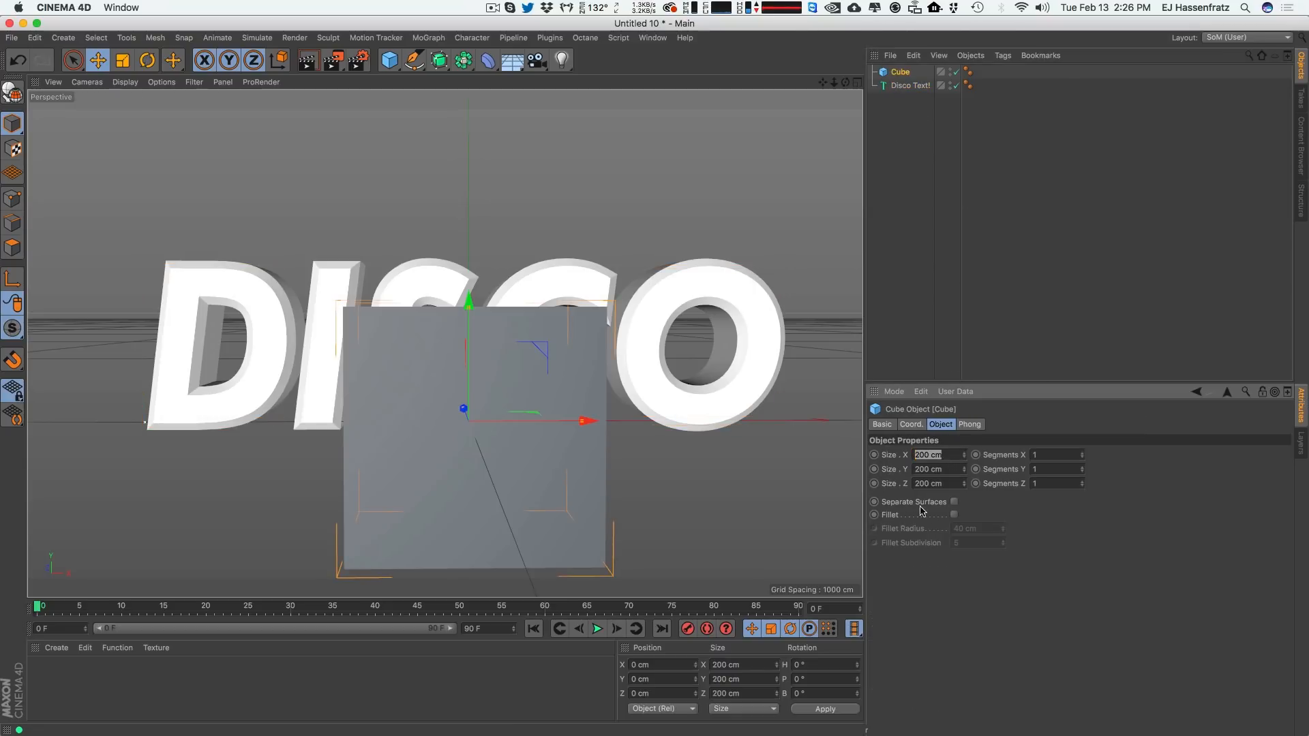
text(7)
key(Tab)
text(7)
key(Tab)
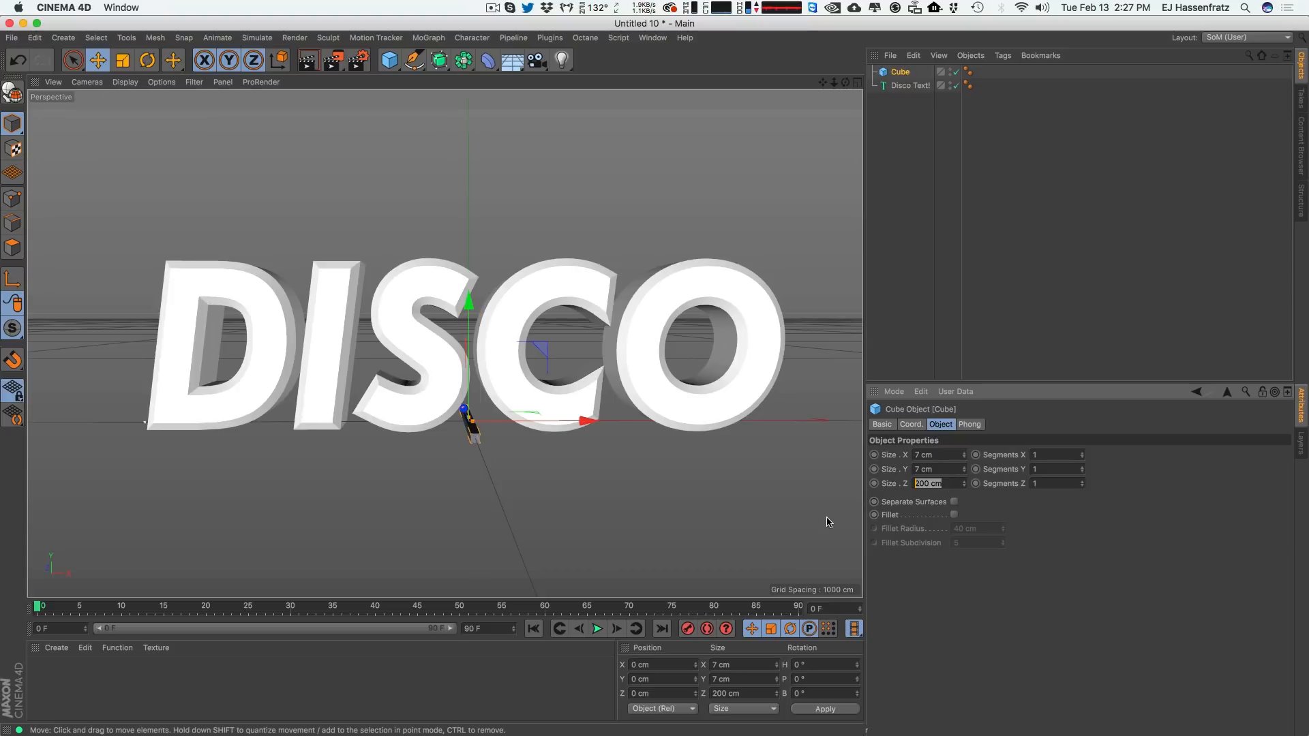
text(.2)
key(Return)
Enable Fillet on the cube and set its fillet subdivision to 2.
scroll(555, 403, up, 5)
scroll(478, 420, up, 3)
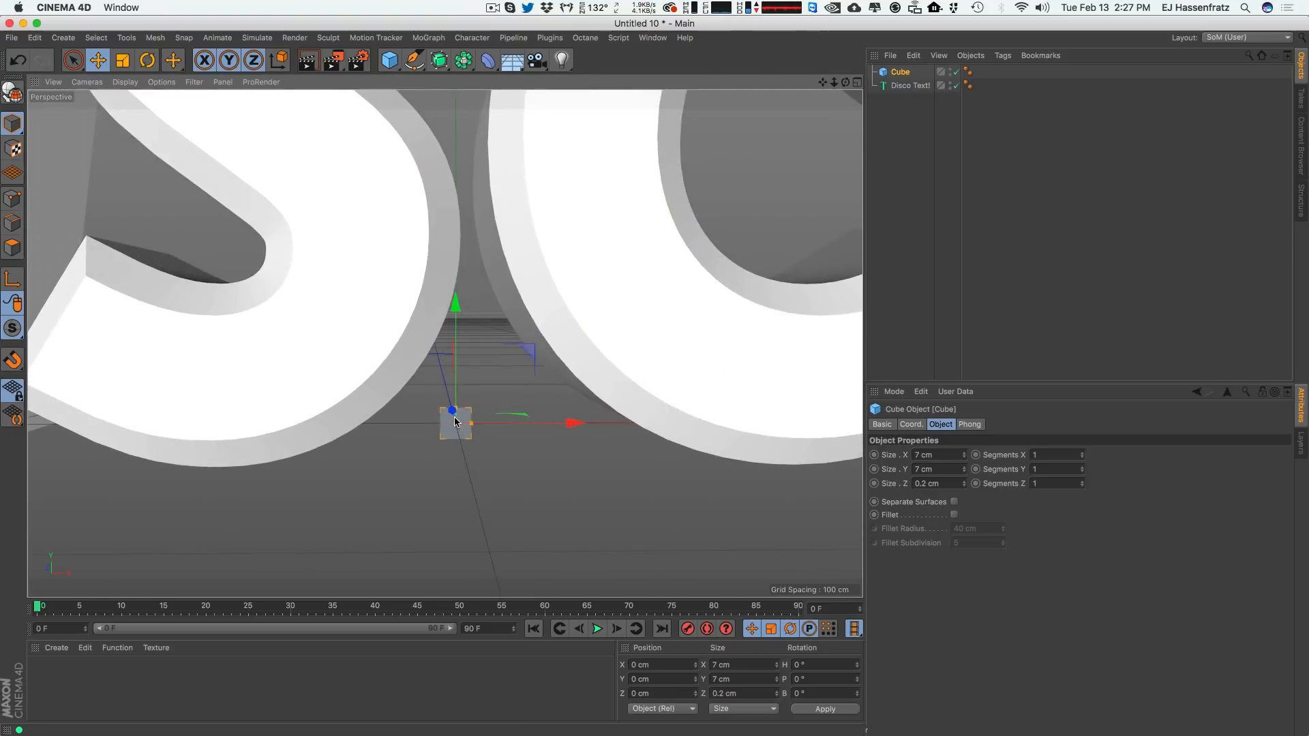
alt+drag(456, 431, 305, 401)
alt+right_drag(455, 429, 516, 421)
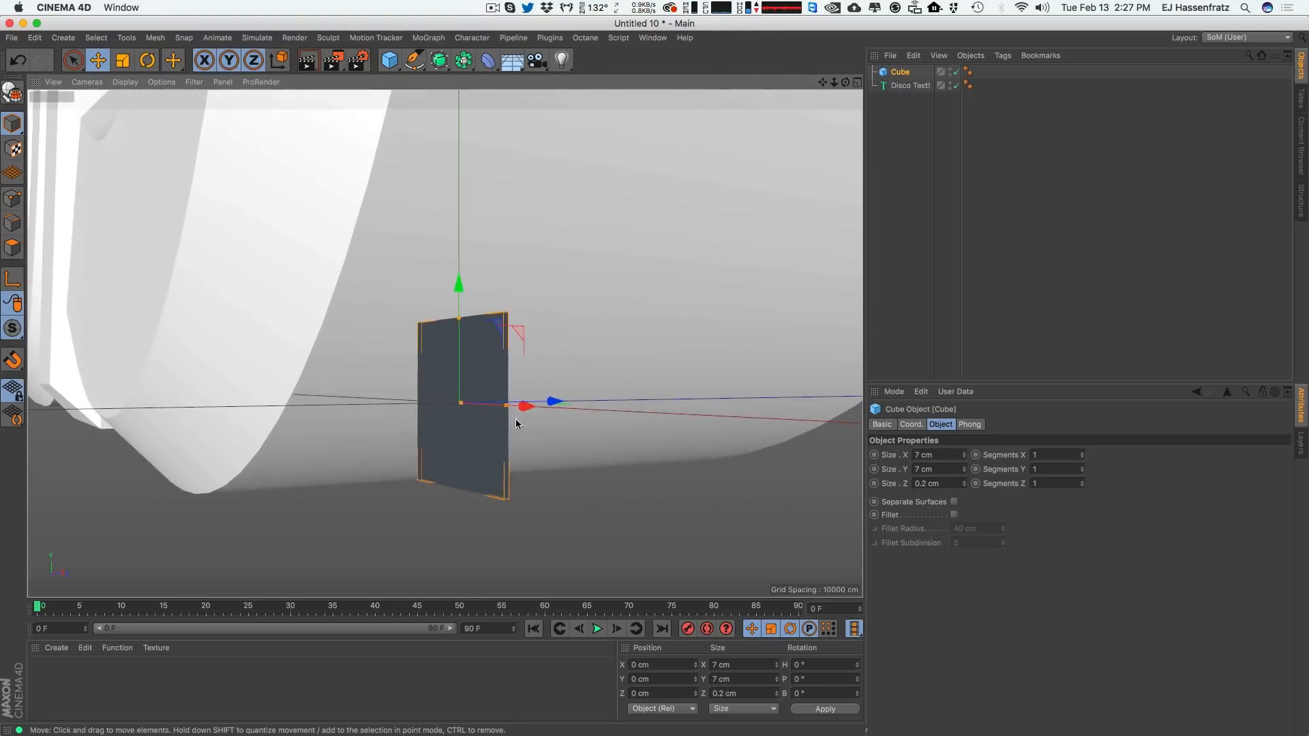
alt+drag(482, 431, 541, 424)
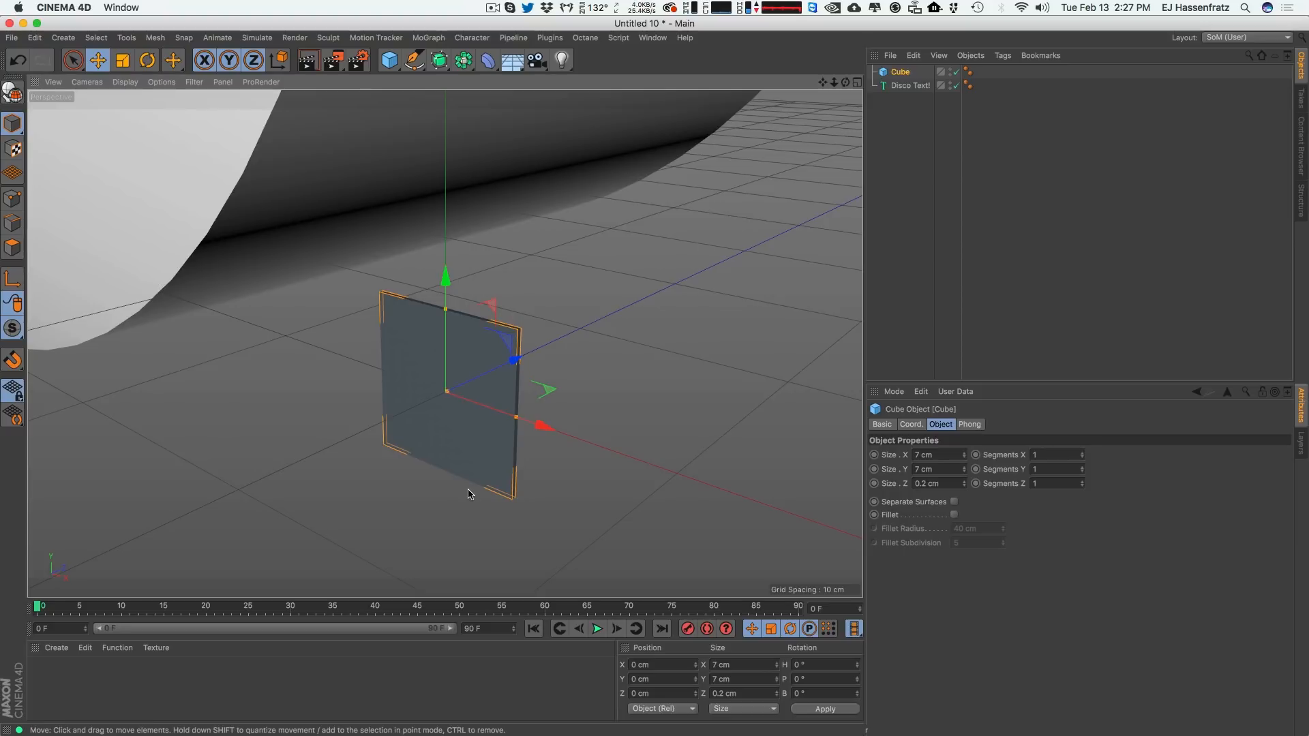
click(954, 515)
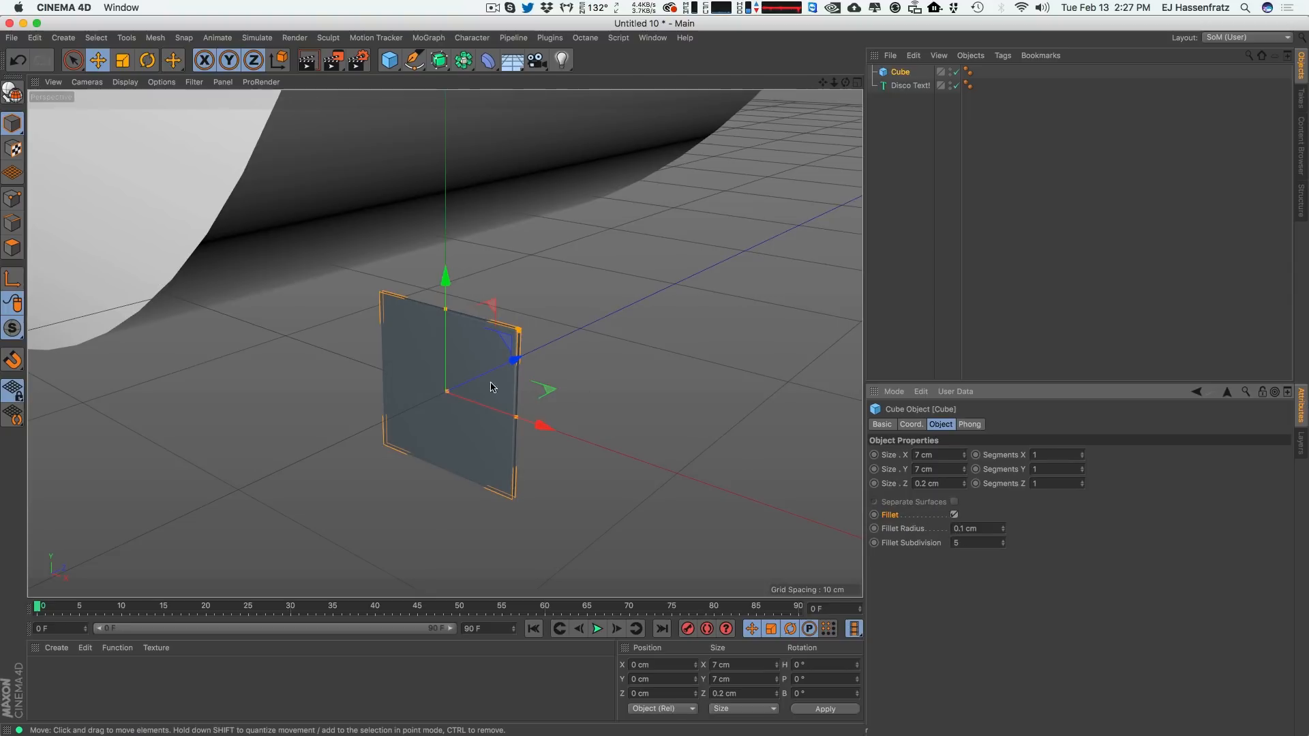
mouse_move(509, 379)
alt+mouse_down()
mouse_move(436, 374)
mouse_move(510, 375)
alt+mouse_up()
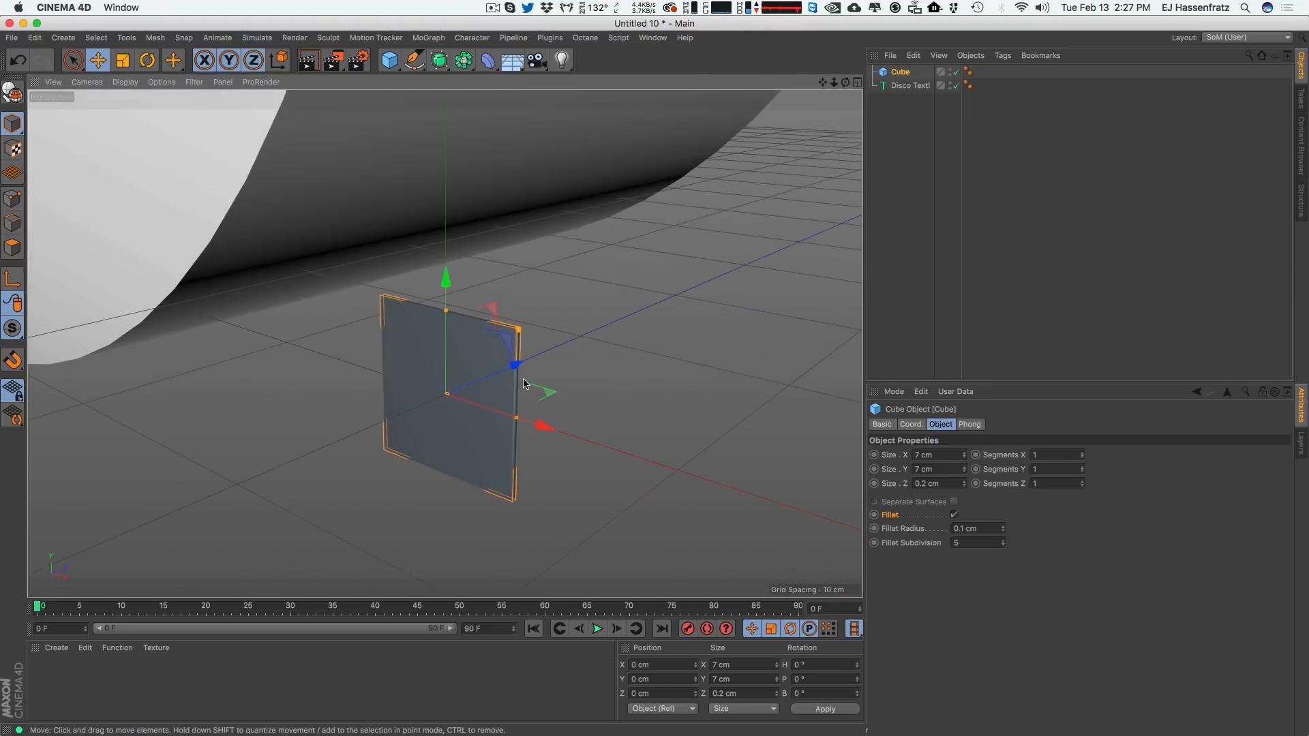
click(1003, 545)
click(1003, 545)
click(1003, 545)
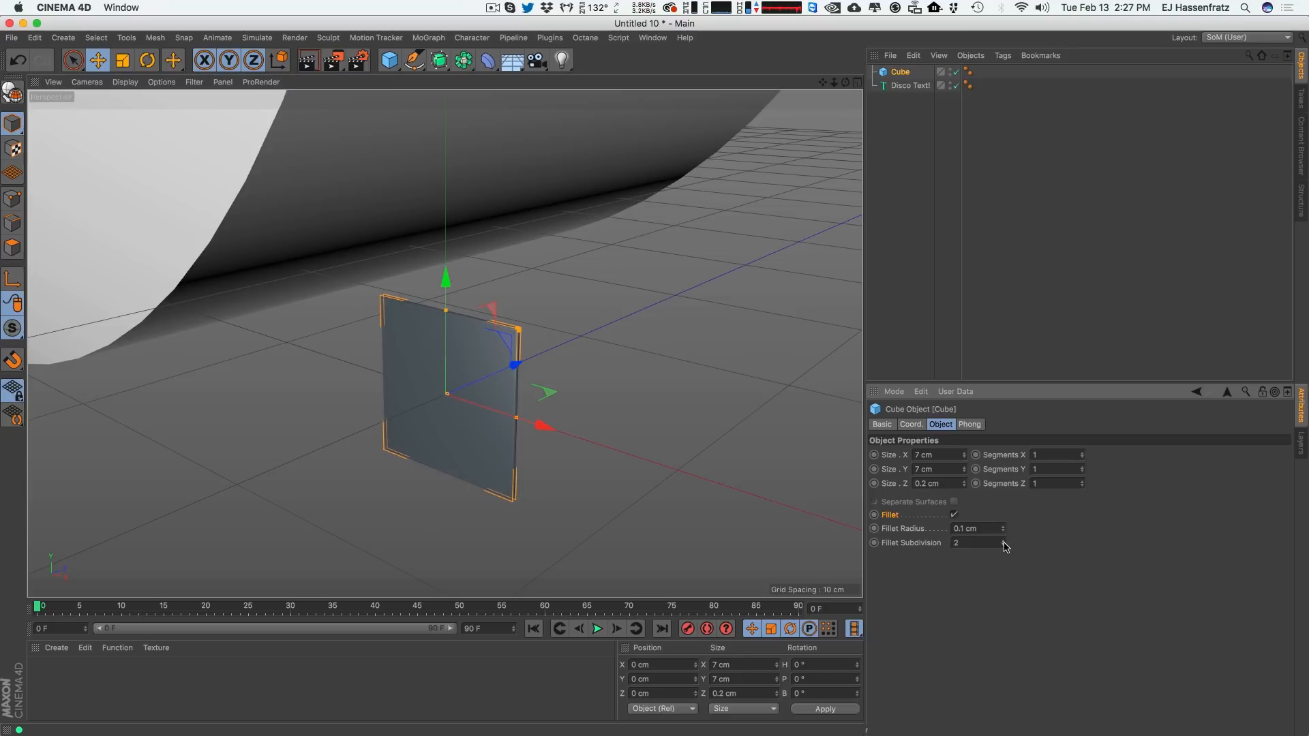
Toggle the cube's fillet off and on to compare its edges up close.
mouse_move(513, 383)
alt+mouse_down()
mouse_move(446, 344)
mouse_move(492, 371)
alt+mouse_up()
alt+right_drag(493, 371, 569, 362)
click(954, 515)
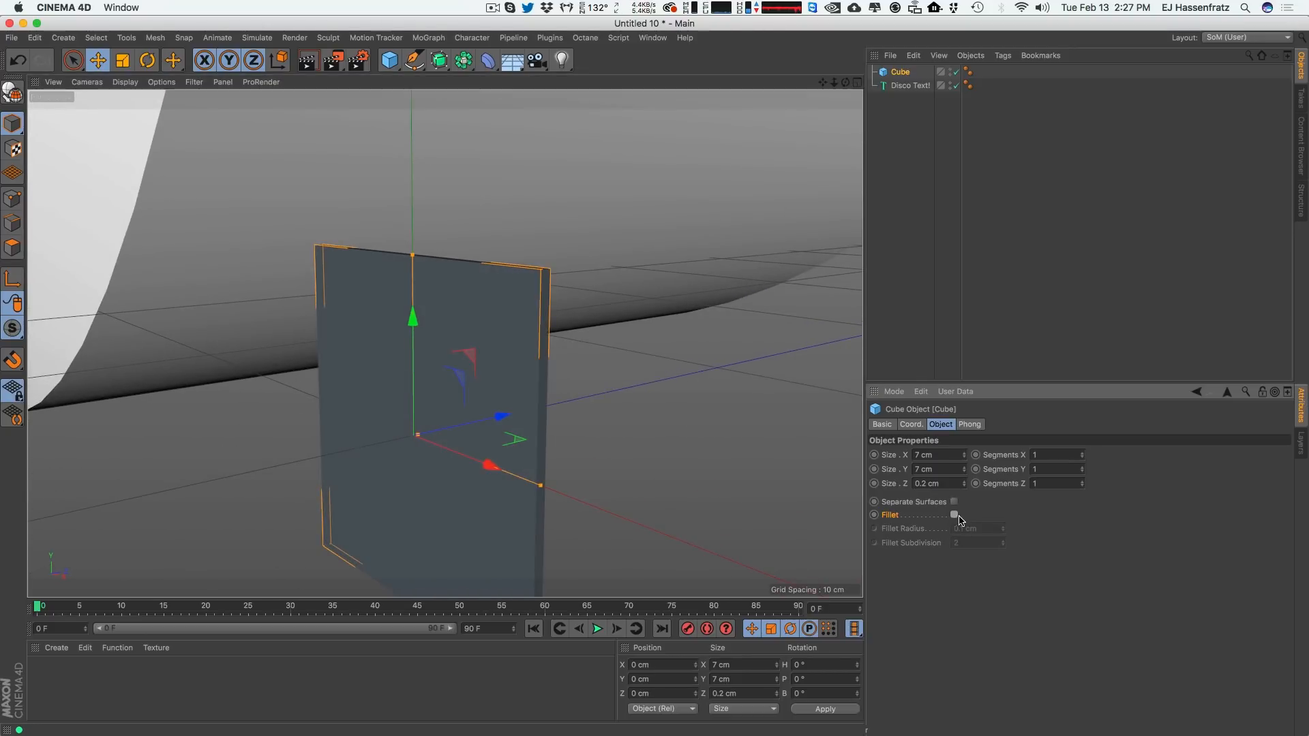
click(954, 515)
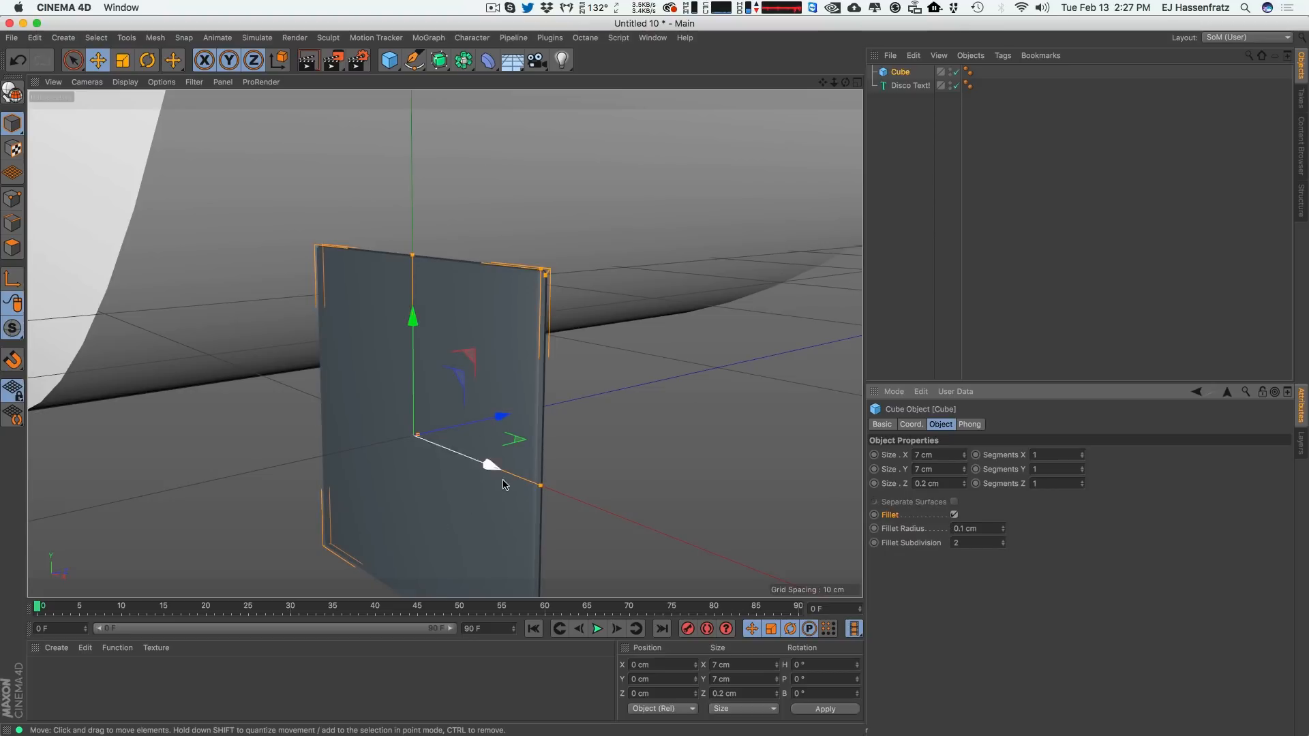
alt+drag(447, 341, 614, 327)
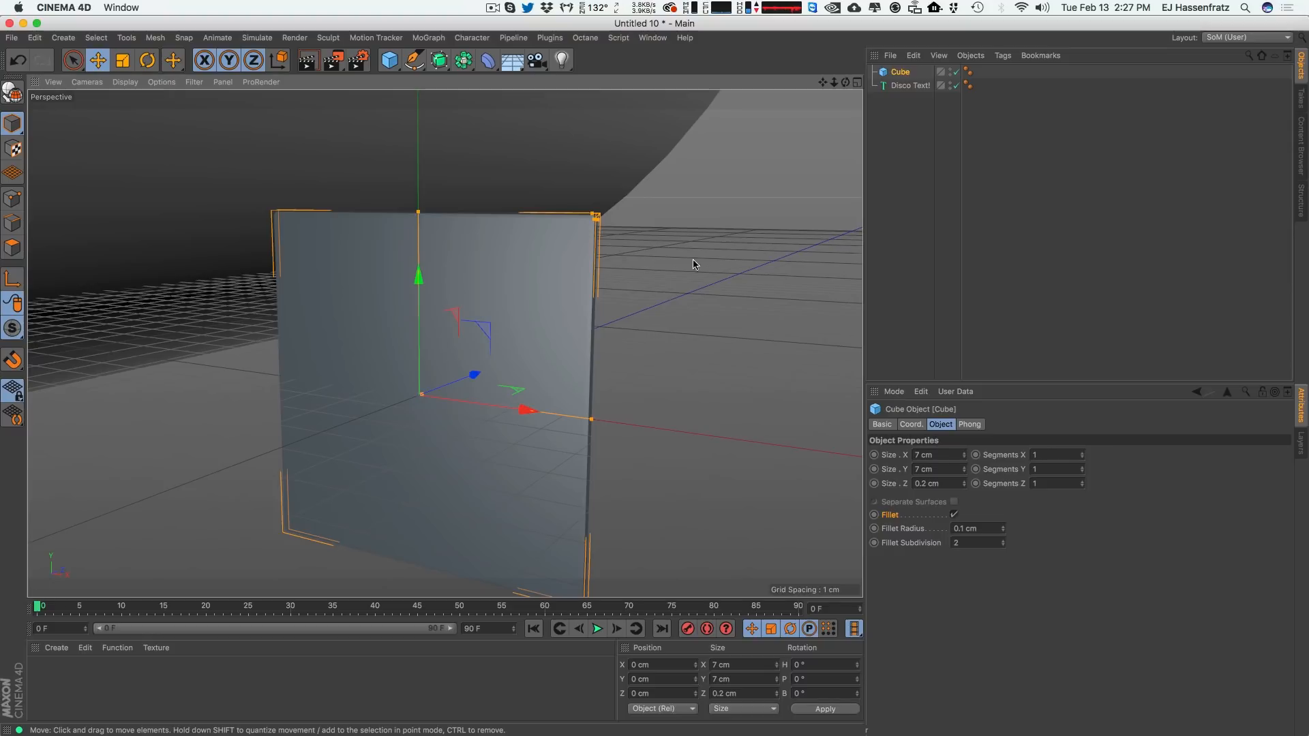
alt+drag(559, 315, 631, 315)
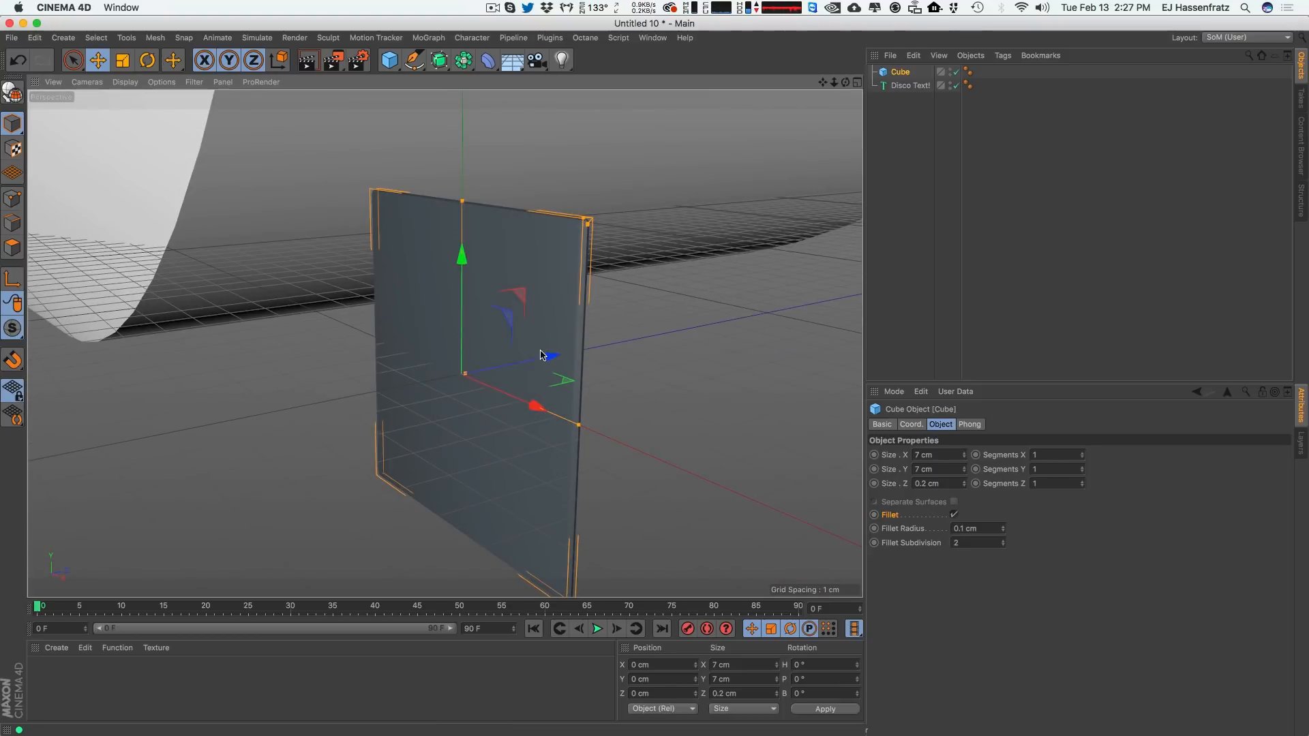
scroll(463, 376, down, 5)
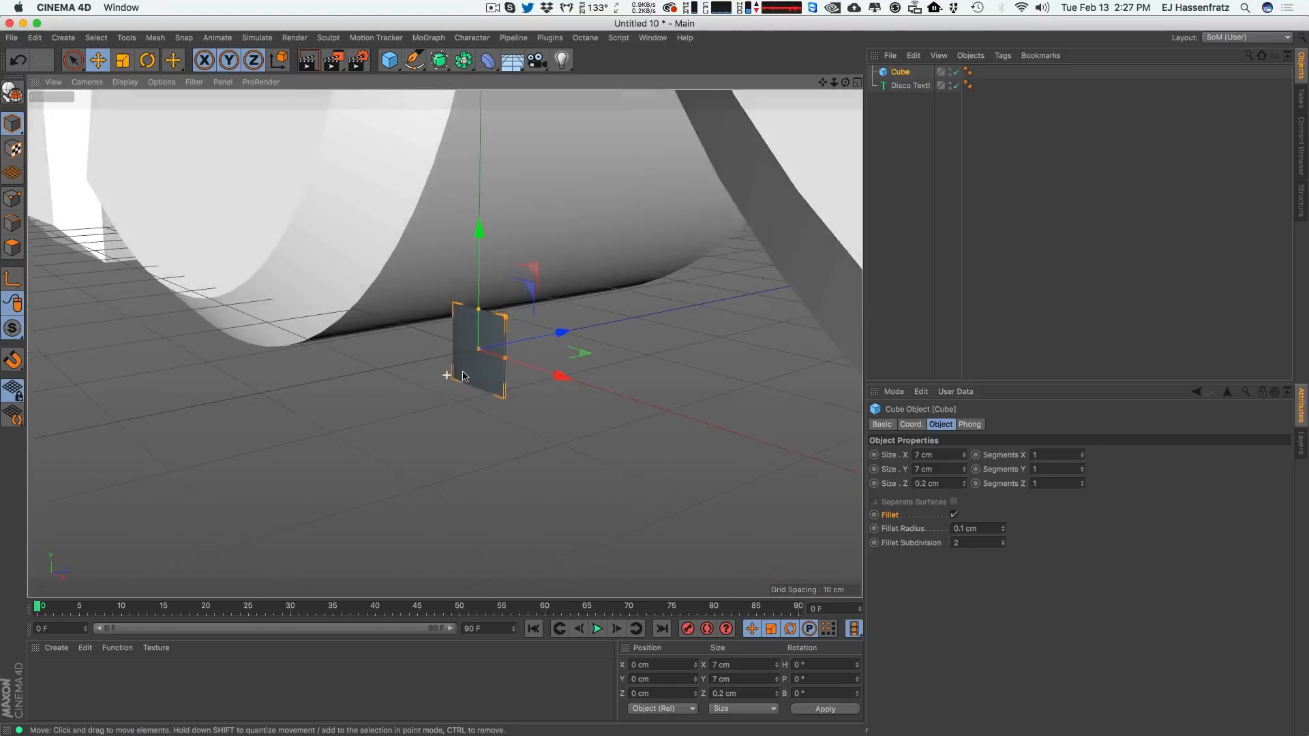
scroll(464, 376, down, 6)
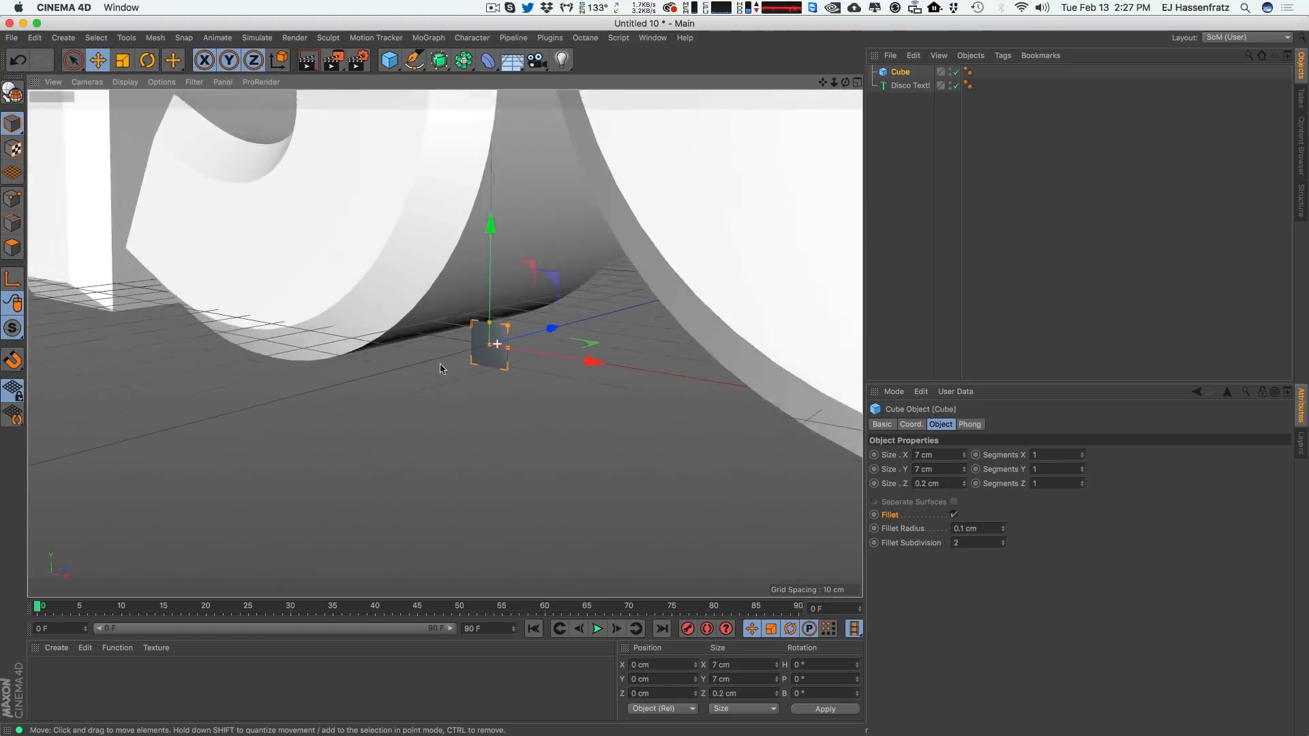
alt+drag(499, 406, 499, 409)
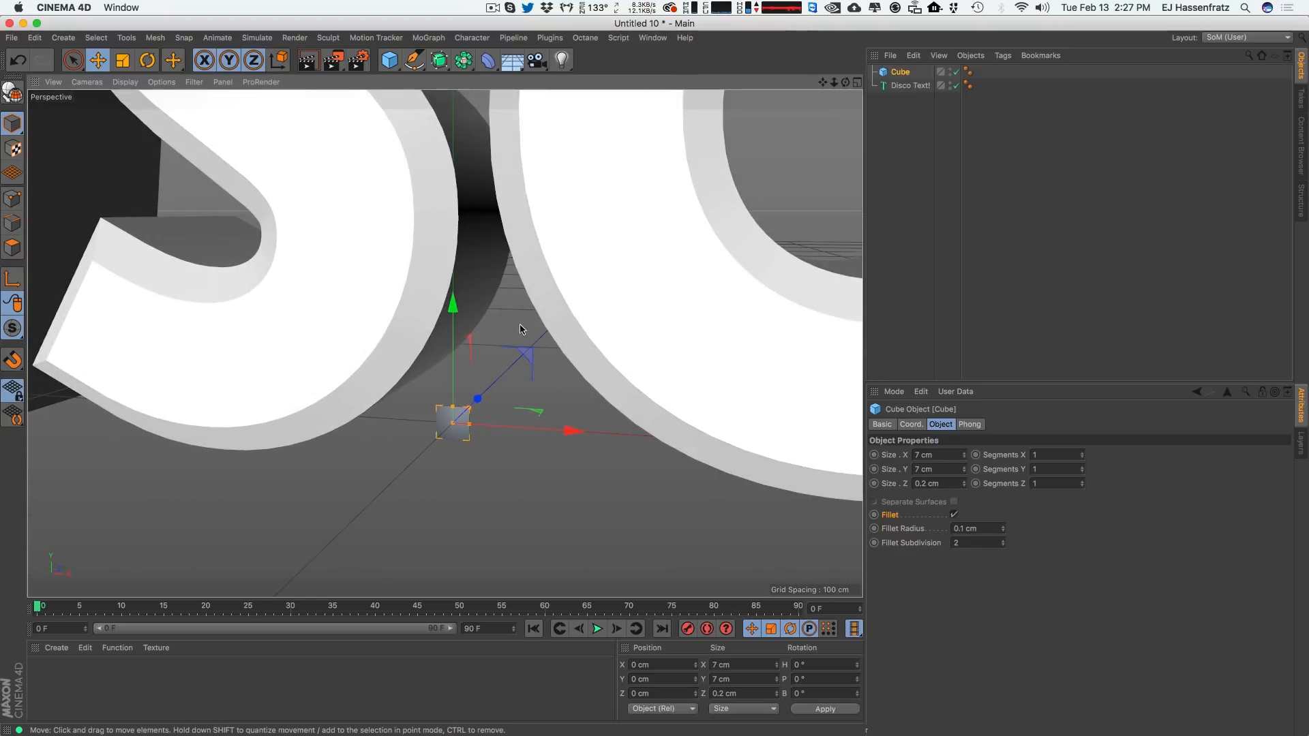
click(953, 515)
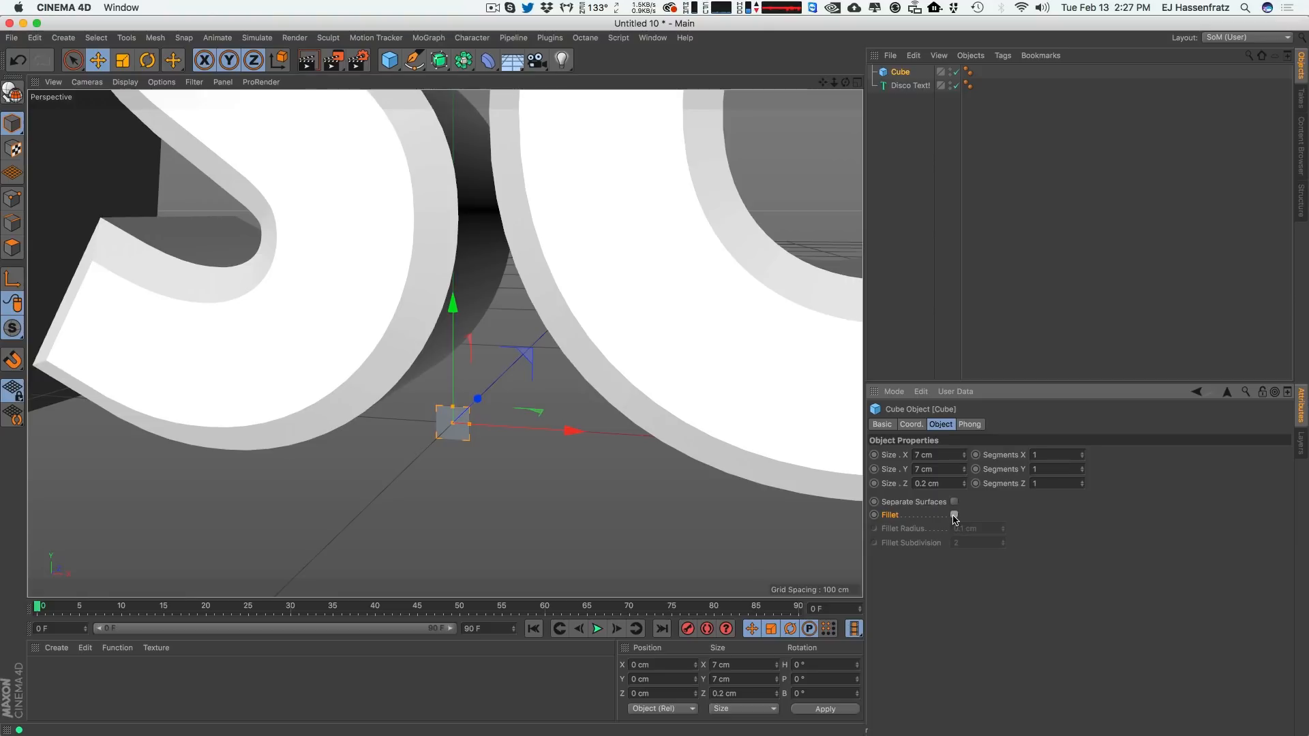
click(954, 515)
click(954, 515)
click(954, 515)
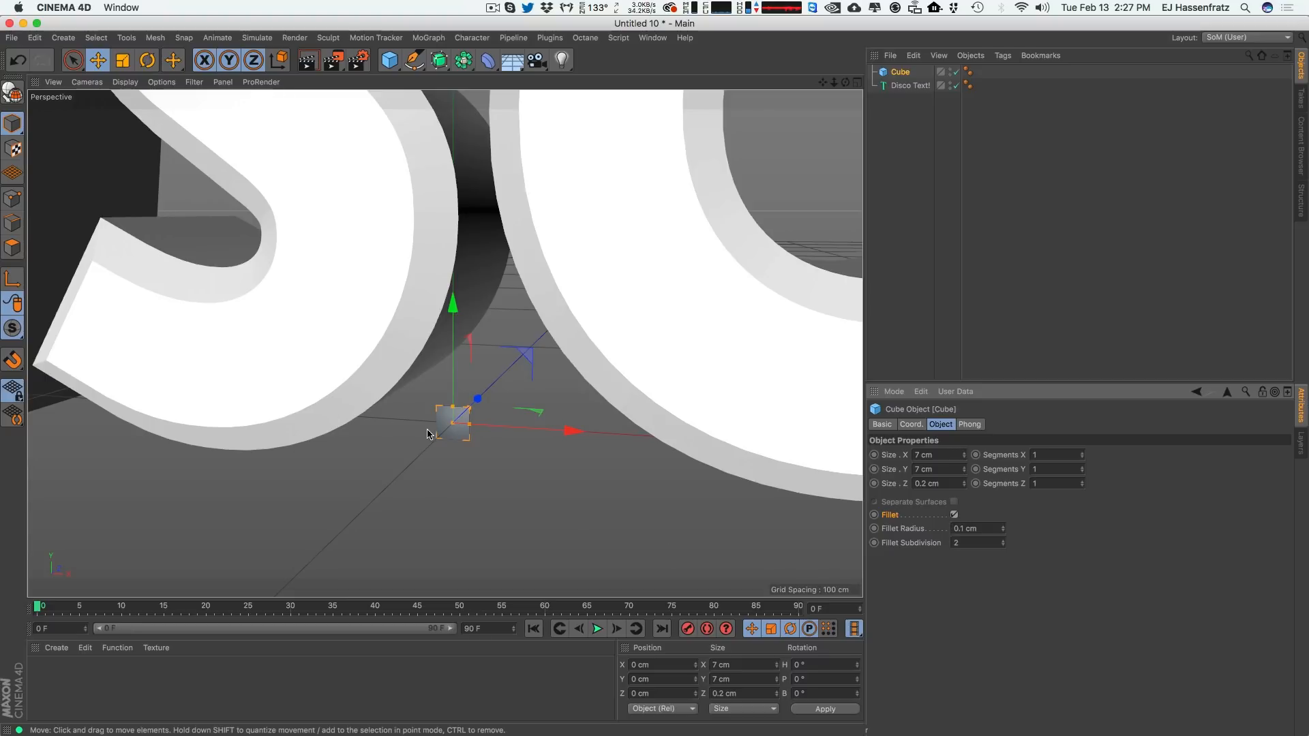
Rename the cube to Glitter.
alt+right_drag(430, 430, 411, 468)
alt+middle_drag(414, 410, 453, 490)
alt+right_drag(450, 418, 391, 469)
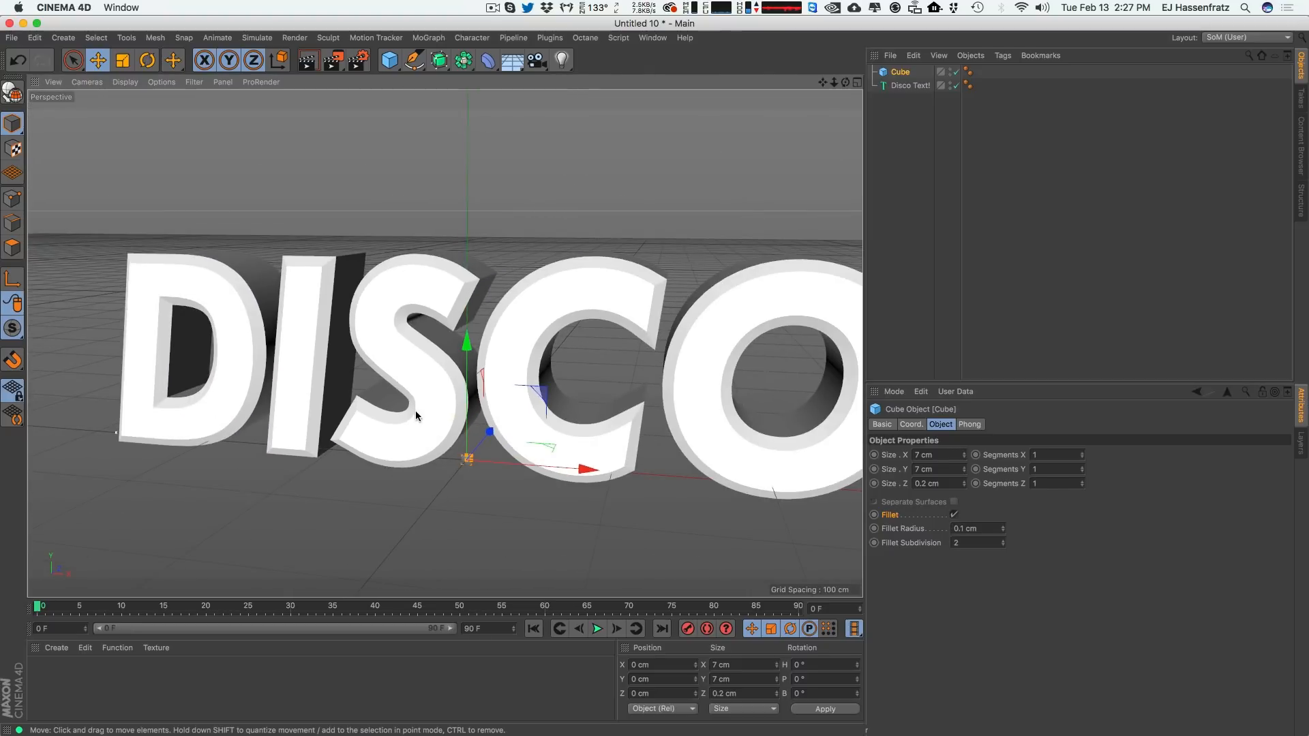
alt+drag(415, 411, 443, 407)
double_click(900, 72)
text(Gl)
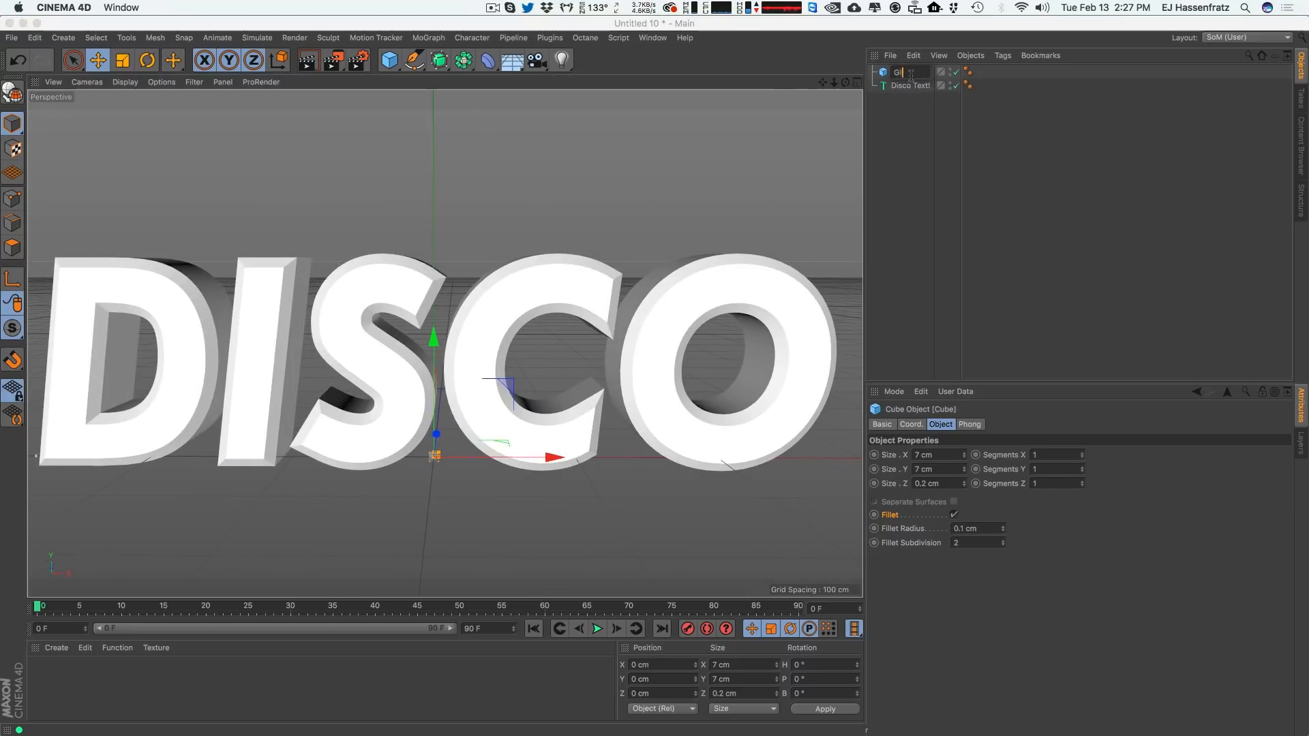
text(itter)
key(Return)
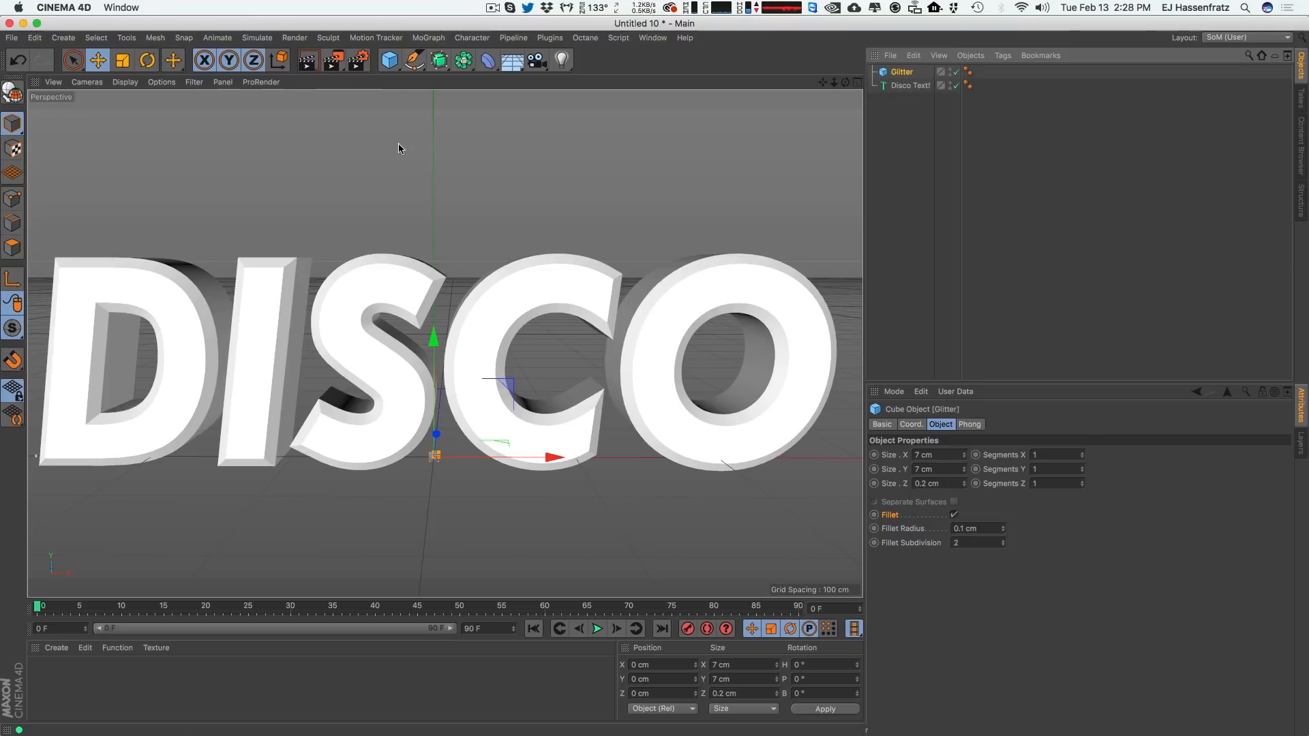
Add a Cloner object and place the Glitter cube inside it.
alt+right_drag(483, 259, 454, 279)
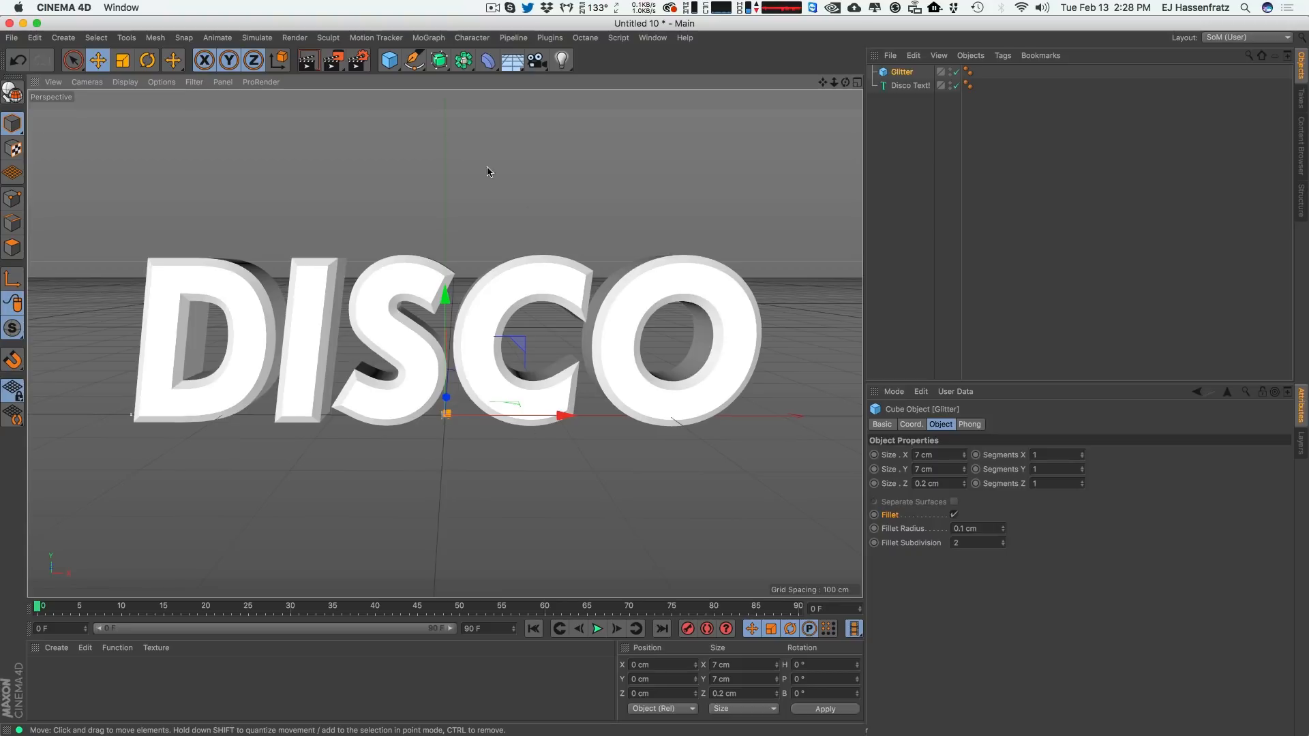
click(429, 39)
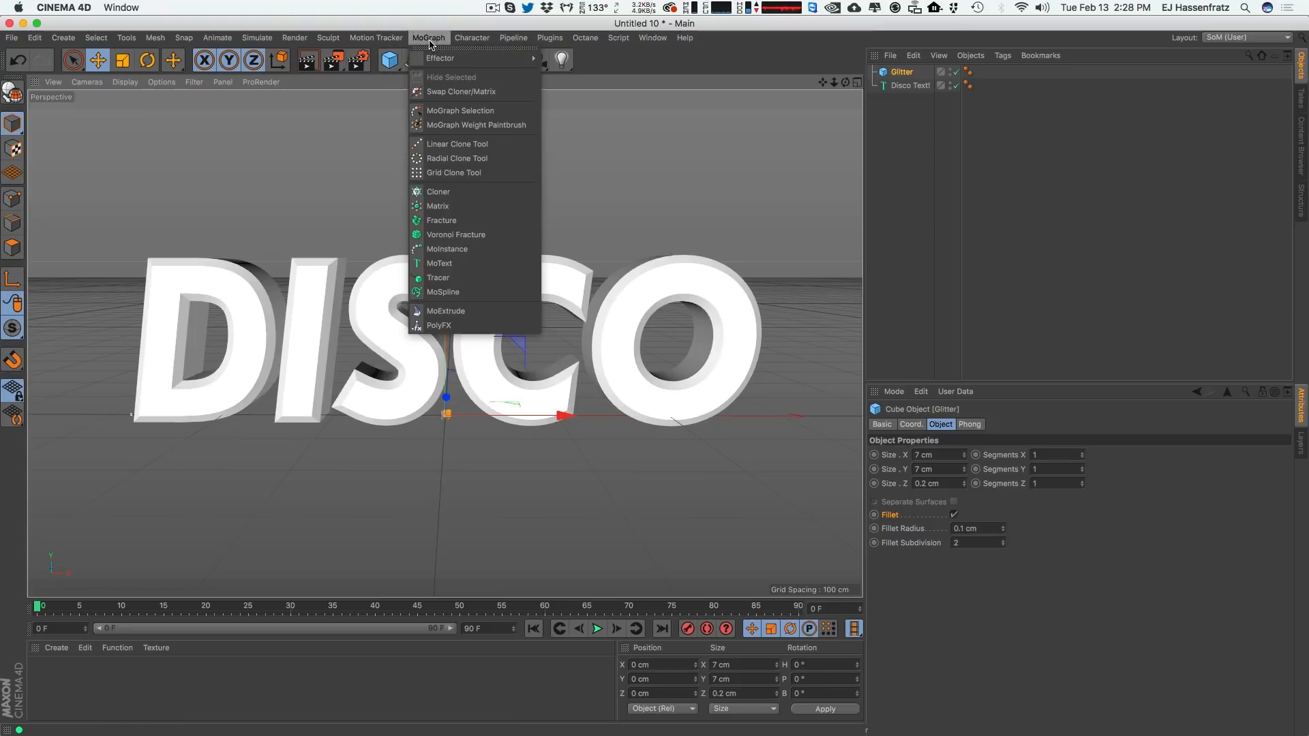
click(438, 192)
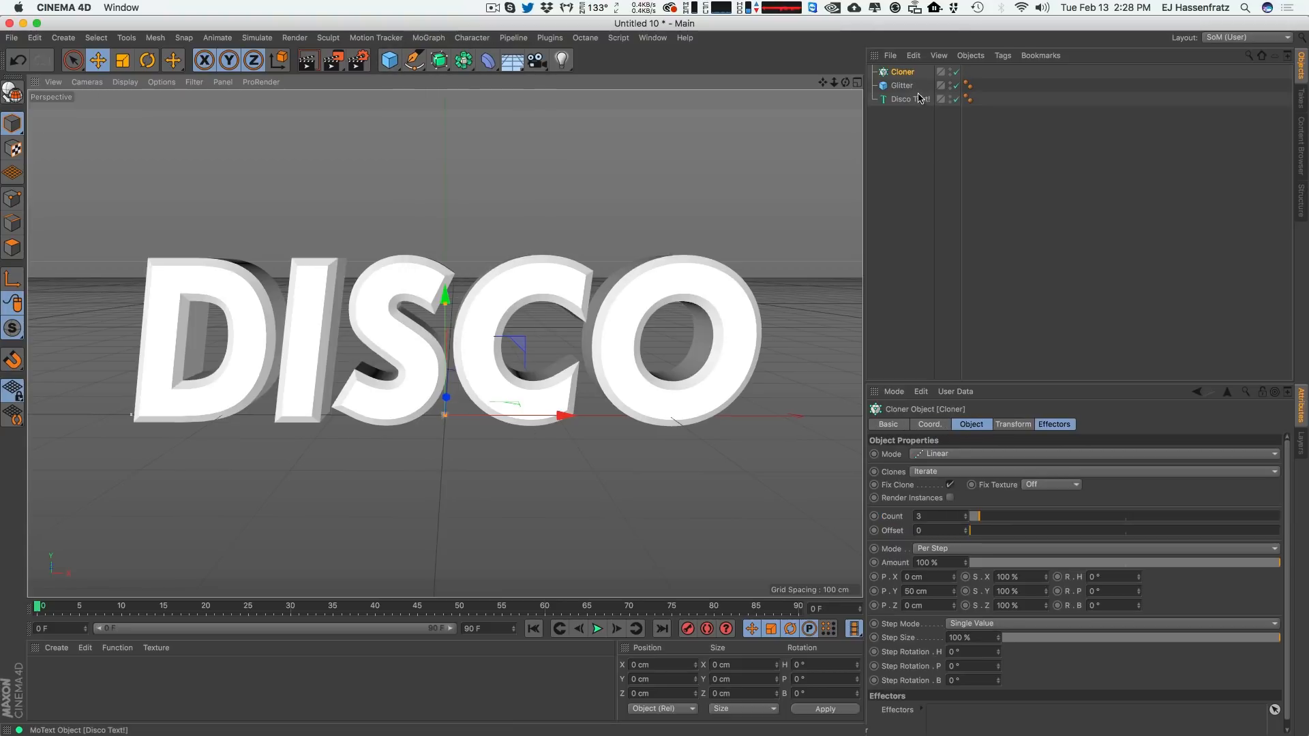
drag(900, 87, 910, 74)
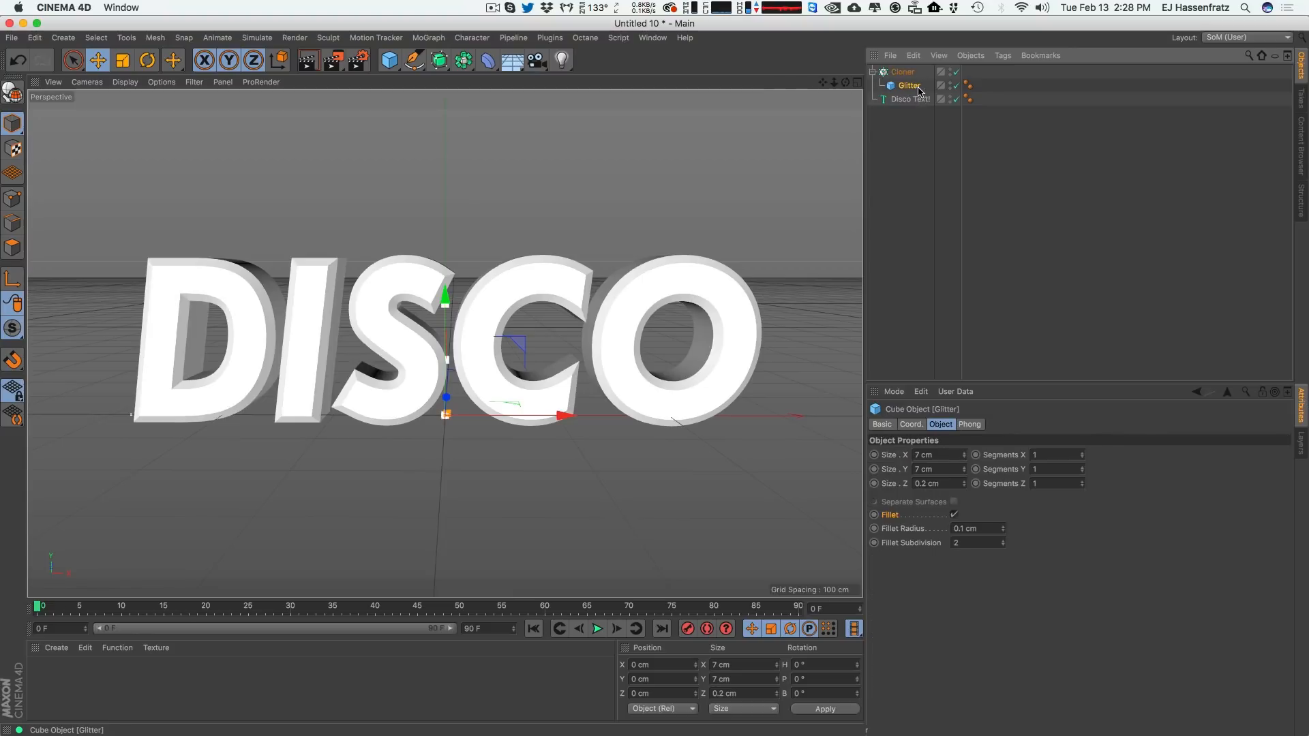
Set the Cloner's mode to Object and assign Disco Text! as its source object.
click(902, 72)
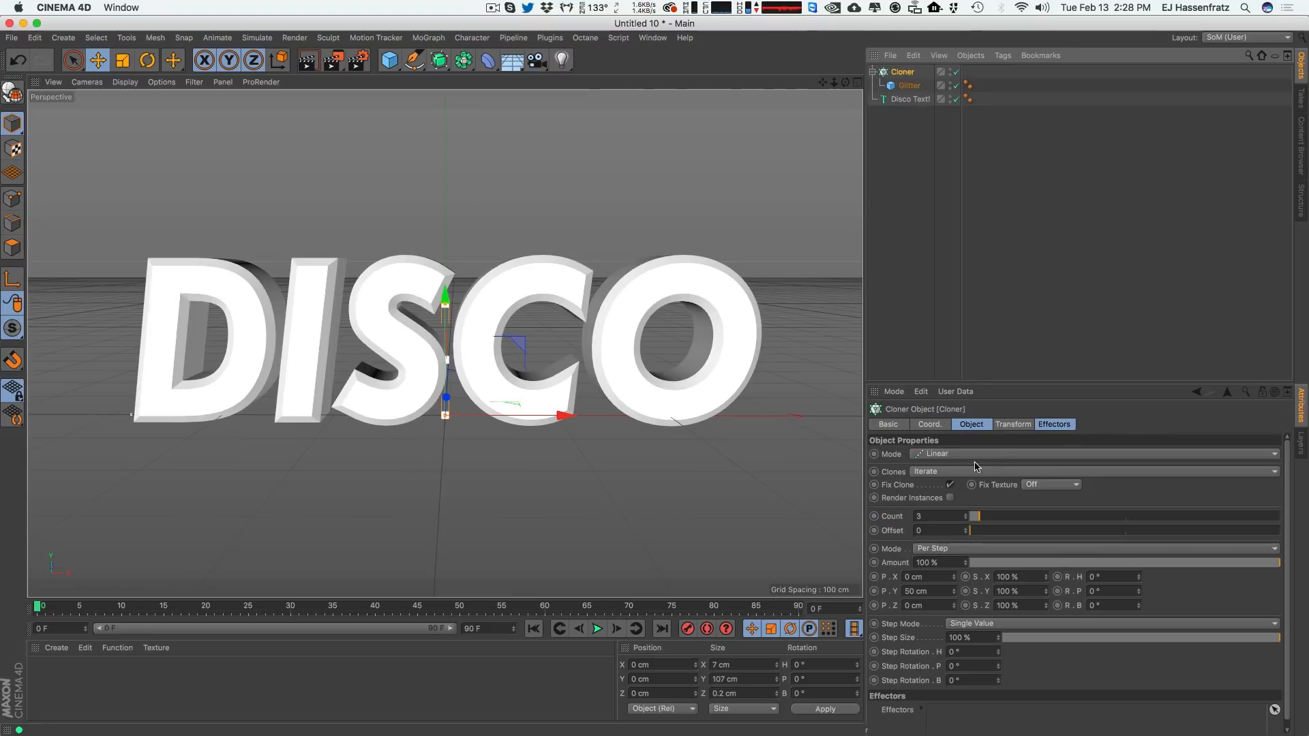
click(921, 454)
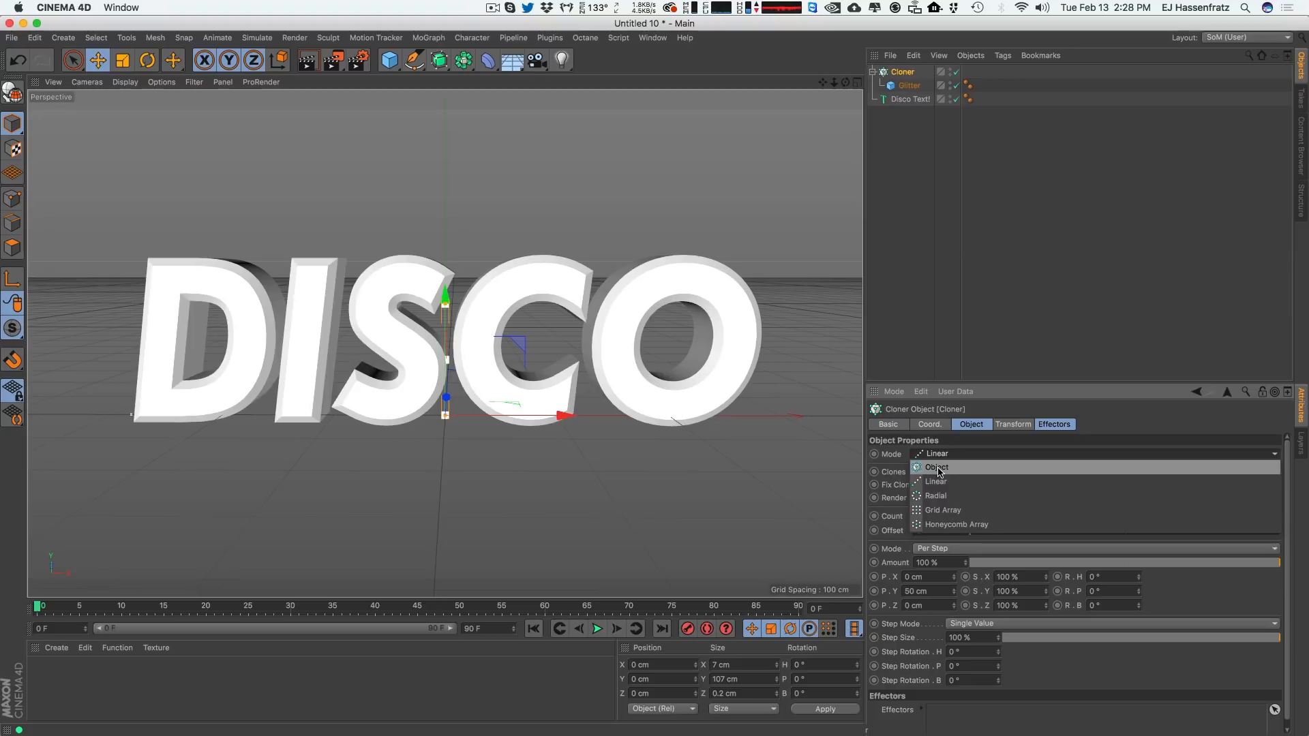
click(953, 469)
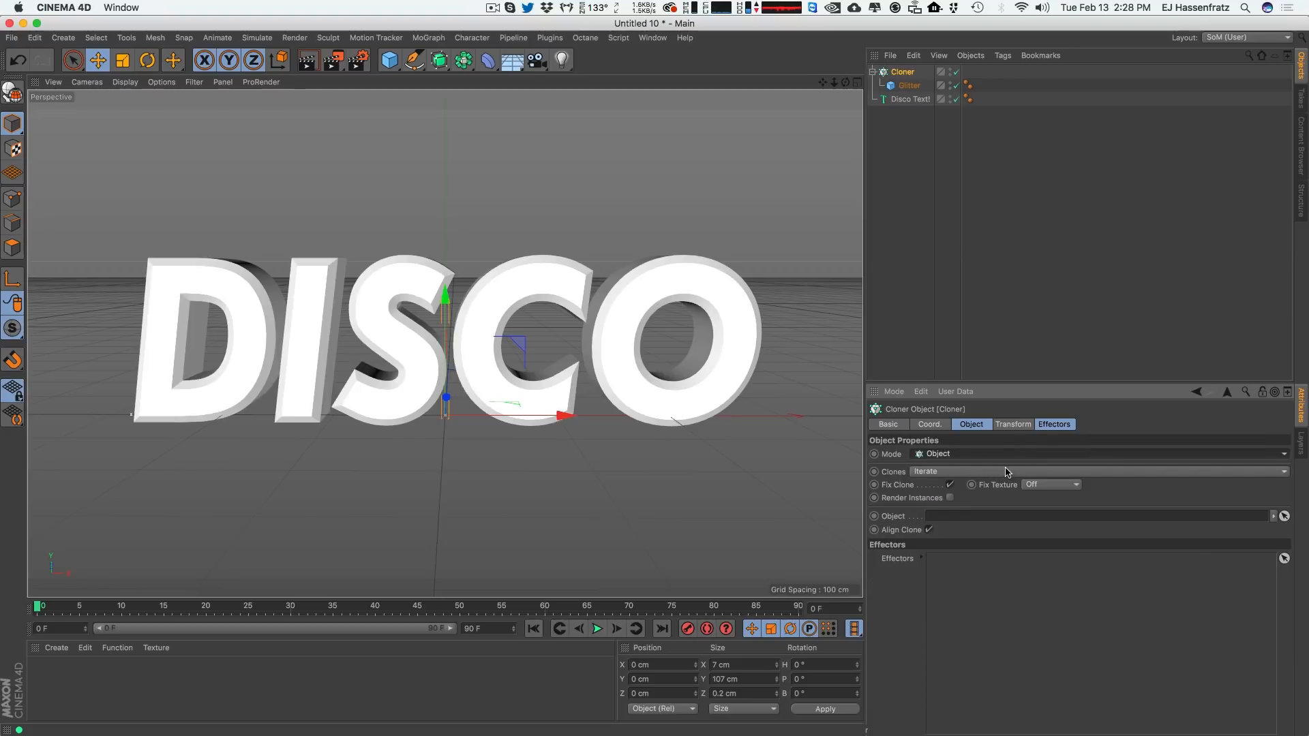
drag(910, 99, 965, 516)
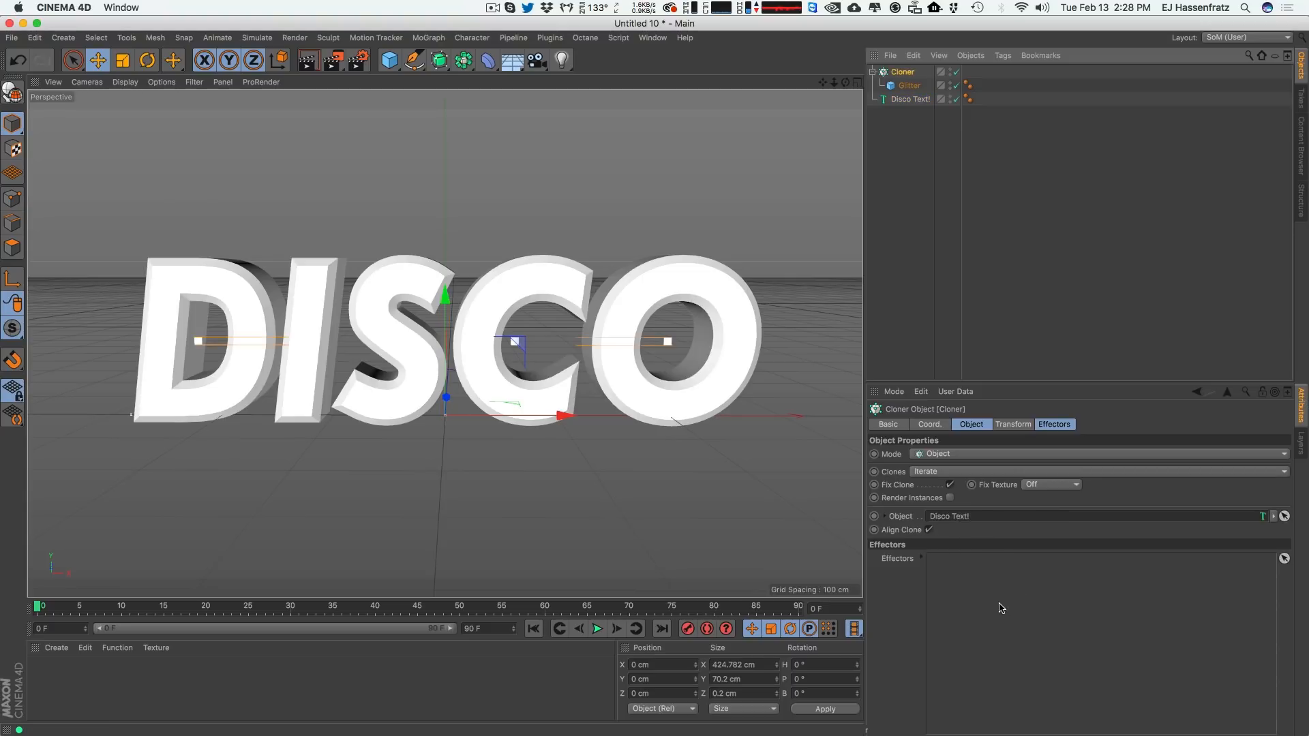
click(971, 426)
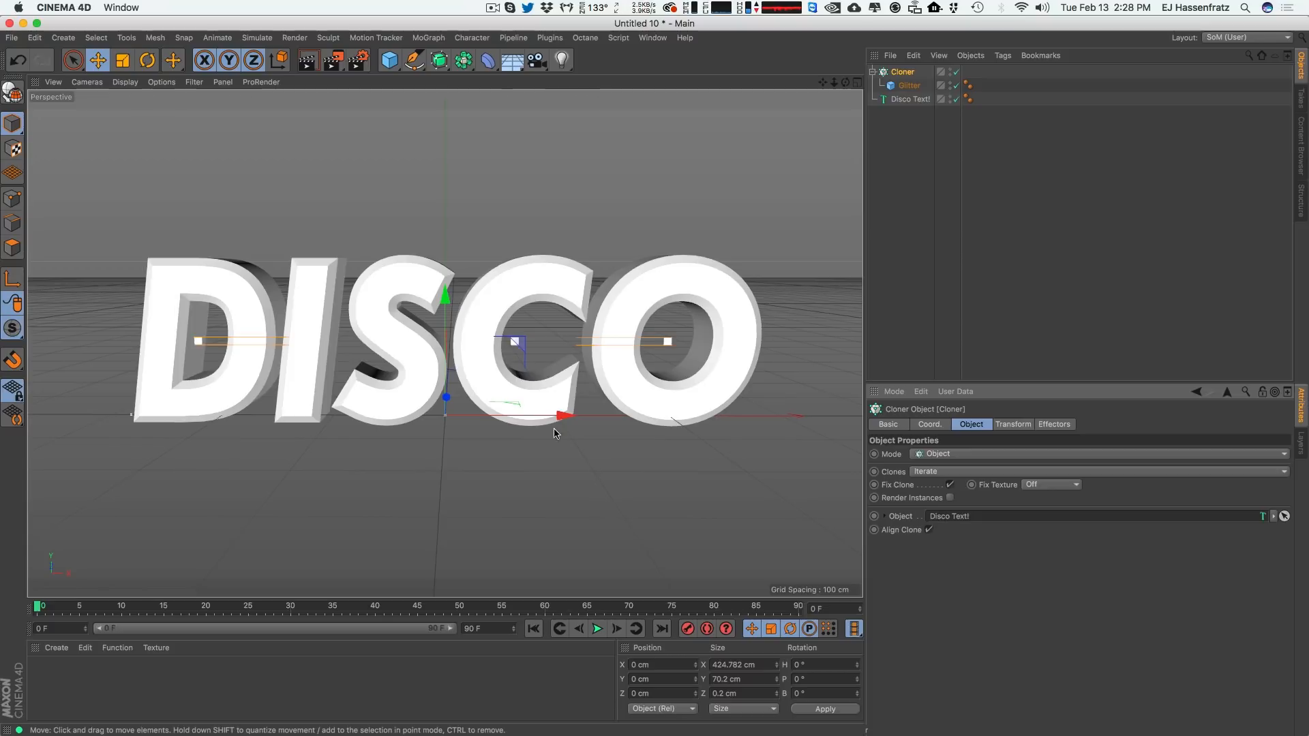
Hide the Disco Text! object in the viewport.
click(909, 85)
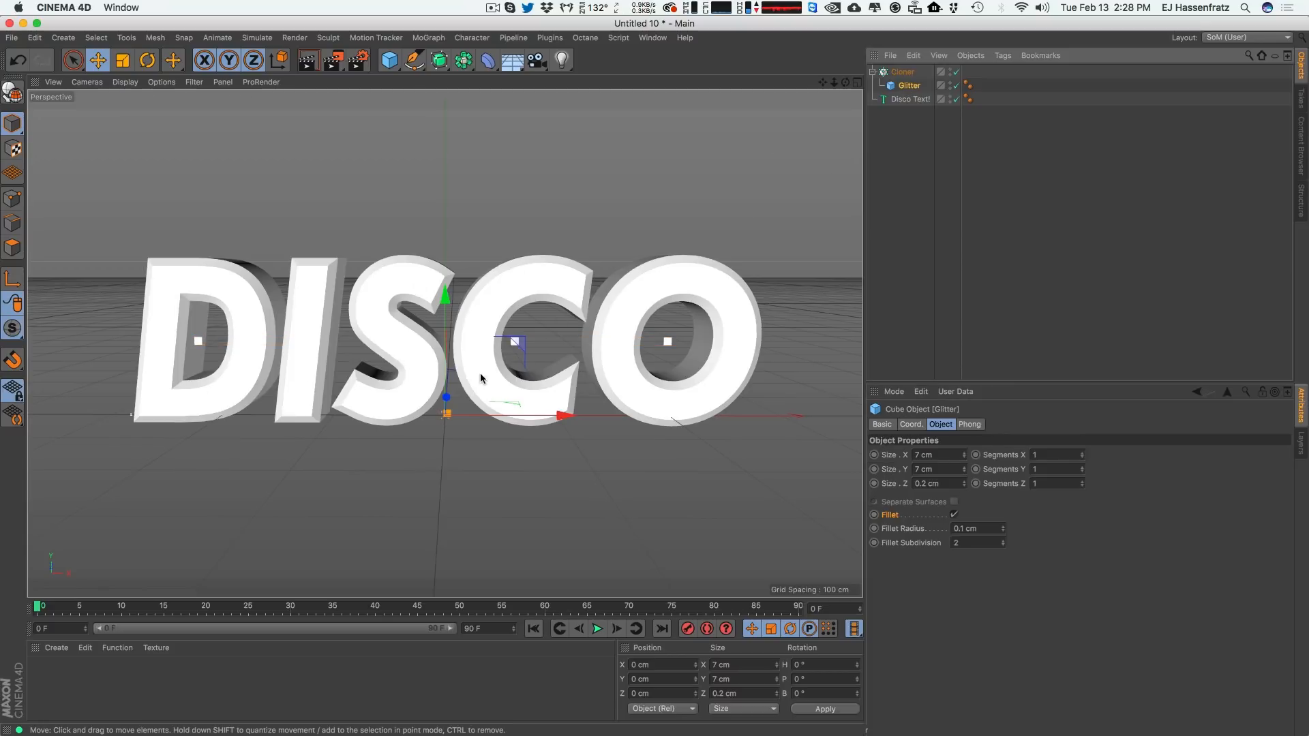
click(948, 99)
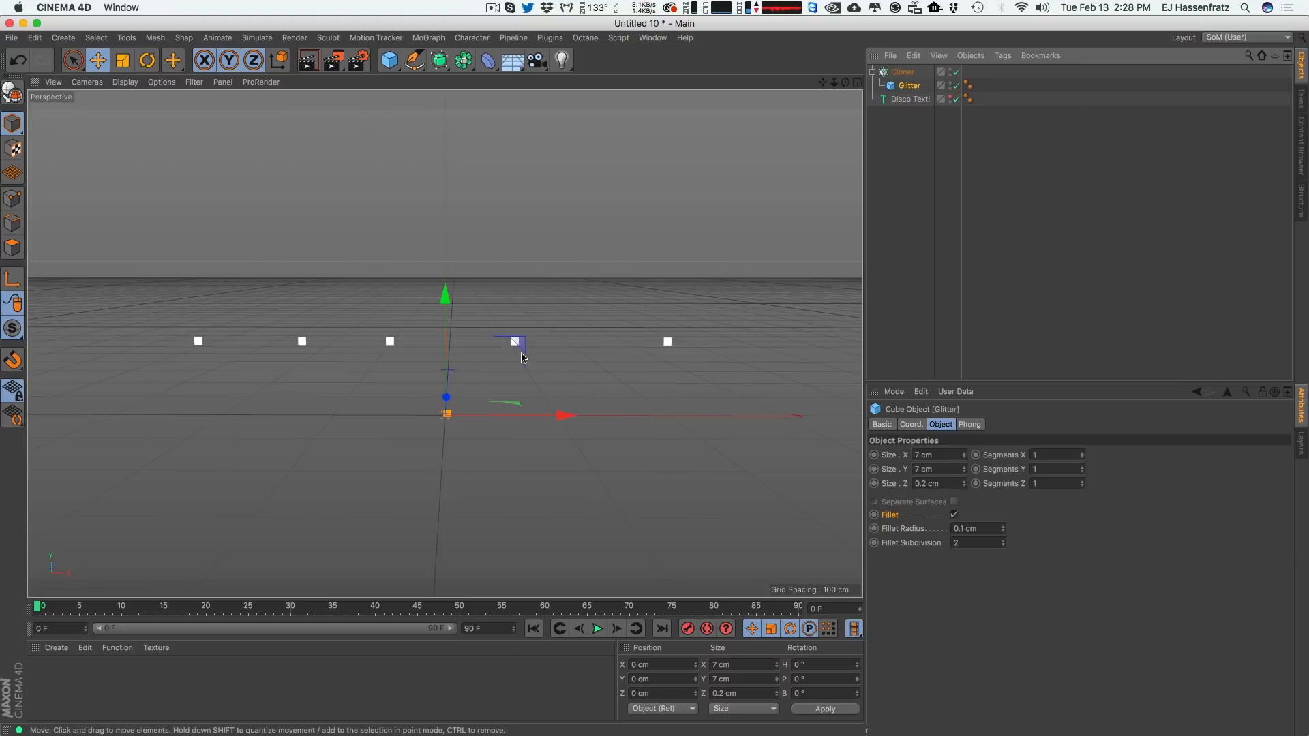
Make the Disco Text! object visible again in the viewport.
click(950, 99)
click(889, 100)
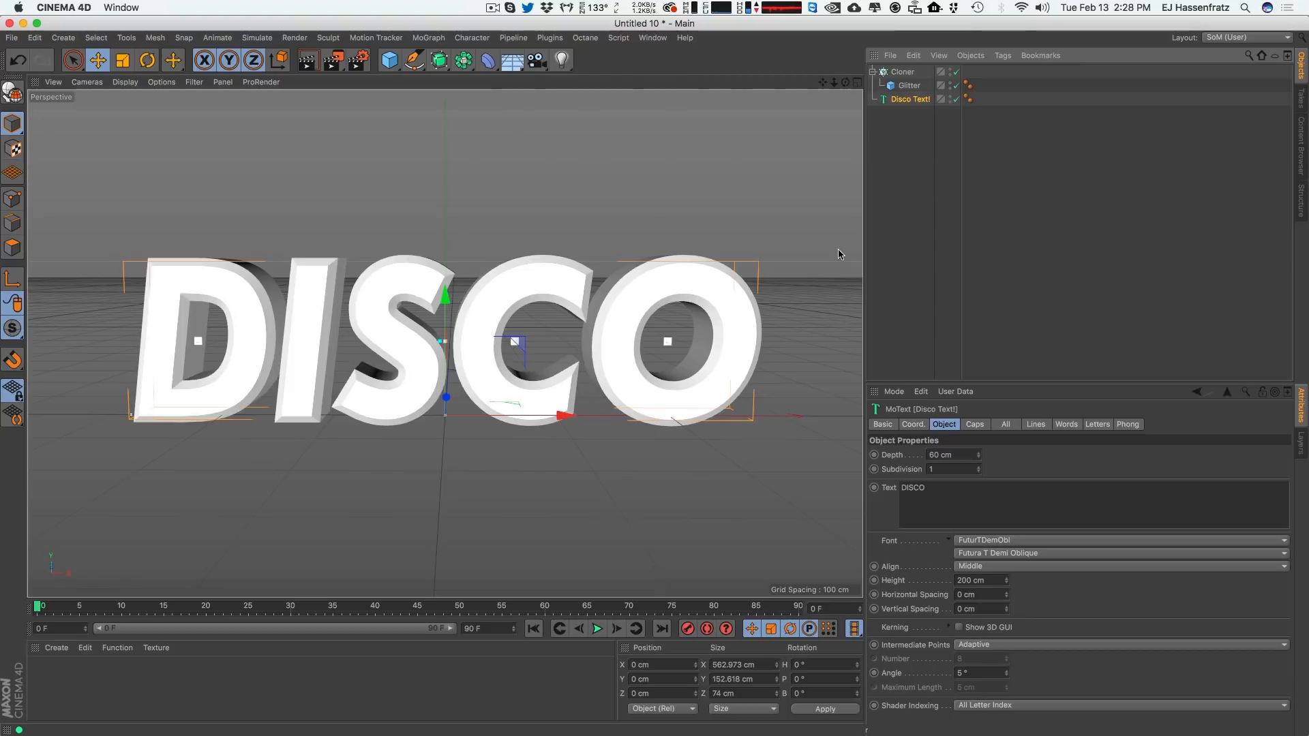
click(902, 71)
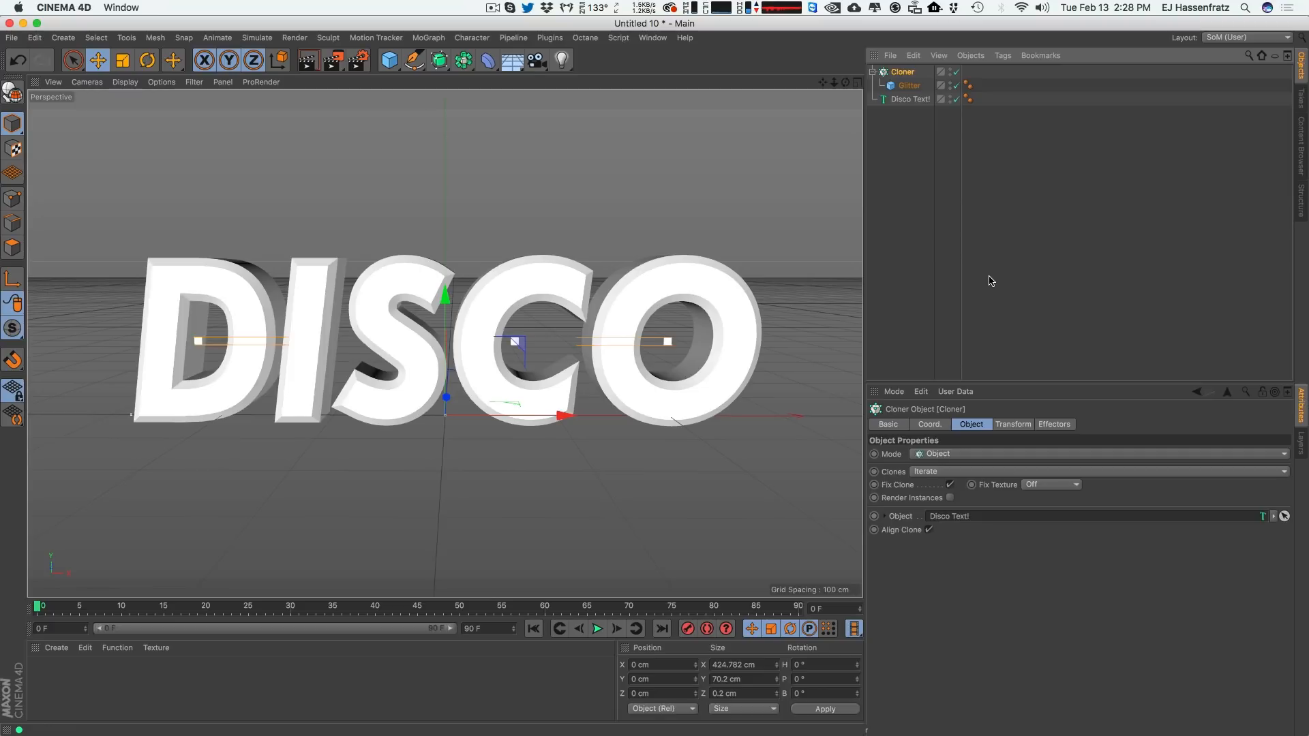
click(911, 101)
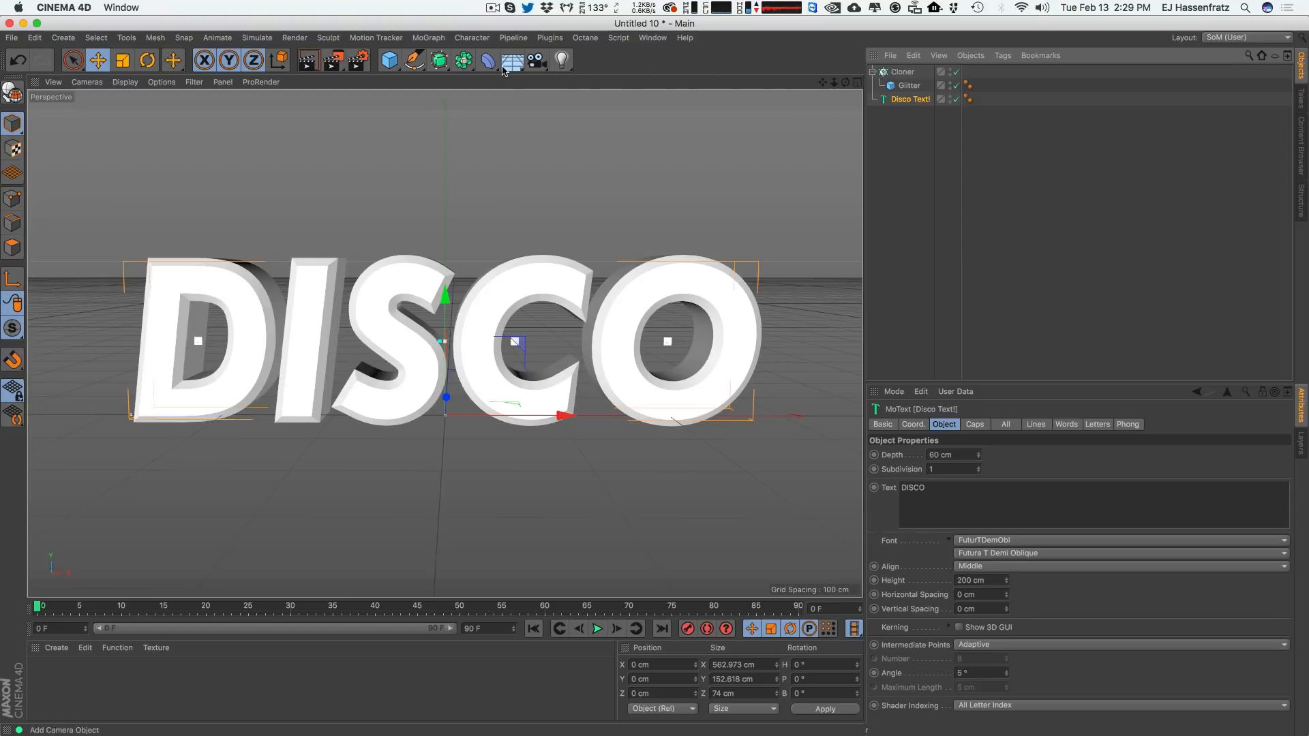
Add a Connect object and nest Disco Text! inside it.
click(433, 65)
click(462, 60)
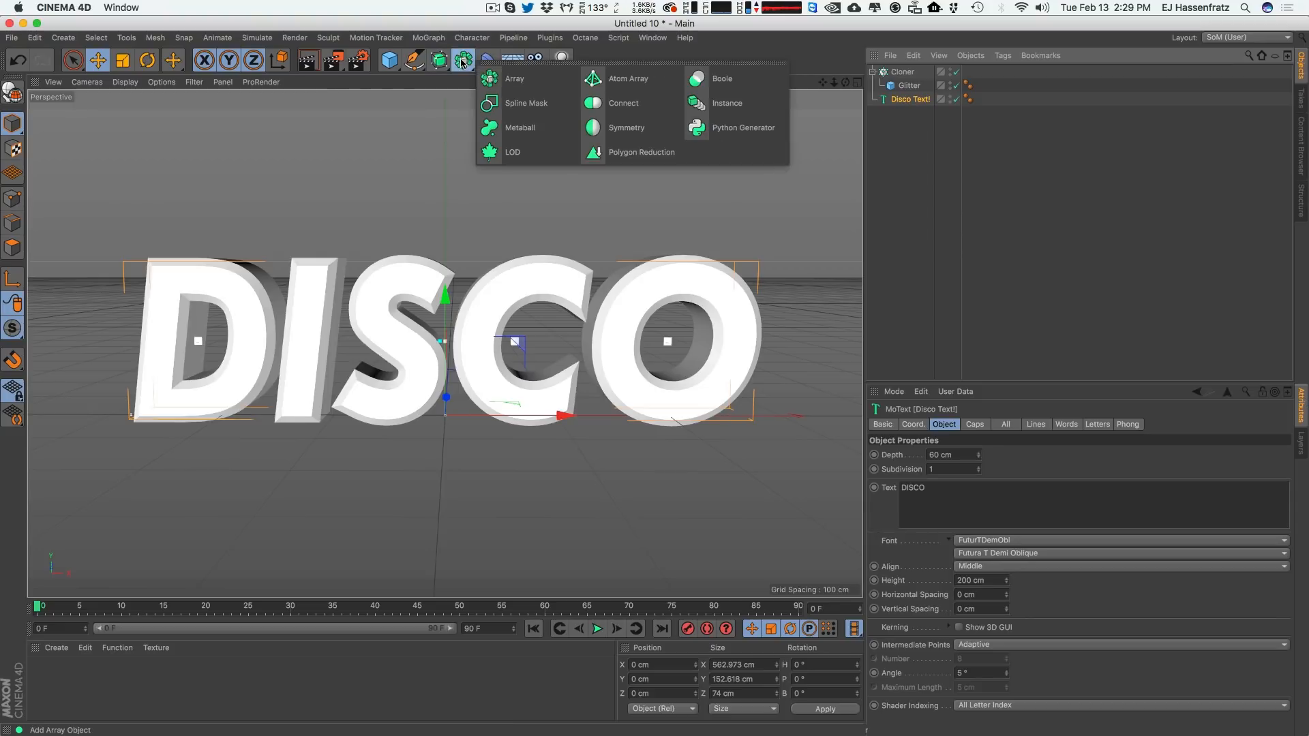
click(603, 103)
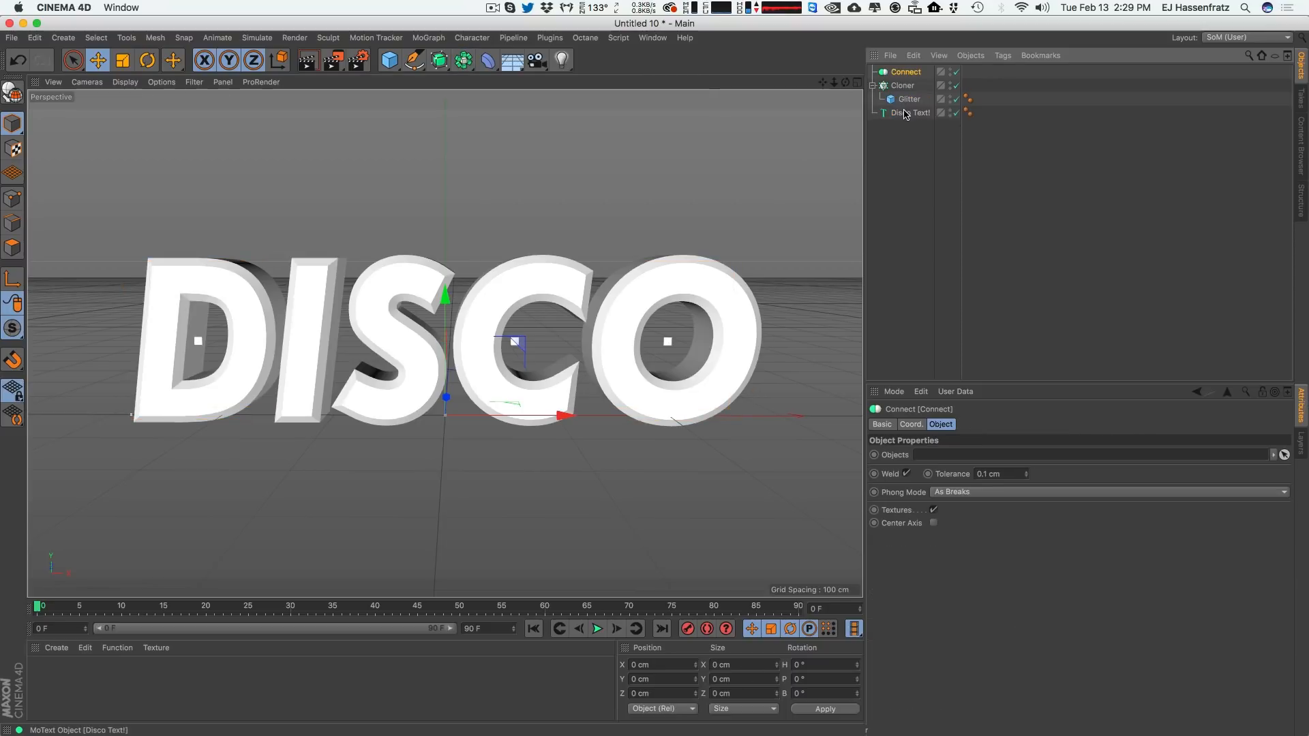
drag(920, 114, 907, 75)
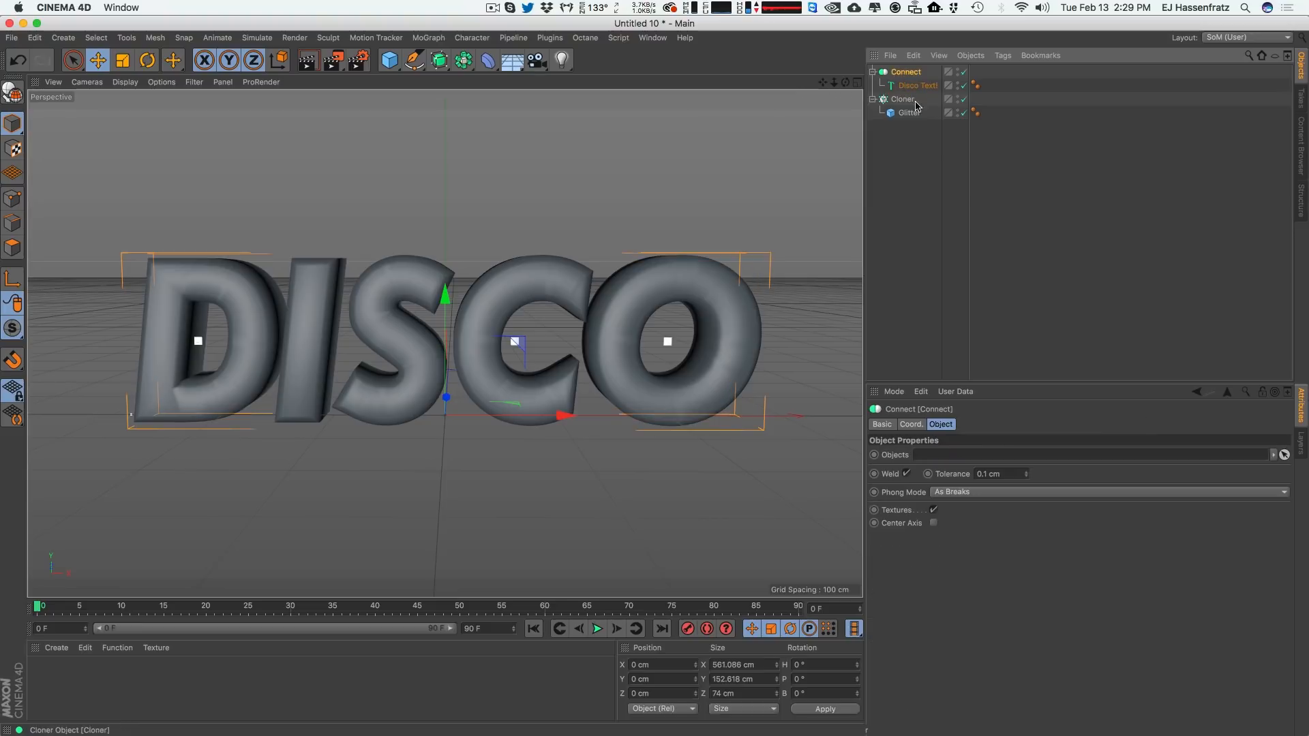
Enable Create Single Object in the Disco Text! caps settings.
click(906, 71)
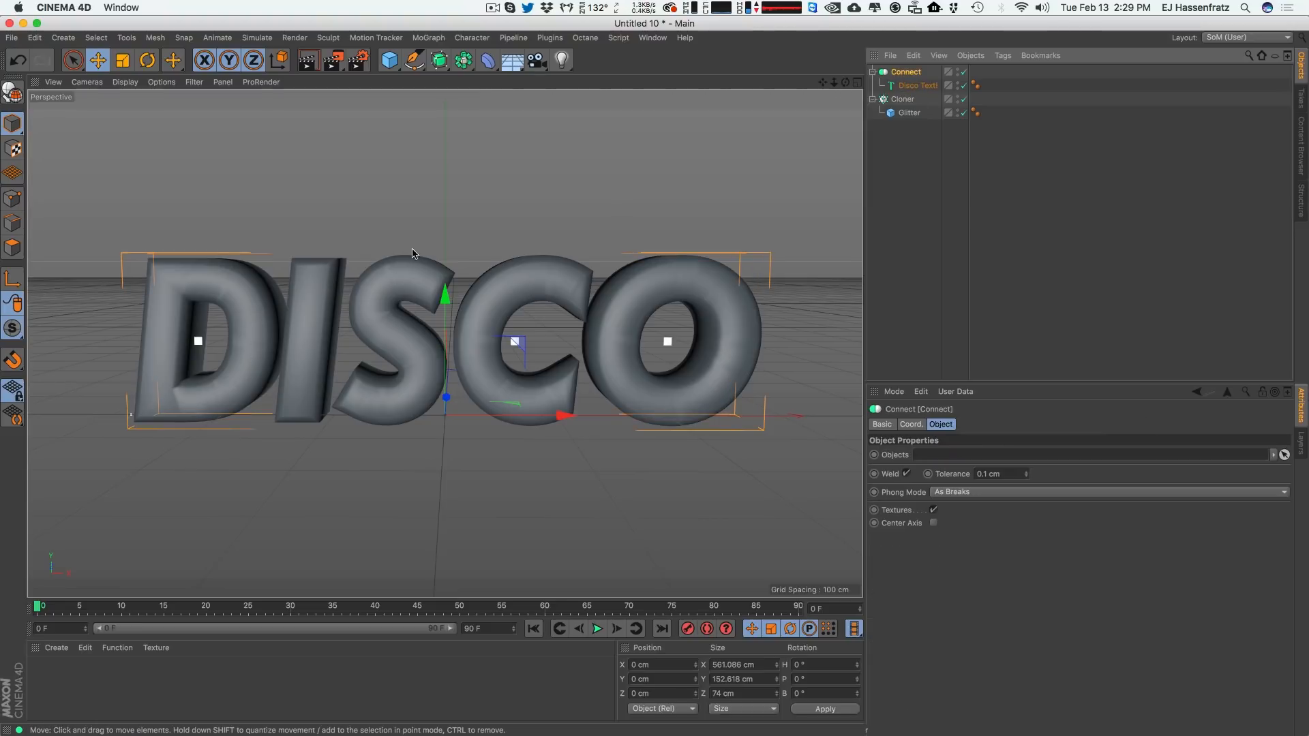
click(917, 86)
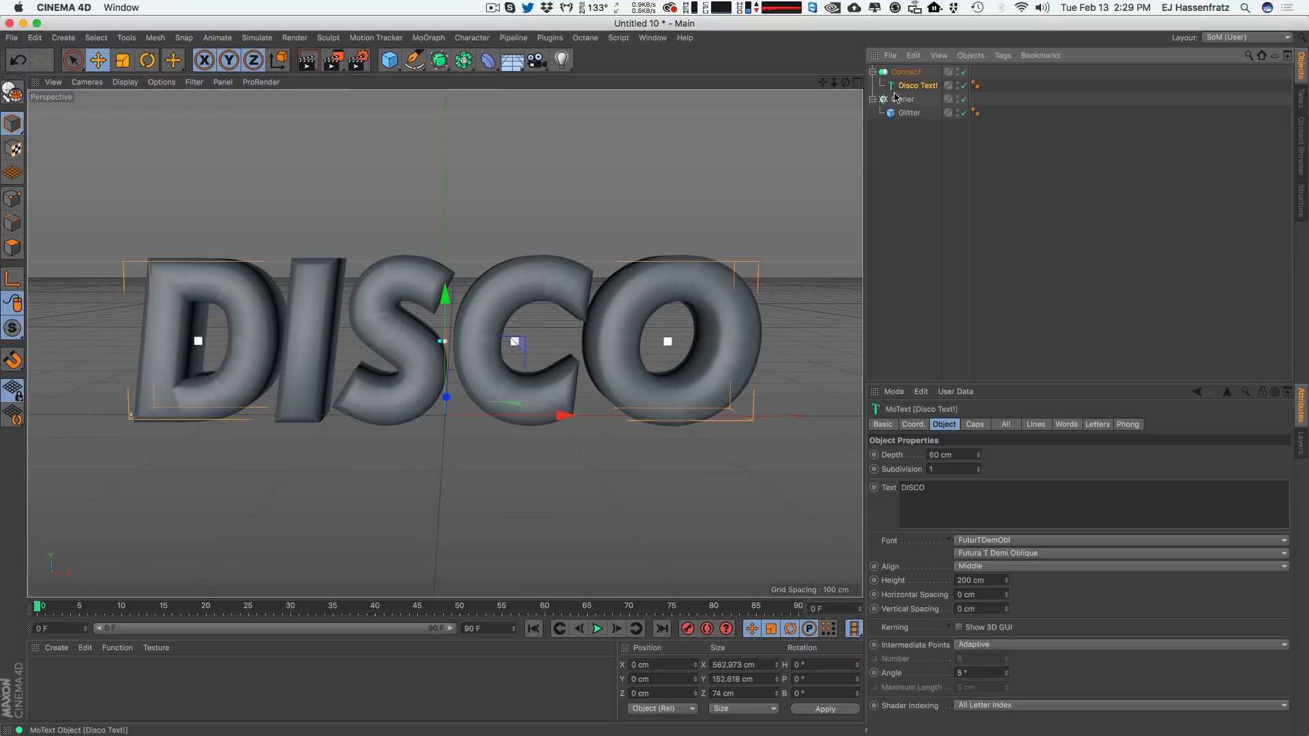
click(988, 425)
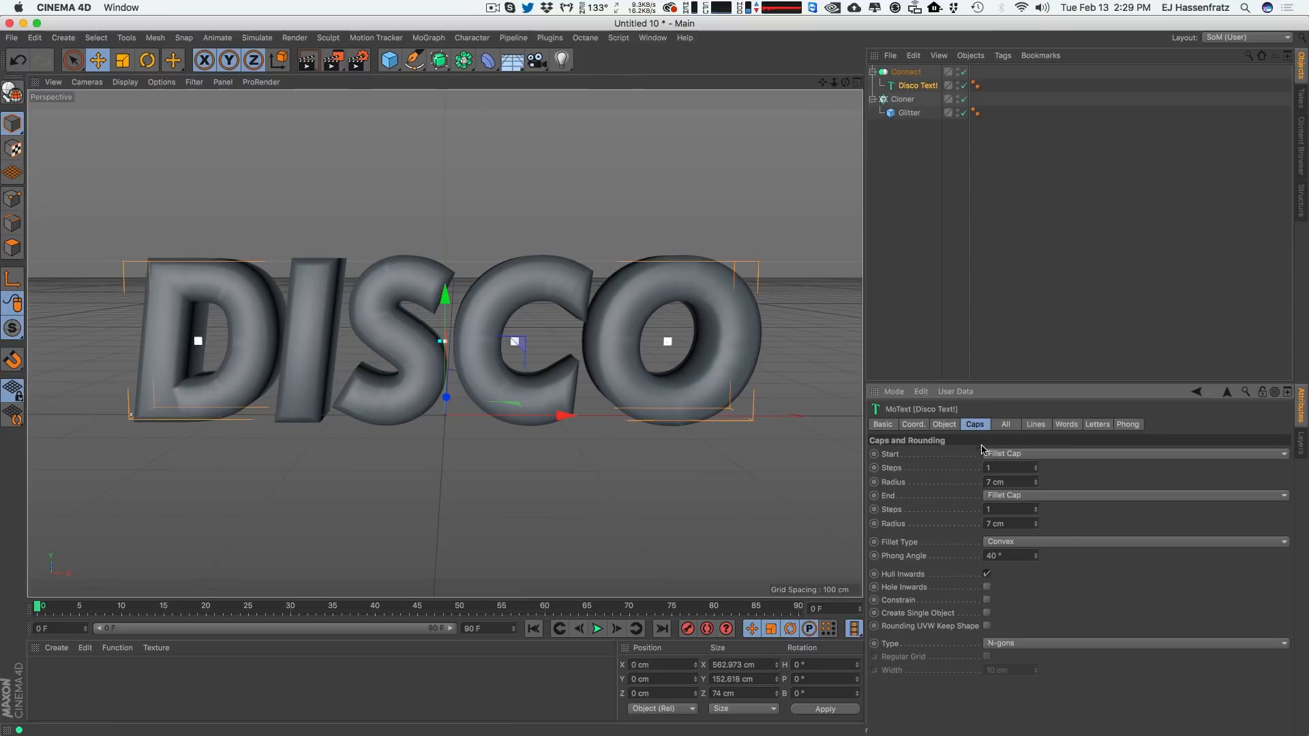
click(987, 613)
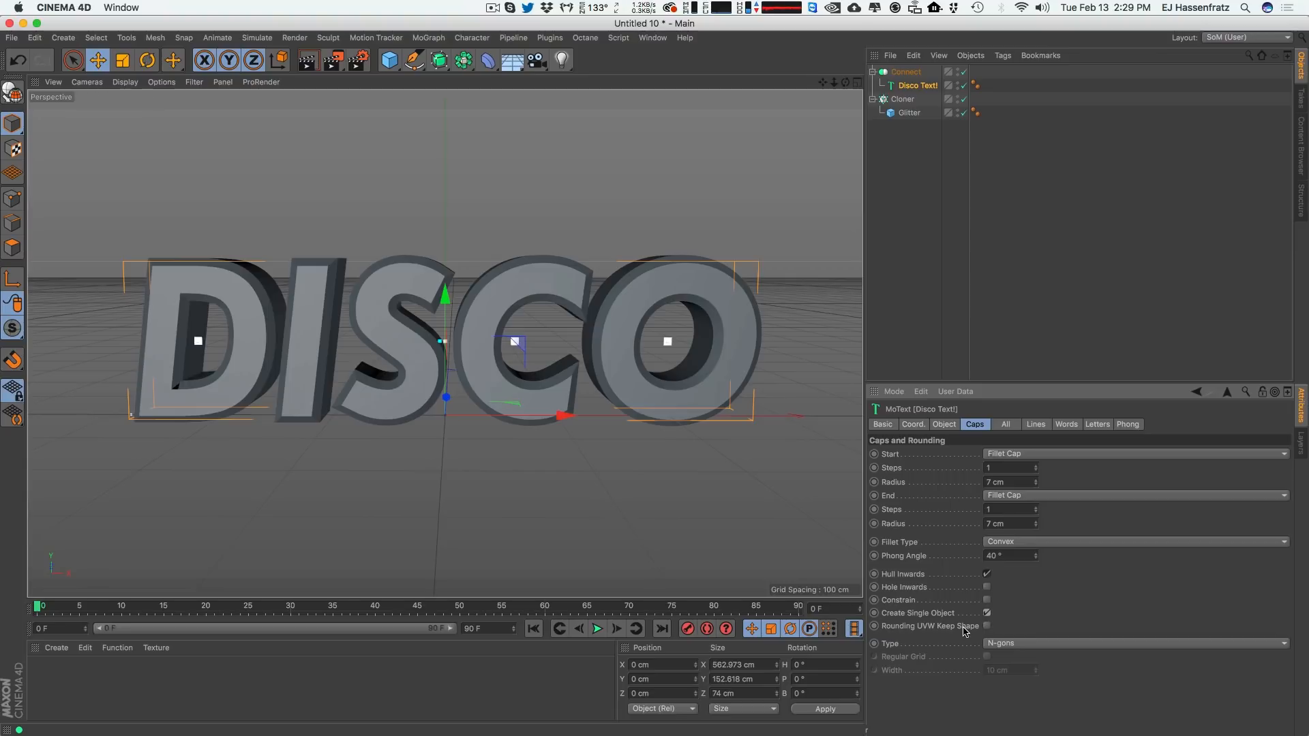
Switch the viewport display to Gouraud Shading (Lines).
click(906, 71)
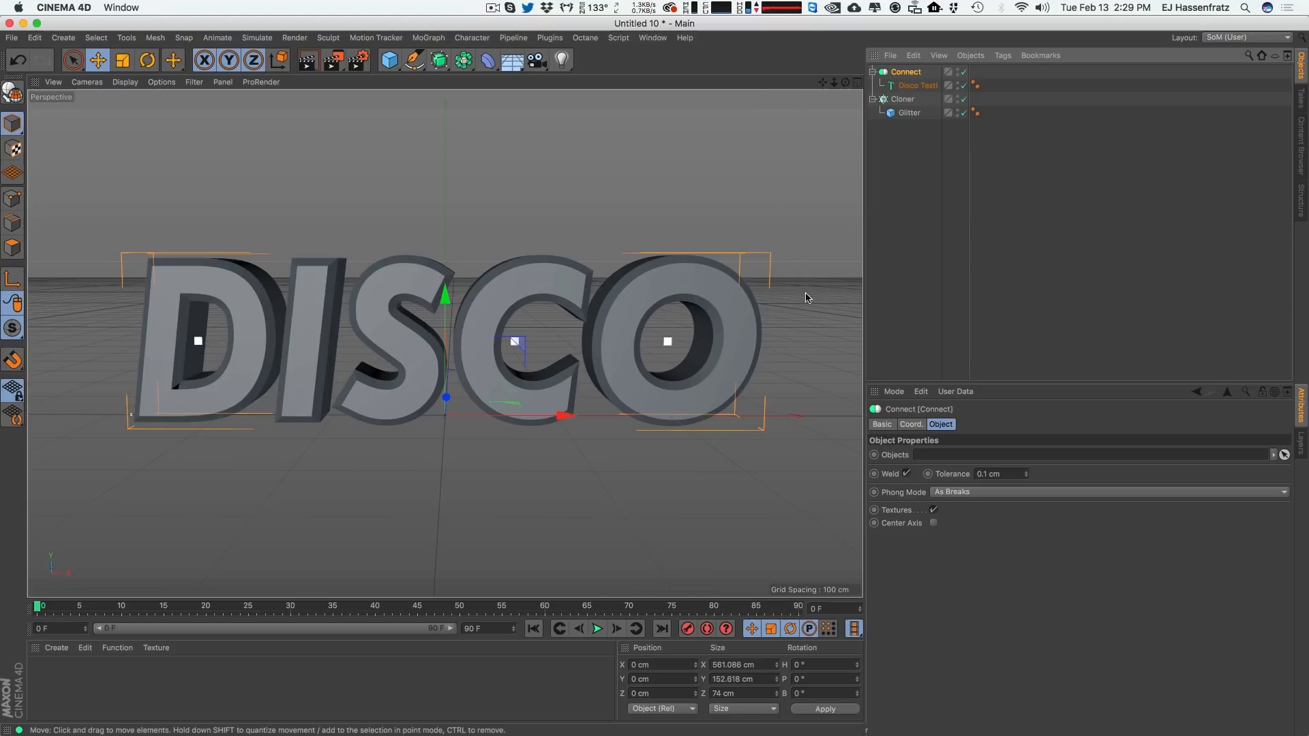
click(903, 100)
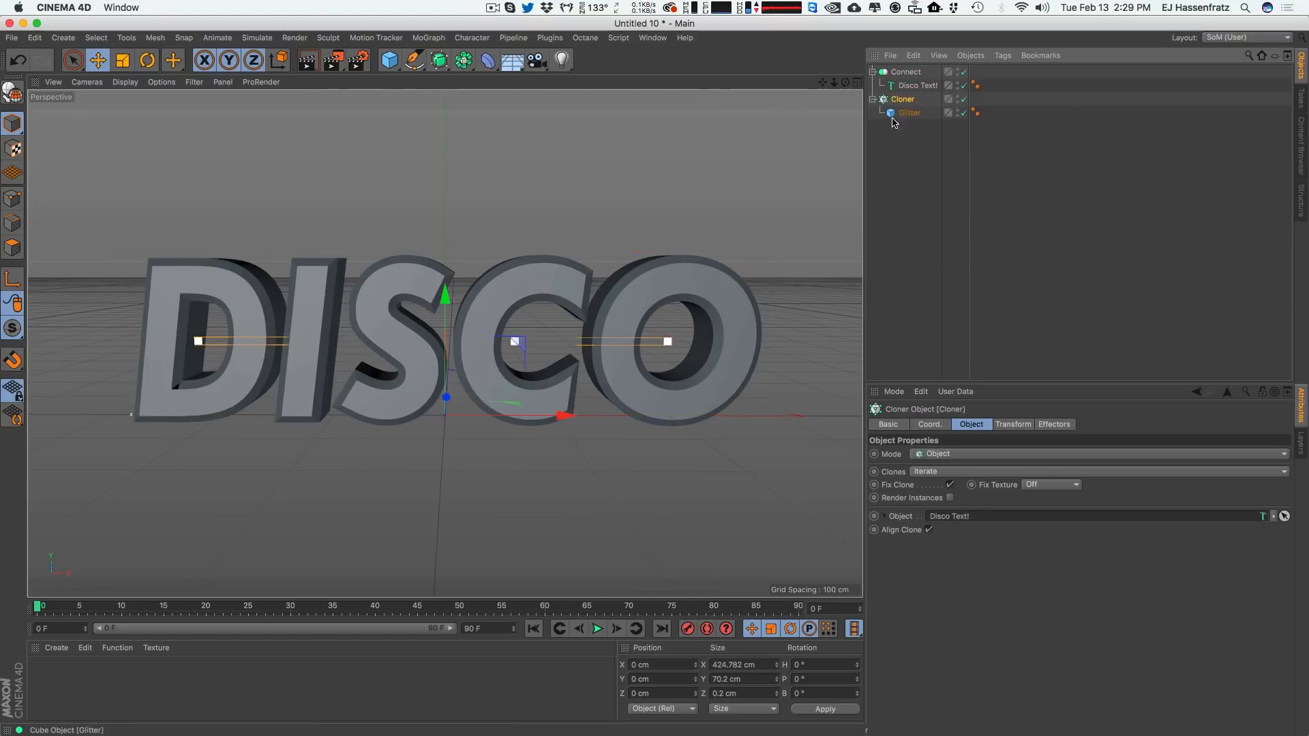
click(910, 87)
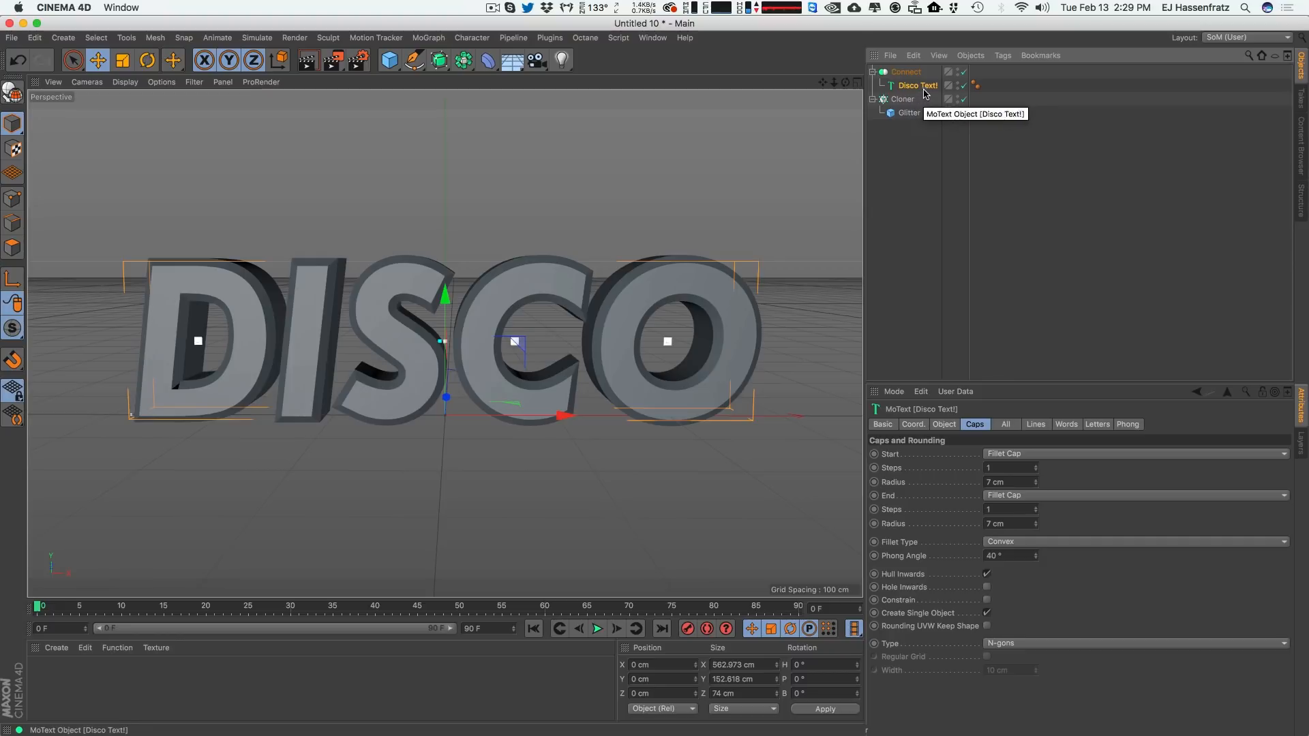
click(903, 99)
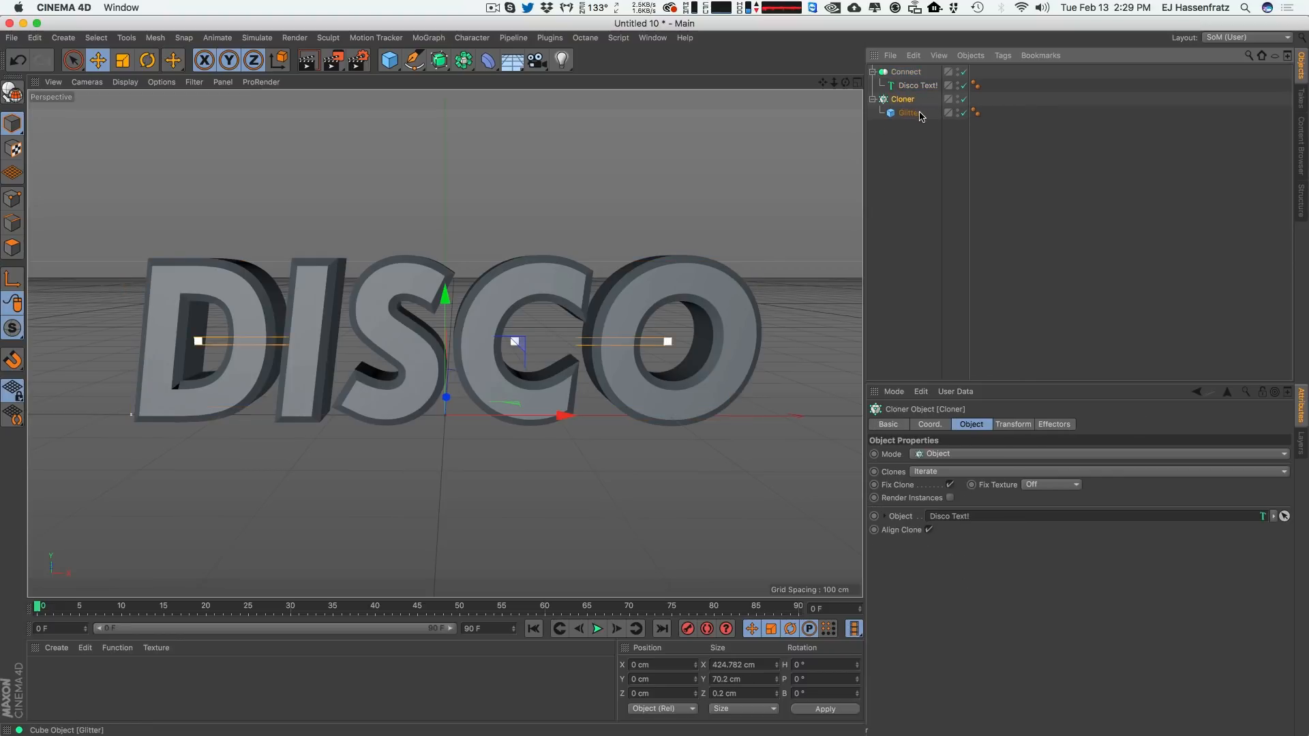
click(125, 82)
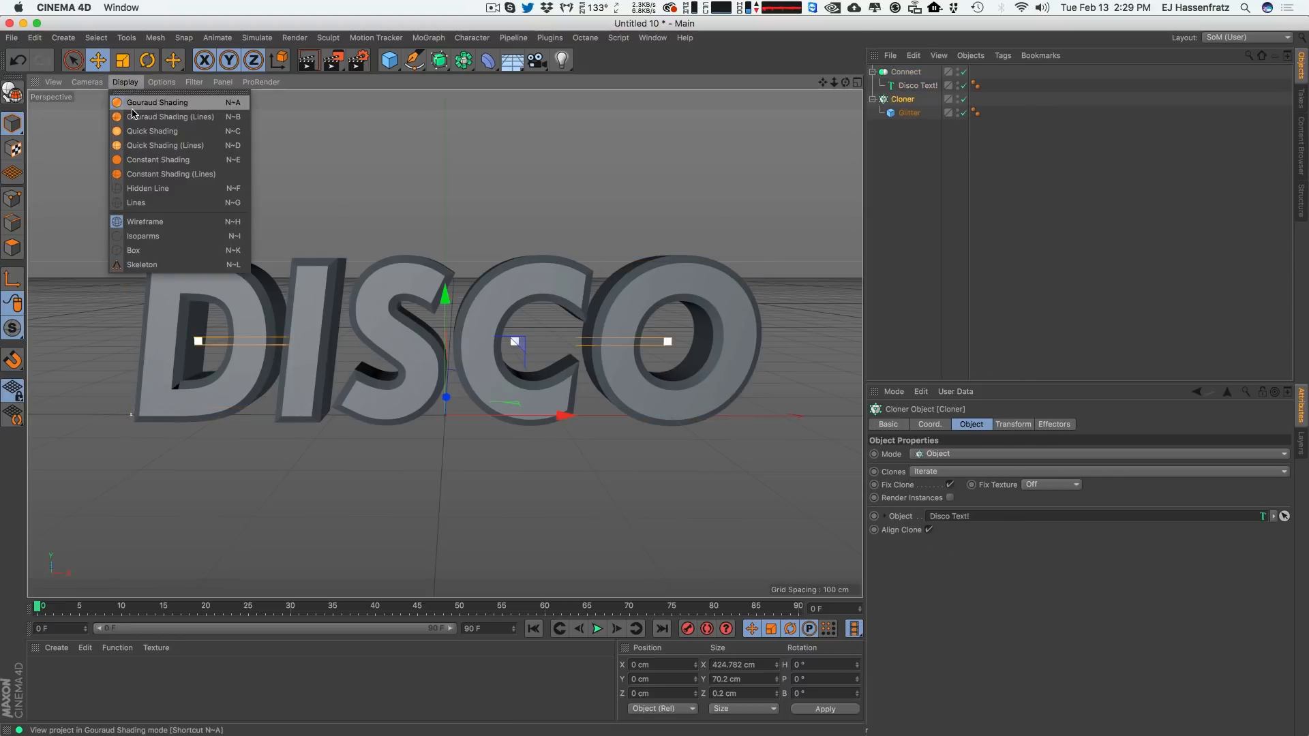
click(217, 117)
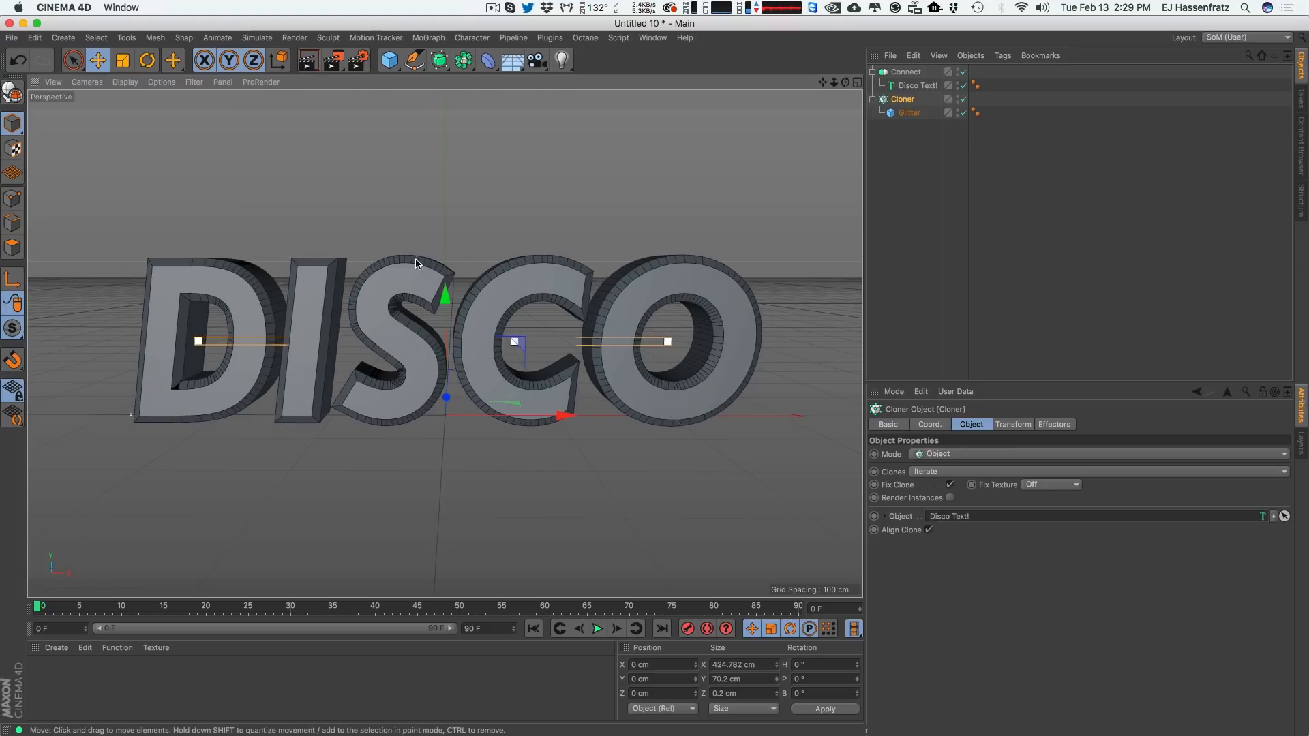
Set the Cloner's source object to Connect and its distribution to Polygon Center.
click(906, 74)
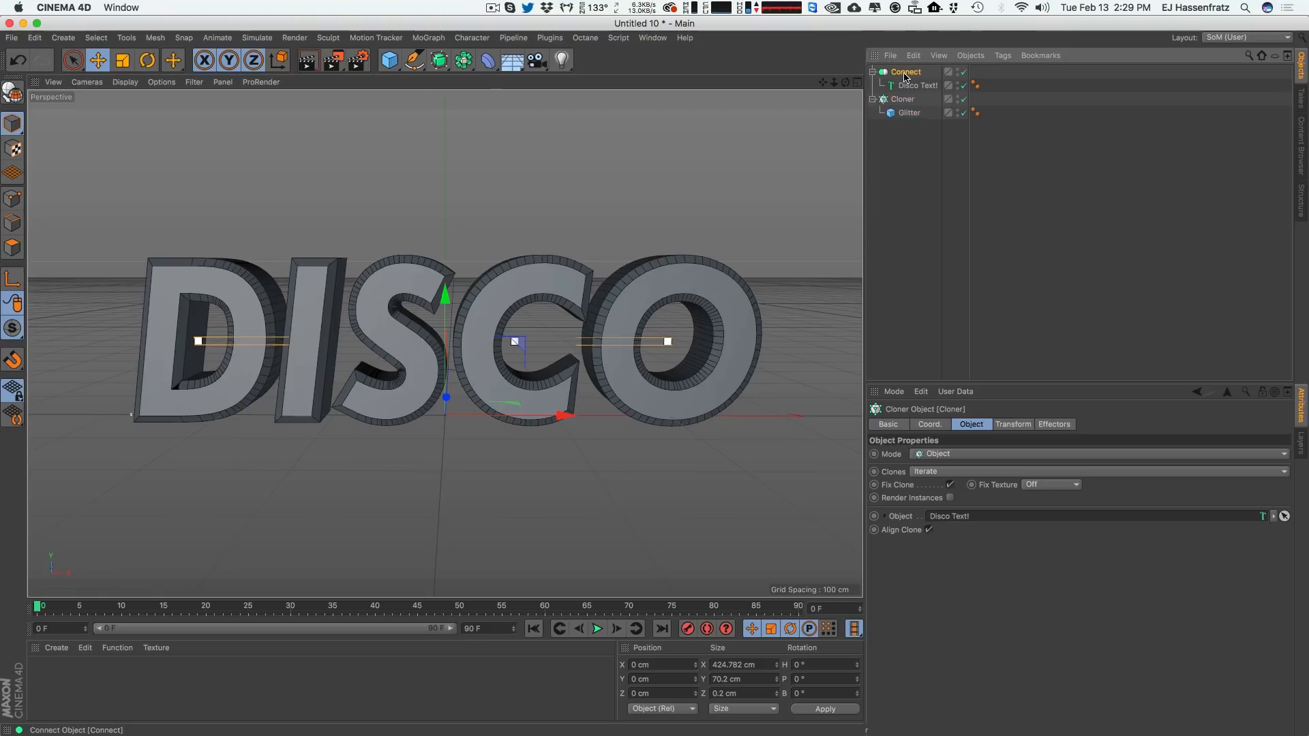
drag(906, 74, 968, 523)
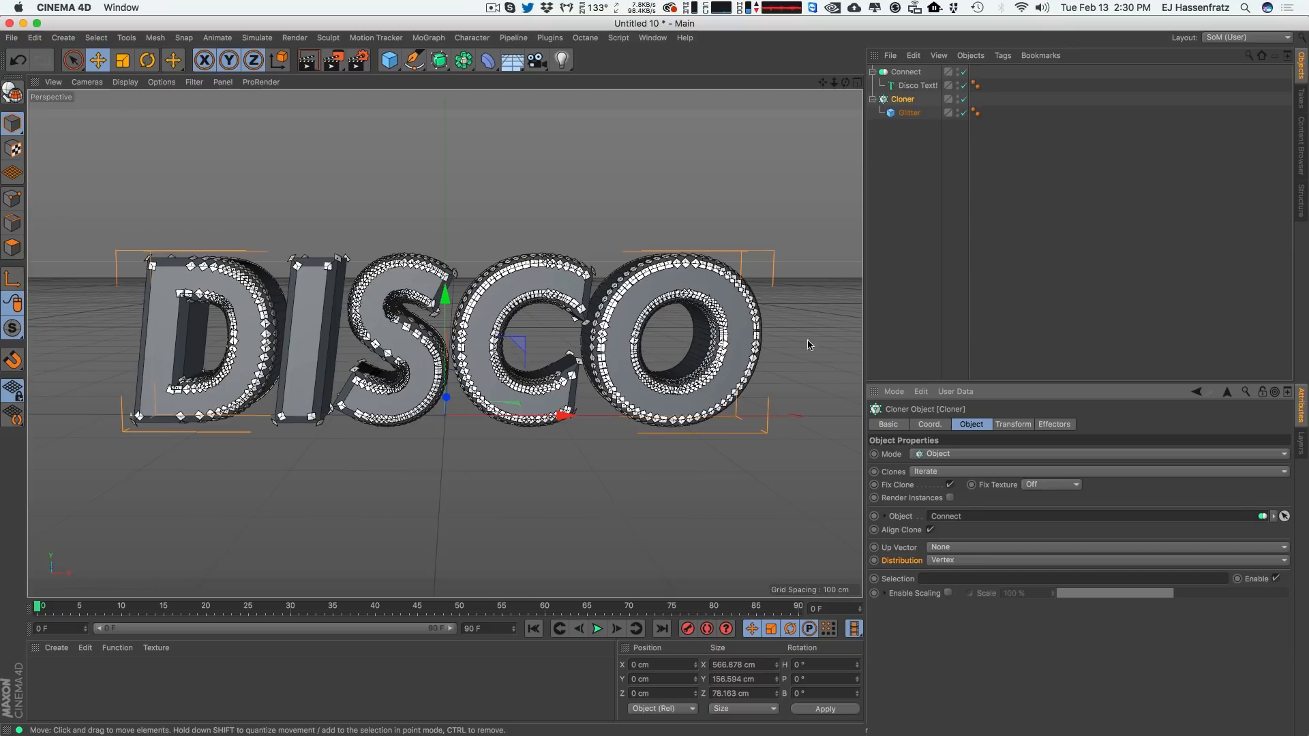
click(947, 563)
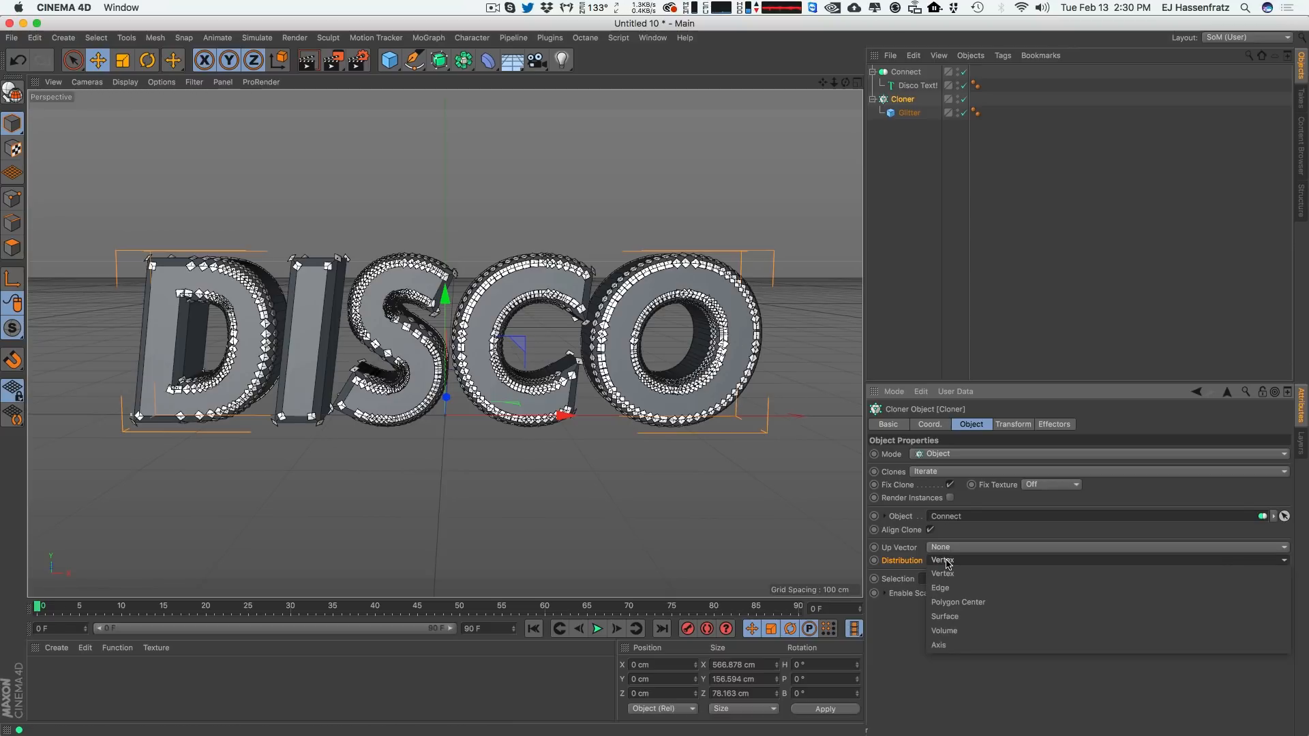
click(963, 602)
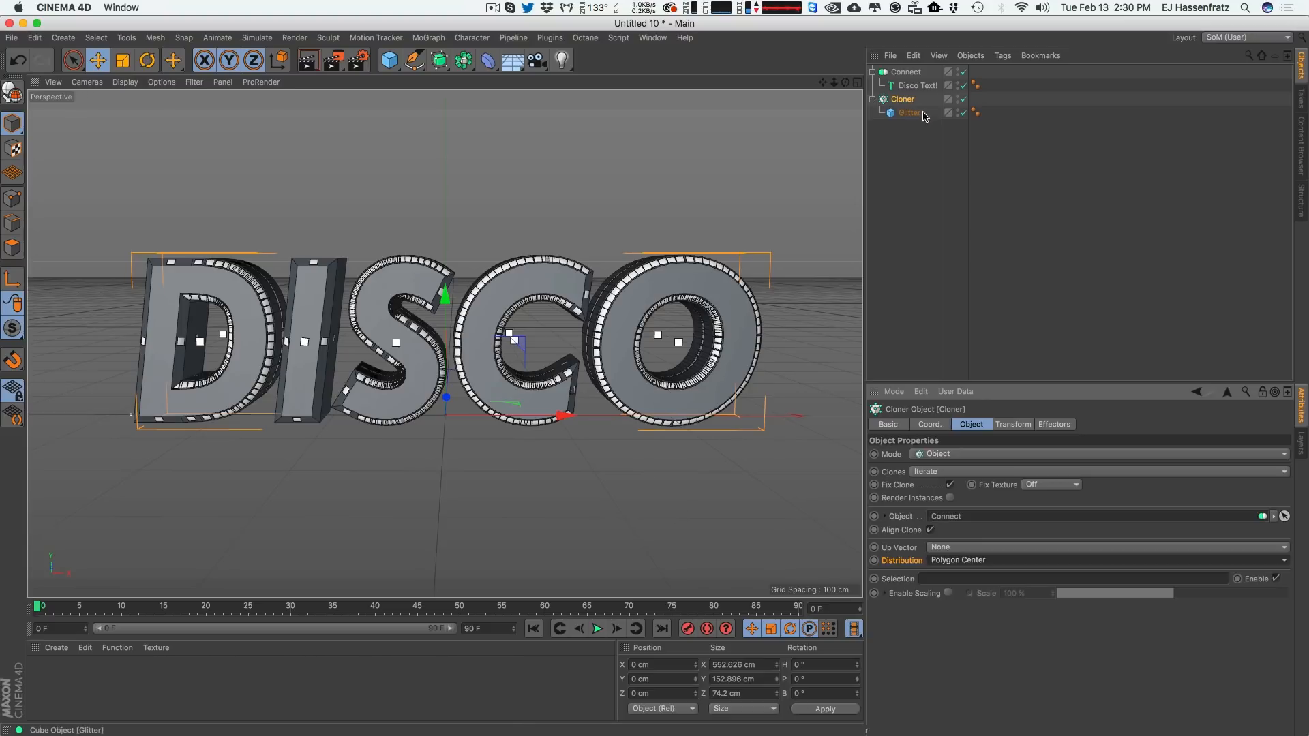
Raise the Disco Text! extrusion Subdivision to 8 so more glitter rows cover the letter sides.
click(910, 86)
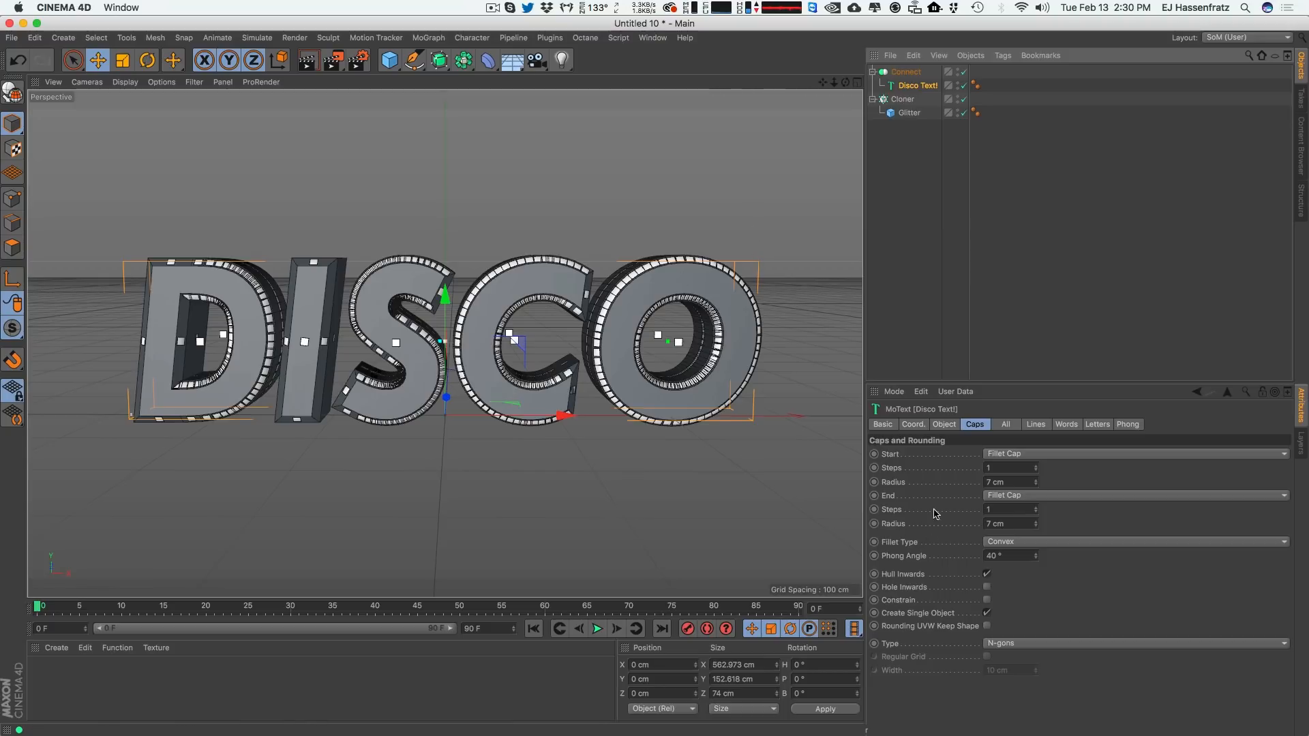
click(957, 425)
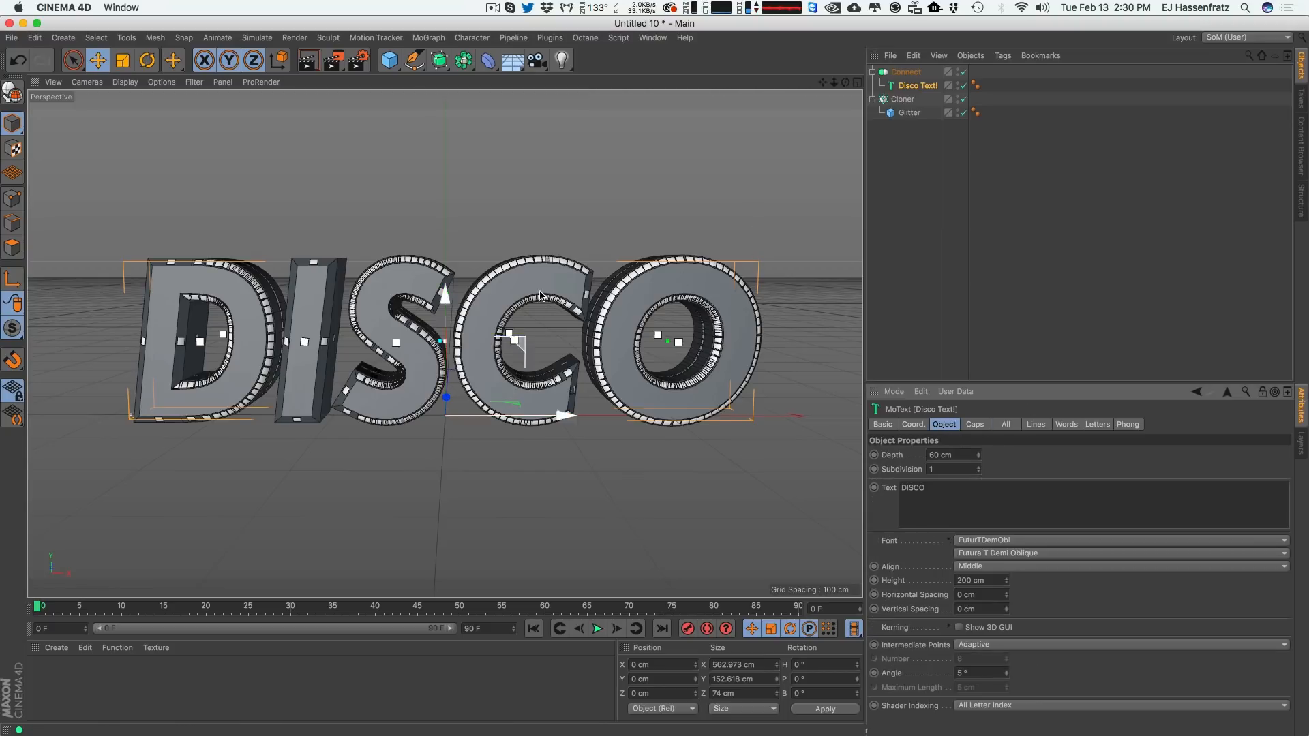
alt+drag(515, 280, 521, 290)
scroll(521, 293, up, 3)
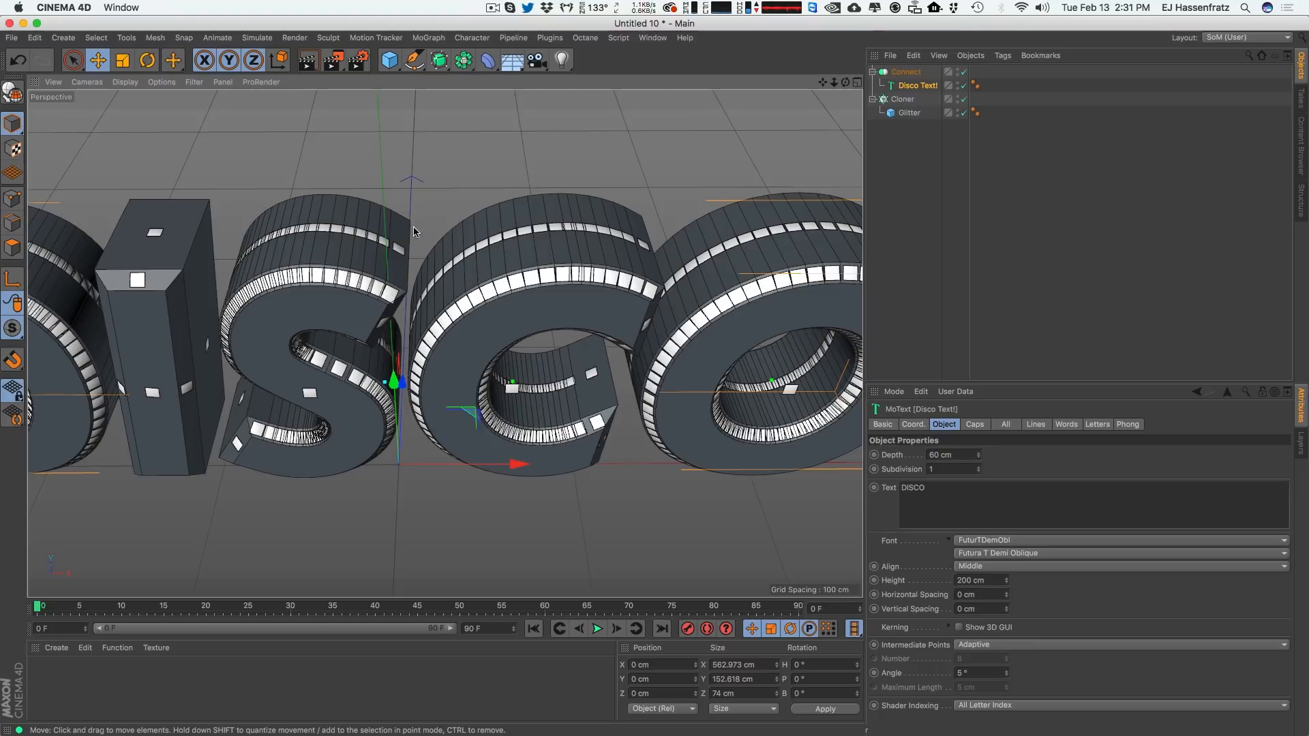
click(945, 473)
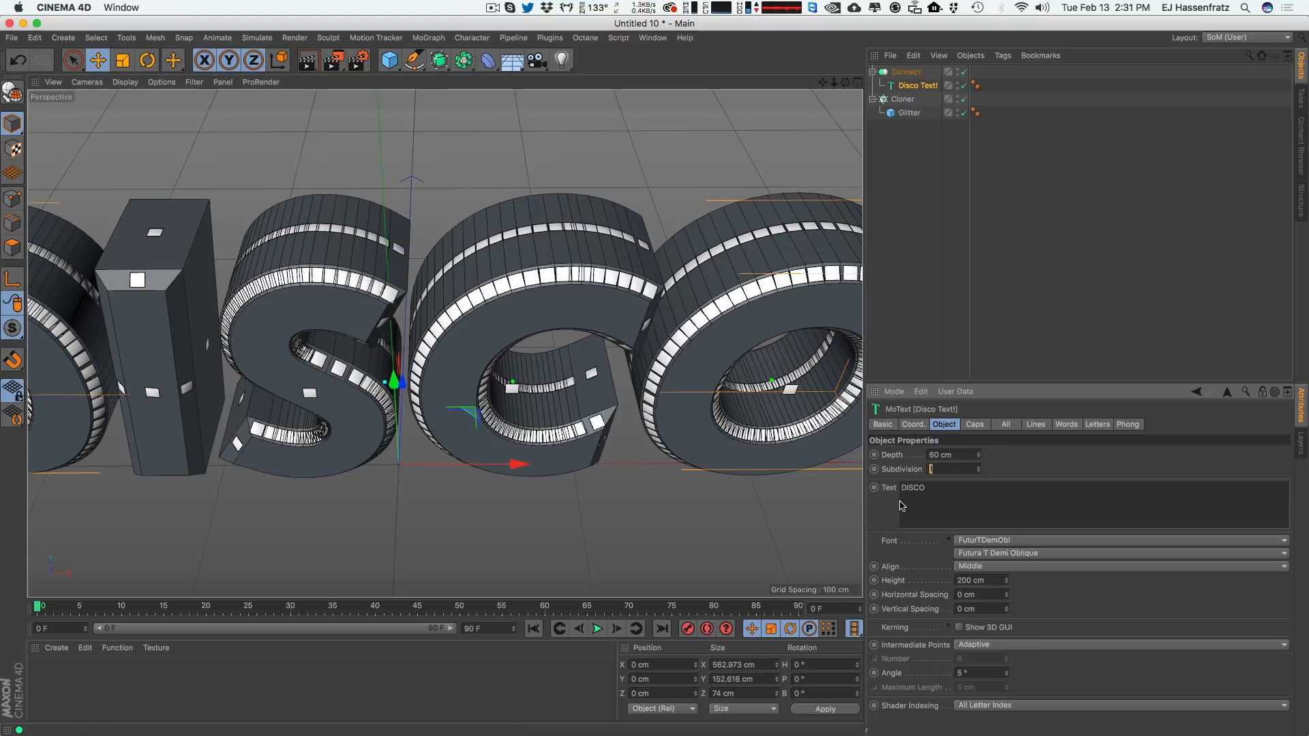
click(978, 467)
click(979, 467)
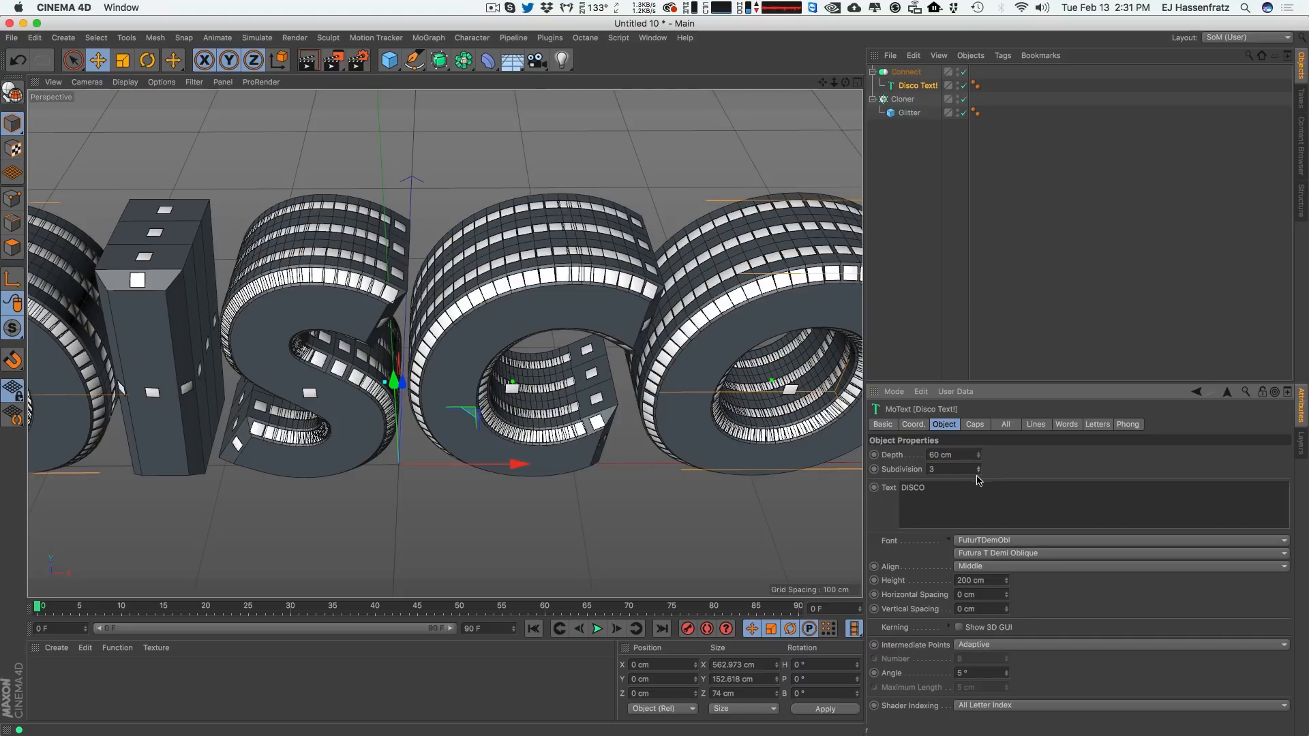
click(978, 467)
click(978, 467)
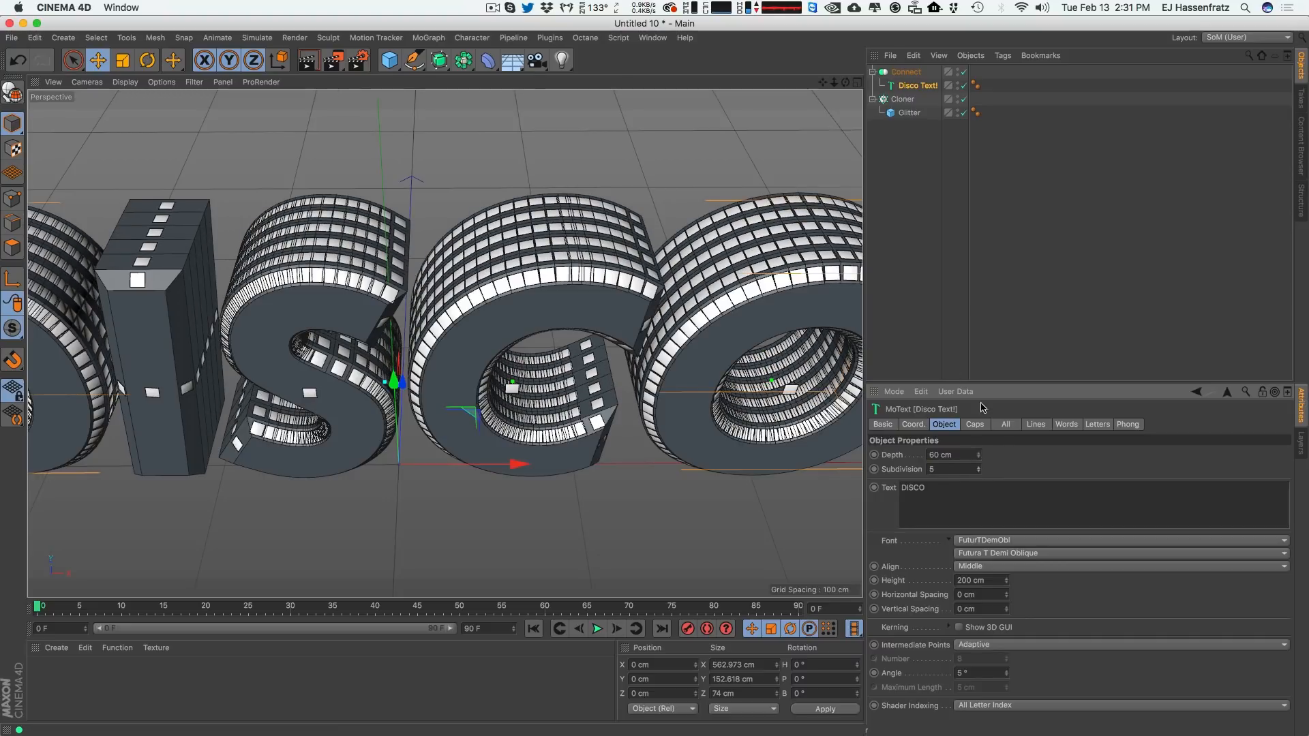
click(978, 467)
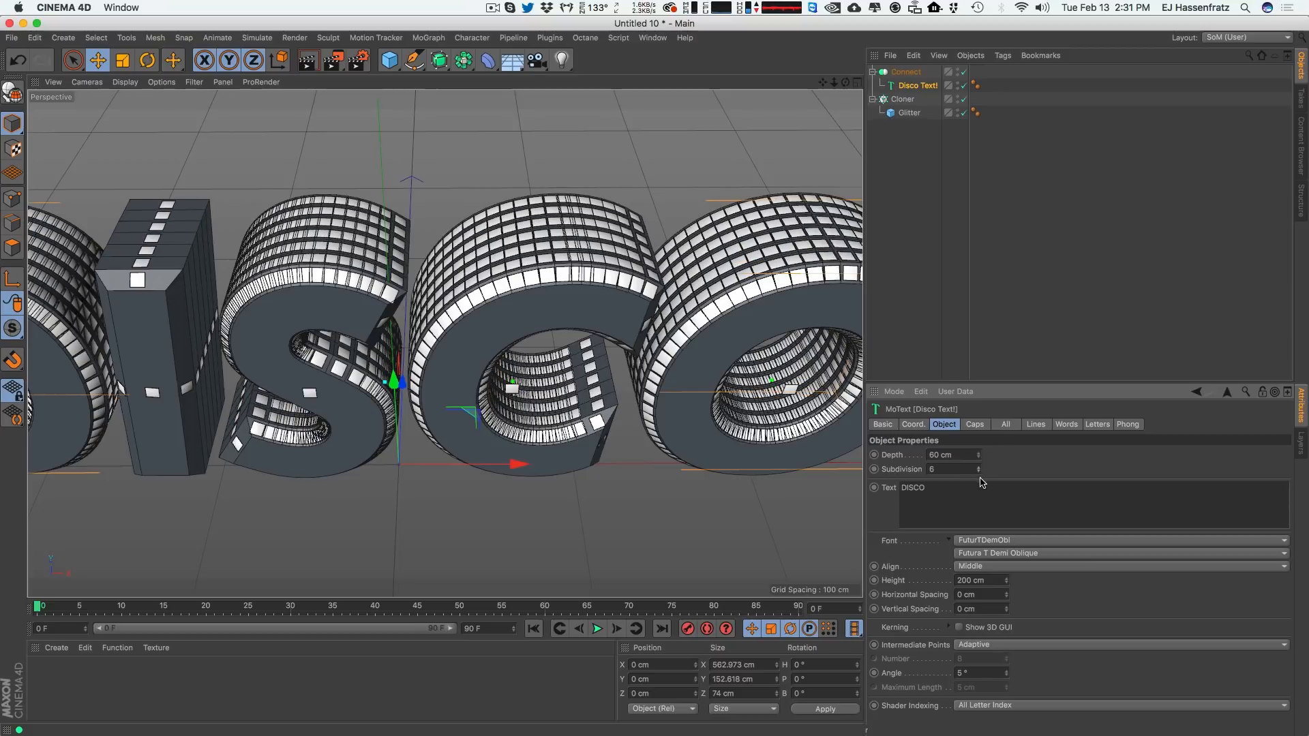
click(979, 467)
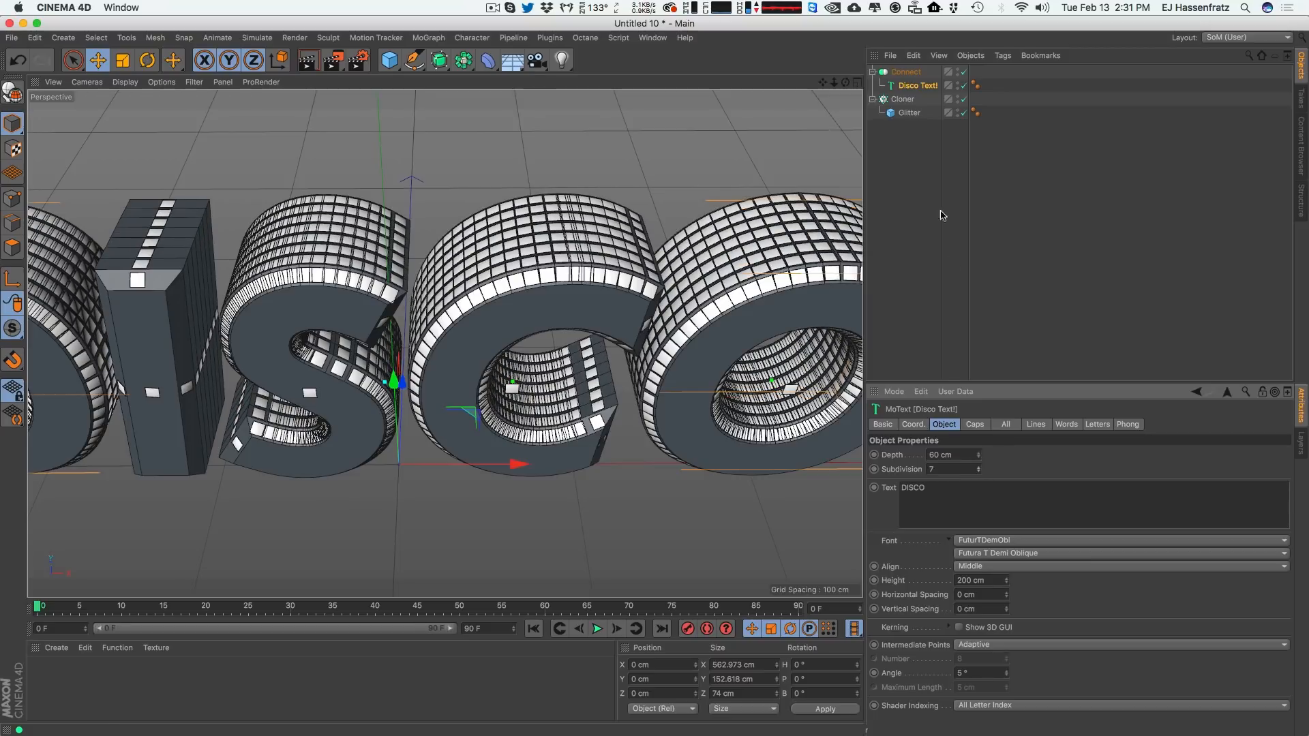
click(902, 99)
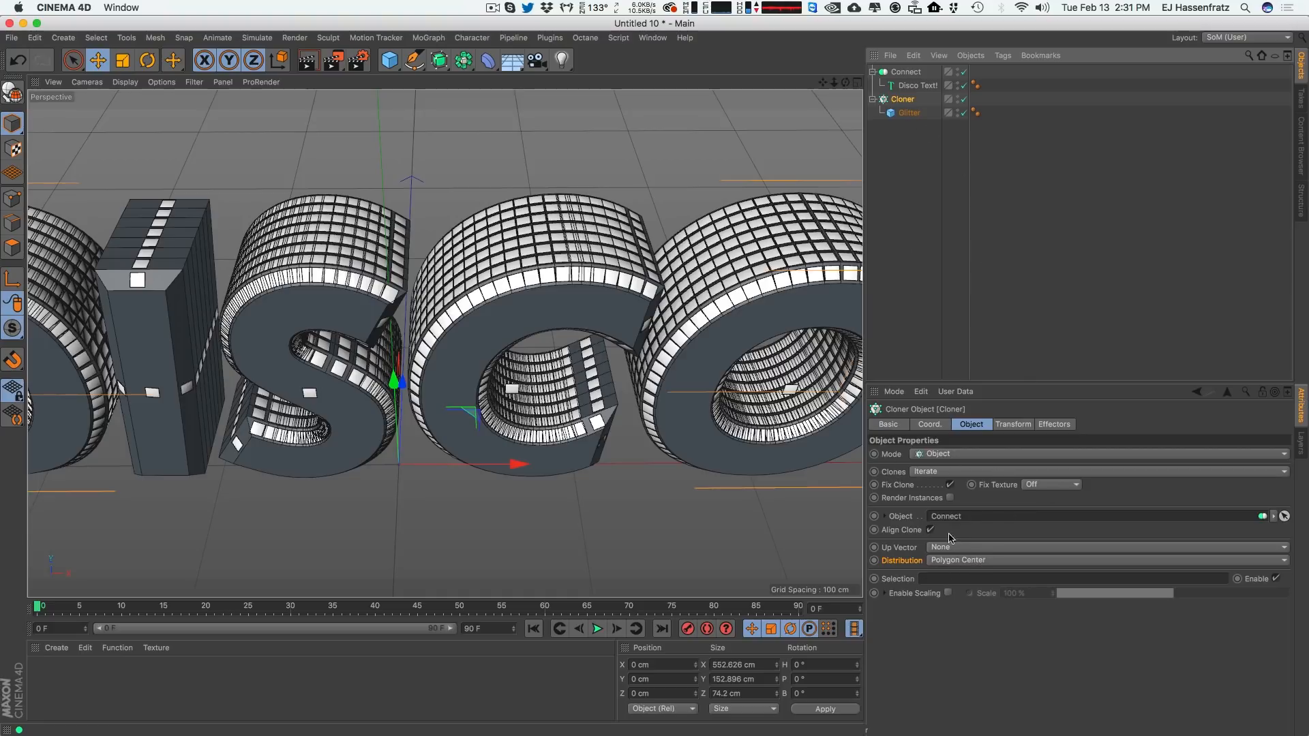
click(906, 75)
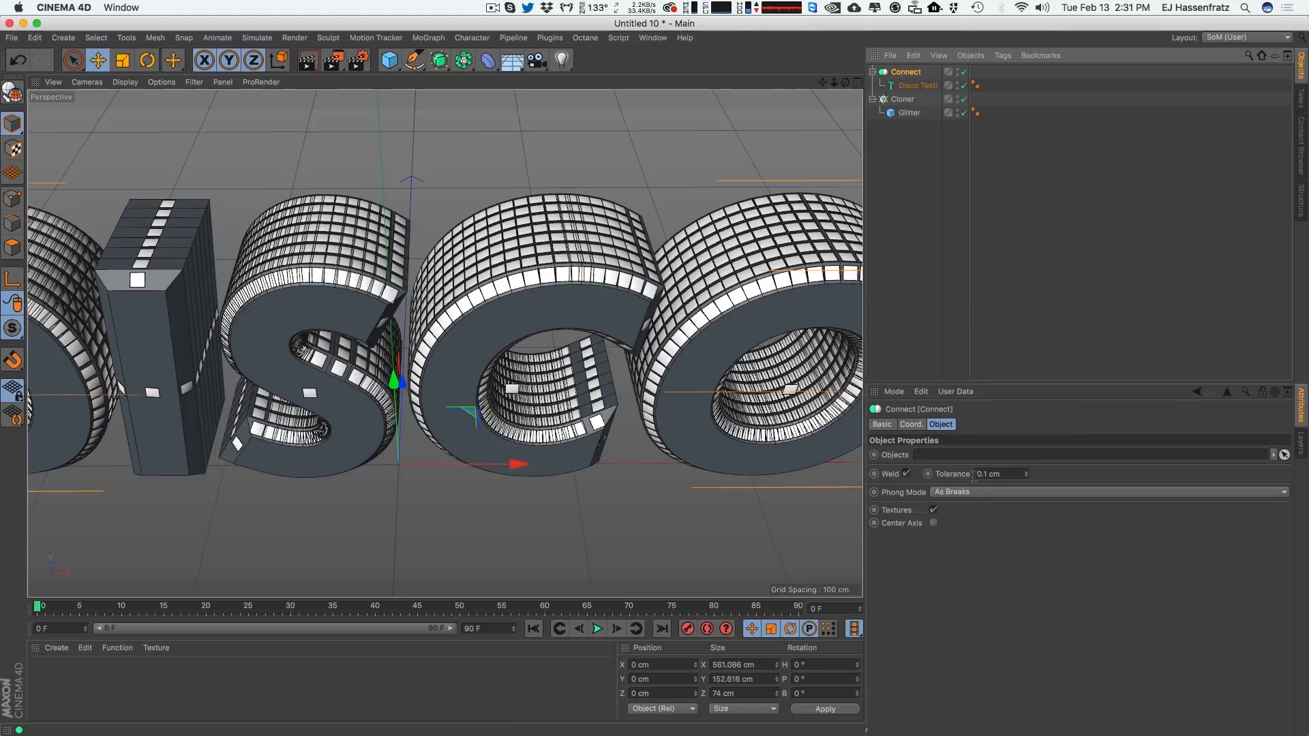
click(914, 85)
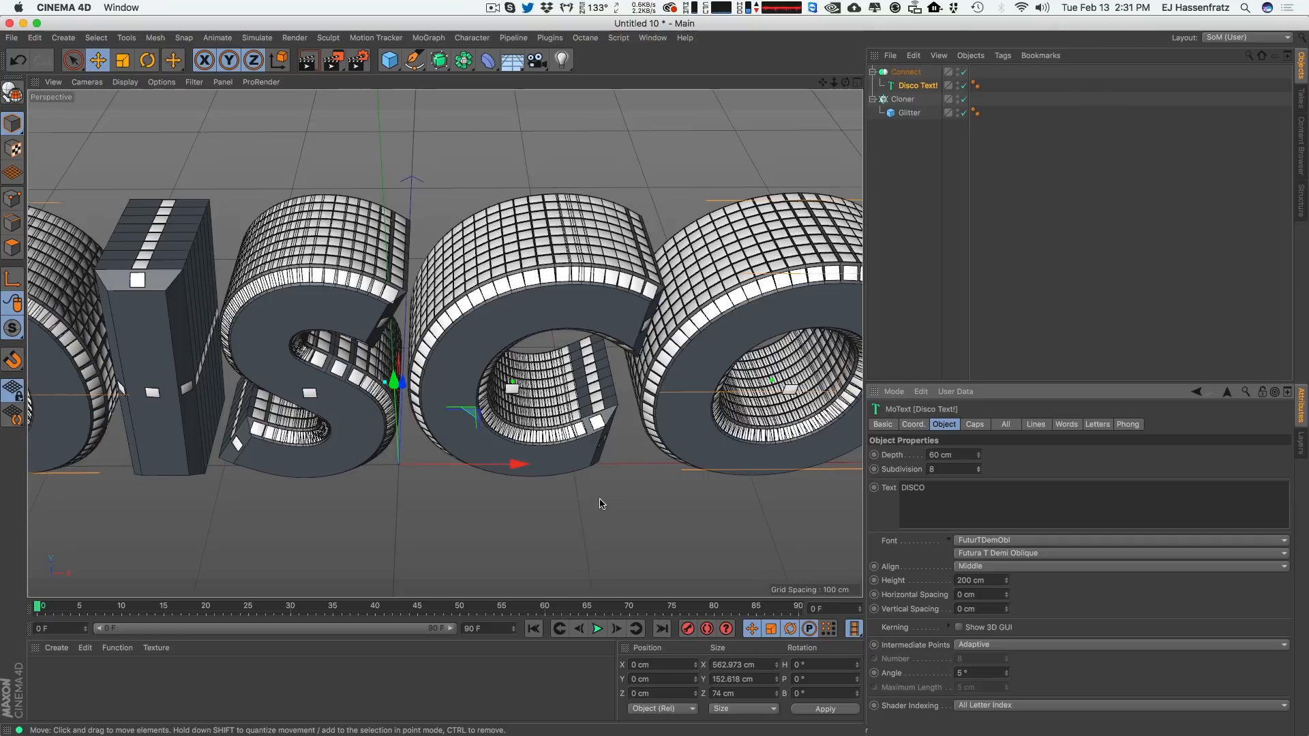
Examine the cloned squares around the letters and the Intermediate Points options of Disco Text!
alt+drag(542, 300, 315, 288)
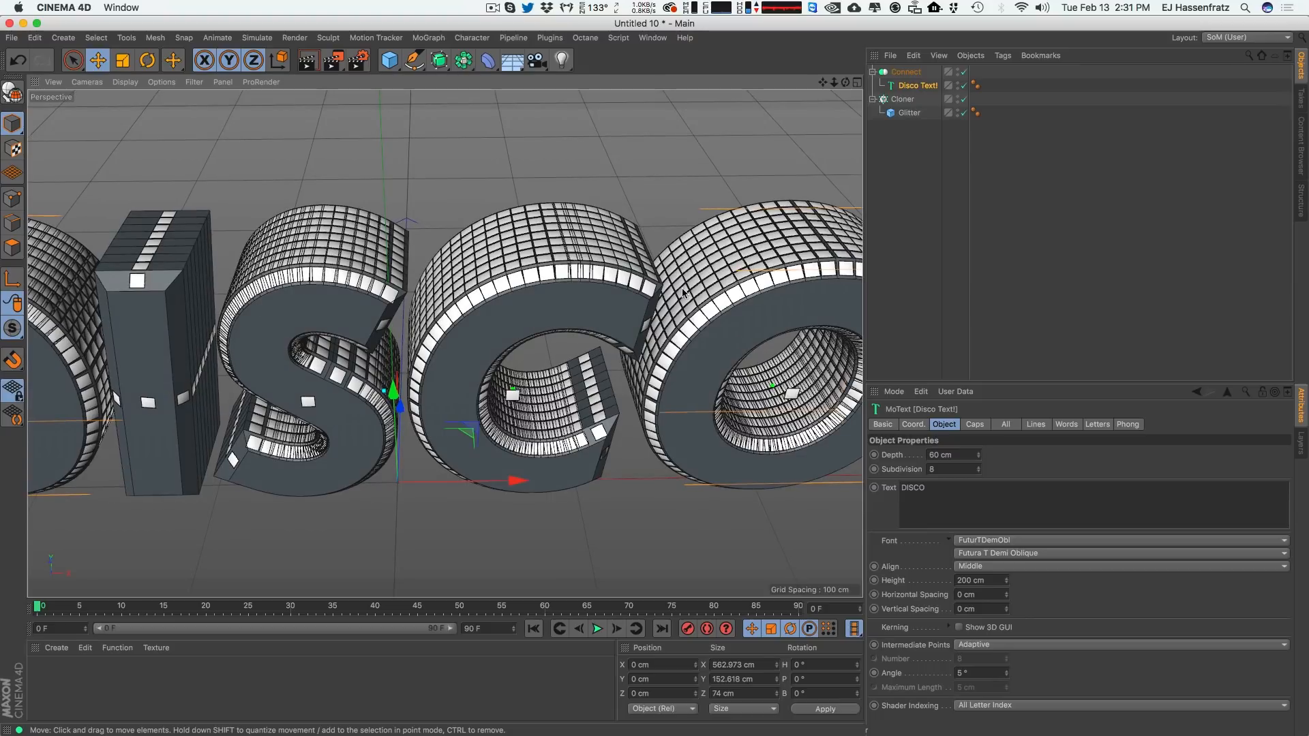
alt+drag(501, 346, 613, 267)
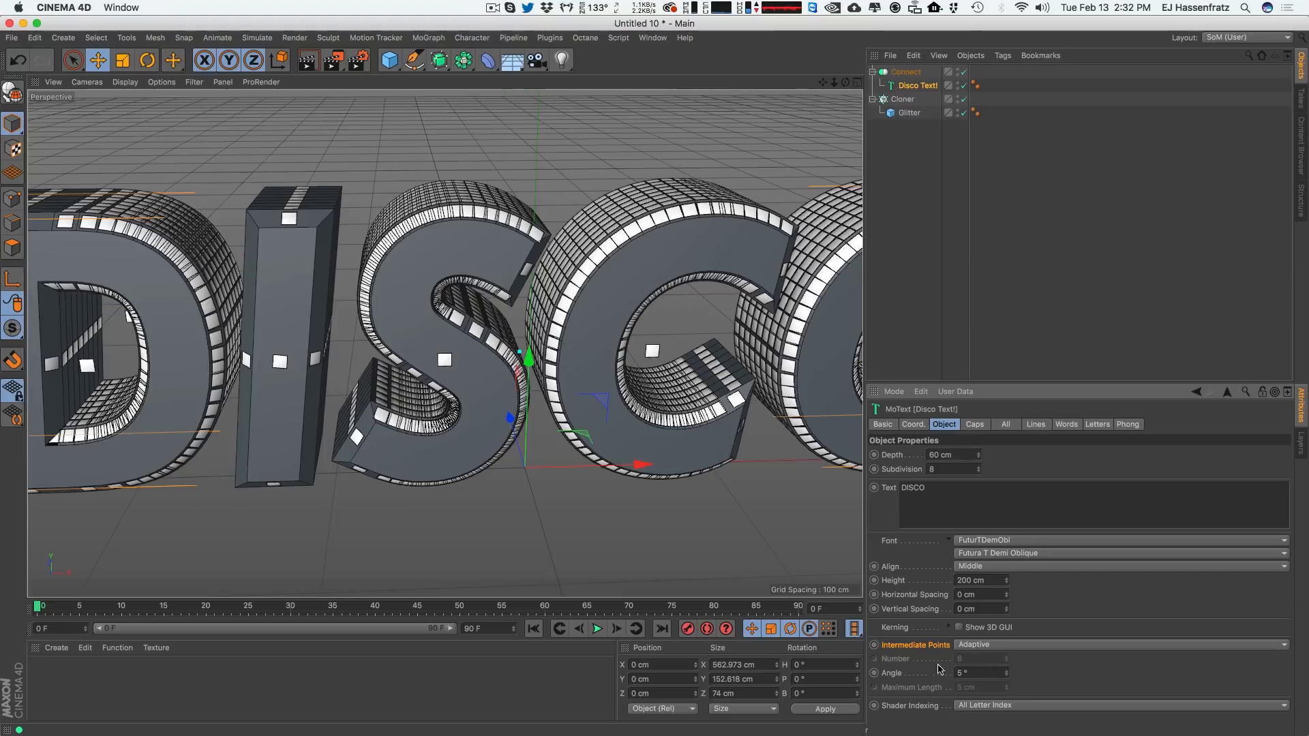
click(995, 647)
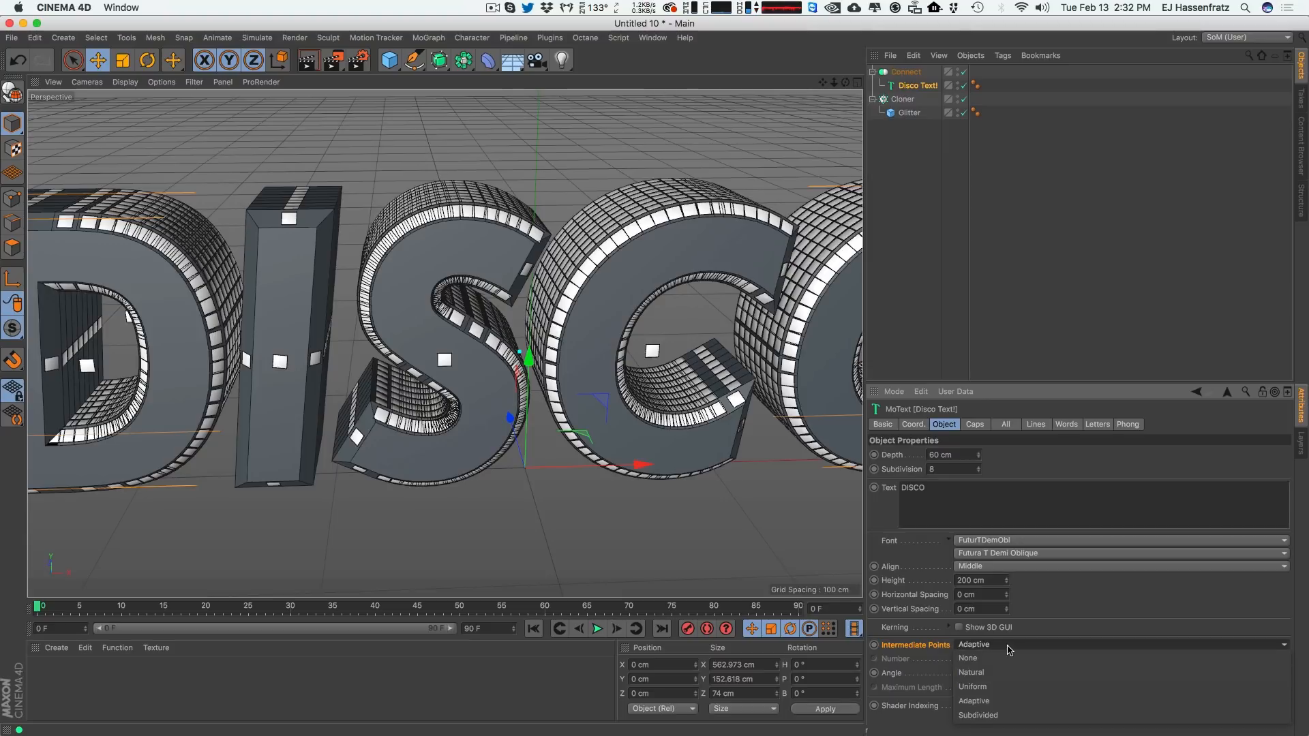
click(929, 699)
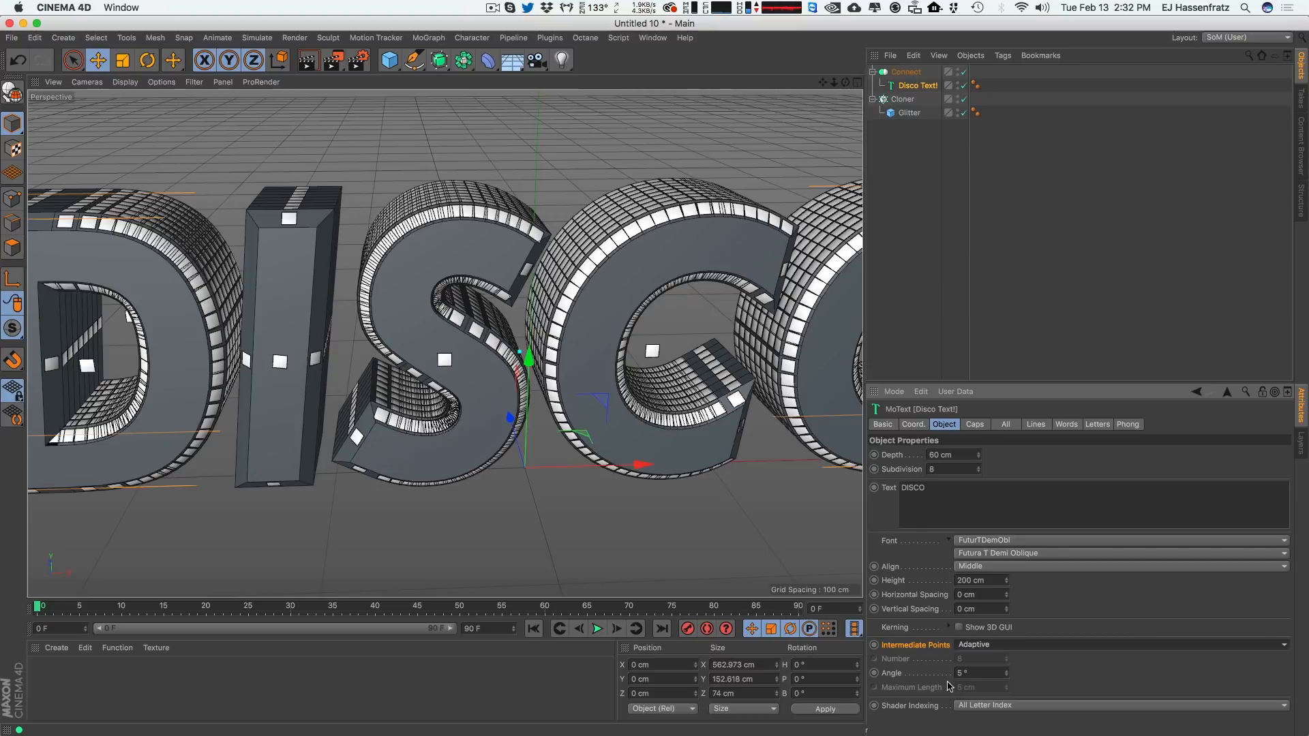
Set the Disco Text! Intermediate Points to Subdivided with a 90° angle and a Maximum Length of 7 cm.
click(989, 646)
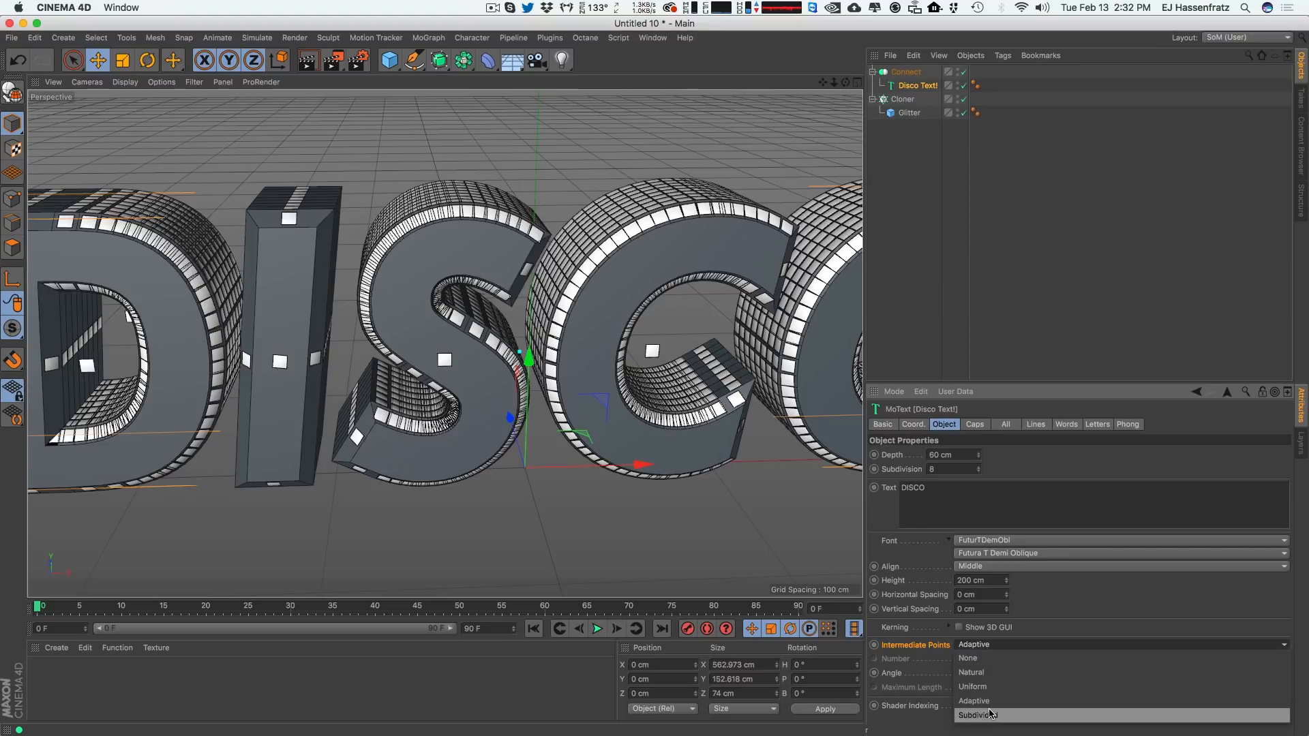
click(1010, 713)
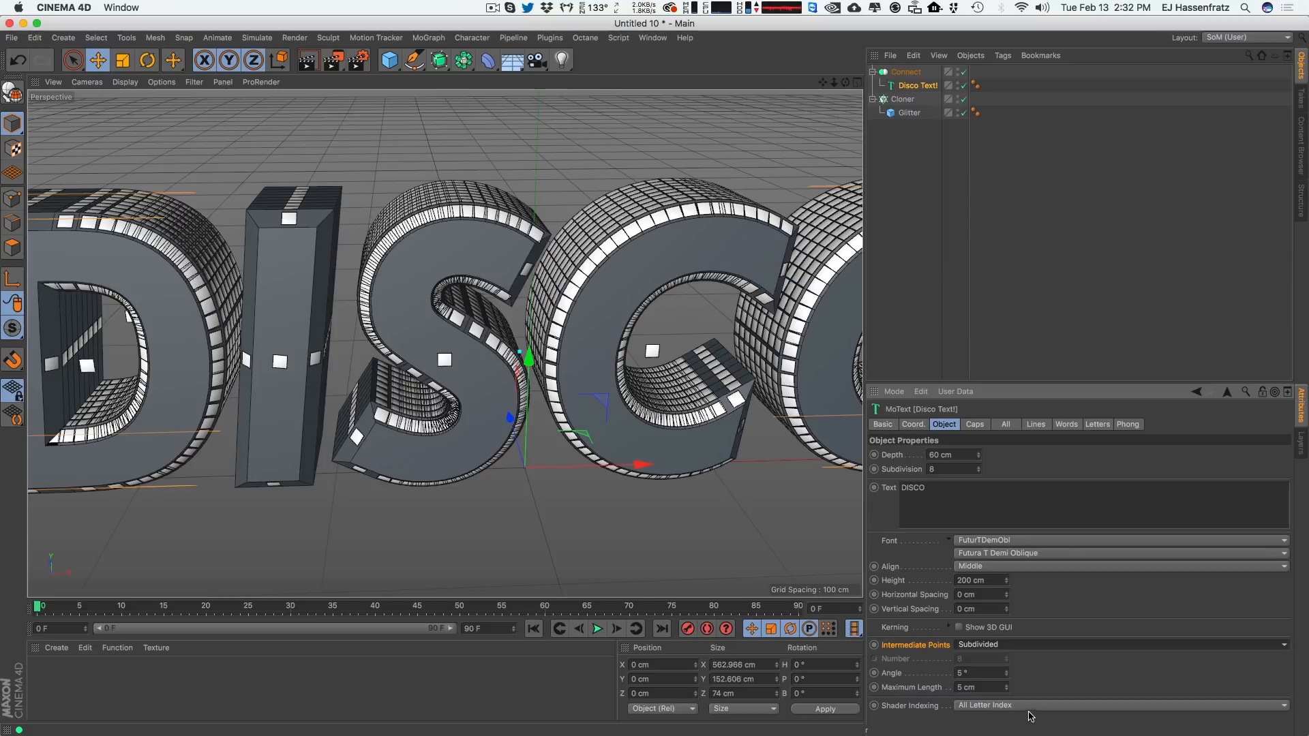
click(977, 674)
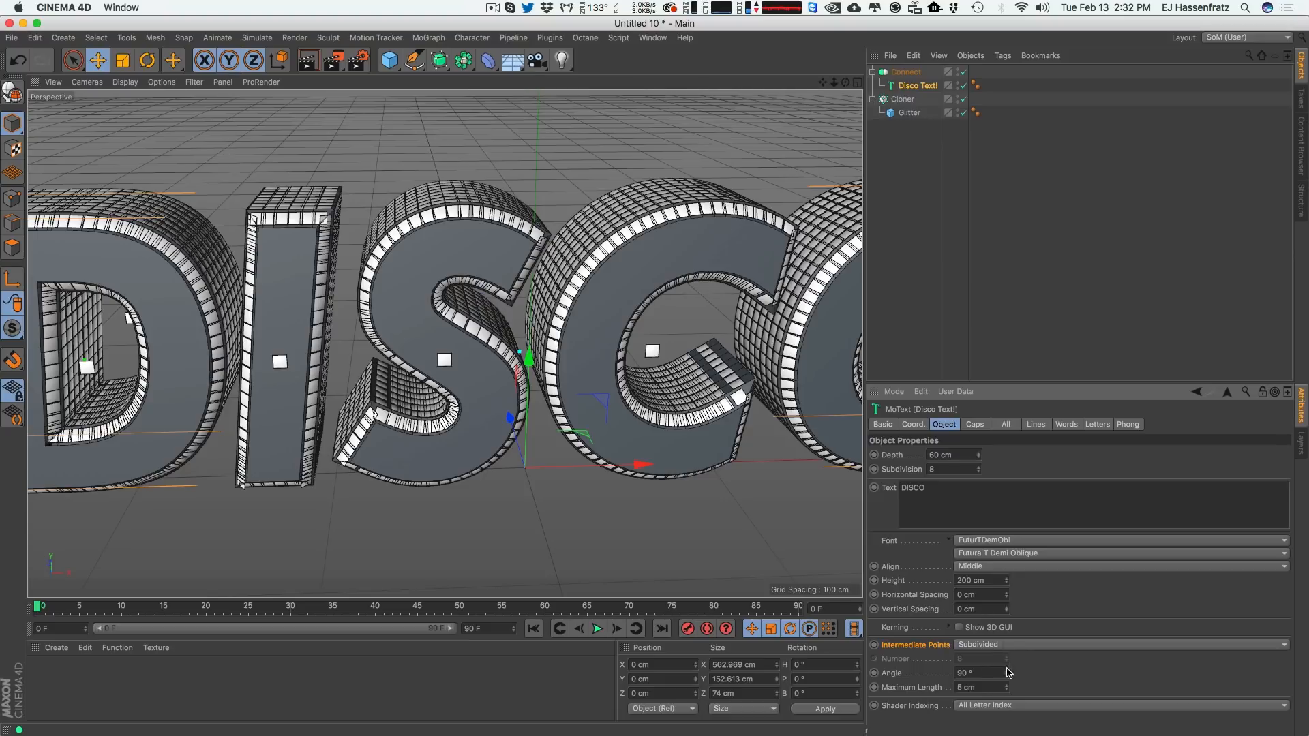
click(994, 687)
text(7)
key(Return)
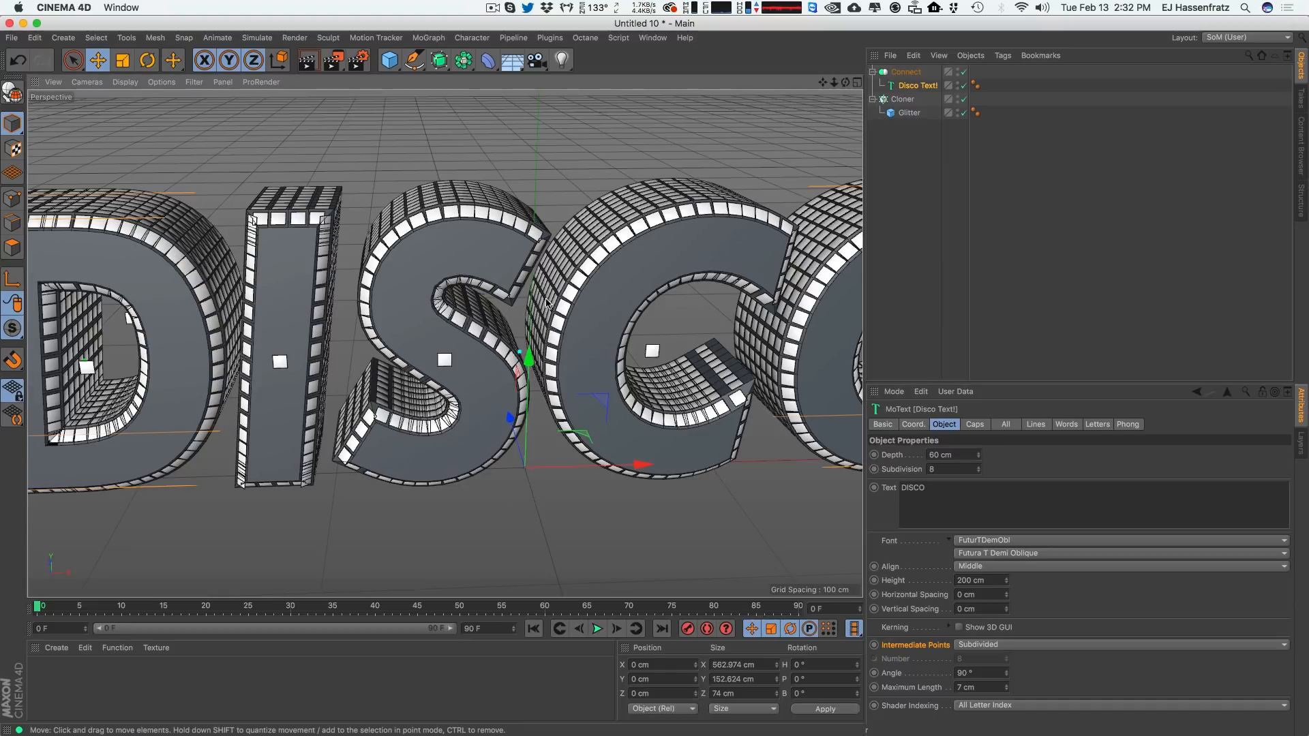
Set the Disco Text! cap type to Quadrangles.
alt+drag(548, 324, 545, 294)
alt+right_drag(579, 298, 542, 318)
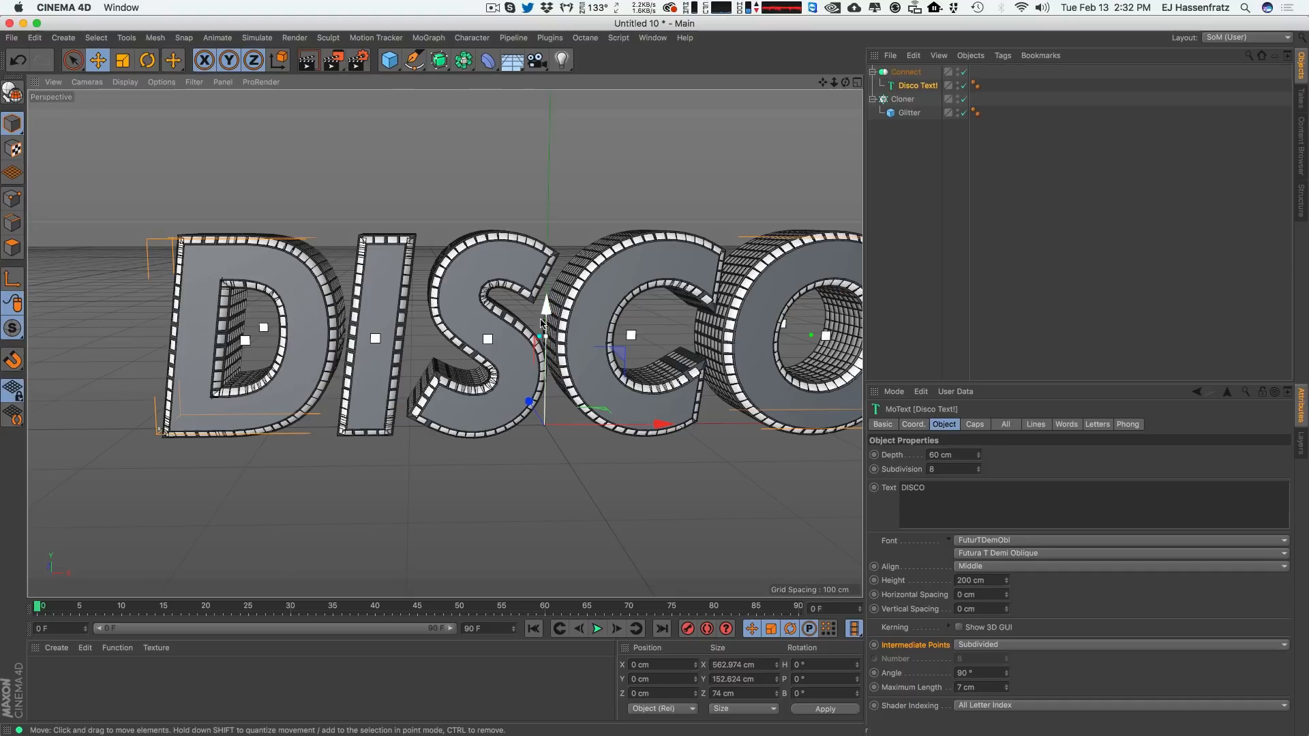
alt+middle_drag(591, 332, 551, 330)
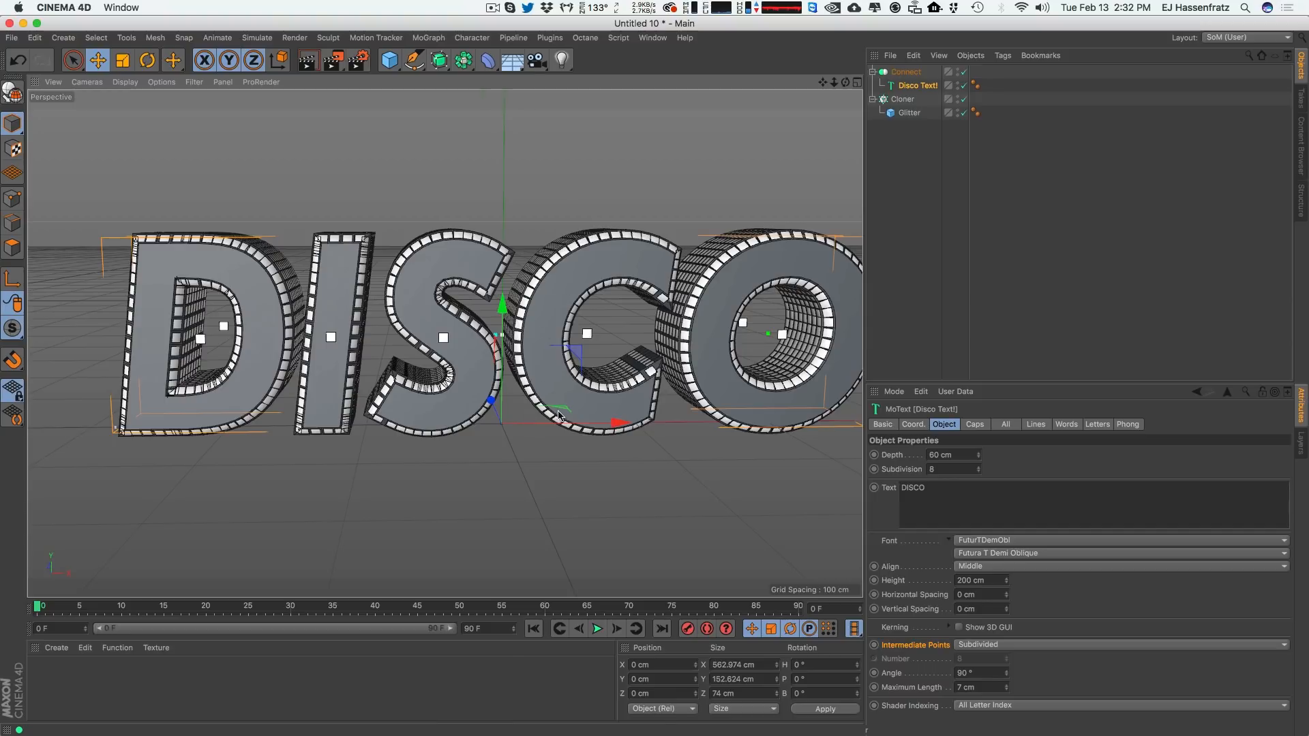
click(975, 424)
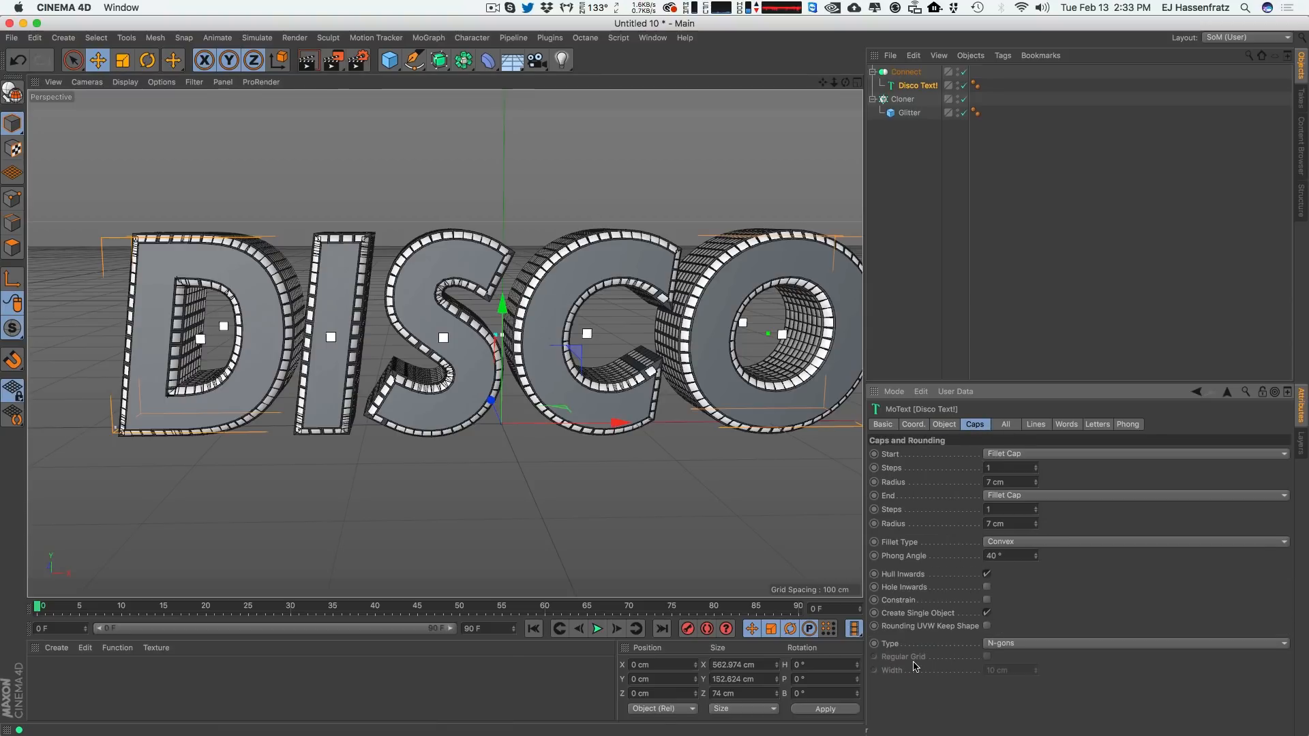
click(1027, 644)
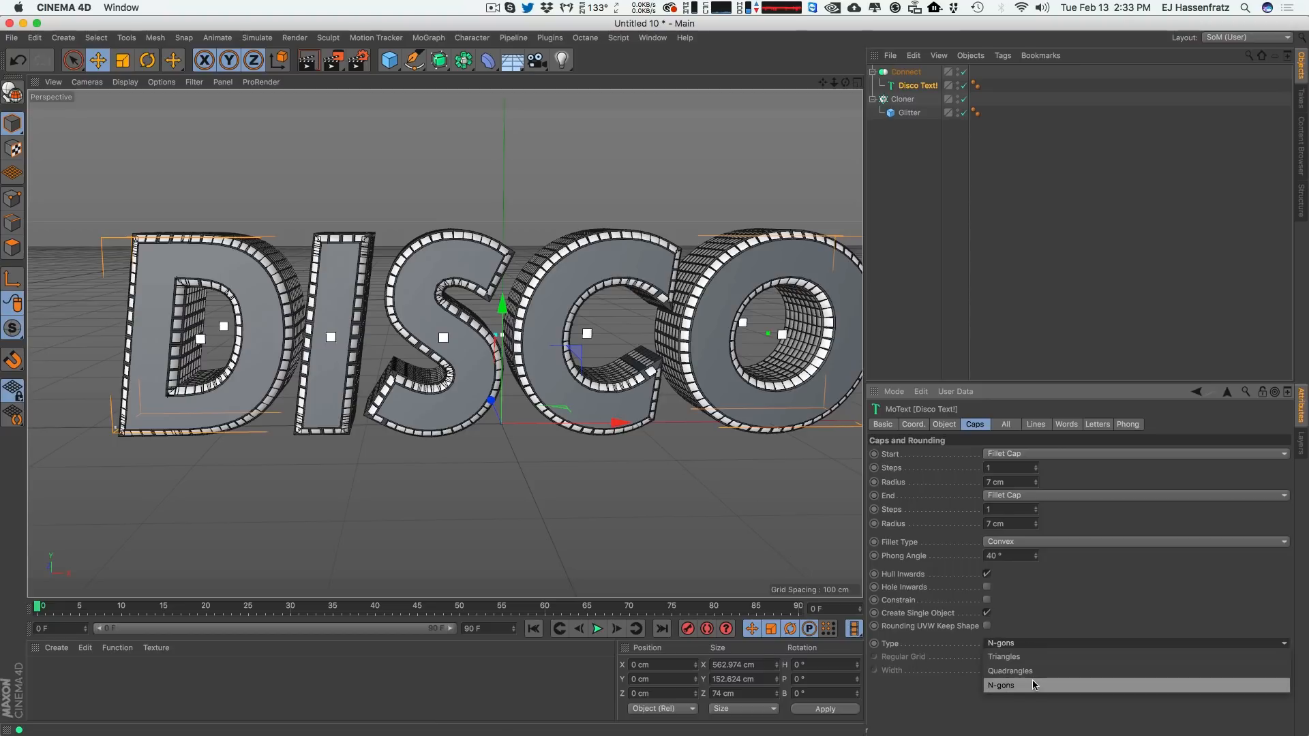
click(1039, 678)
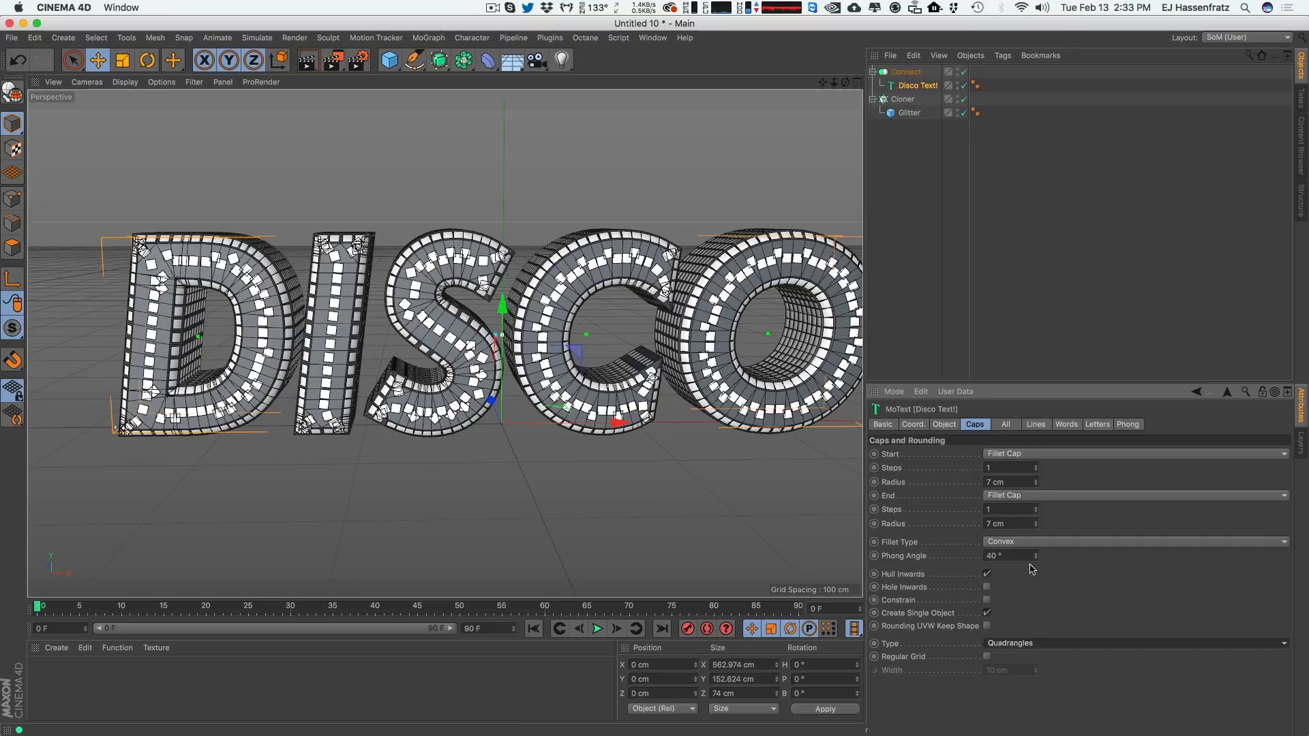
Enable Regular Grid on the caps and set its width to 7 cm.
click(988, 657)
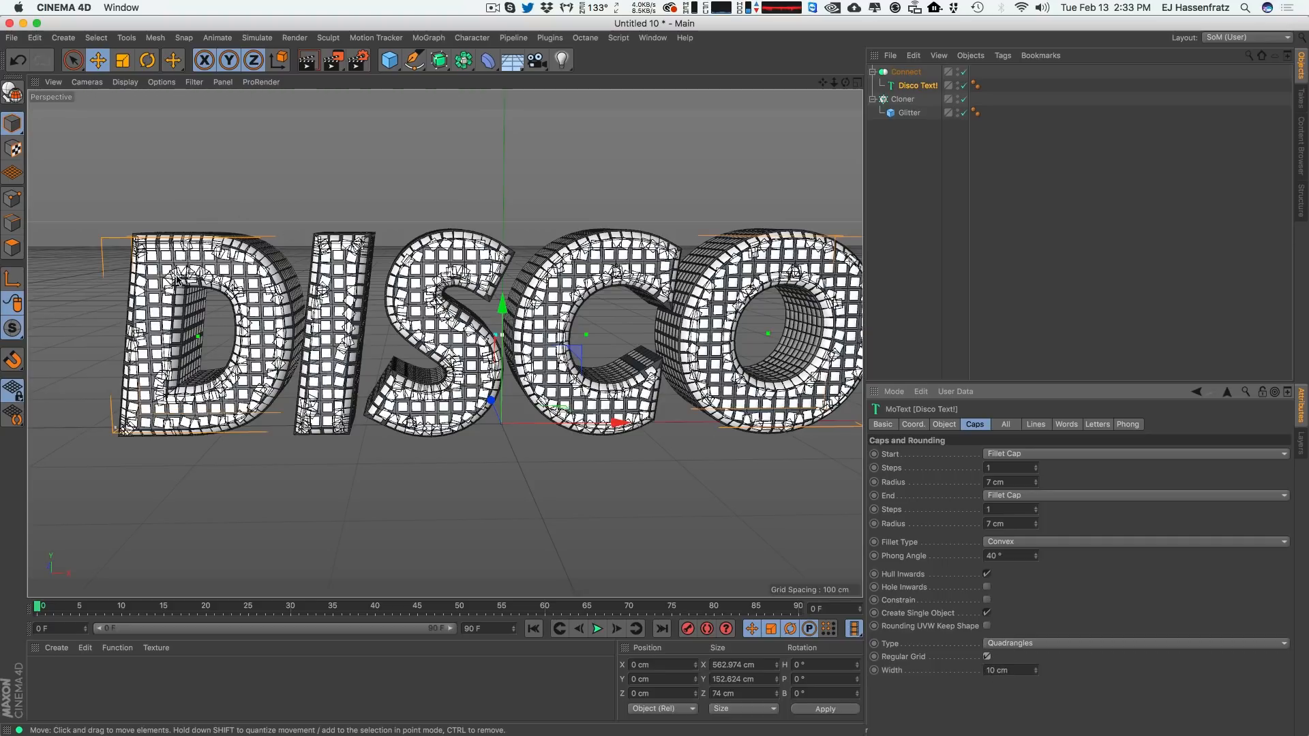
drag(1013, 672, 922, 684)
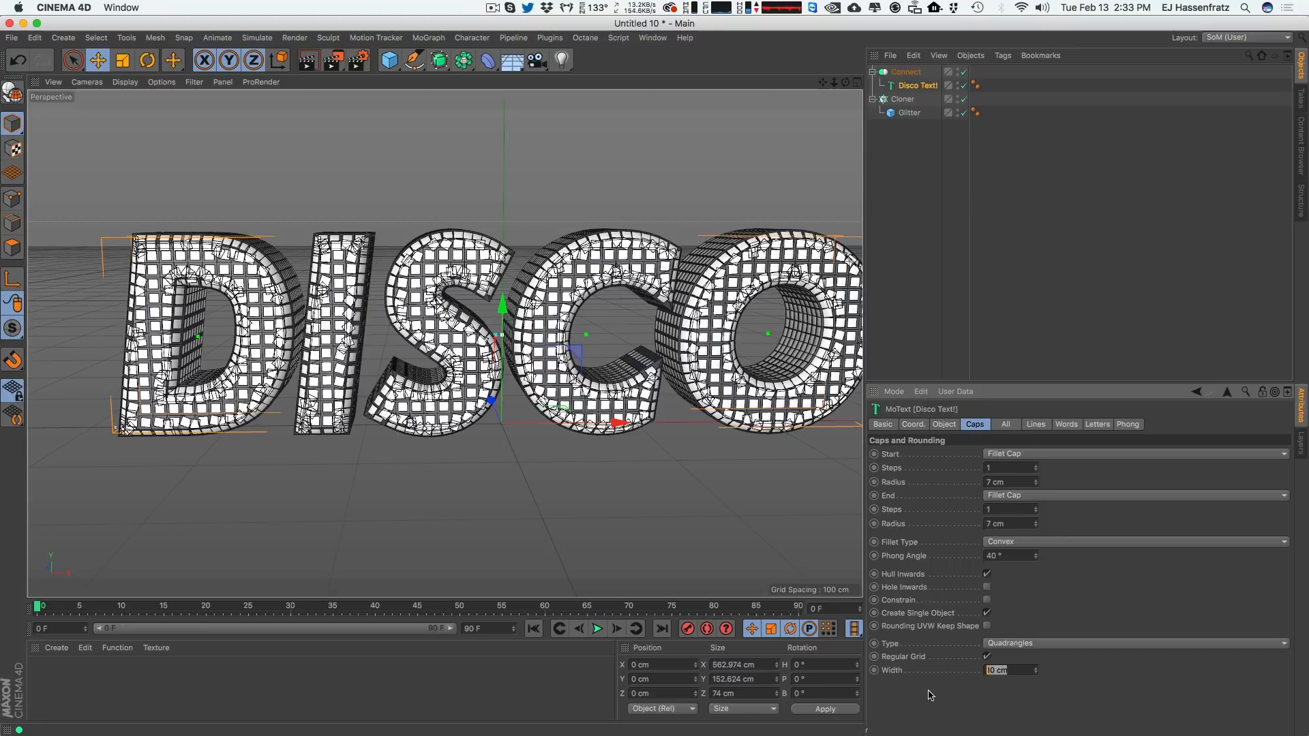
text(7)
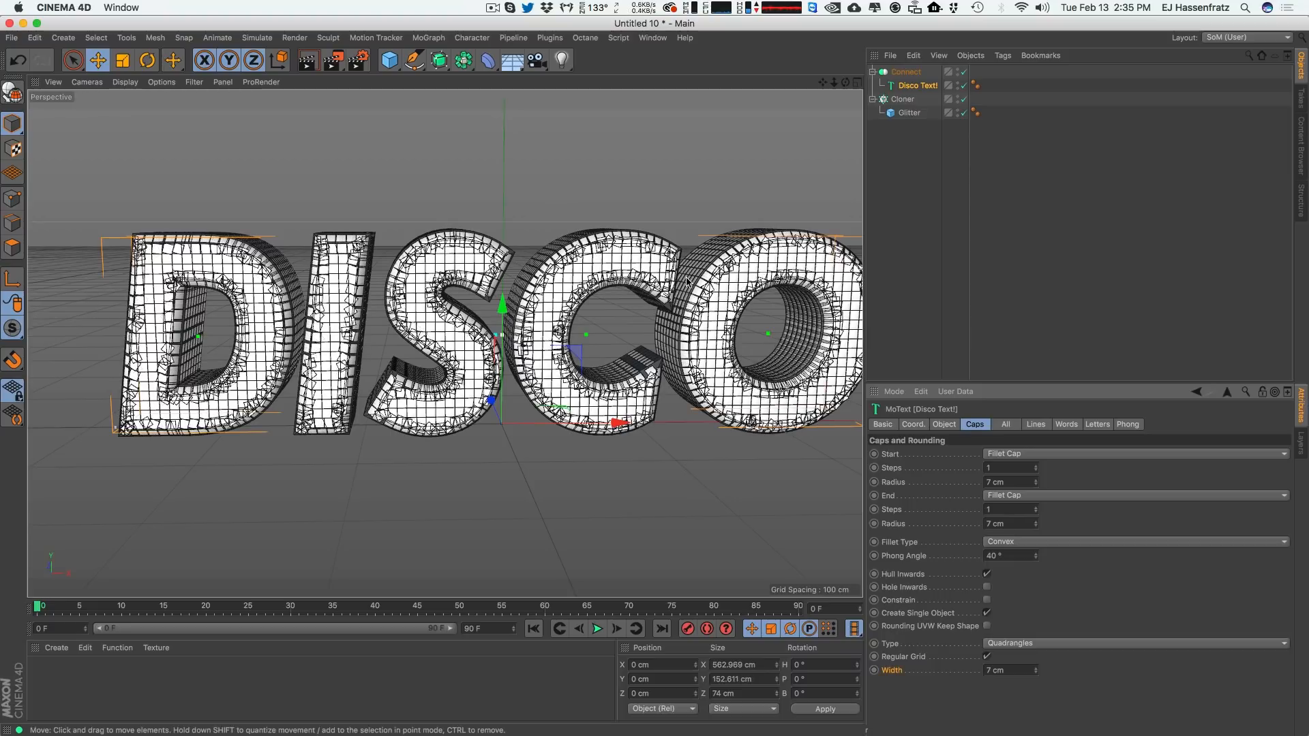
Switch the viewport display to Gouraud Shading and deselect all objects.
click(125, 82)
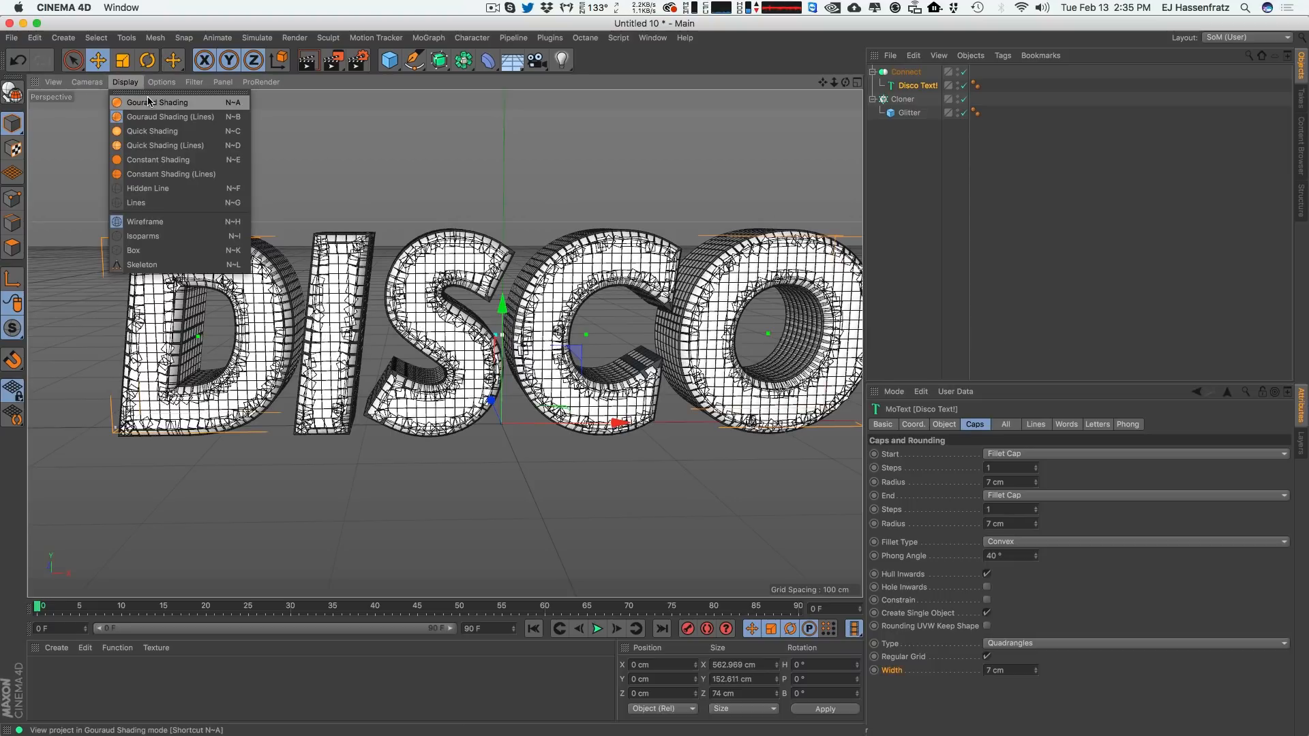
click(157, 104)
click(1110, 266)
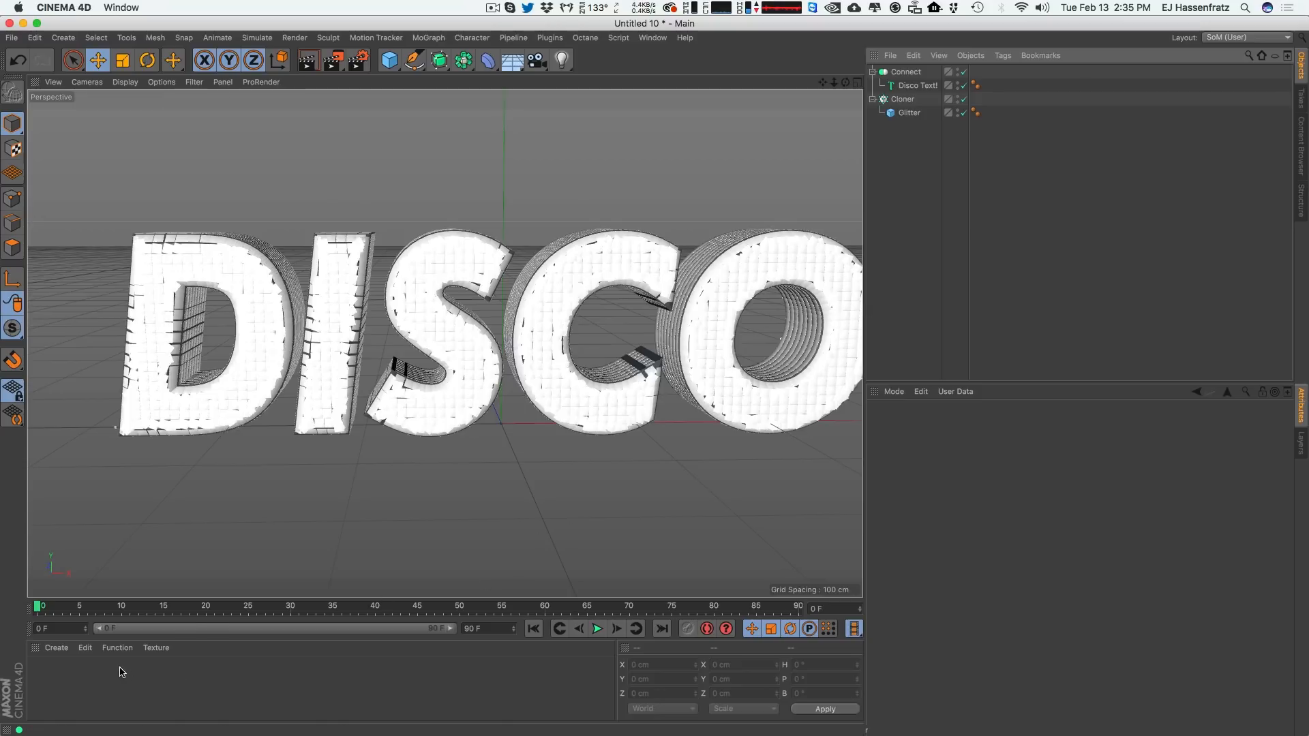
Create a new material, open it in the Material Editor and name it Gold.
double_click(68, 687)
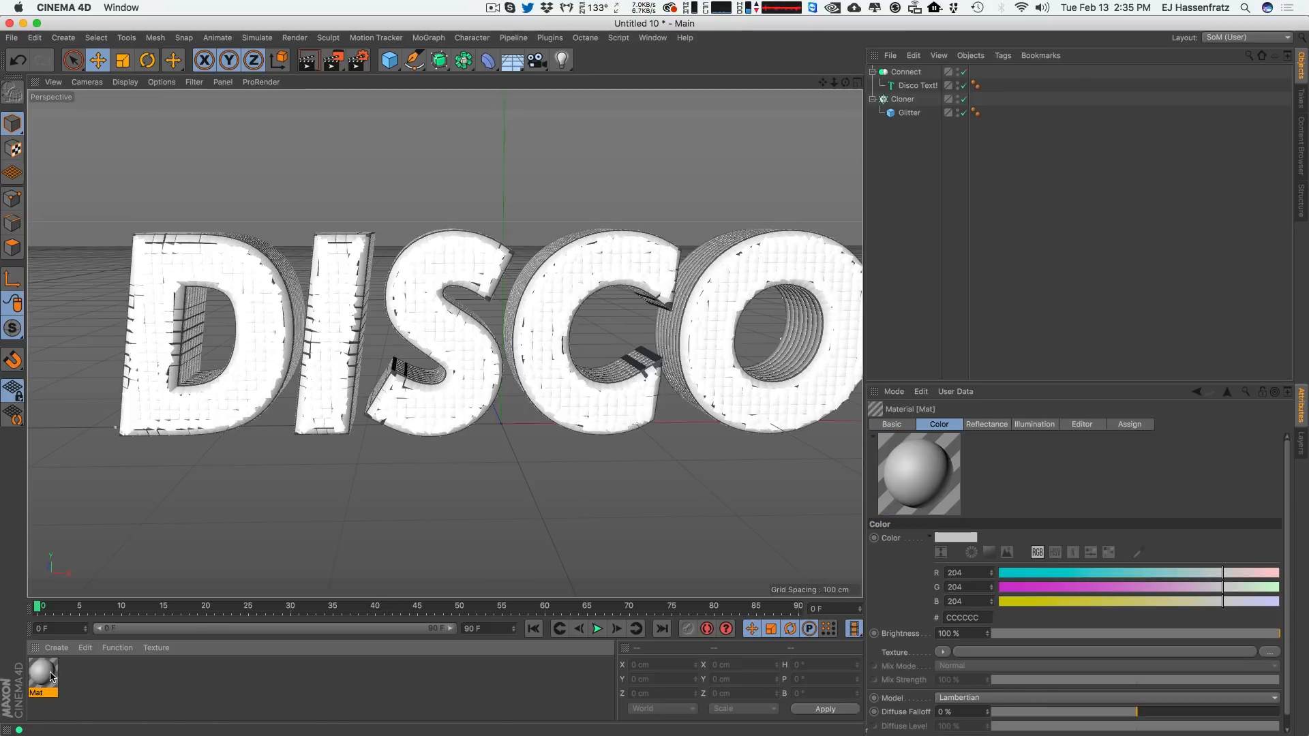
double_click(43, 674)
drag(354, 108, 683, 108)
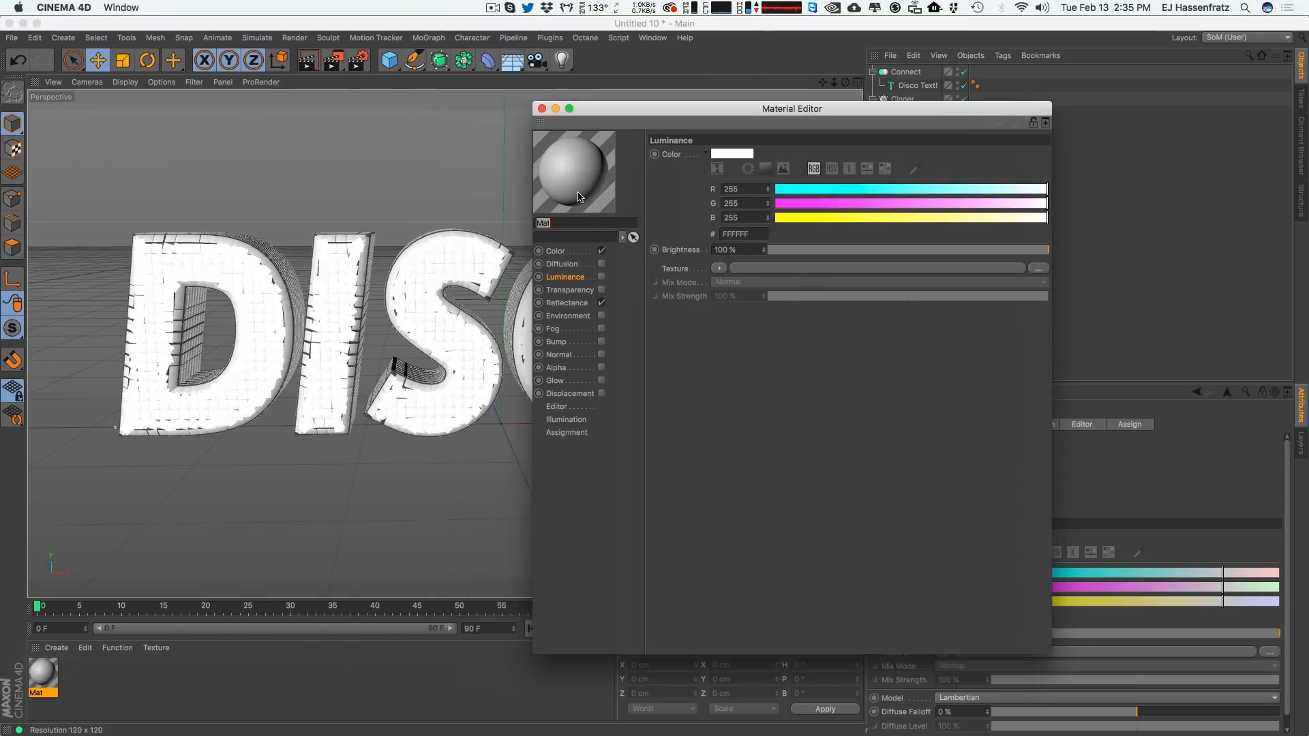
text(Gold)
key(Return)
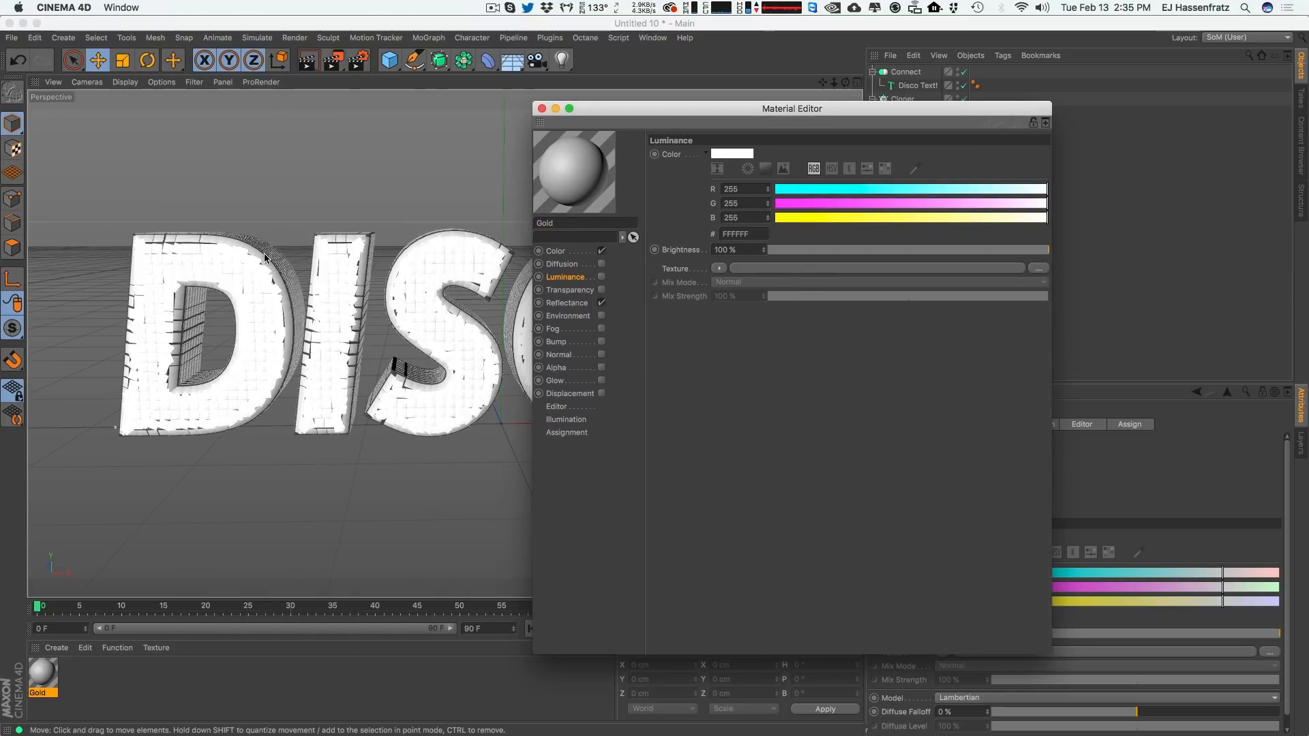
Disable the Color channel and replace the default specular reflectance with a new Beckmann layer.
click(601, 251)
click(587, 302)
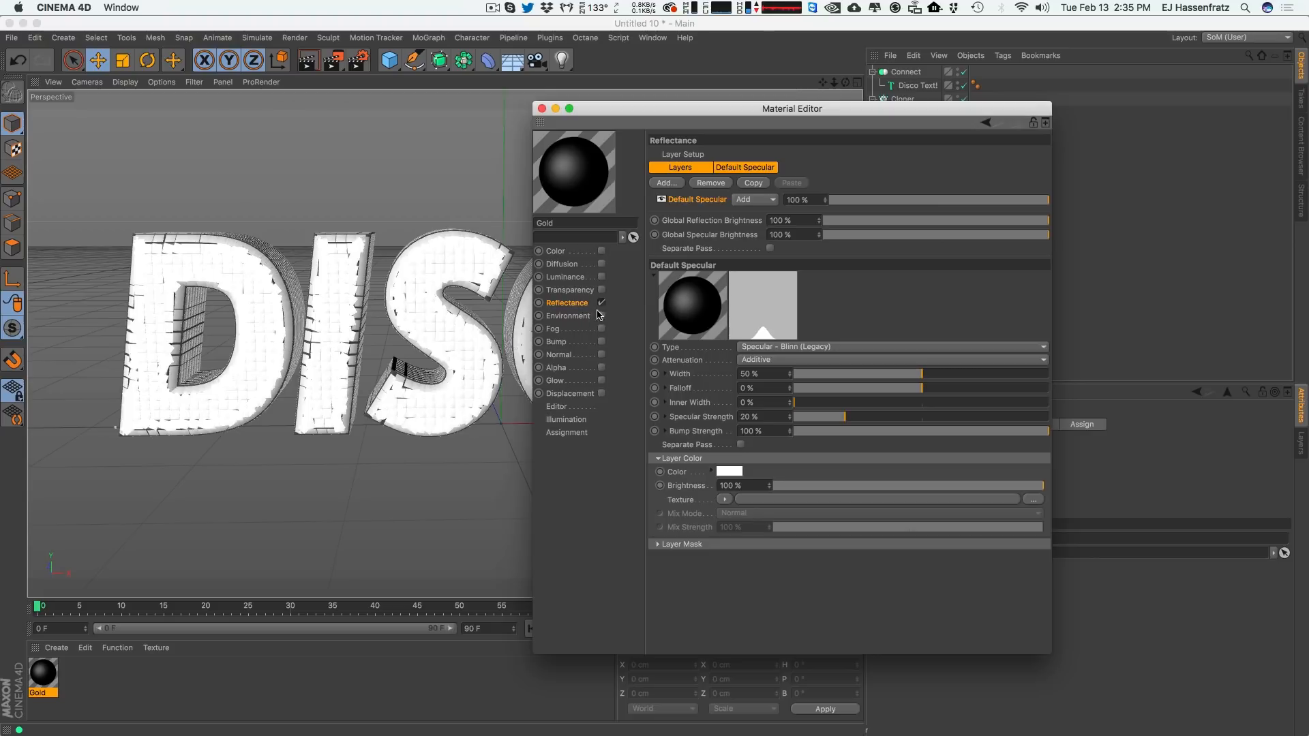
click(717, 183)
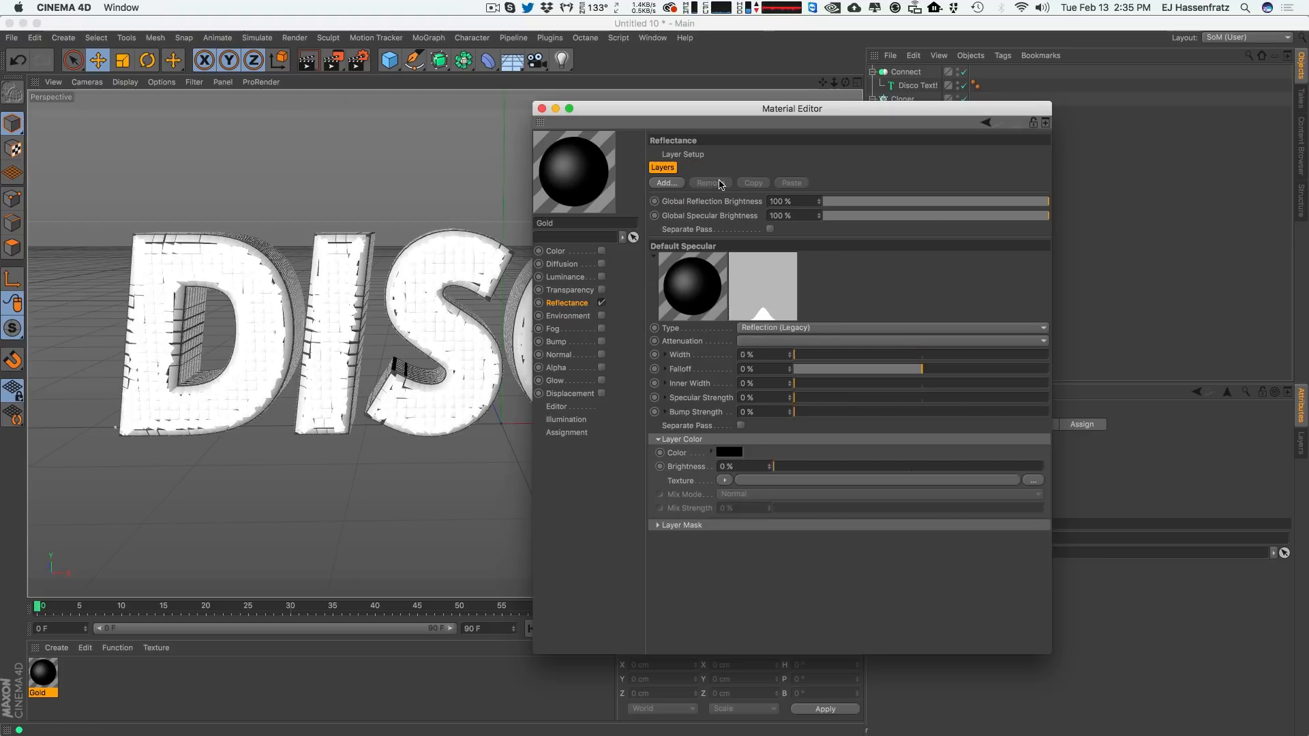
click(666, 185)
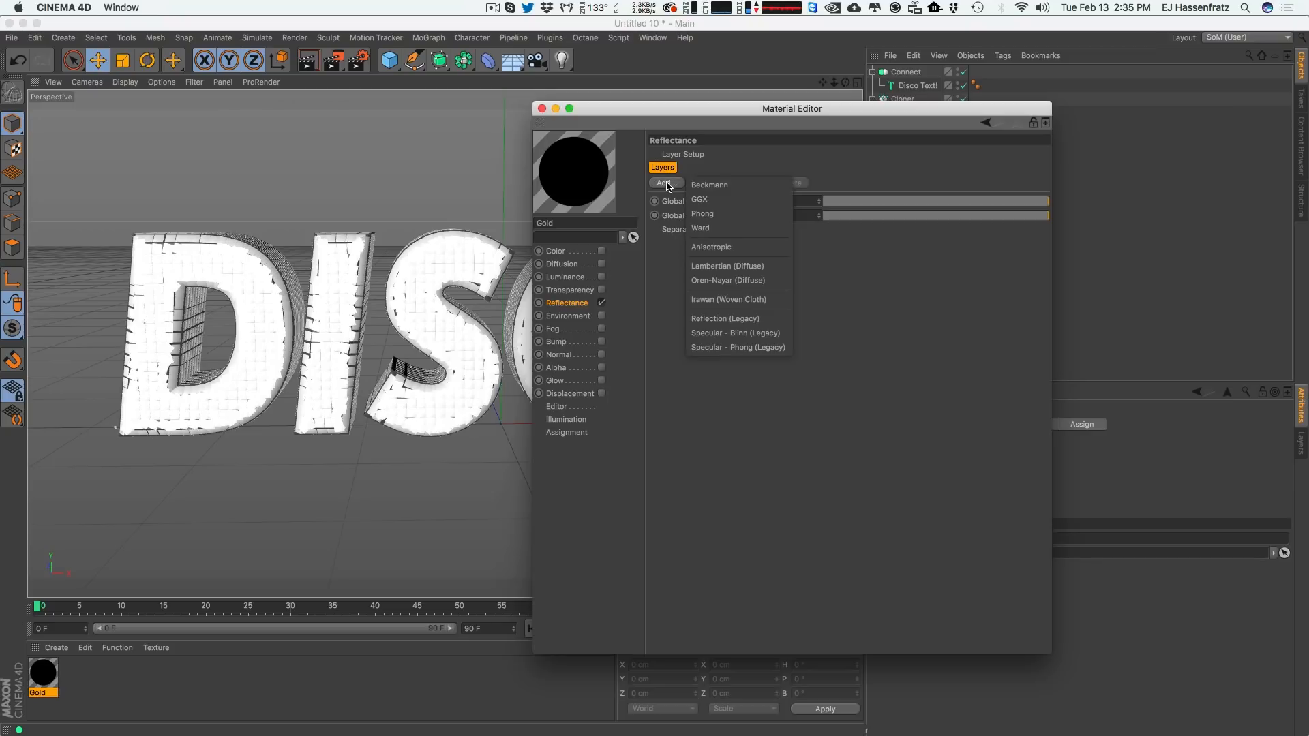
click(706, 186)
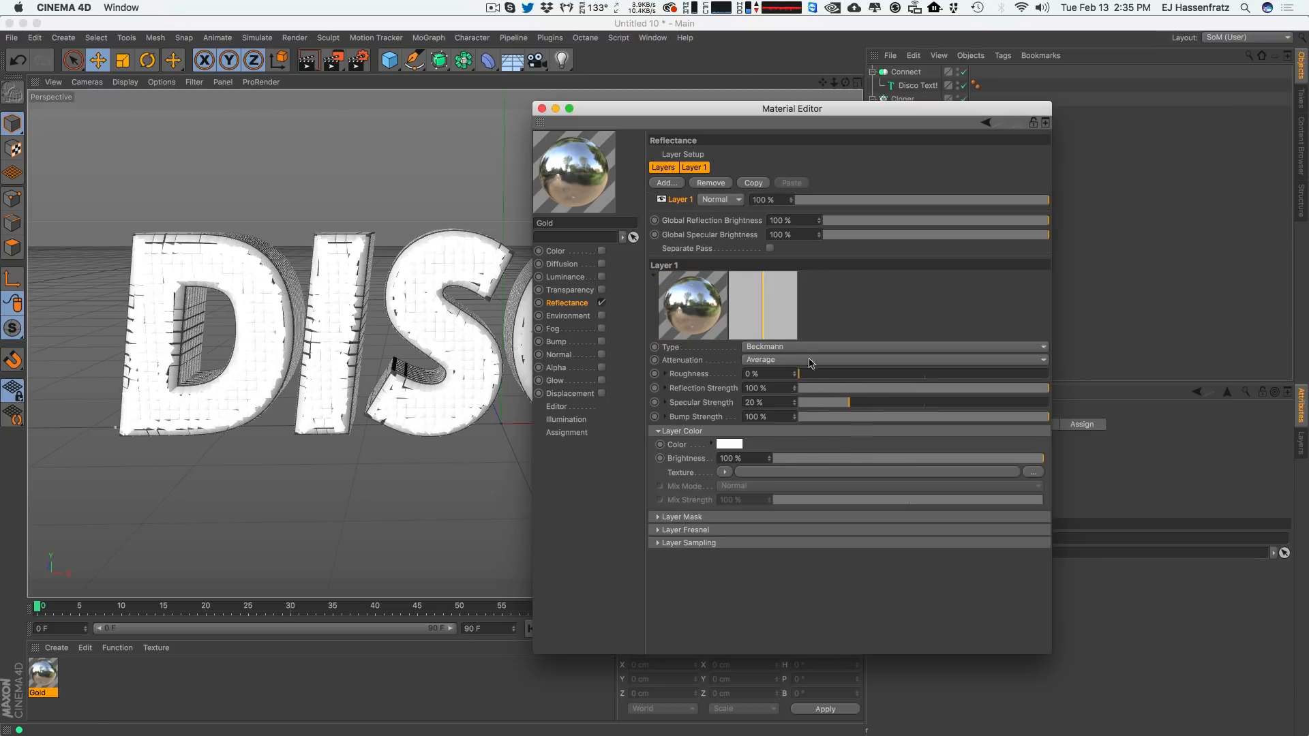
Set the reflectance layer's Fresnel to Conductor with the Gold preset.
click(703, 531)
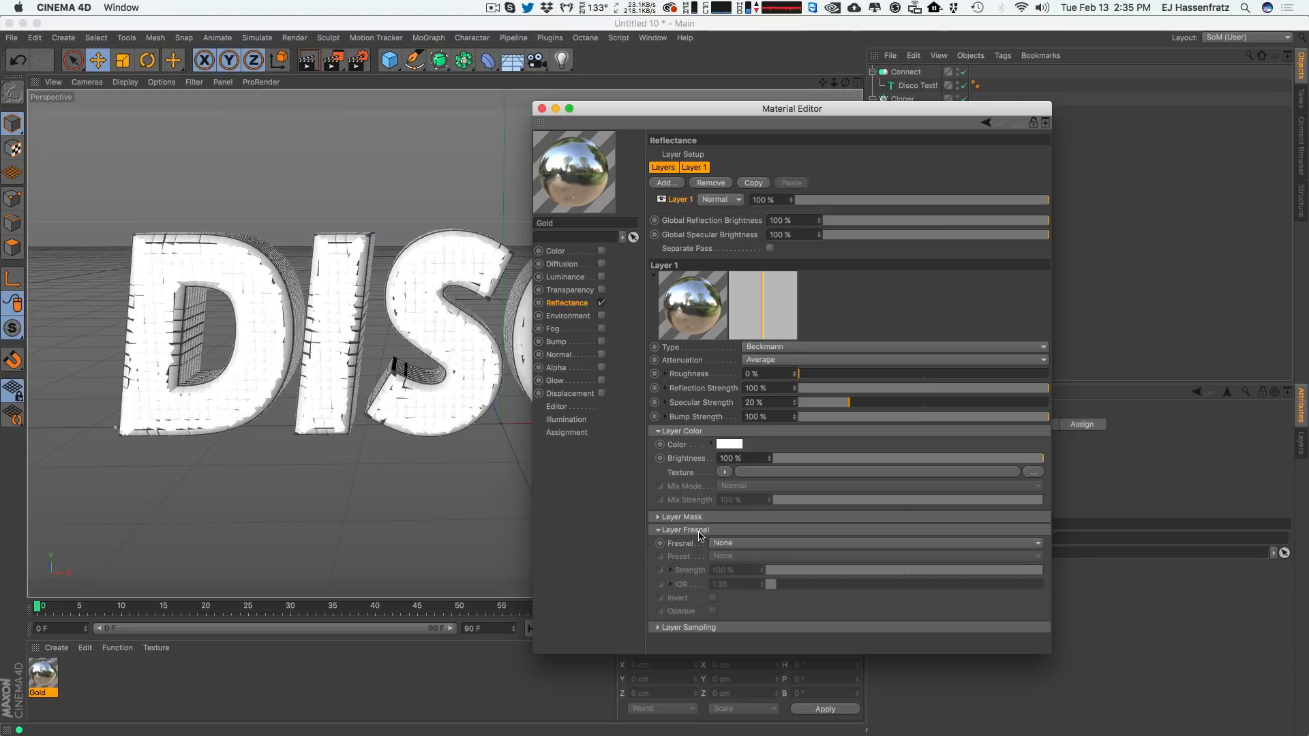
click(753, 546)
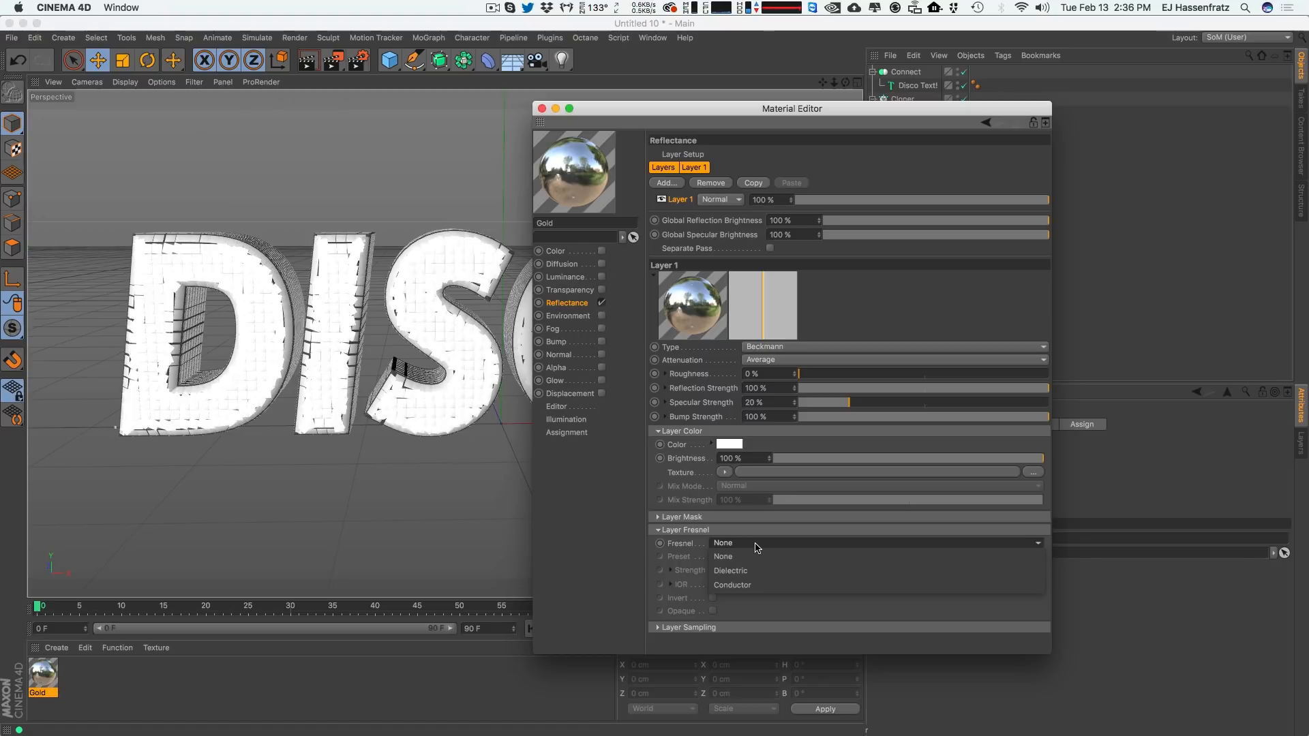
click(758, 588)
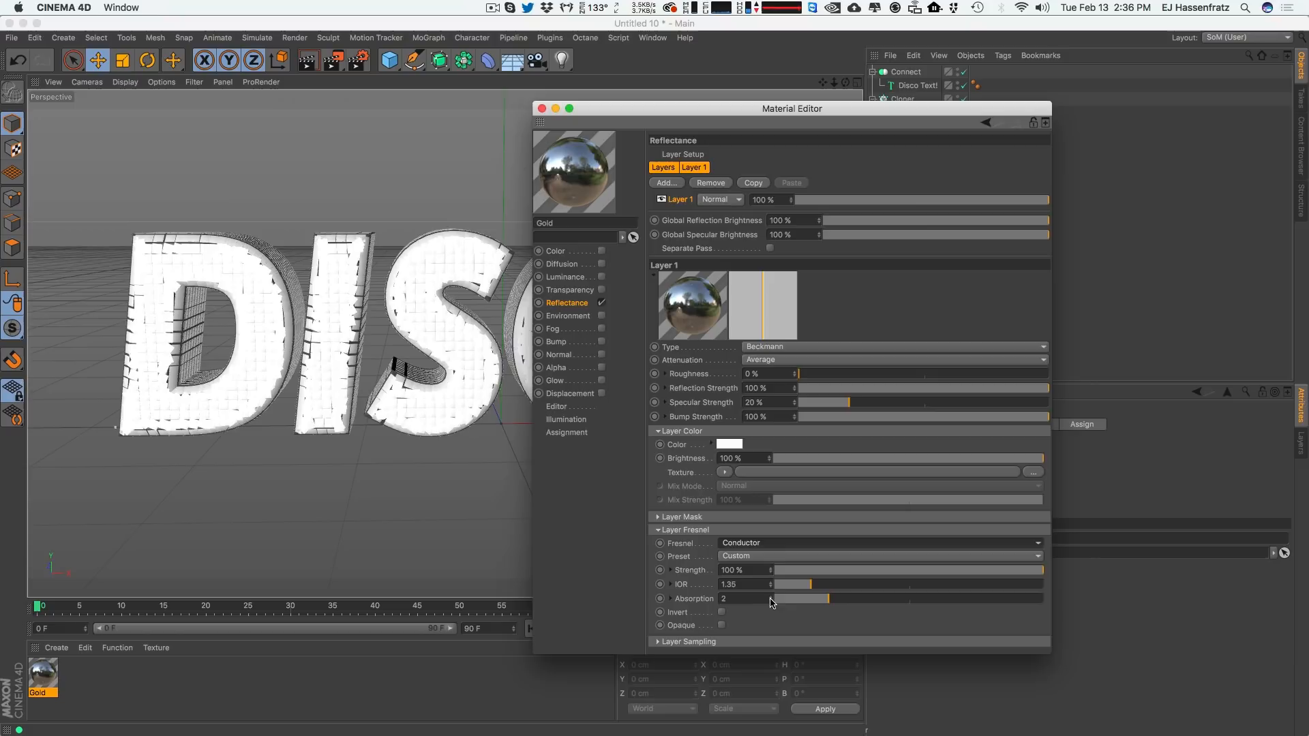
click(771, 558)
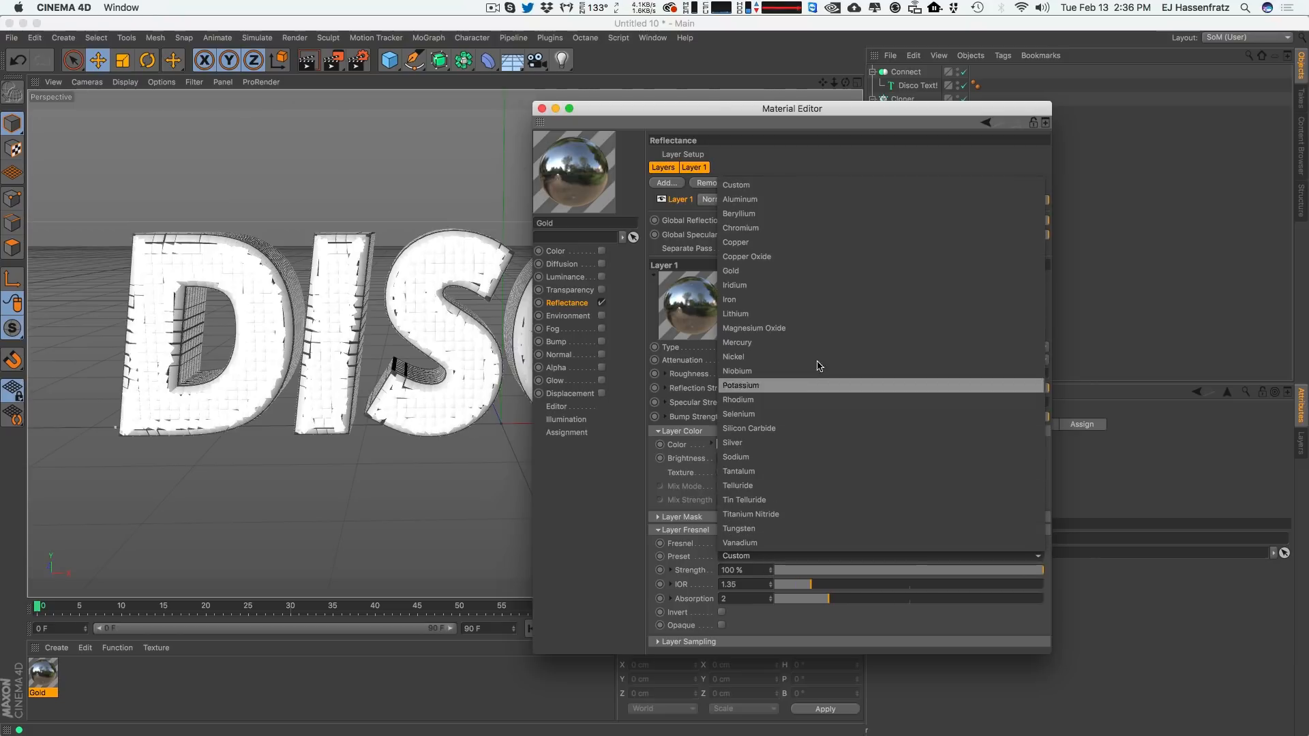
click(789, 271)
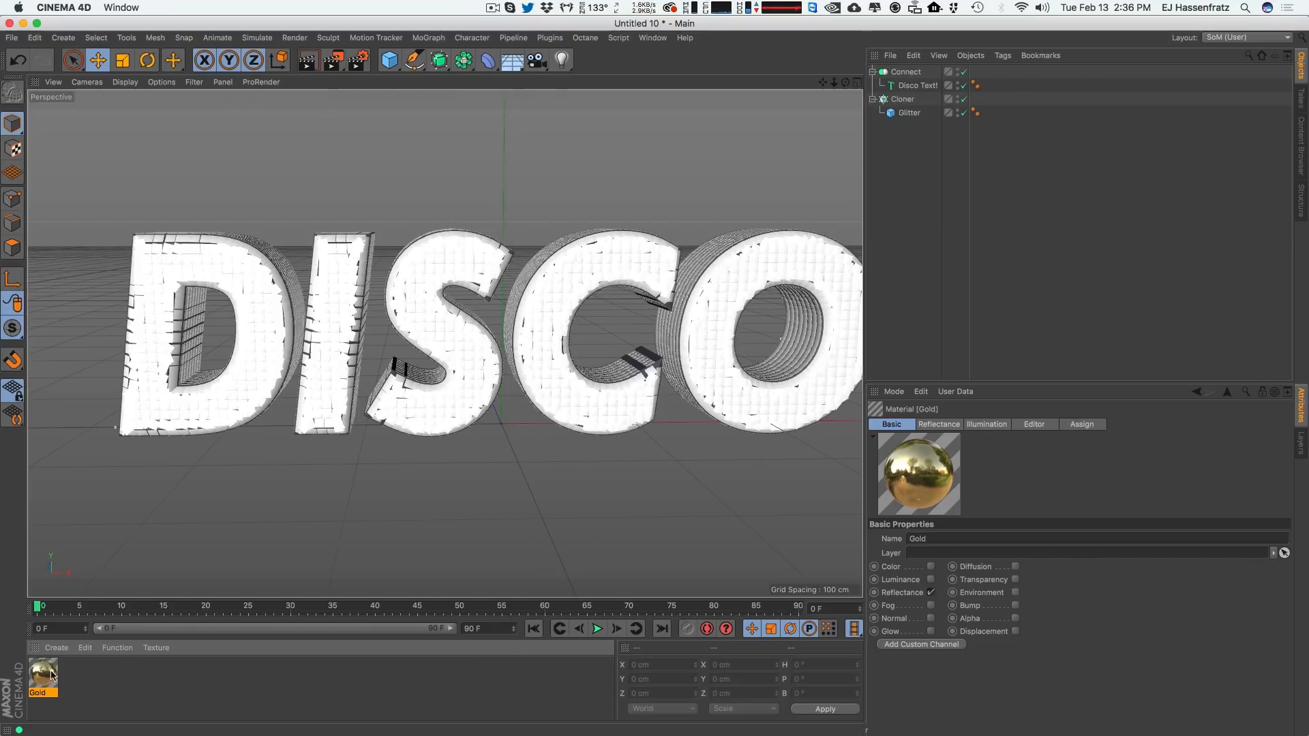
Apply the Gold material to the Cloner and render a quick preview in the viewport.
drag(43, 675, 904, 102)
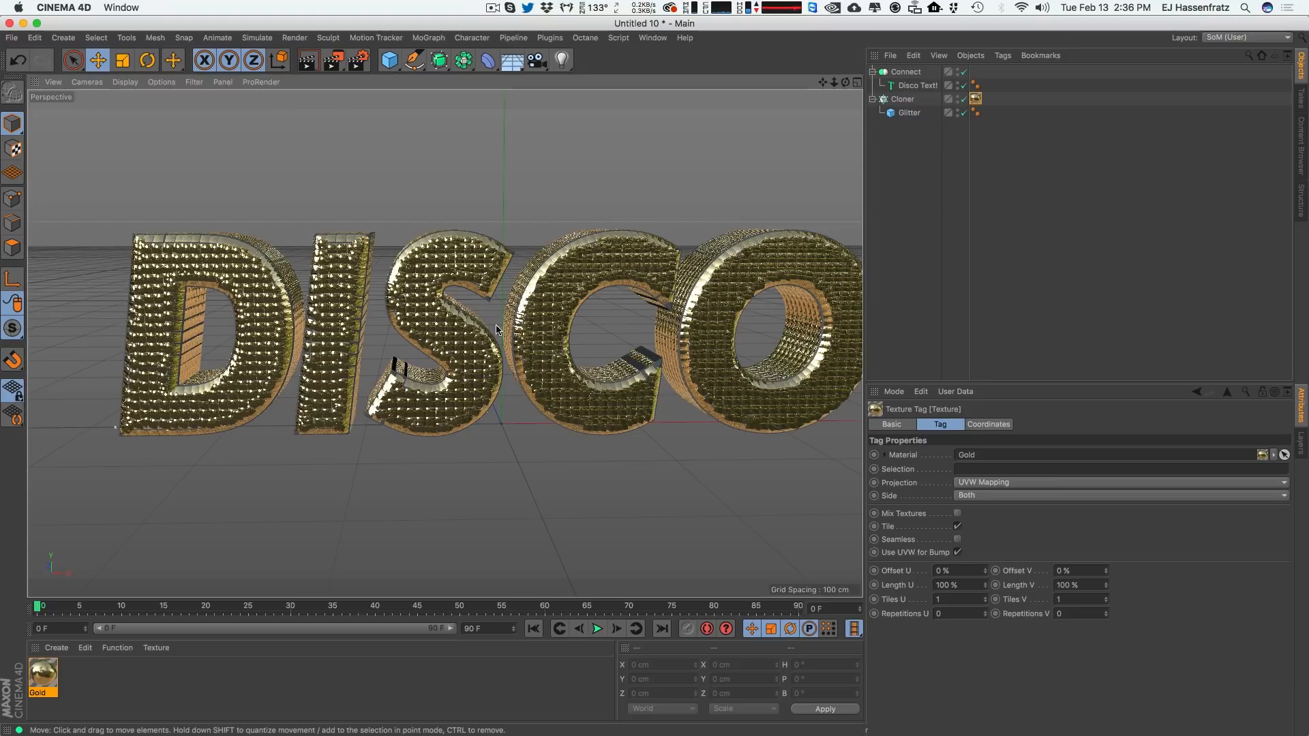
alt+middle_drag(475, 338, 429, 356)
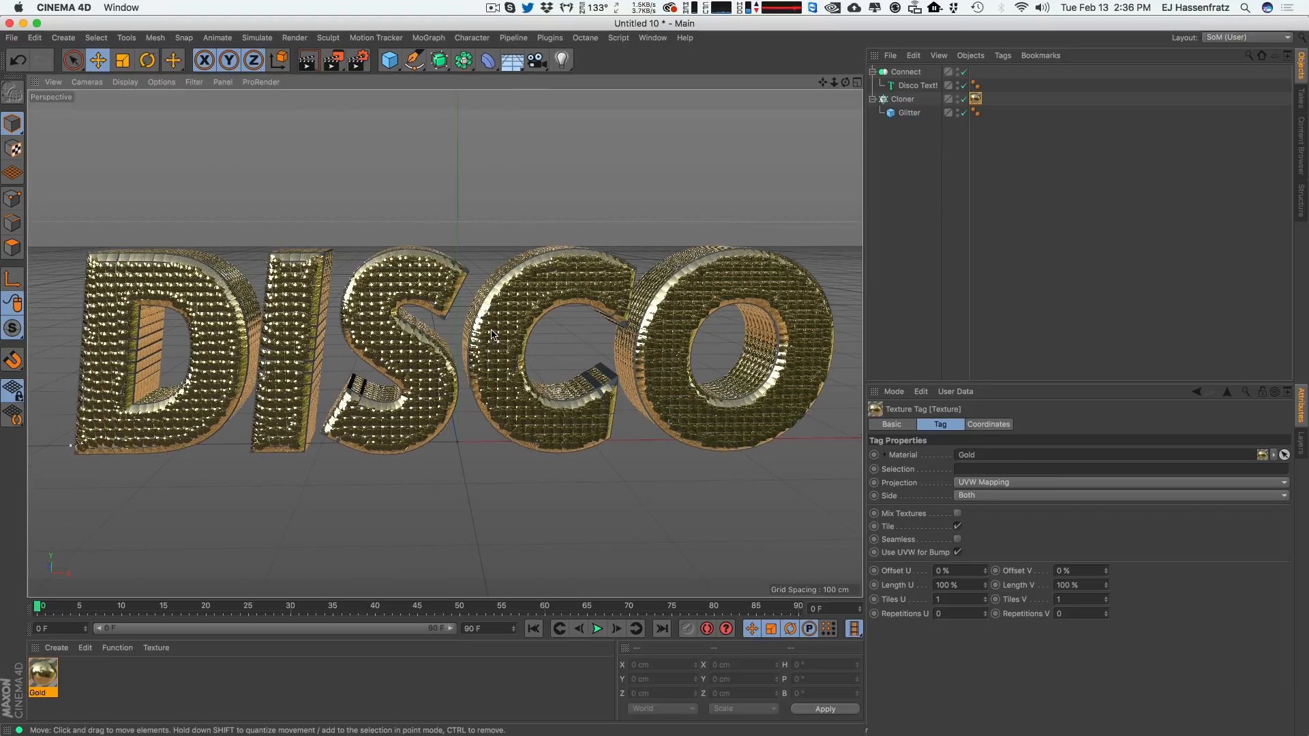
key(super+r)
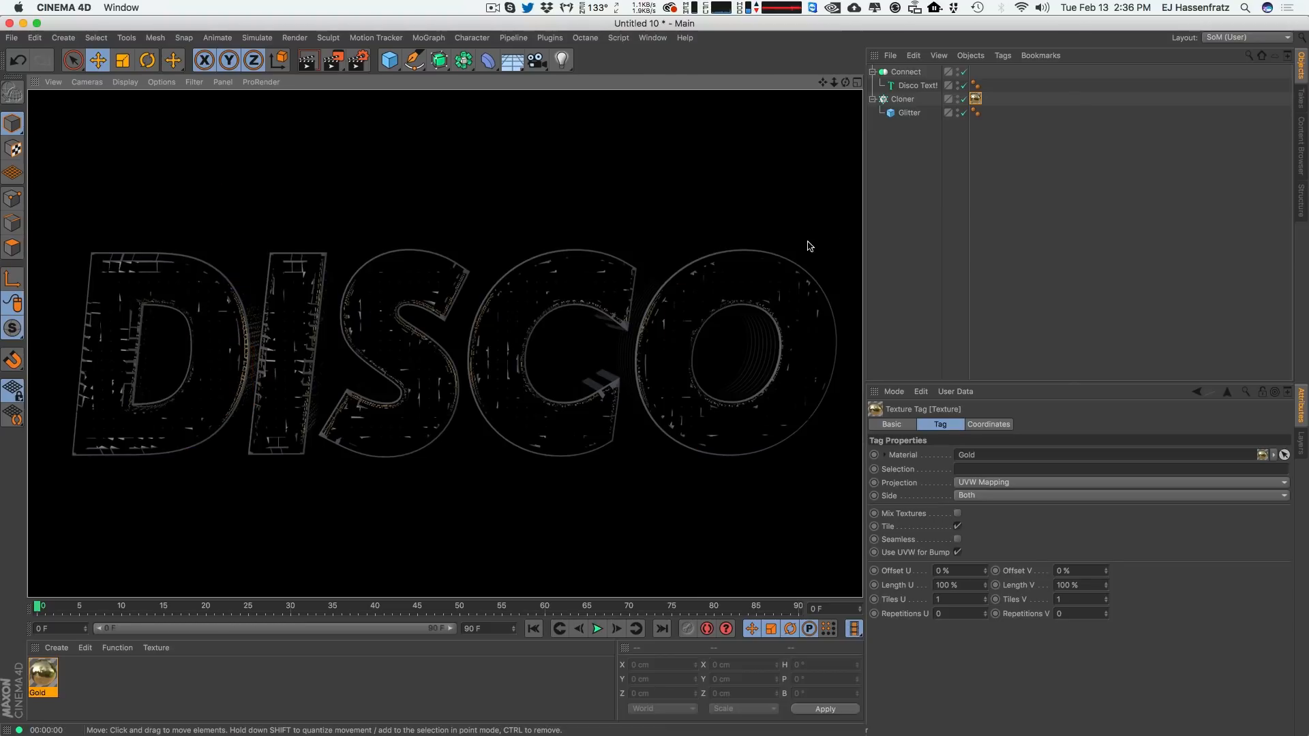
click(706, 229)
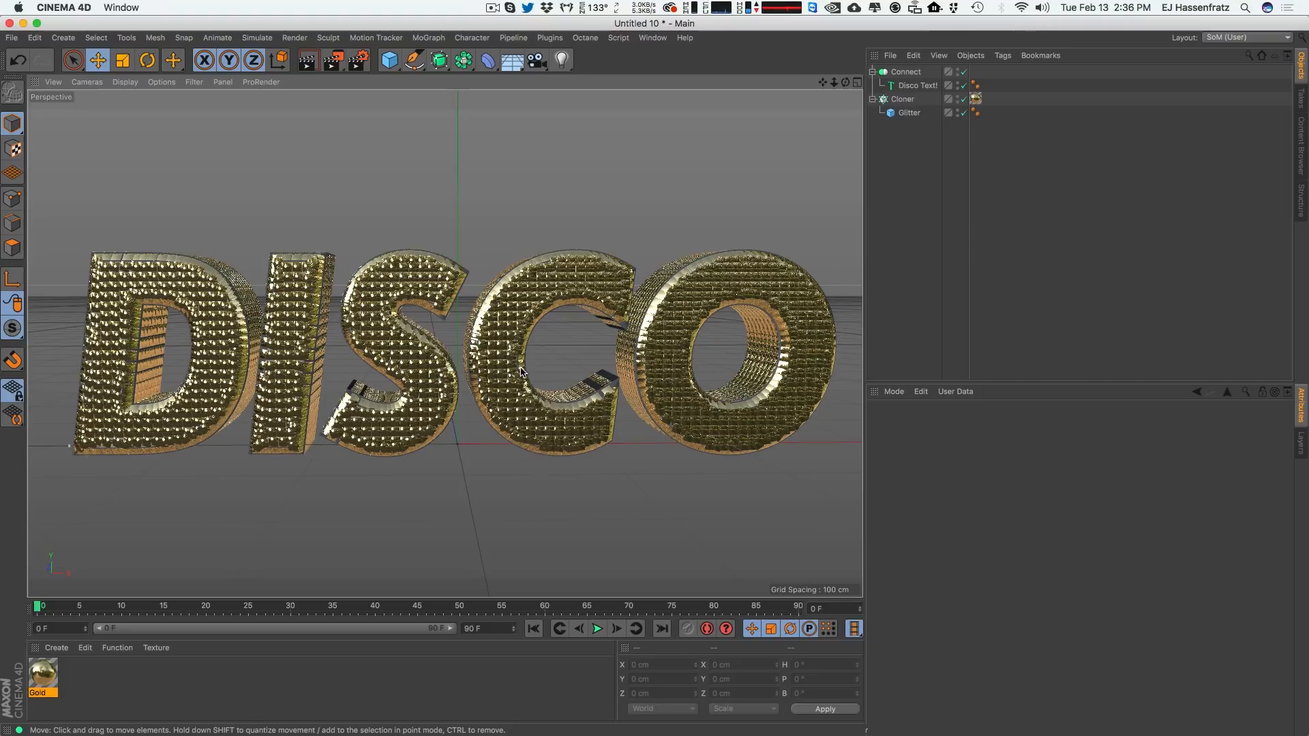
Select the Glitter cube and turn off its Fillet option.
click(498, 298)
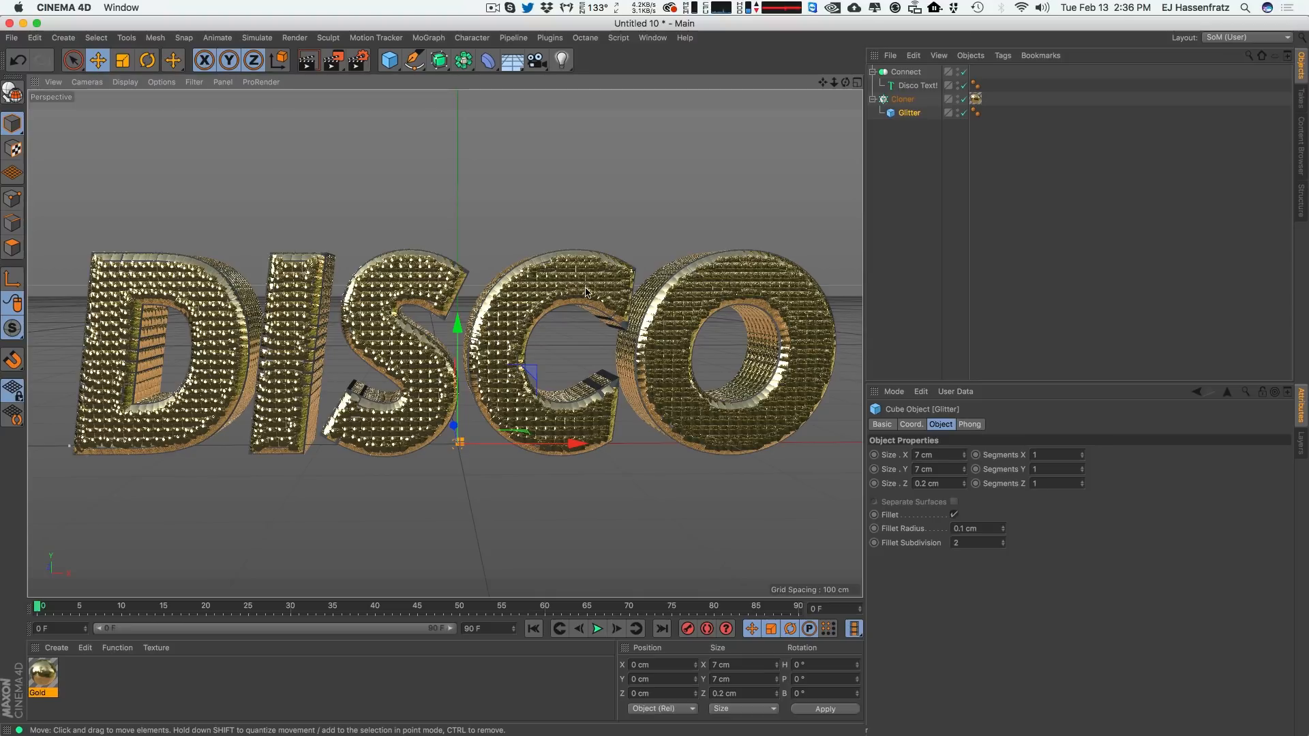
alt+right_drag(524, 306, 700, 229)
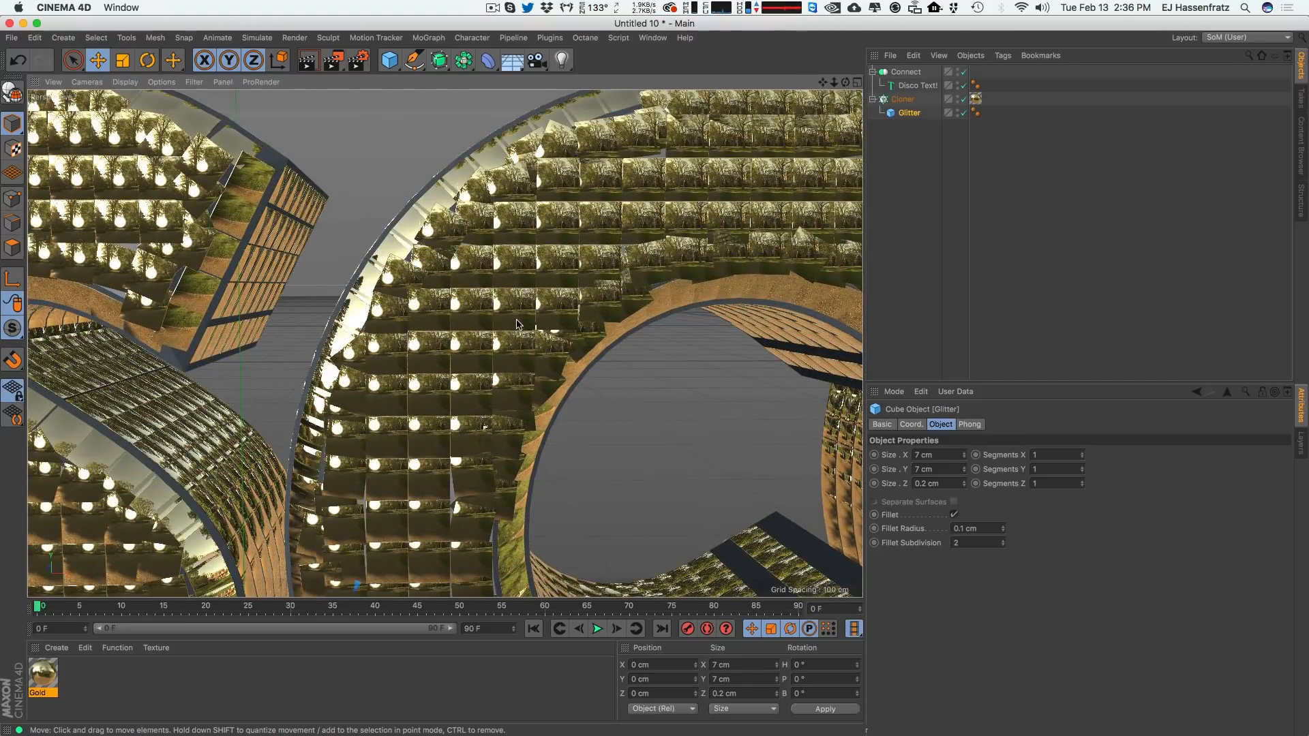
alt+right_drag(517, 324, 561, 311)
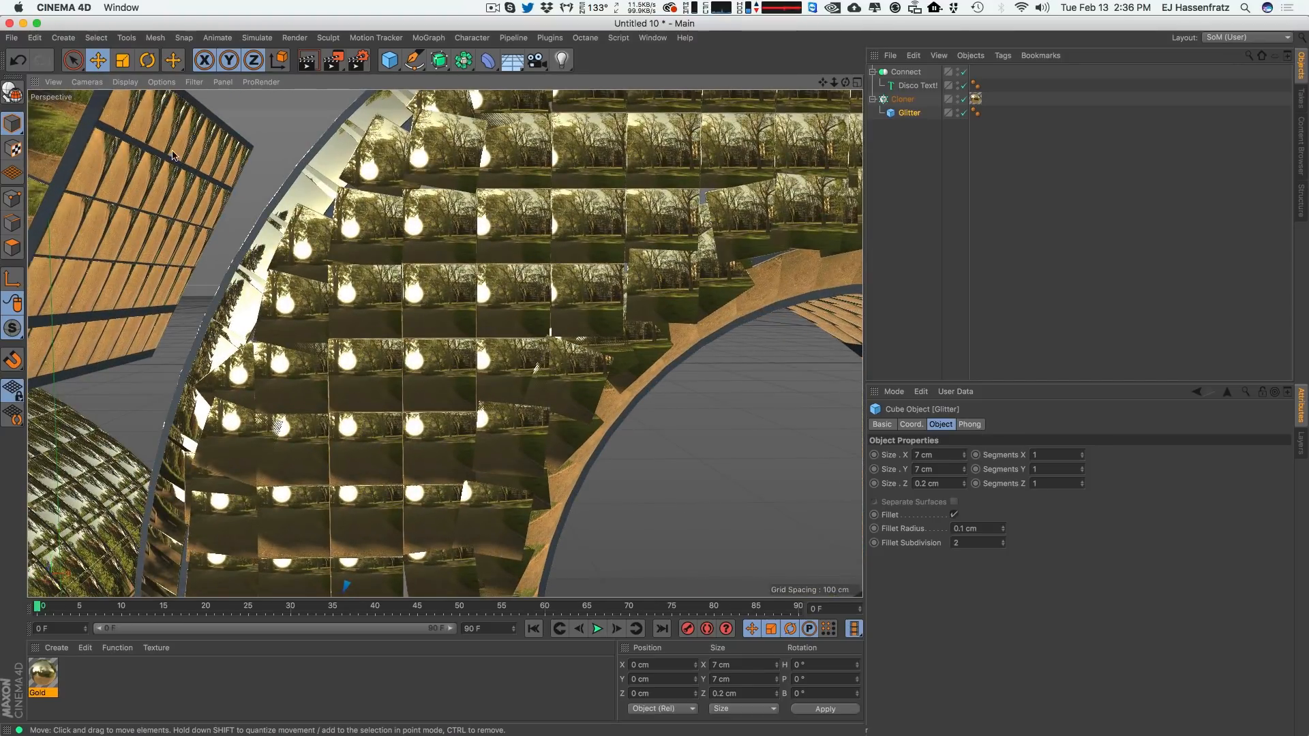
click(955, 515)
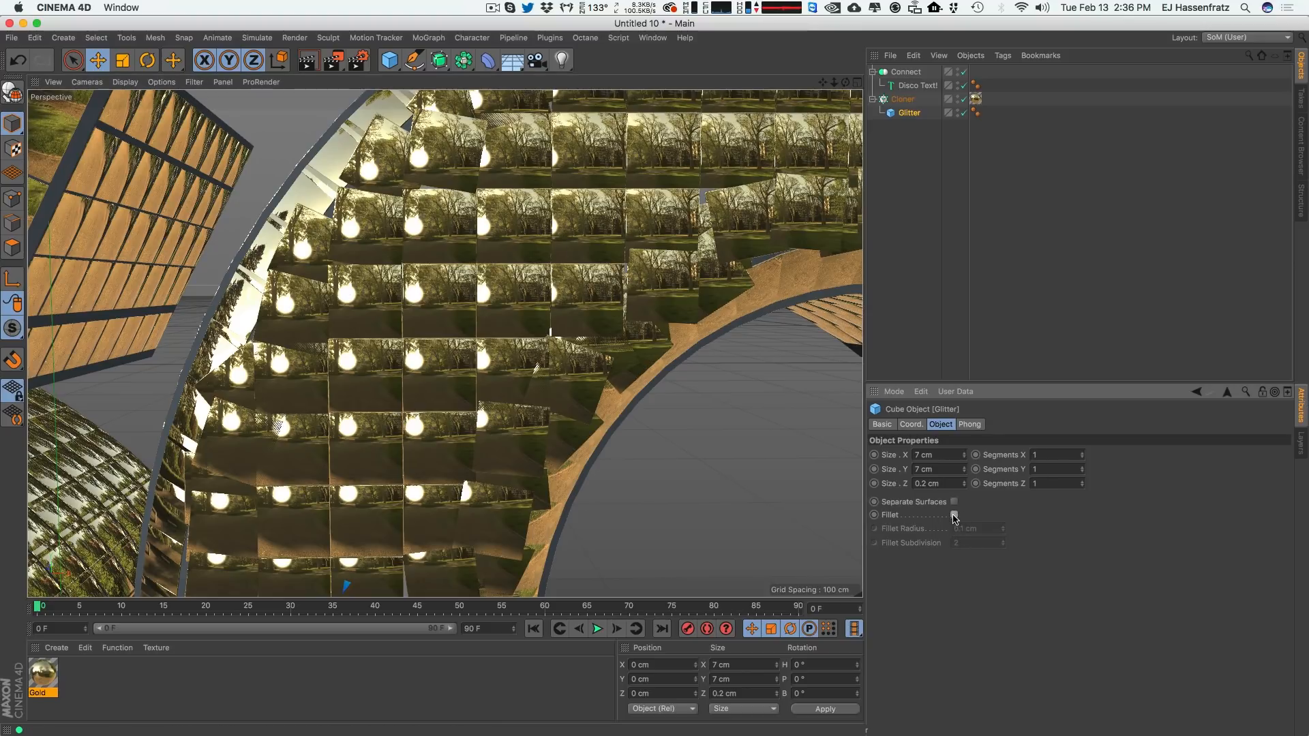
click(954, 516)
click(954, 515)
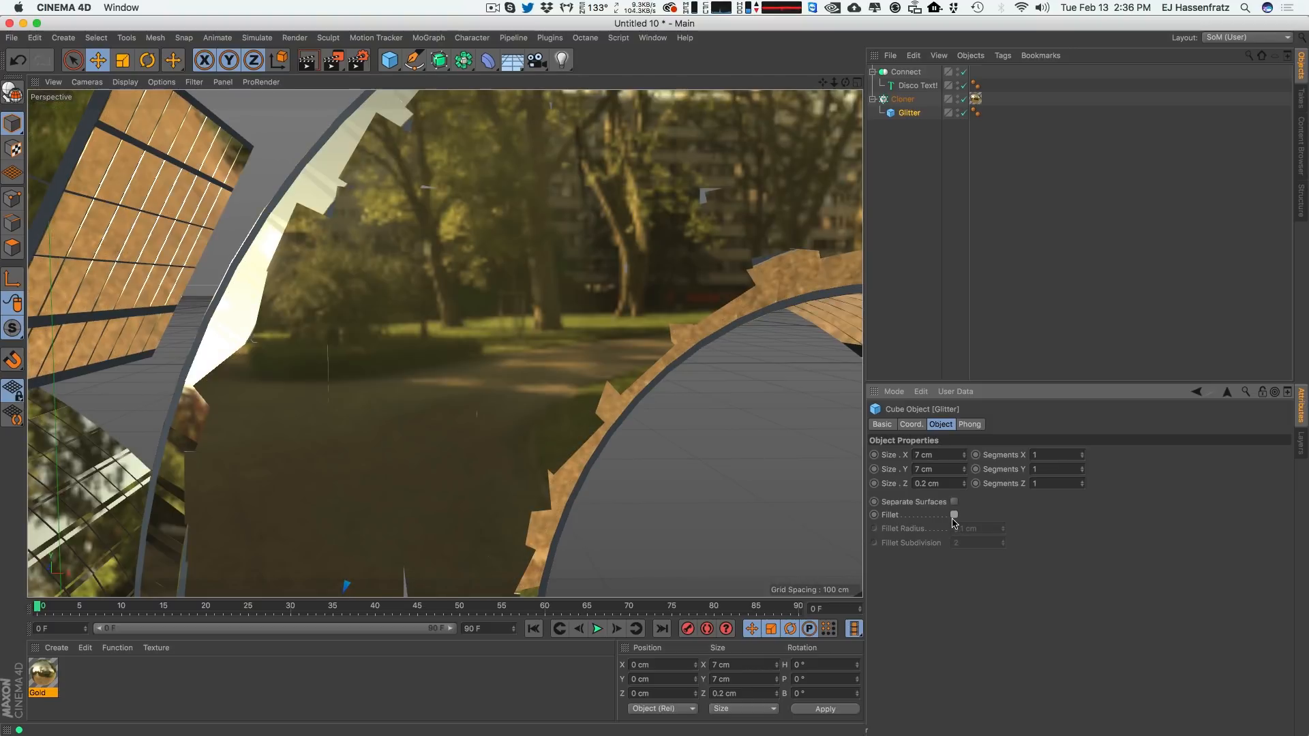
Turn the Glitter cube's Fillet option back on and deselect it.
click(955, 516)
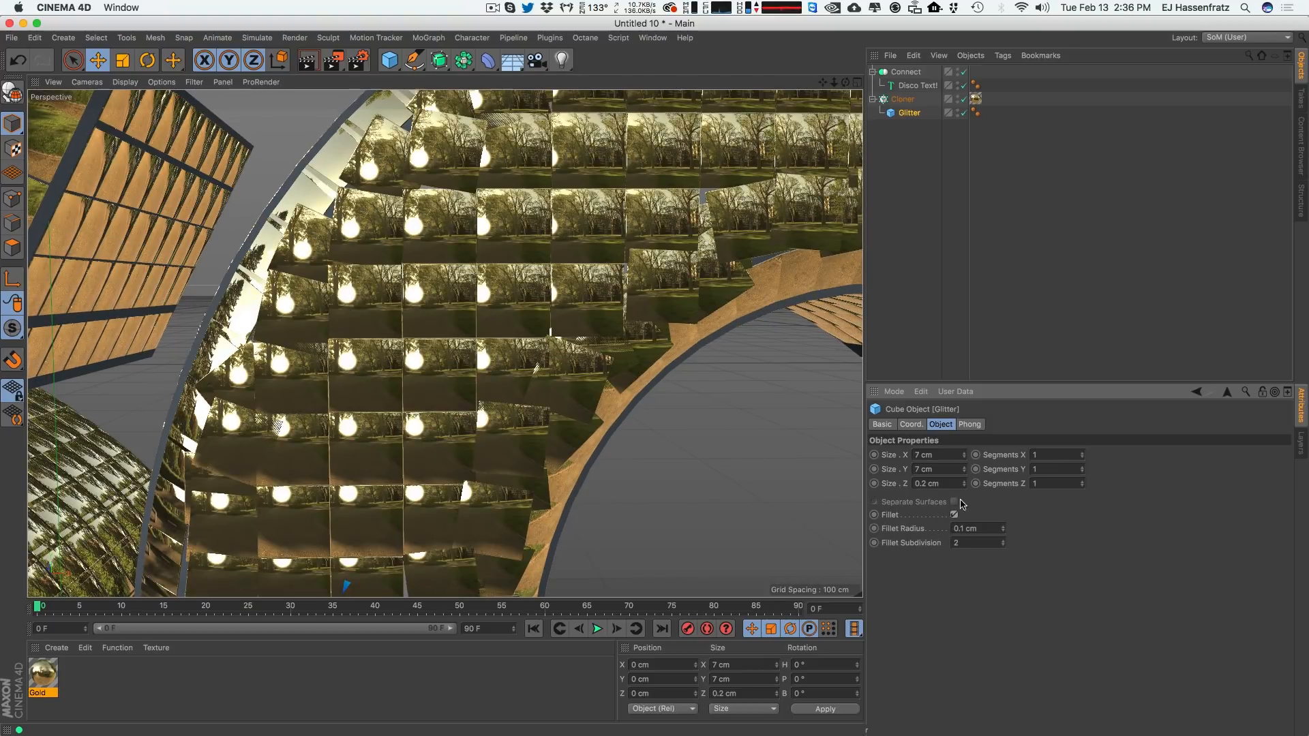
scroll(420, 460, down, 10)
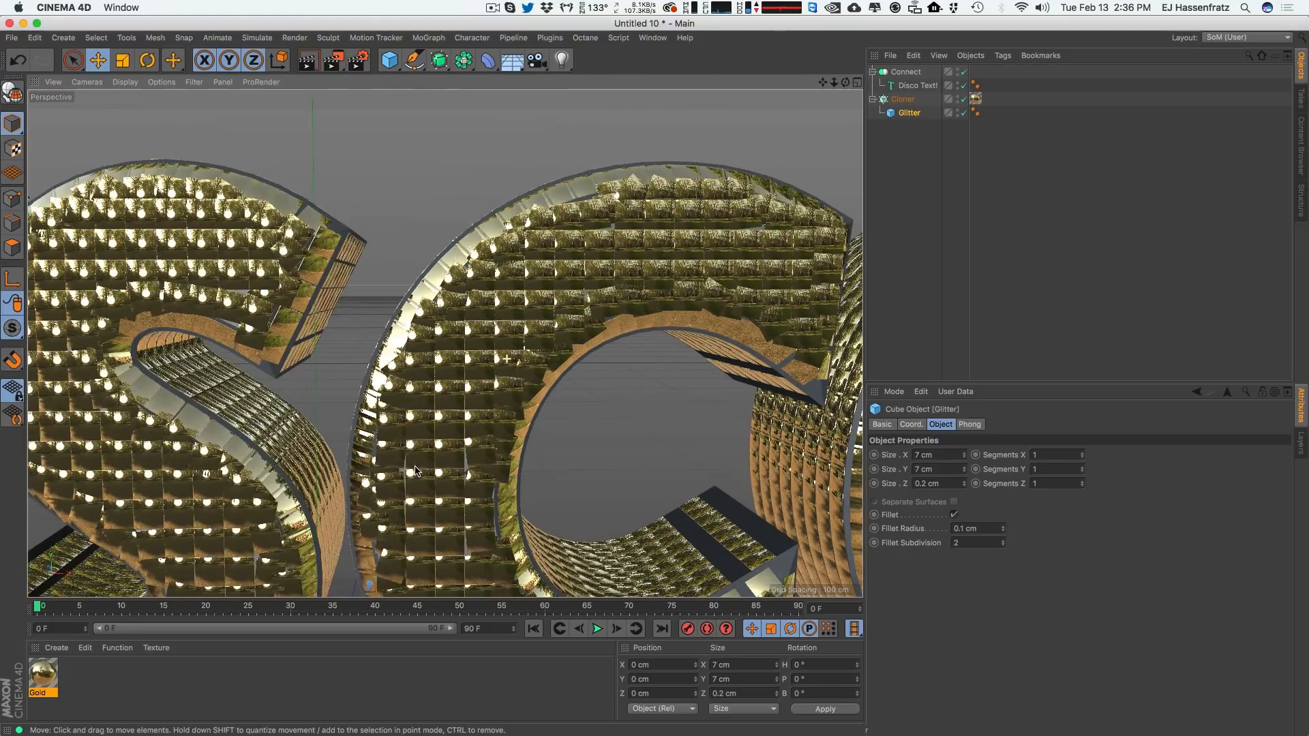
scroll(416, 470, down, 3)
alt+middle_drag(416, 479, 486, 368)
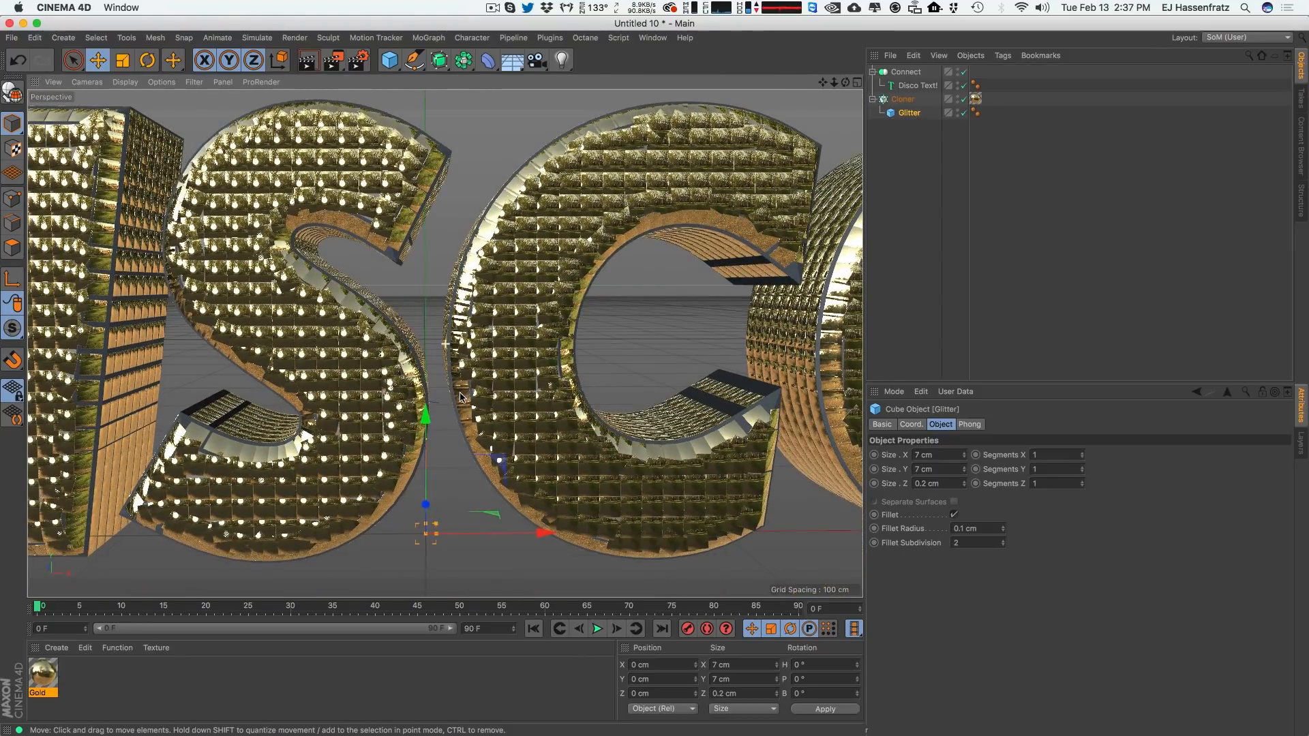
scroll(460, 397, down, 8)
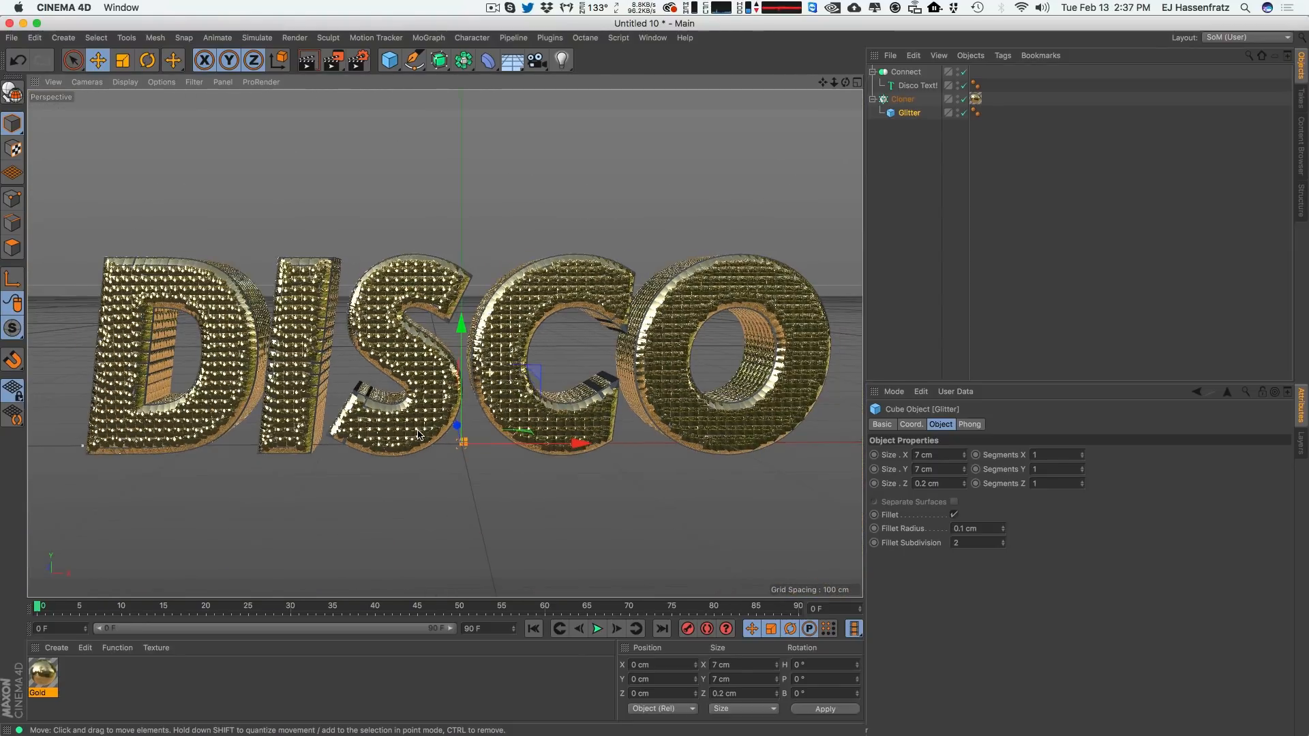
scroll(419, 435, down, 3)
click(959, 315)
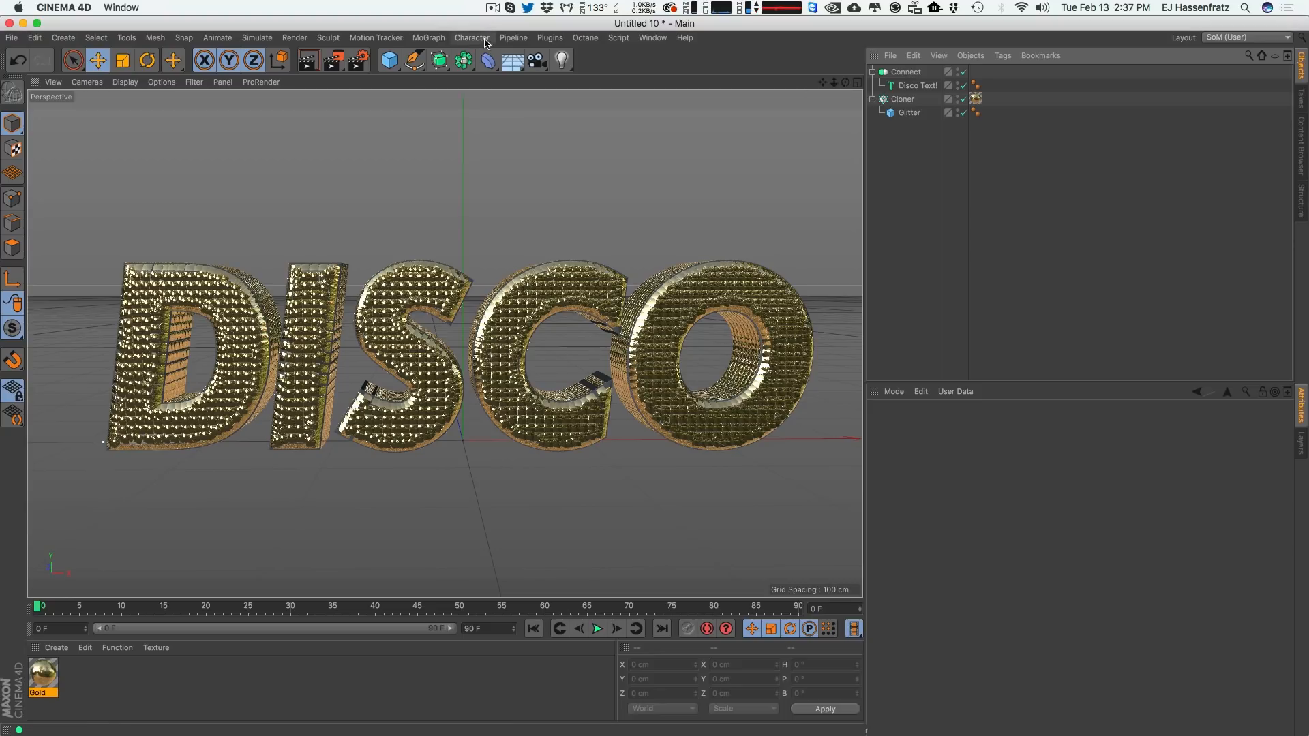
Add a Sky object to the scene.
click(514, 61)
click(578, 100)
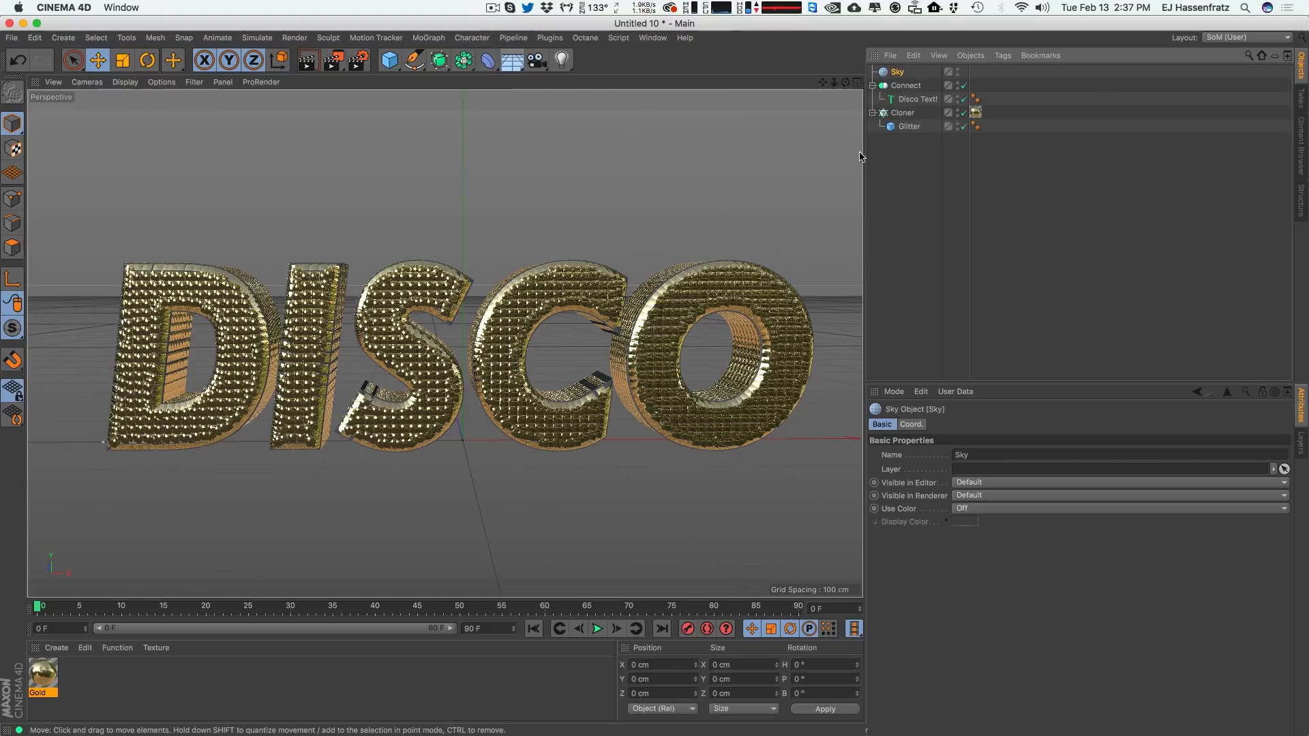
click(920, 171)
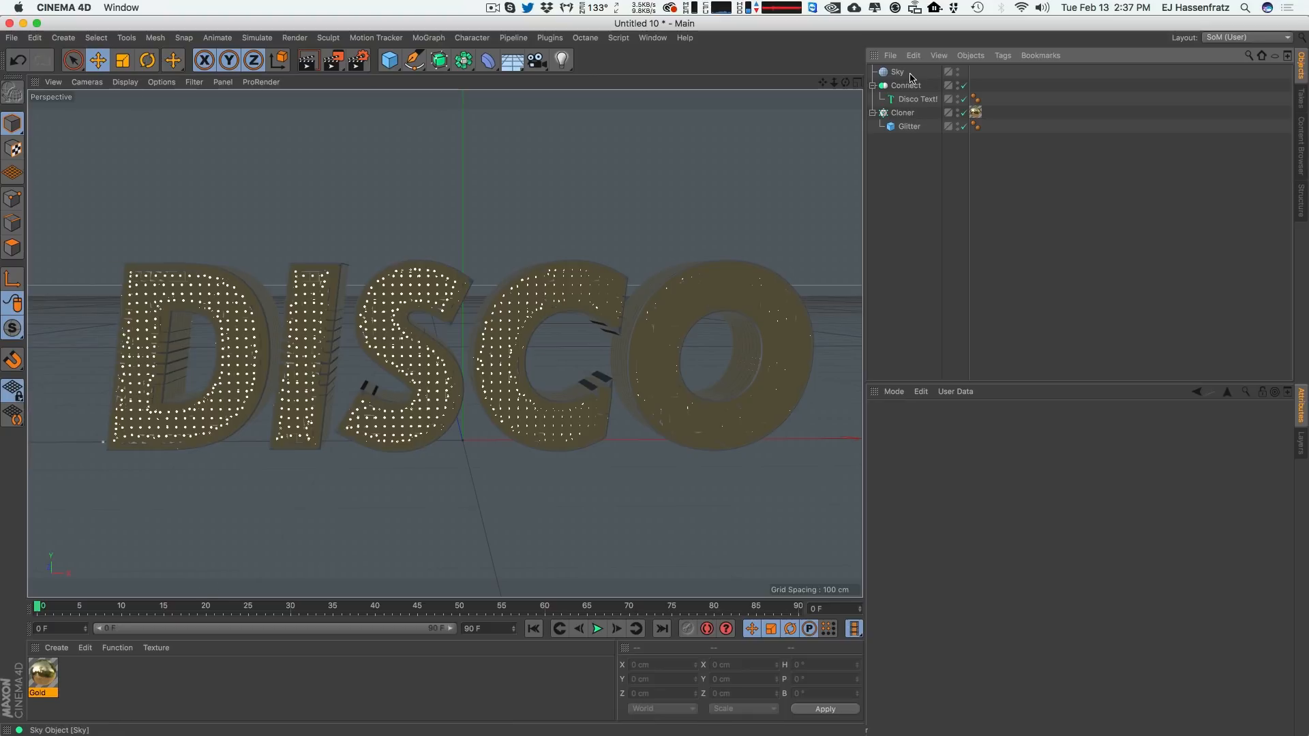
Create a new material, open it in the Material Editor and name it Gradient.
double_click(103, 680)
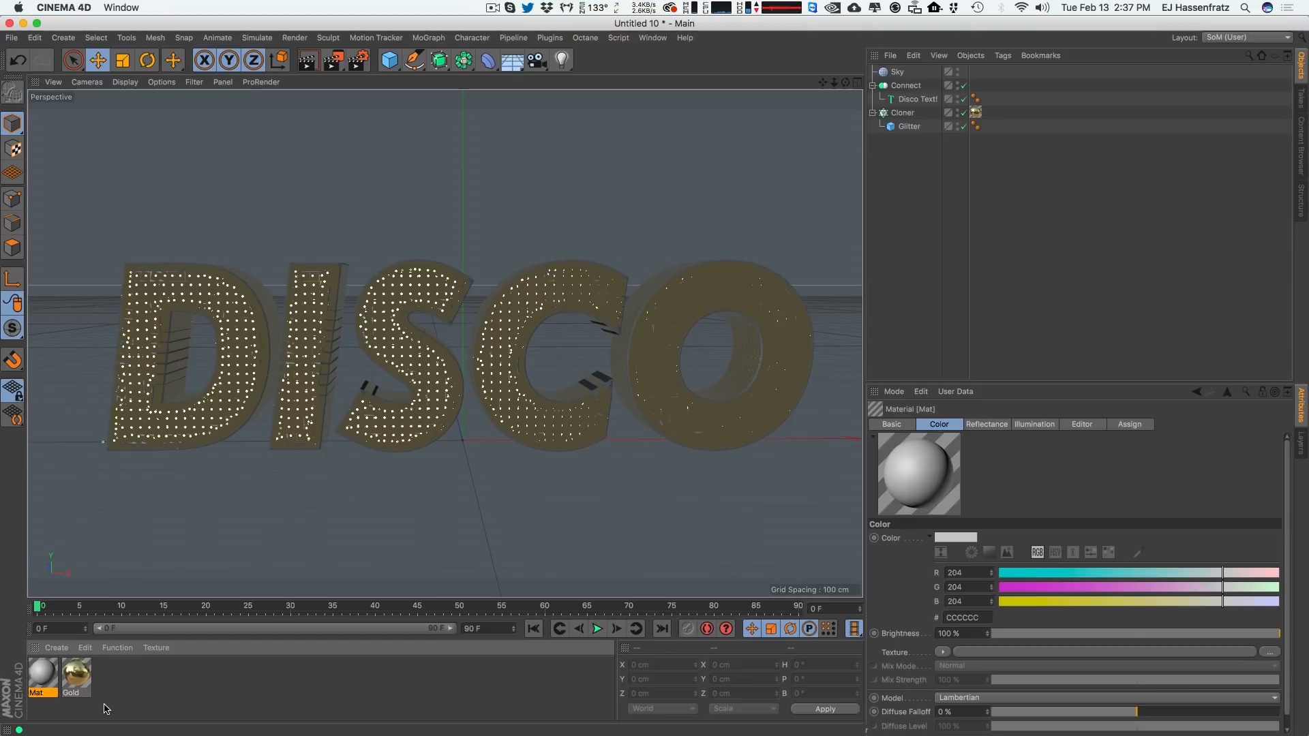
double_click(42, 675)
drag(376, 99, 668, 102)
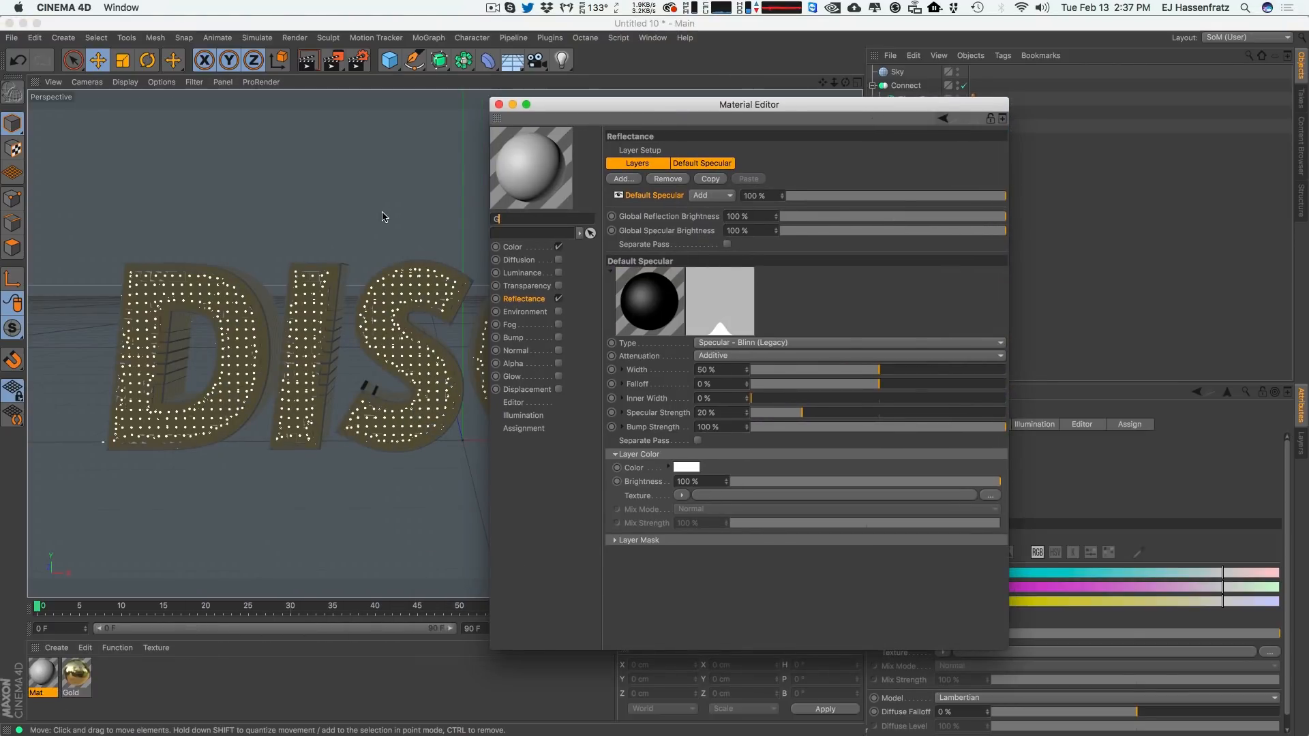
text(t)
key(Return)
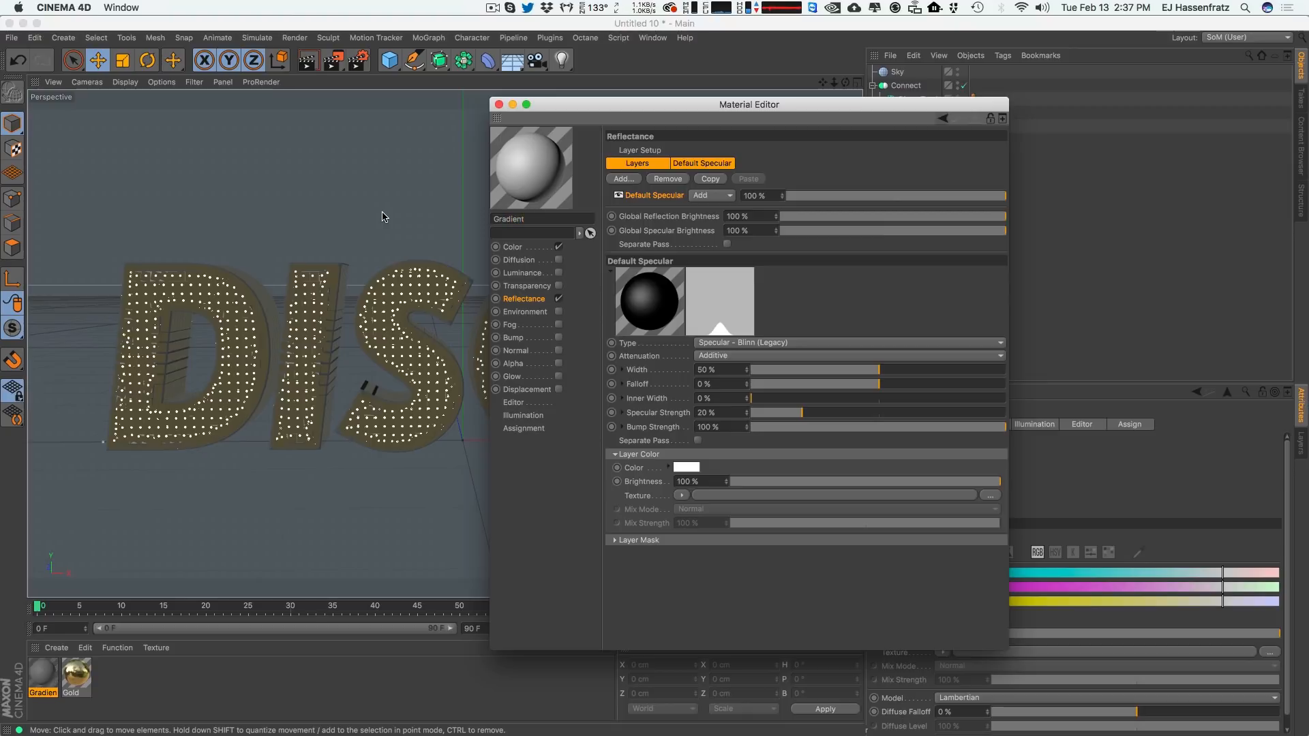
Switch the material from Reflectance to Luminance and load a Gradient shader as the Luminance texture.
click(559, 299)
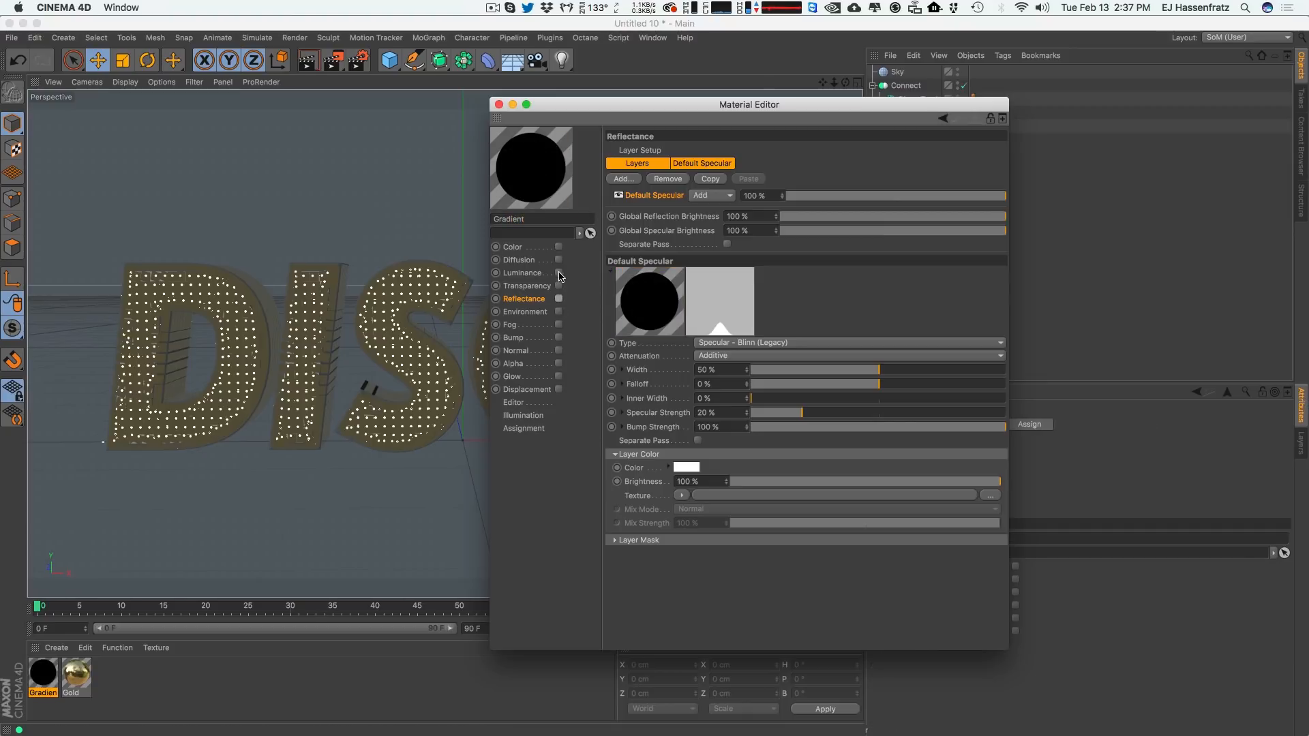
click(559, 273)
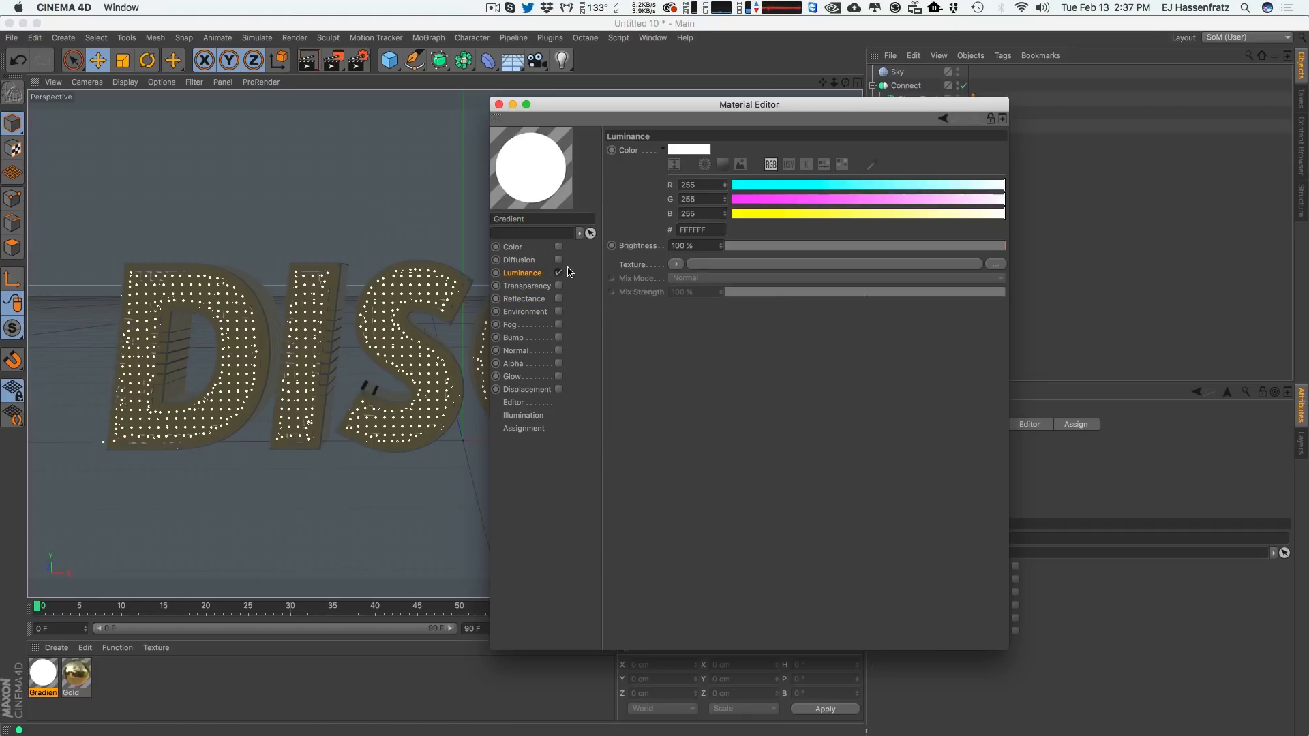
click(683, 266)
click(712, 415)
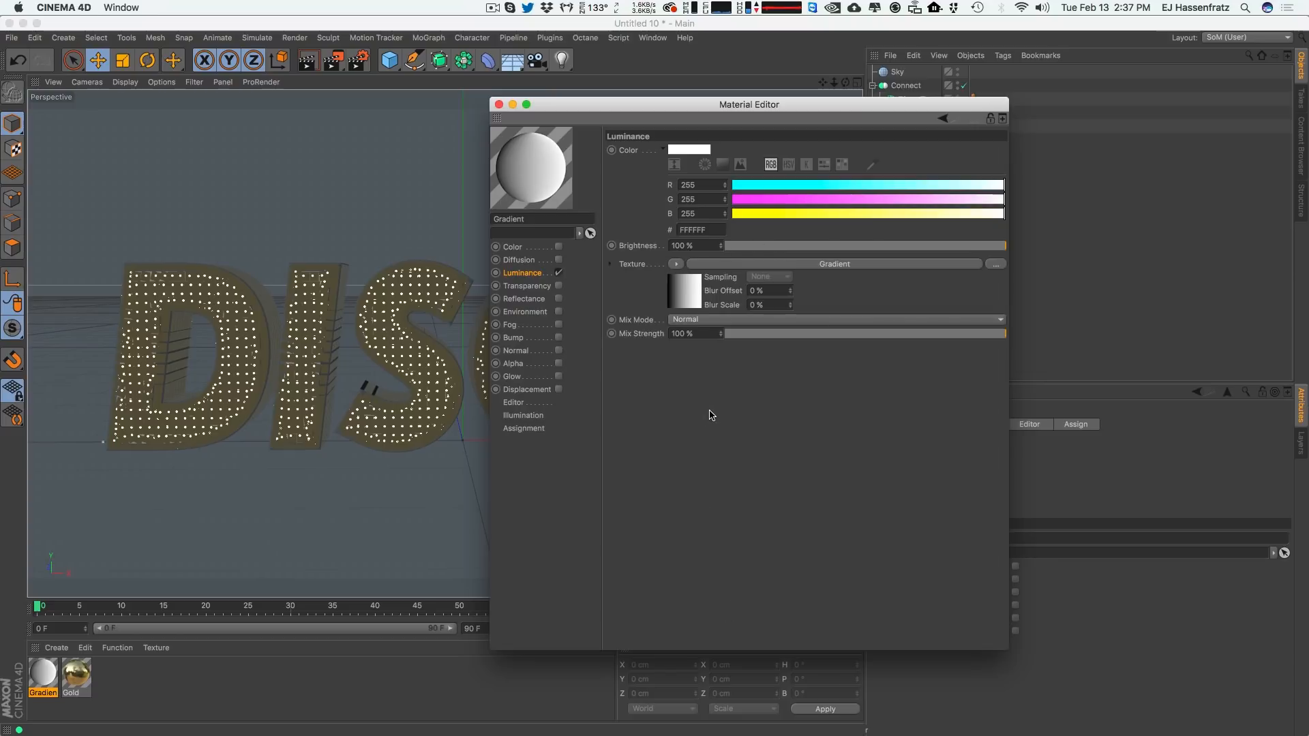
Apply the Gradient material to the Sky object.
drag(709, 105, 817, 148)
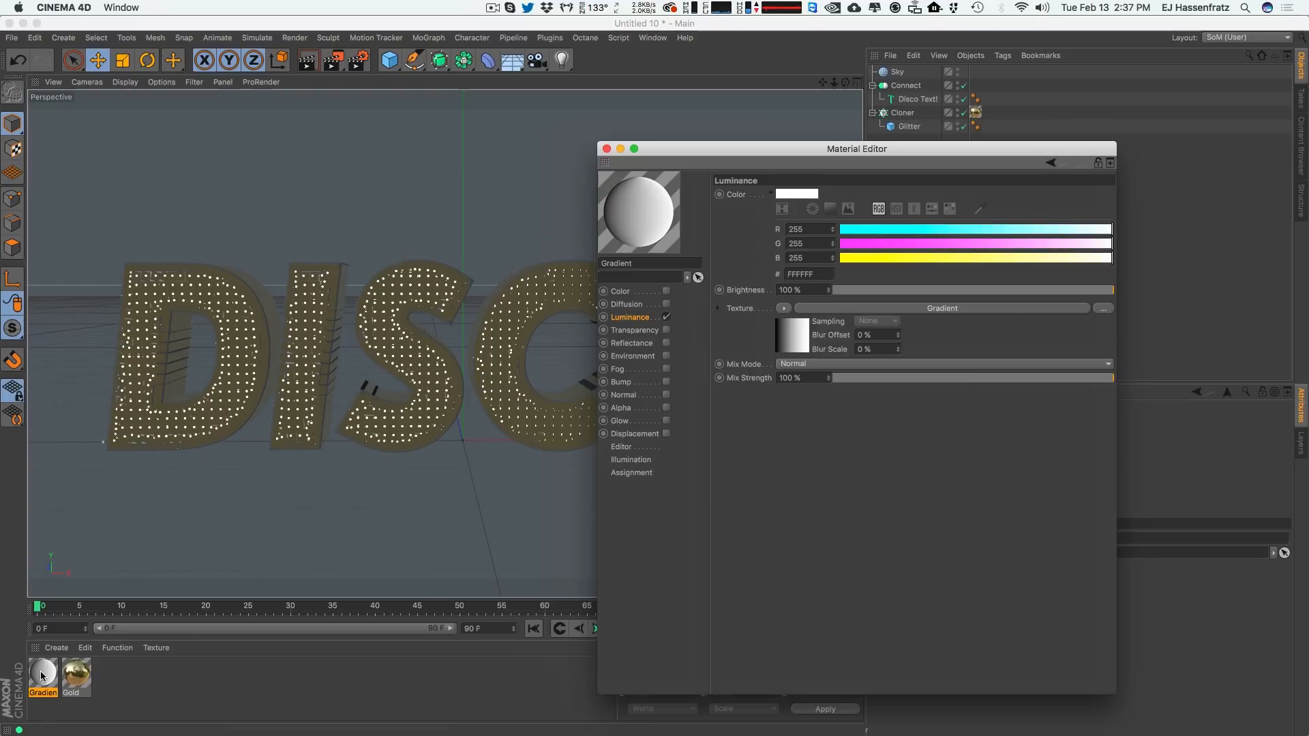
drag(41, 675, 894, 73)
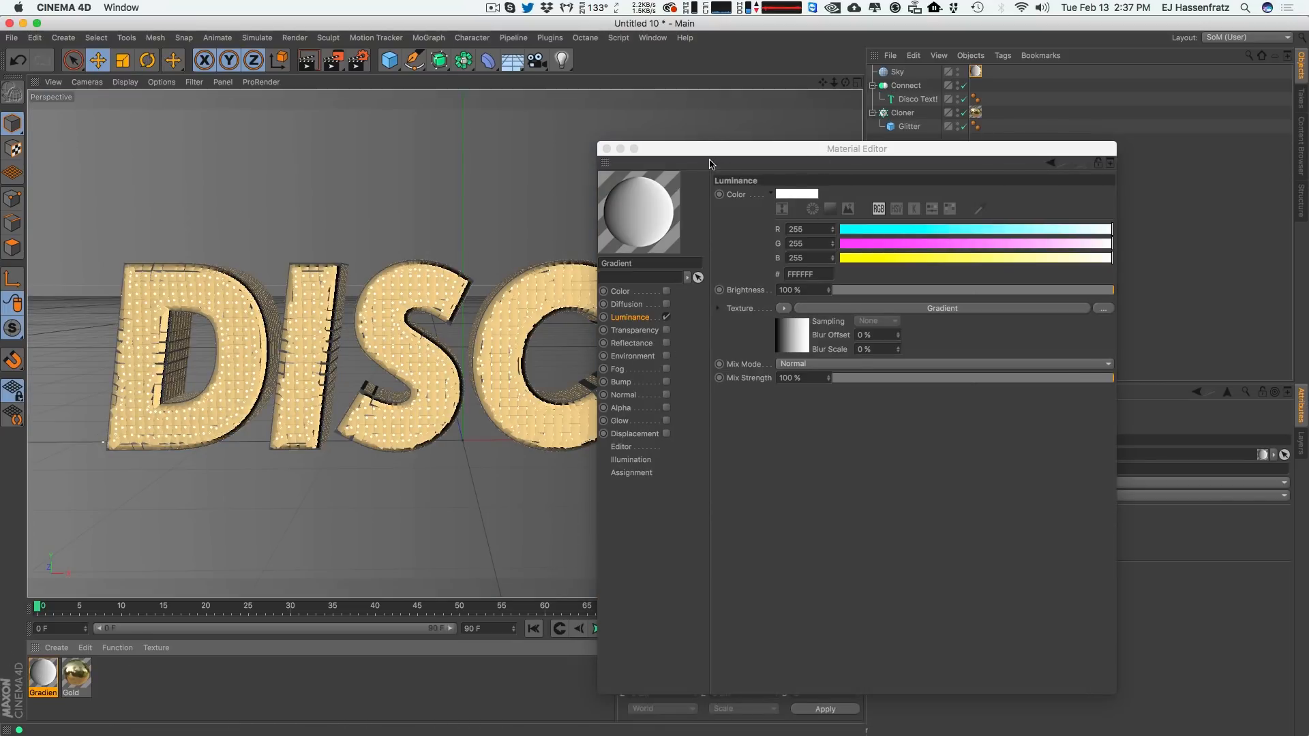
Open the Luminance Gradient shader and set its Type to 2D - V.
drag(709, 164, 818, 159)
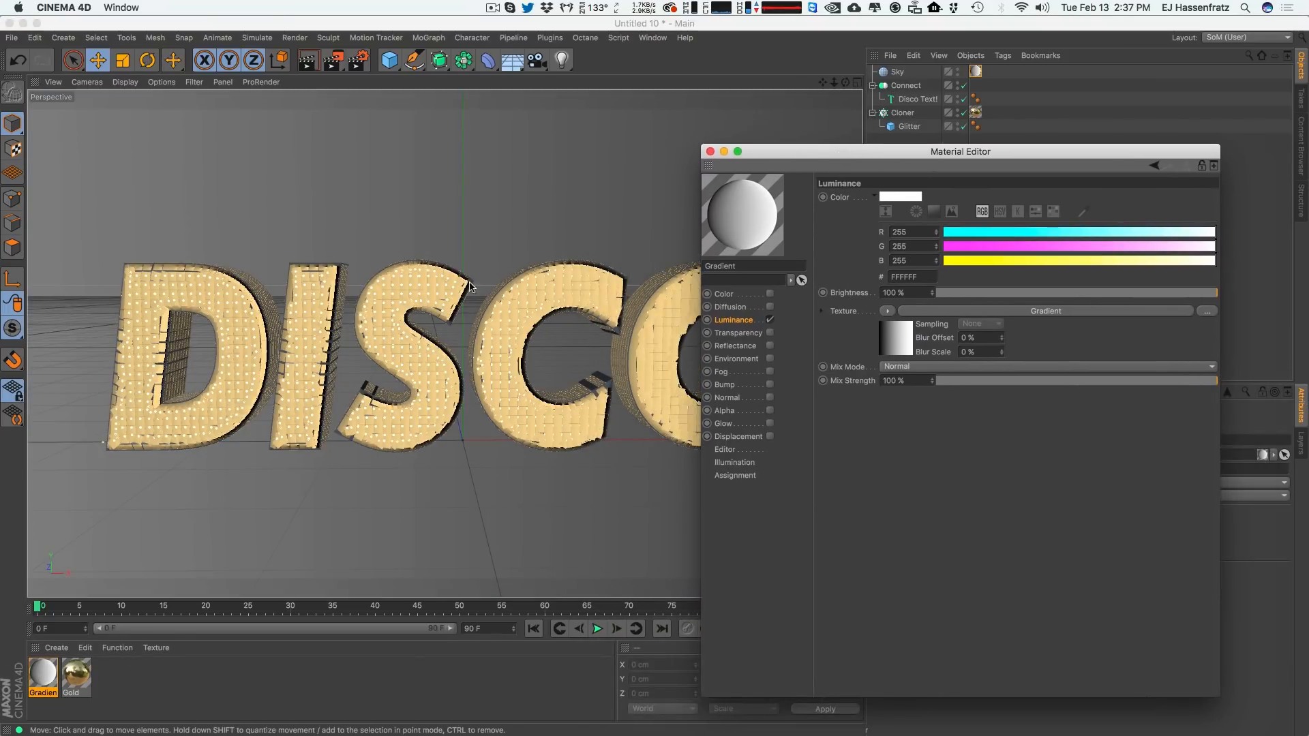
click(953, 312)
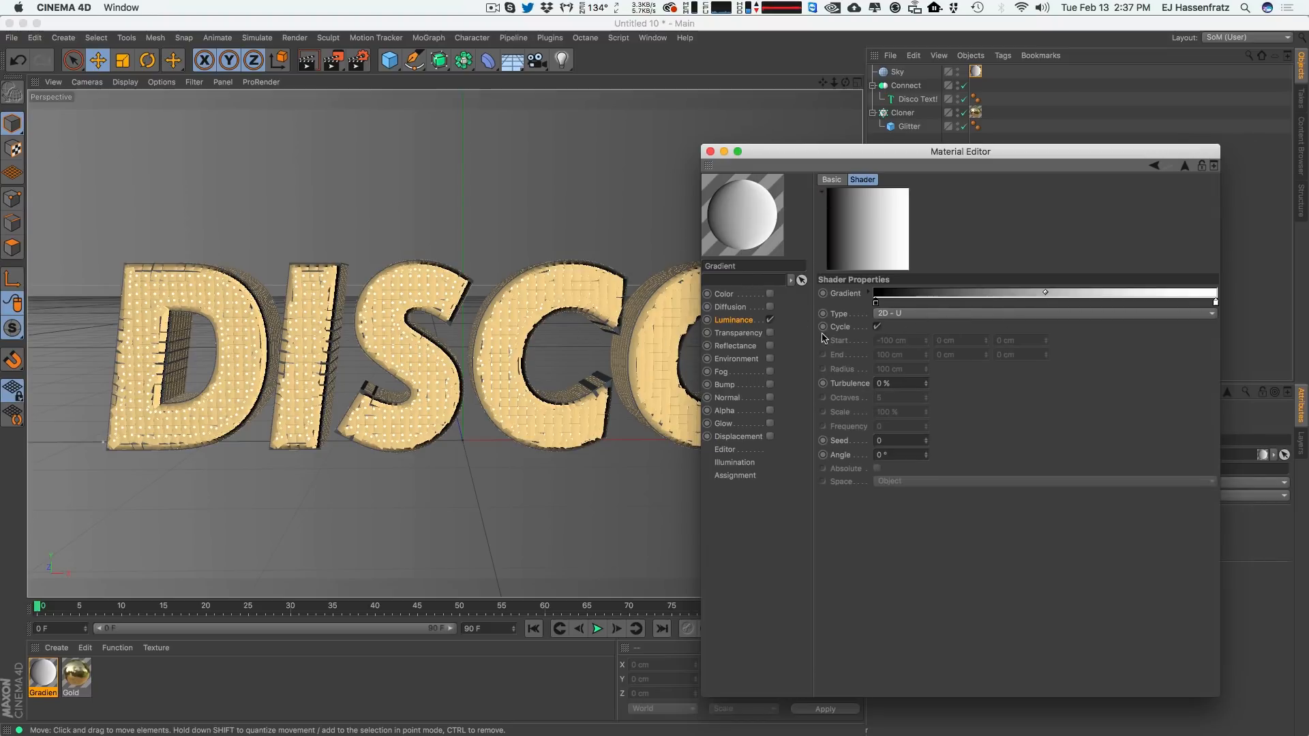
click(917, 314)
click(927, 326)
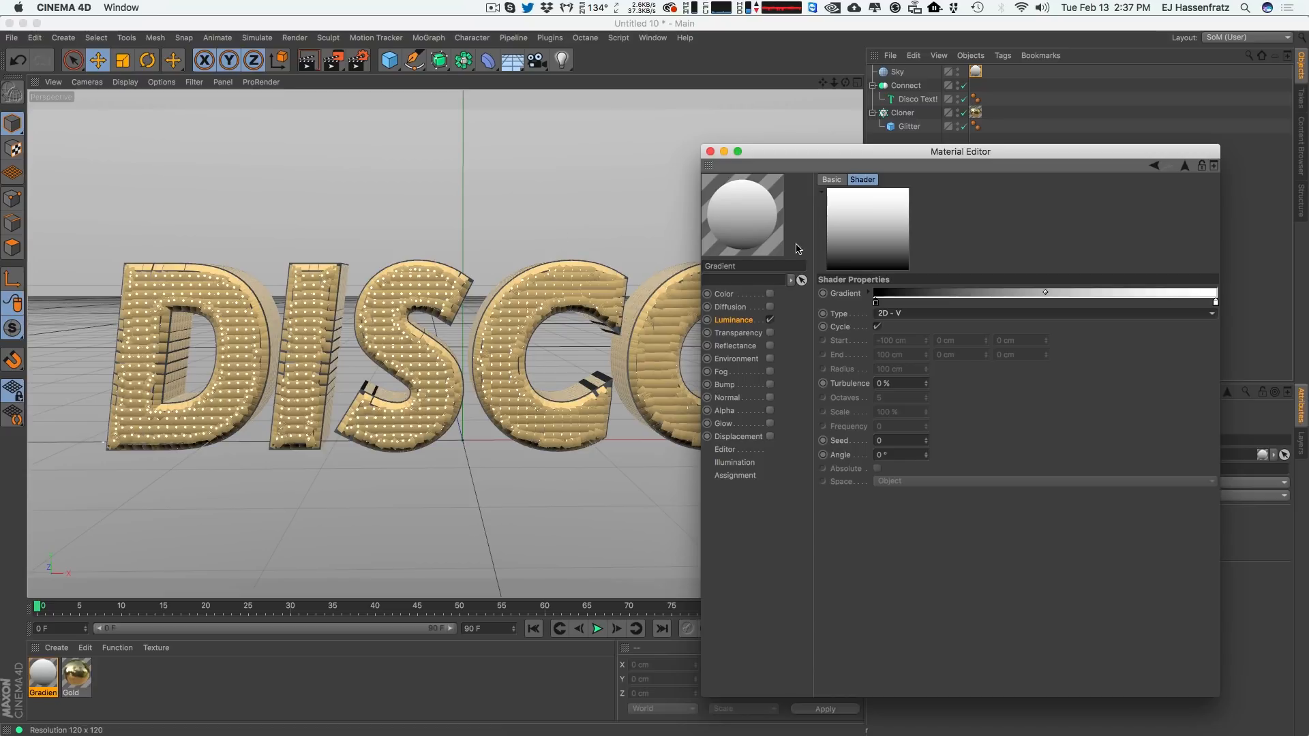
Enable Render Instances on the Cloner object.
click(857, 81)
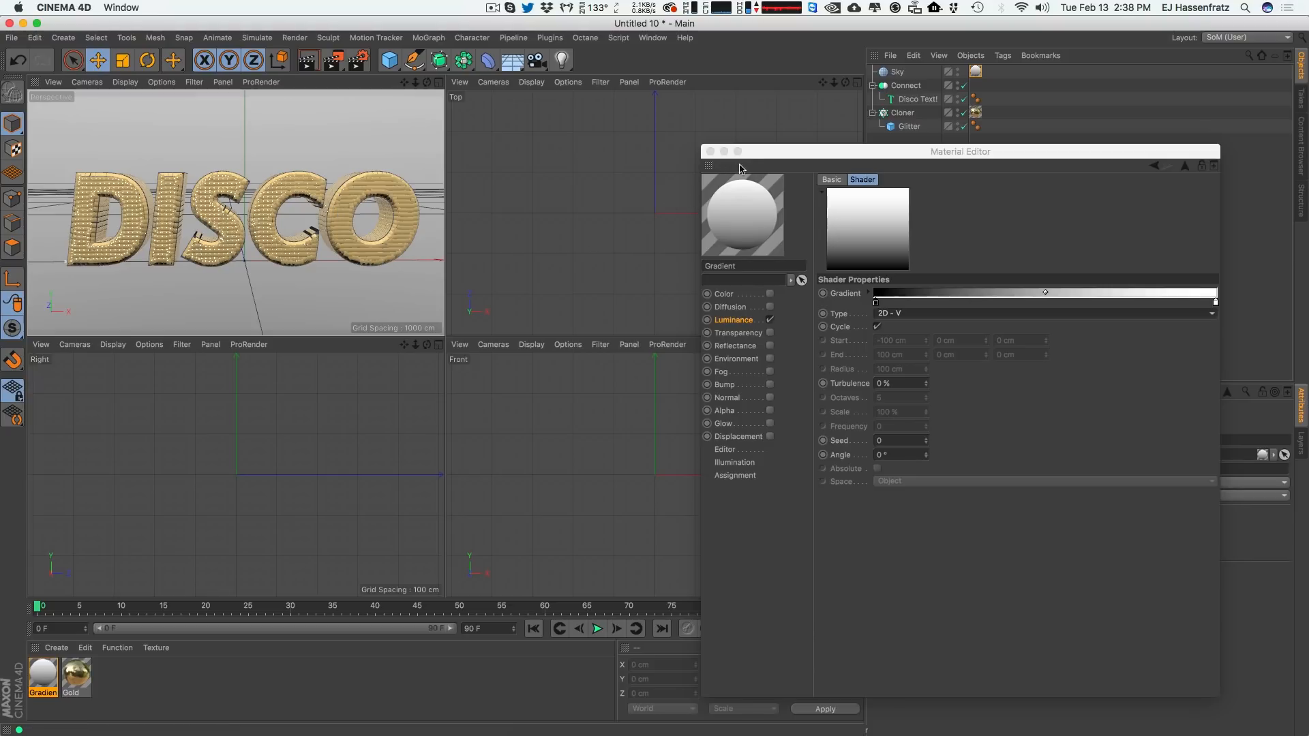
click(895, 113)
drag(939, 156, 519, 158)
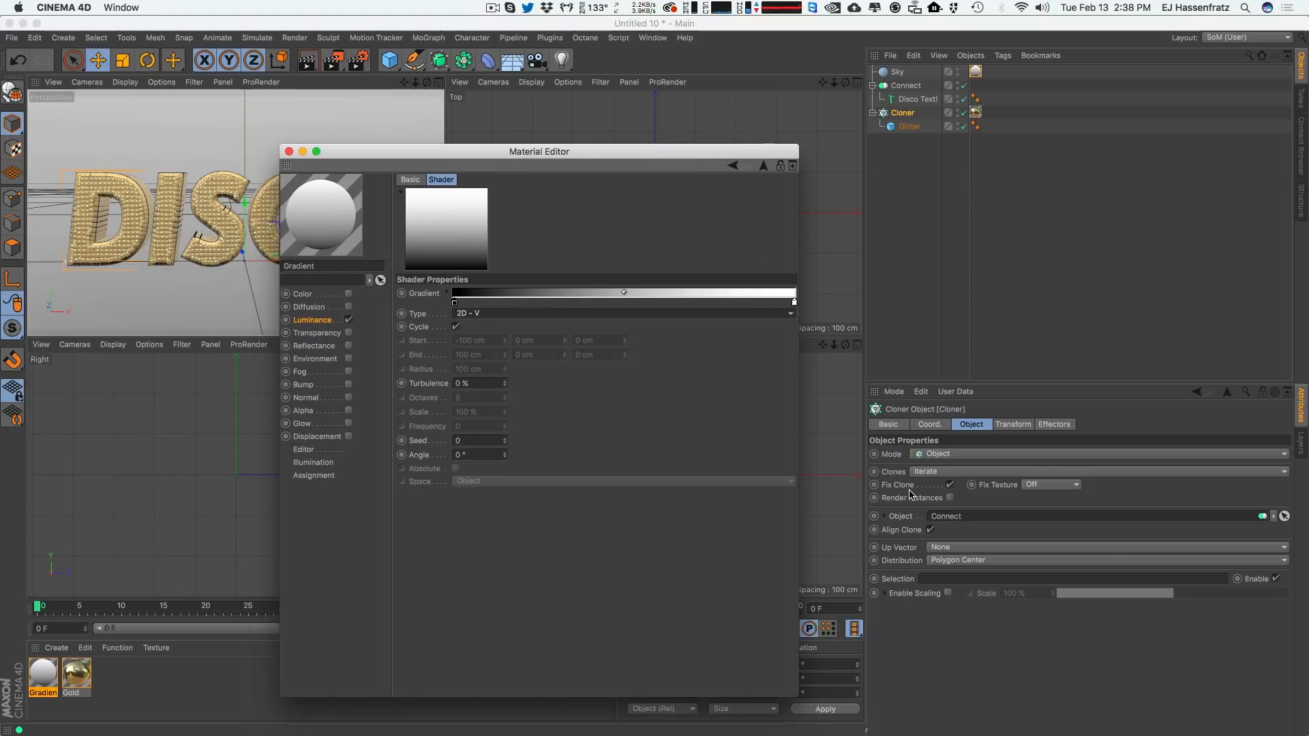
click(950, 498)
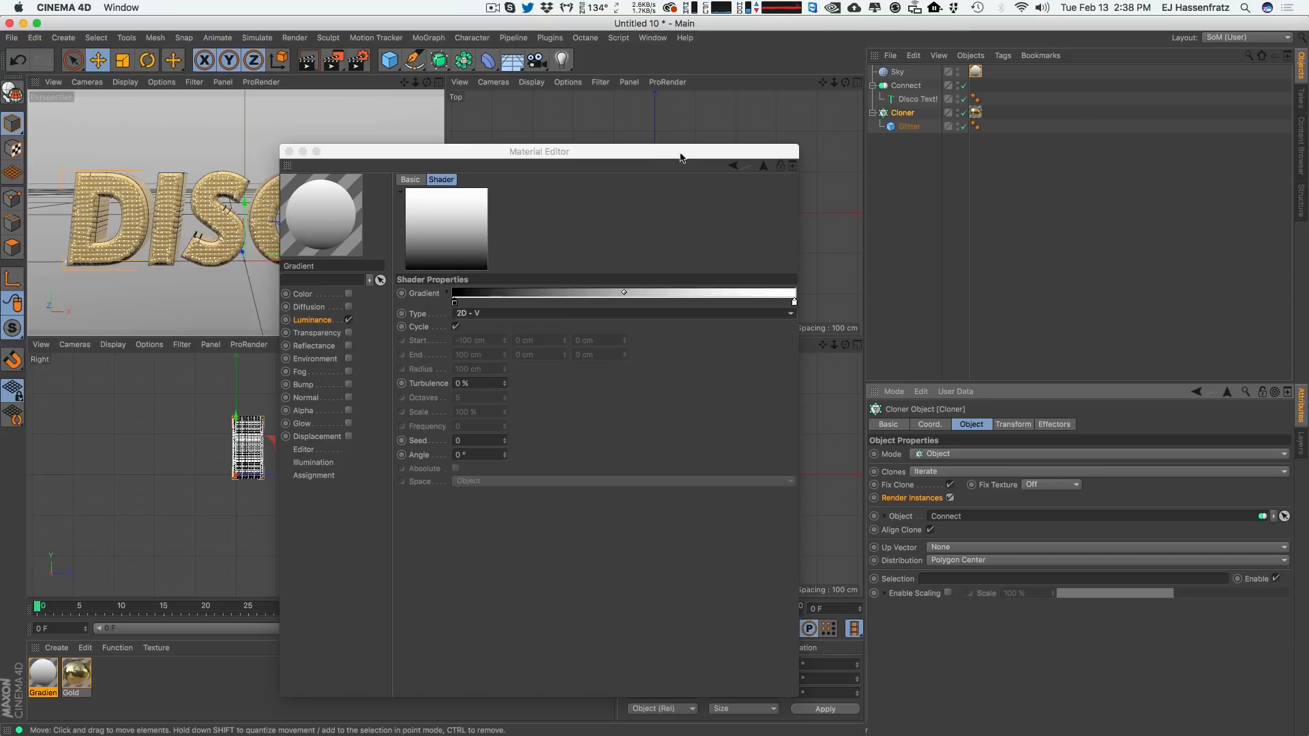
Draw an interactive render region in the perspective view and resize it to frame the DISCO title.
drag(646, 157, 828, 117)
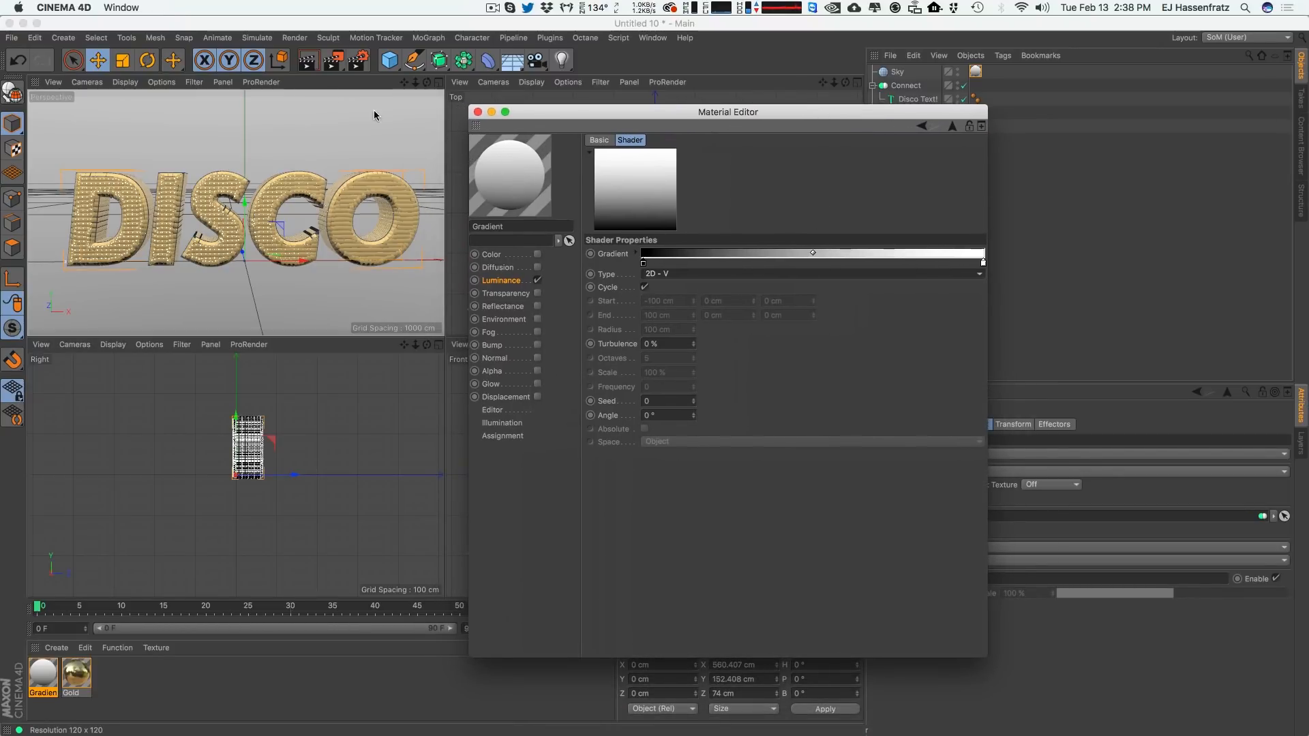
drag(358, 60, 375, 372)
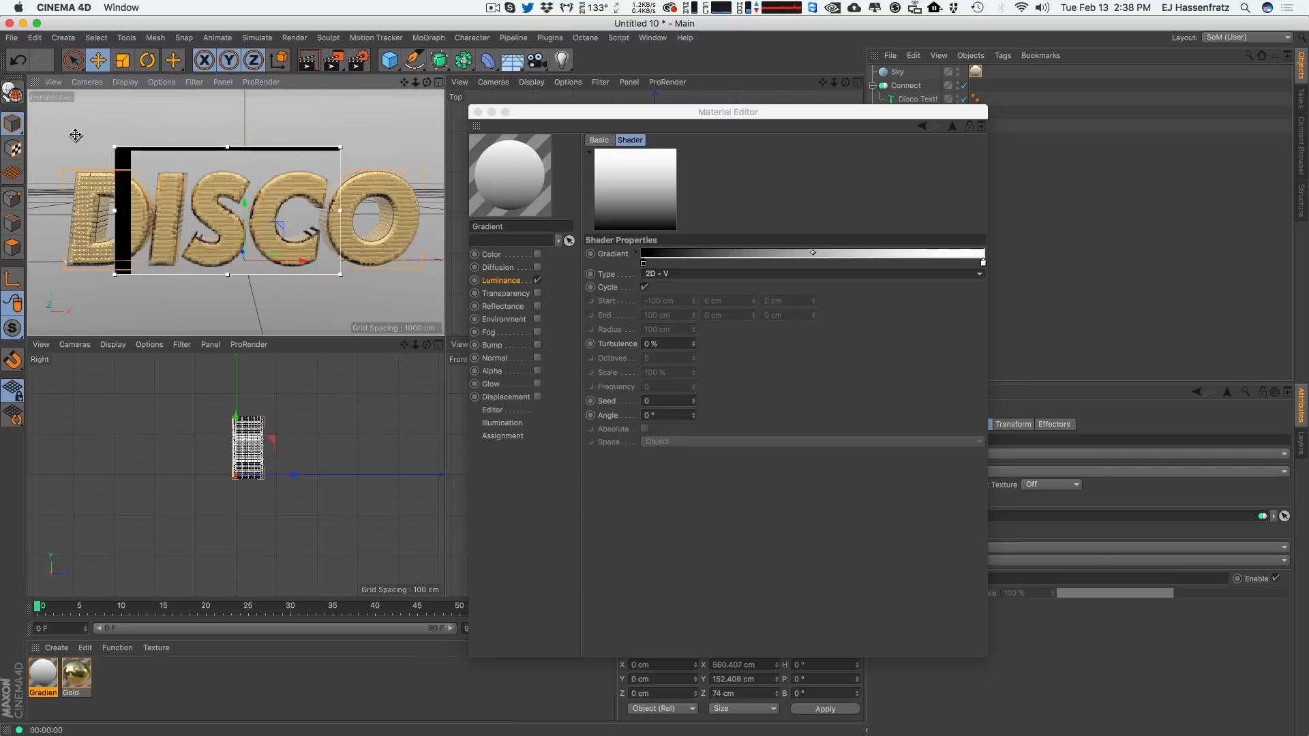
drag(75, 135, 57, 133)
drag(340, 275, 431, 298)
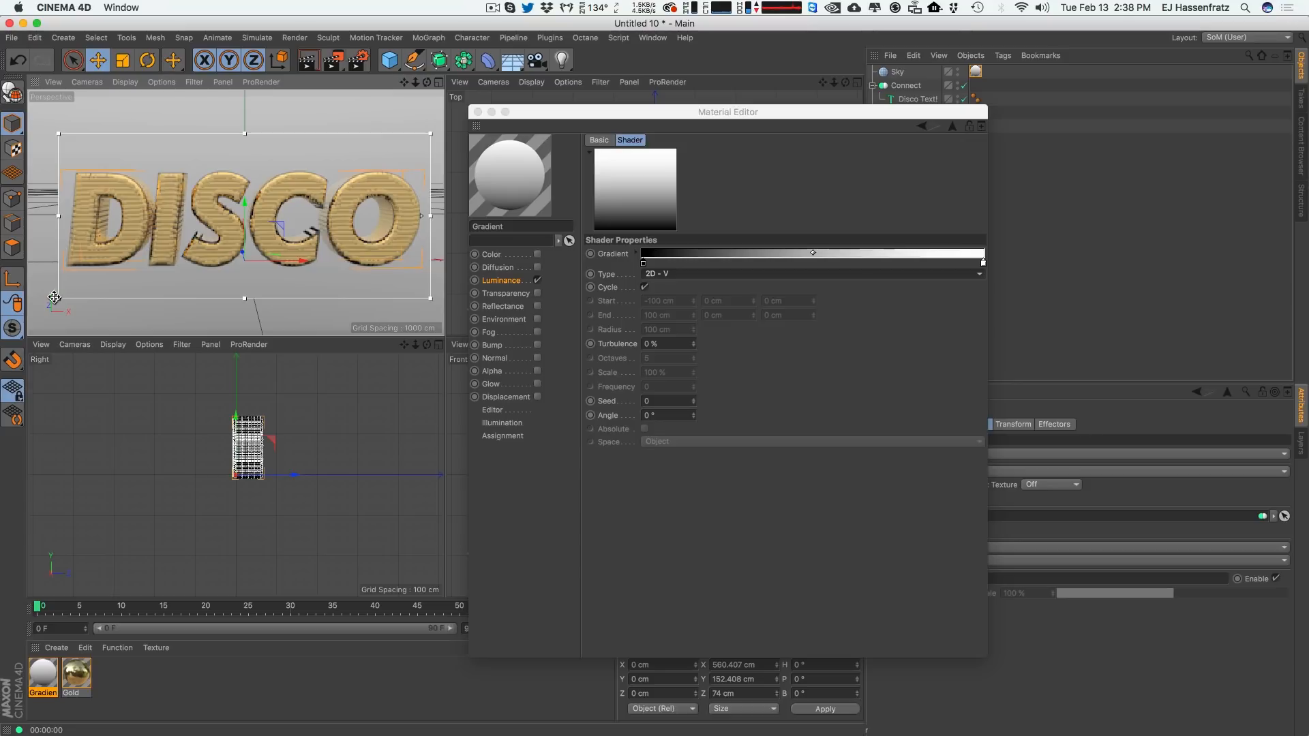
drag(58, 298, 51, 299)
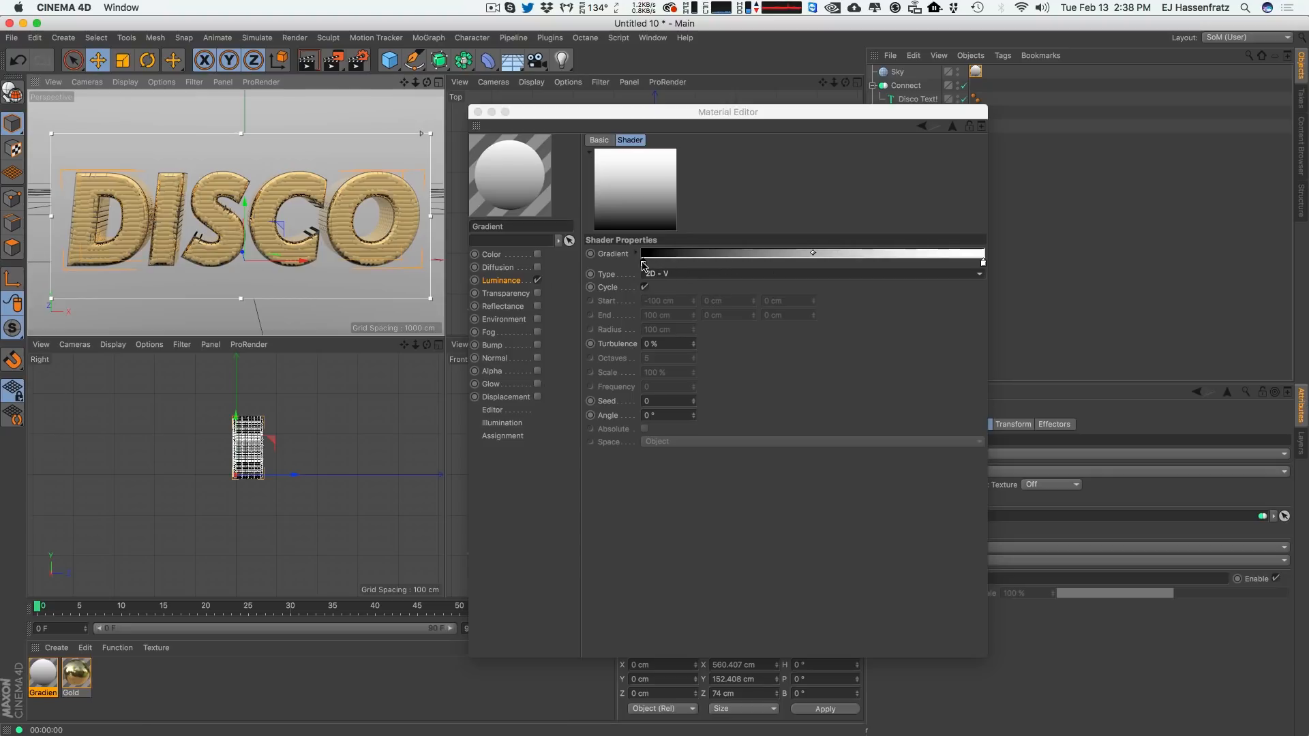
Move the gradient's black knot inward and color the middle knot a light orange.
drag(644, 265, 743, 266)
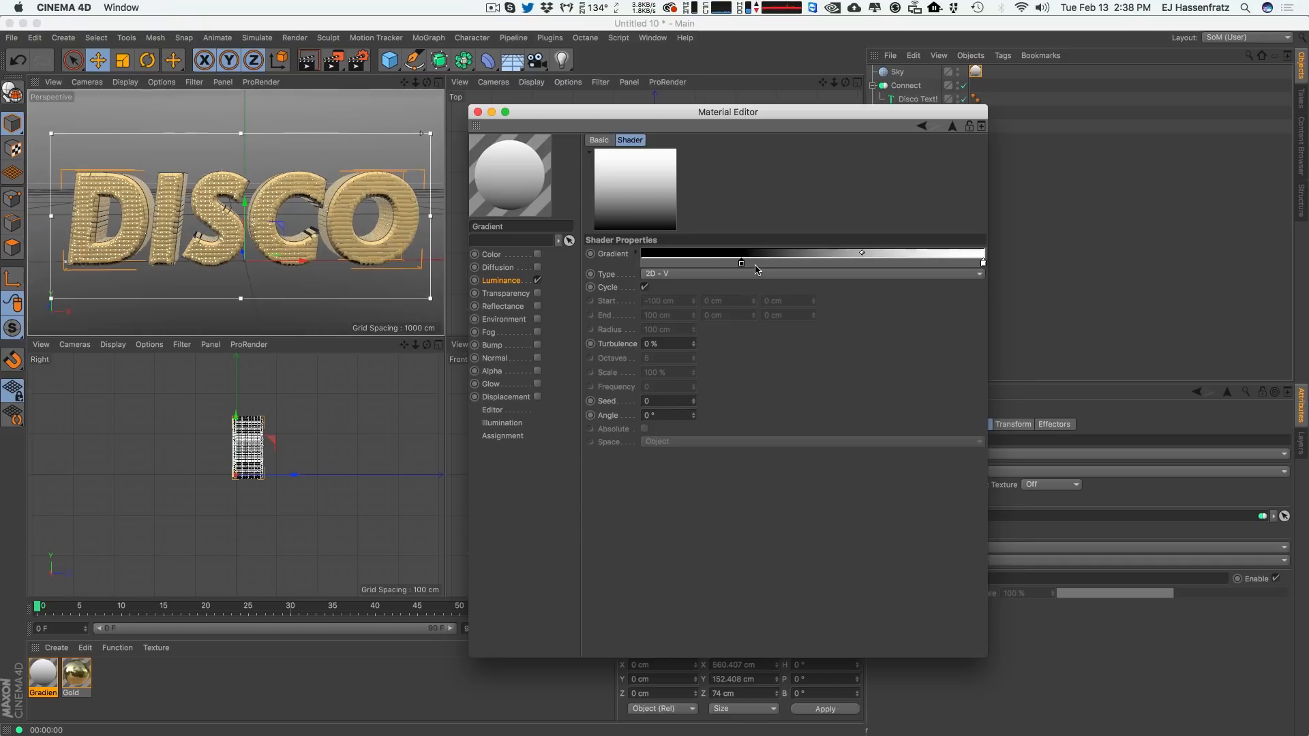
double_click(851, 263)
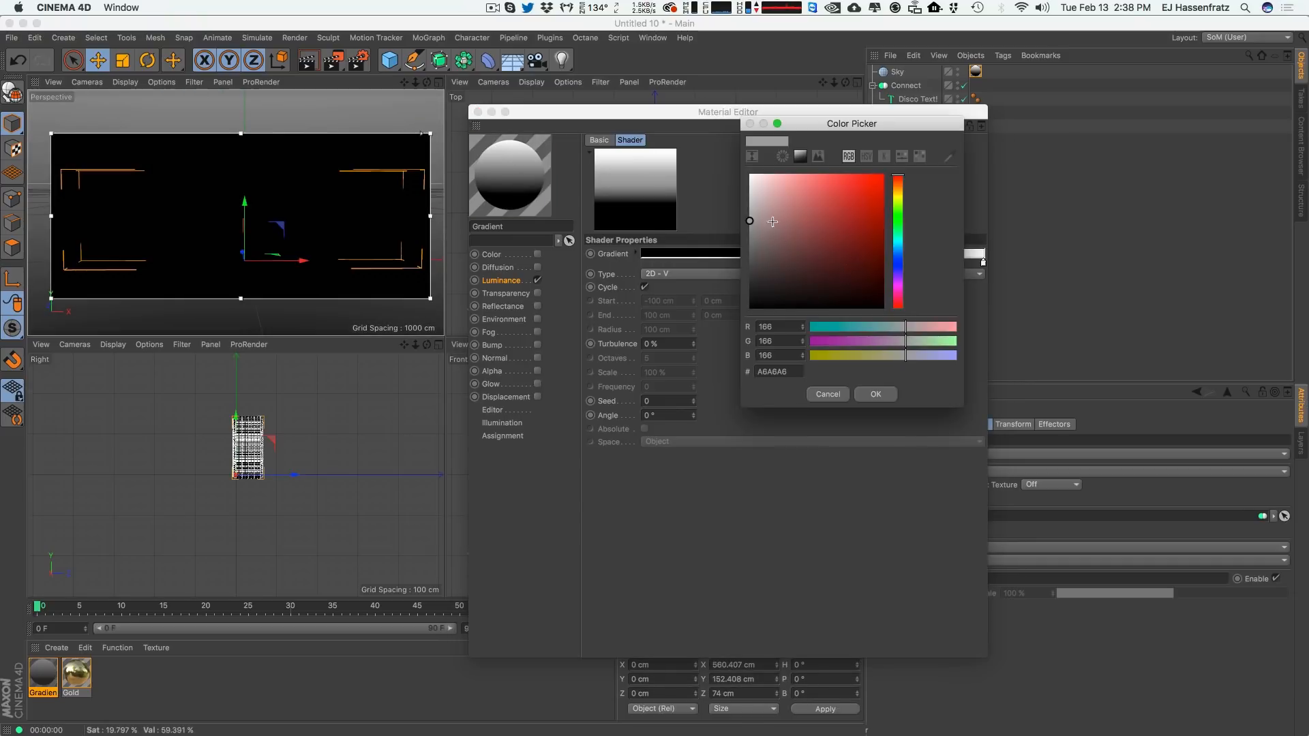
drag(772, 221, 808, 182)
click(898, 191)
click(874, 395)
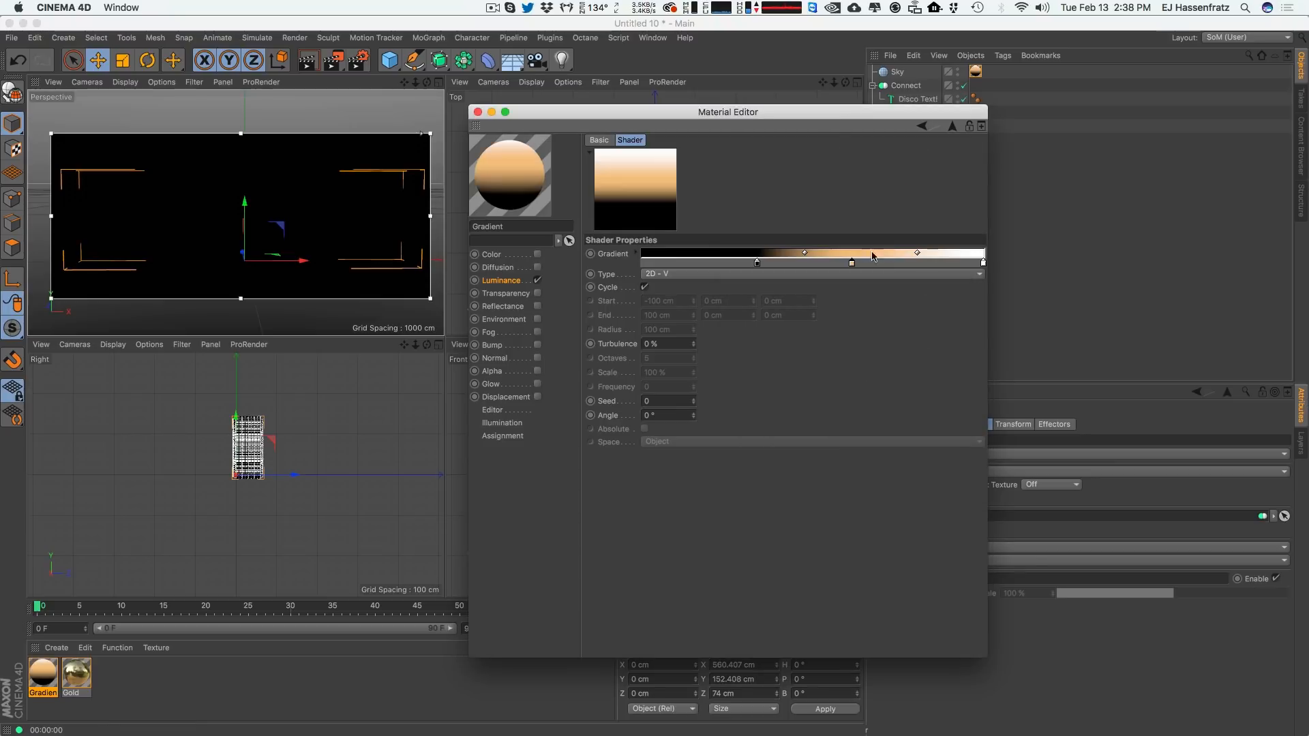
Color the next gradient knot a dark brown.
double_click(758, 264)
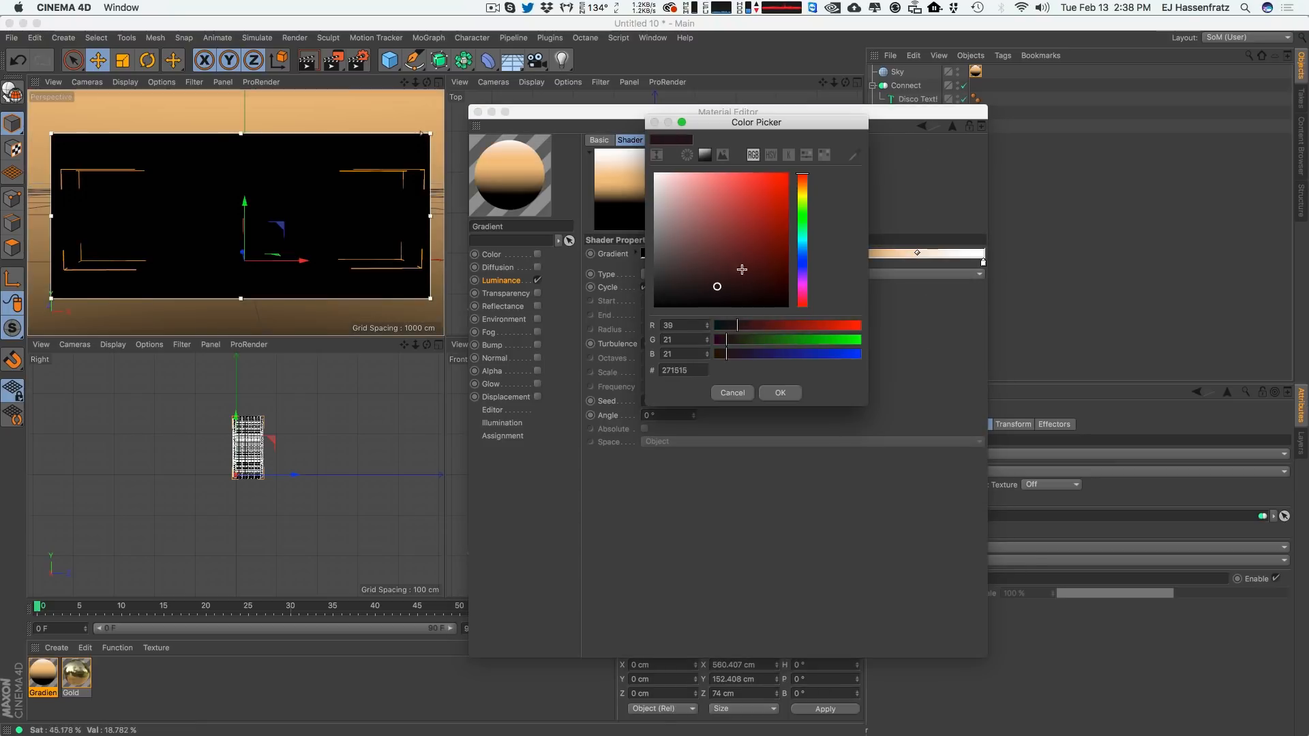
click(802, 190)
click(737, 268)
click(774, 391)
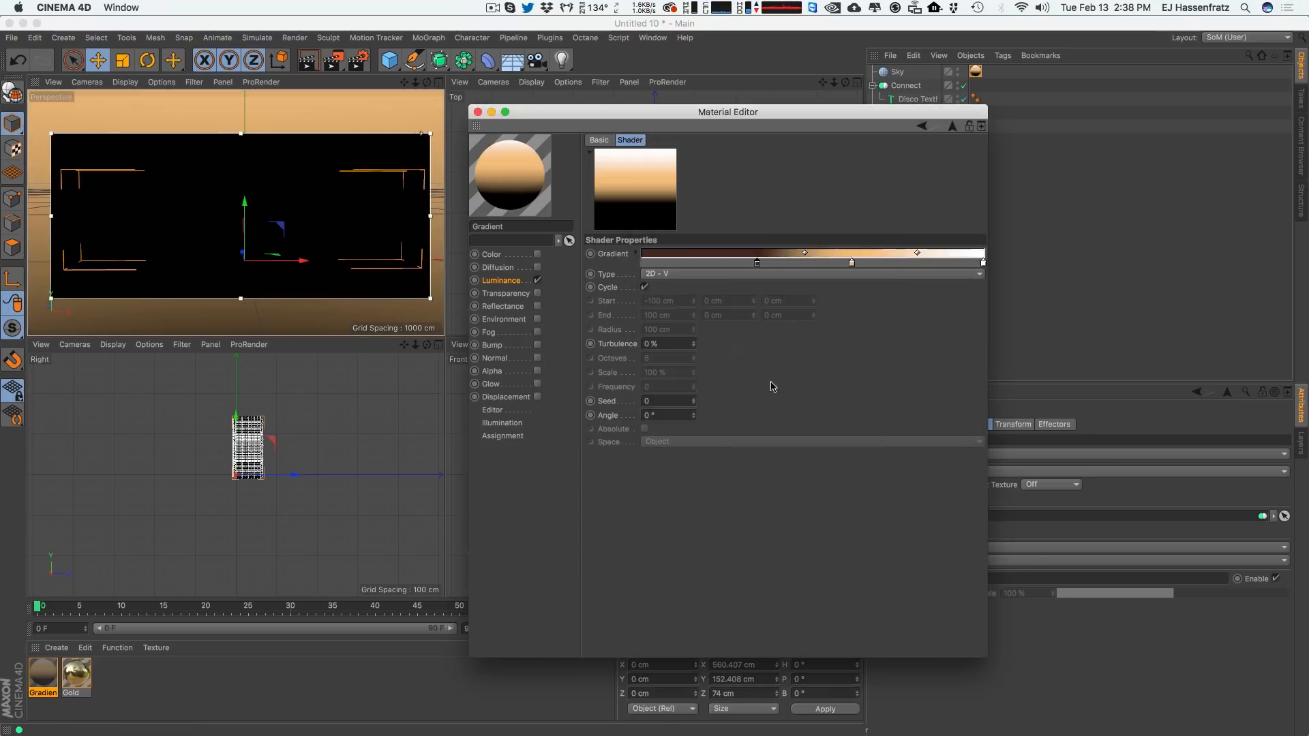
Add a near-black knot at the gradient's dark end and shift a blend handle toward the light end.
double_click(690, 262)
drag(647, 259, 638, 309)
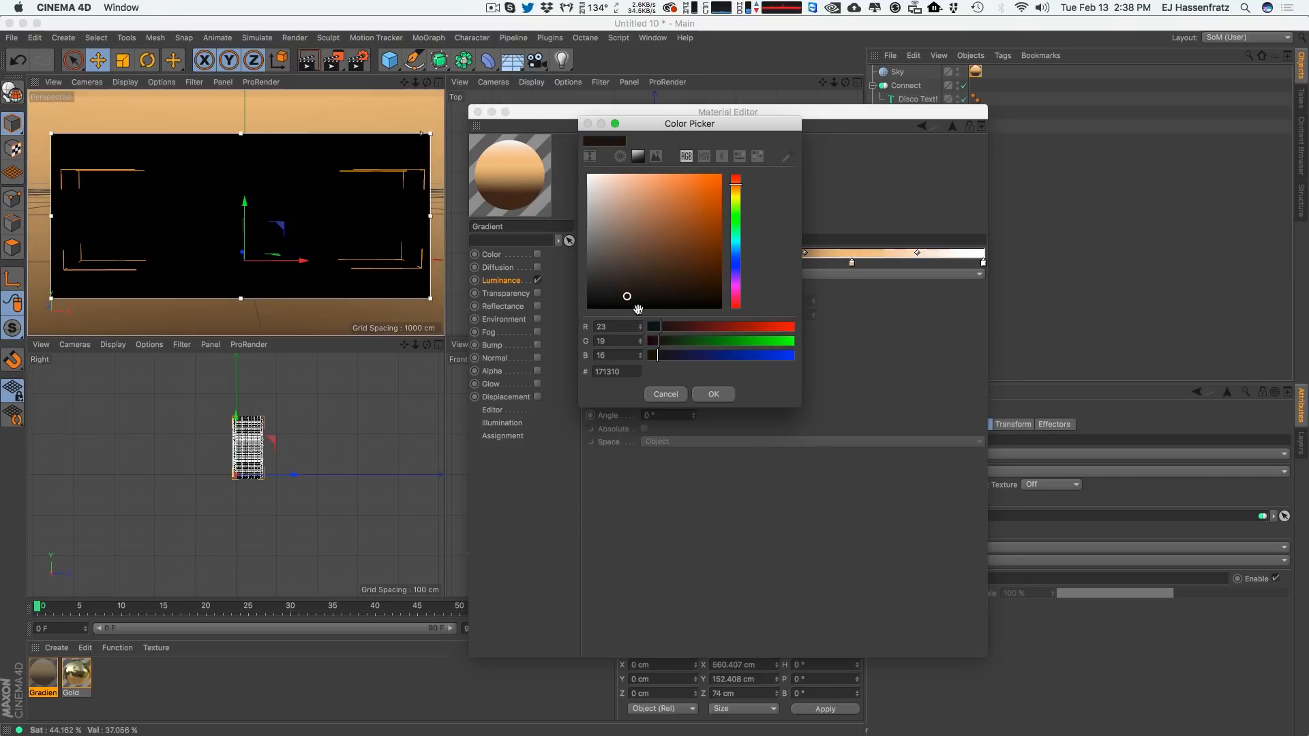
click(714, 394)
drag(917, 253, 877, 256)
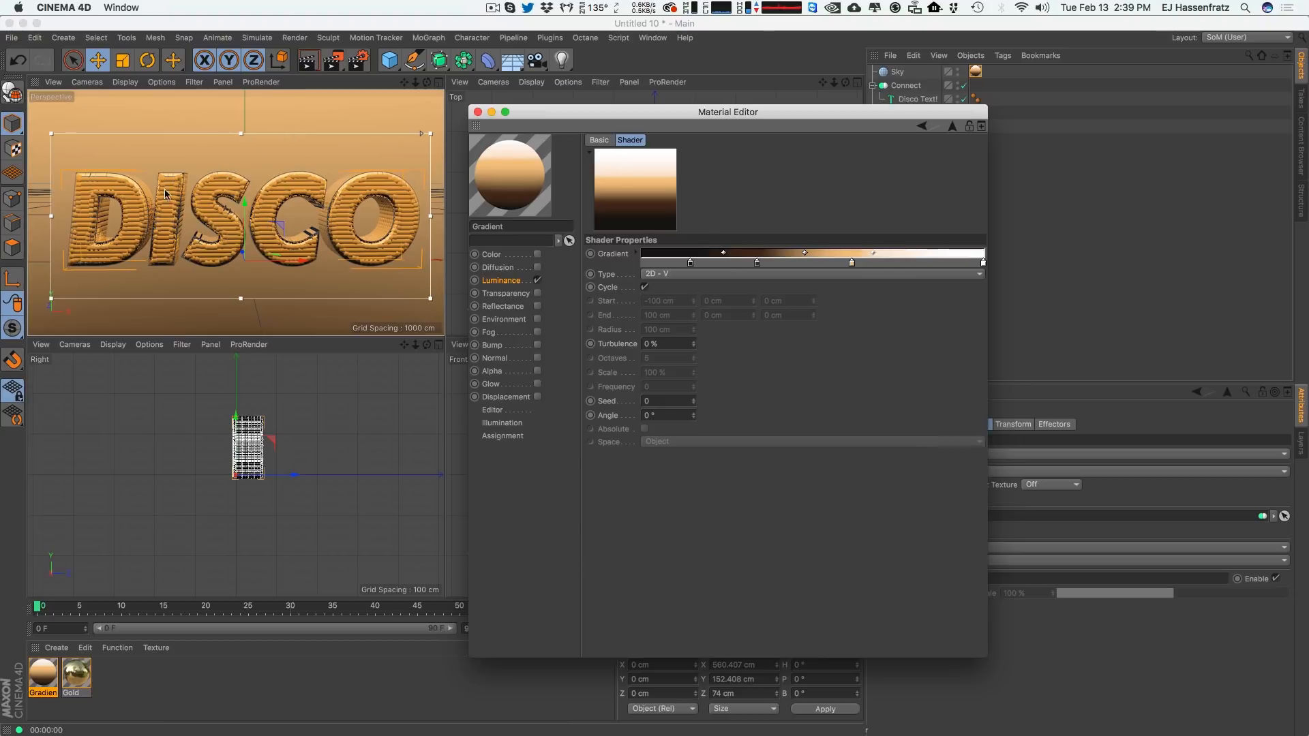
Render a preview of the title against the gradient sky.
alt+drag(165, 190, 154, 146)
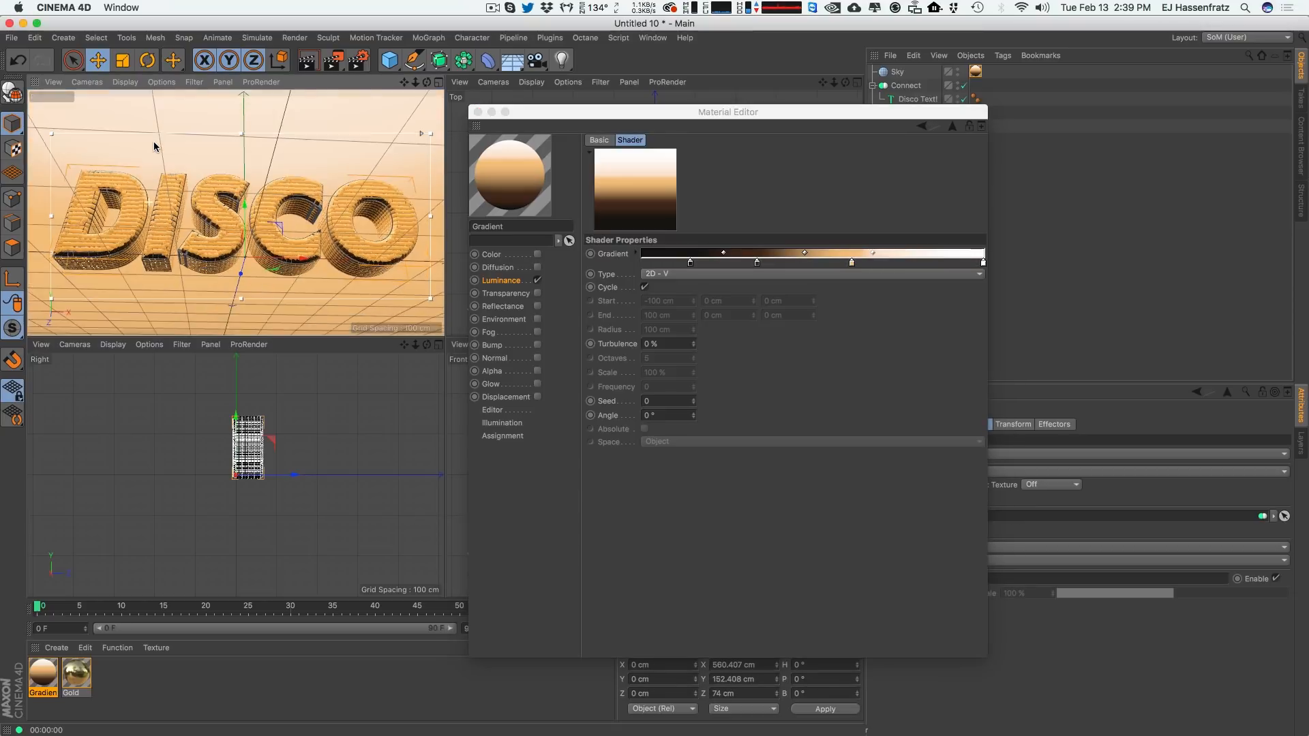
key(ctrl+r)
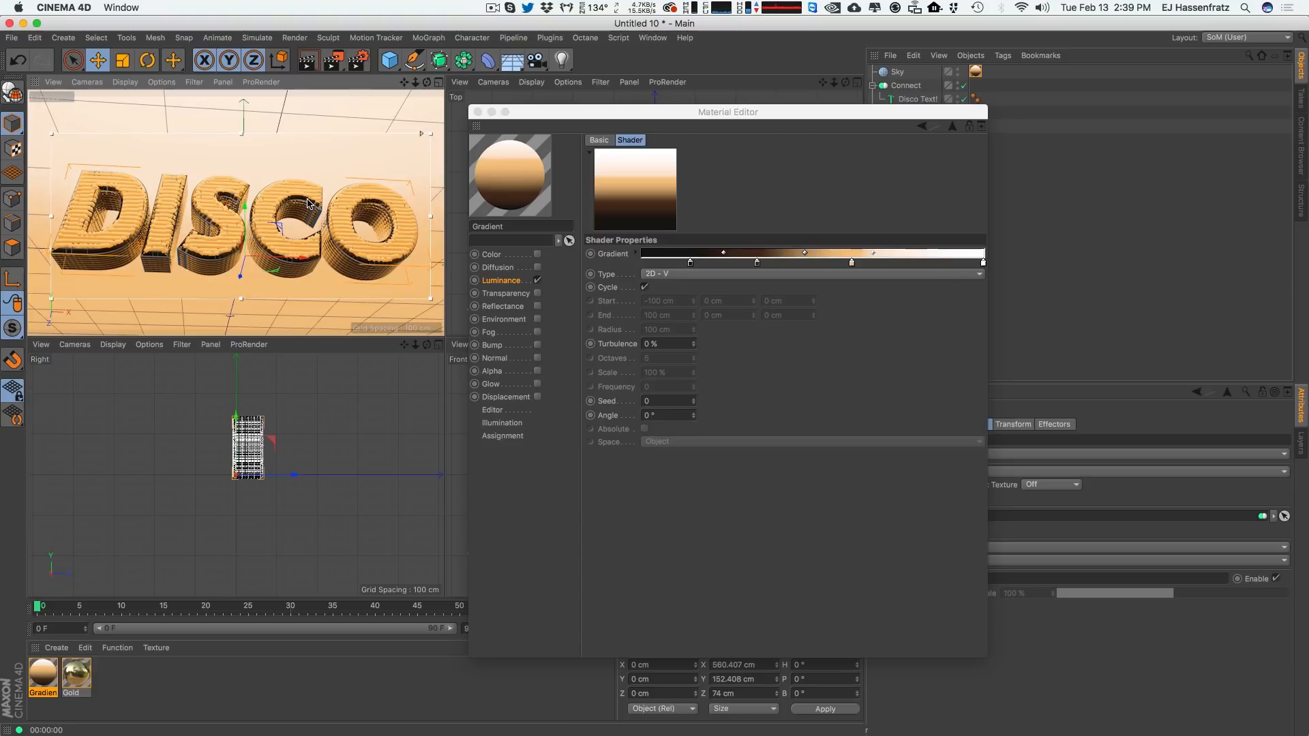
alt+drag(209, 231, 203, 341)
alt+drag(209, 284, 208, 248)
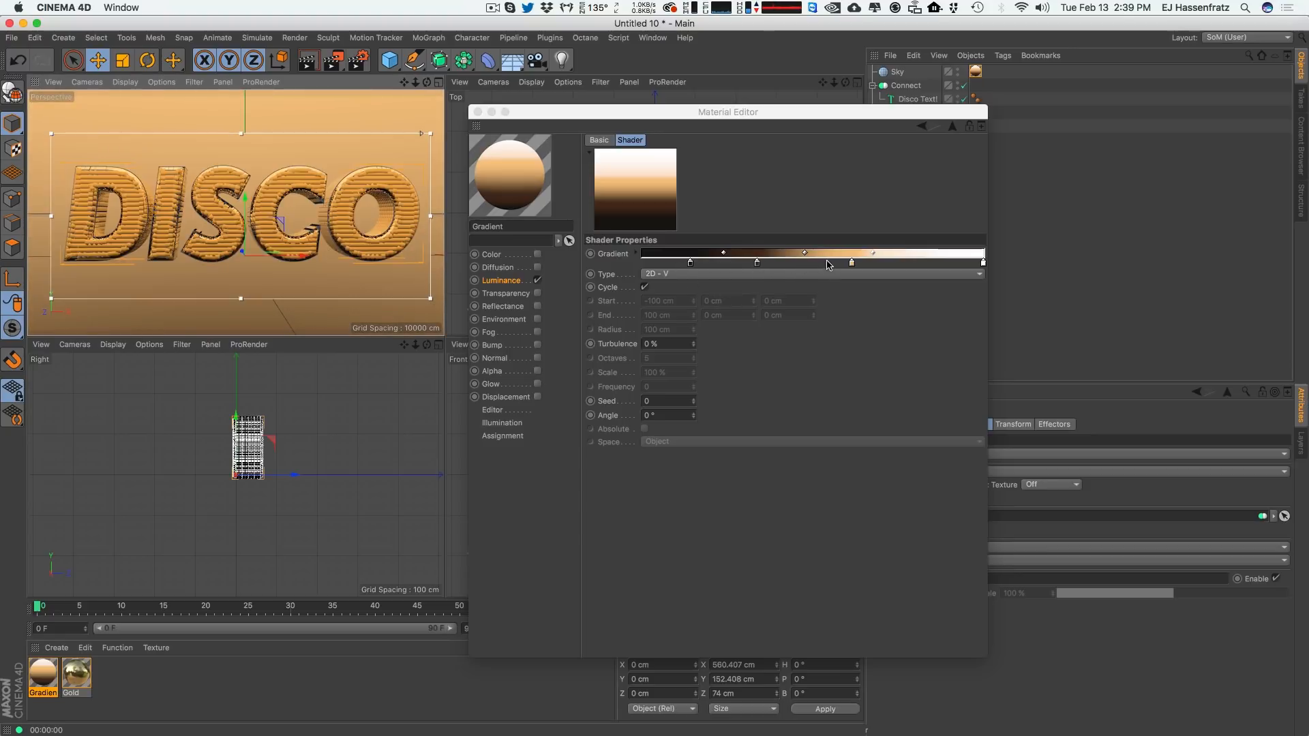
Reposition the gradient knots, sliding the lighter knots toward the light end and the dark knots slightly inward.
click(850, 263)
drag(851, 264, 870, 264)
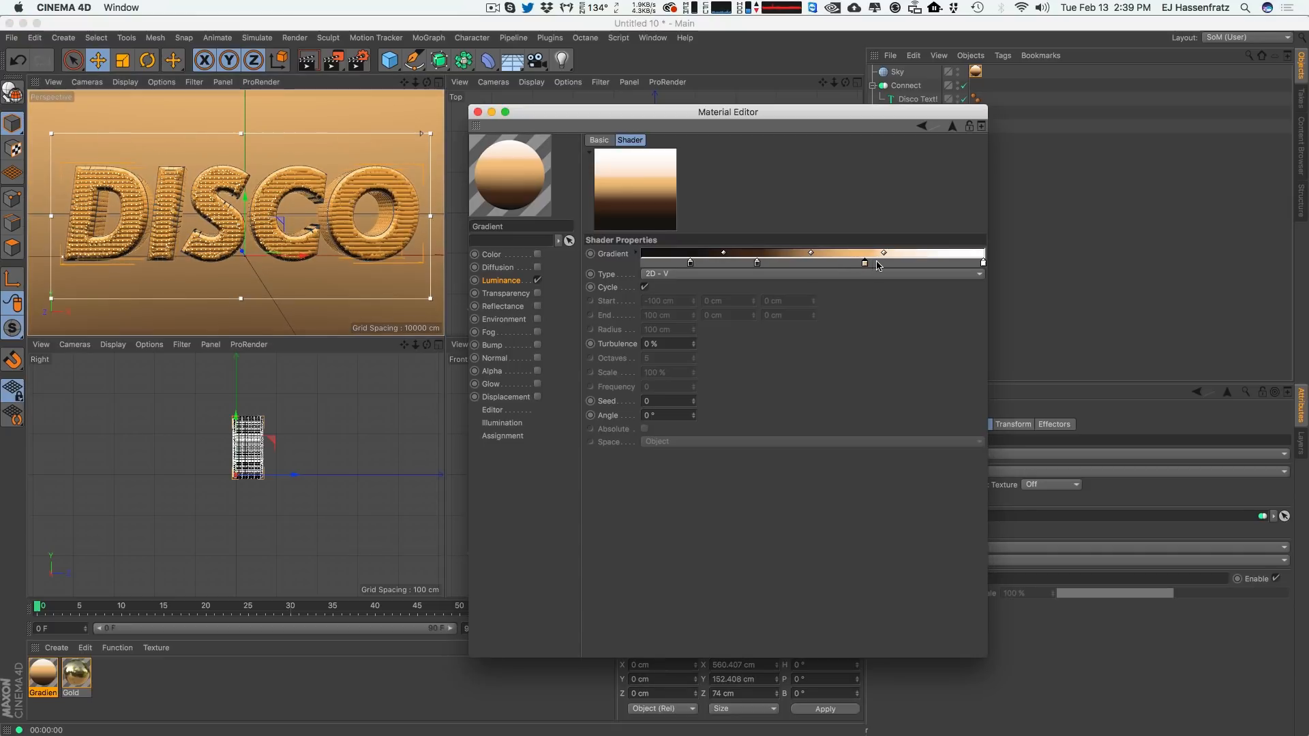
drag(756, 265, 796, 264)
drag(688, 268, 736, 265)
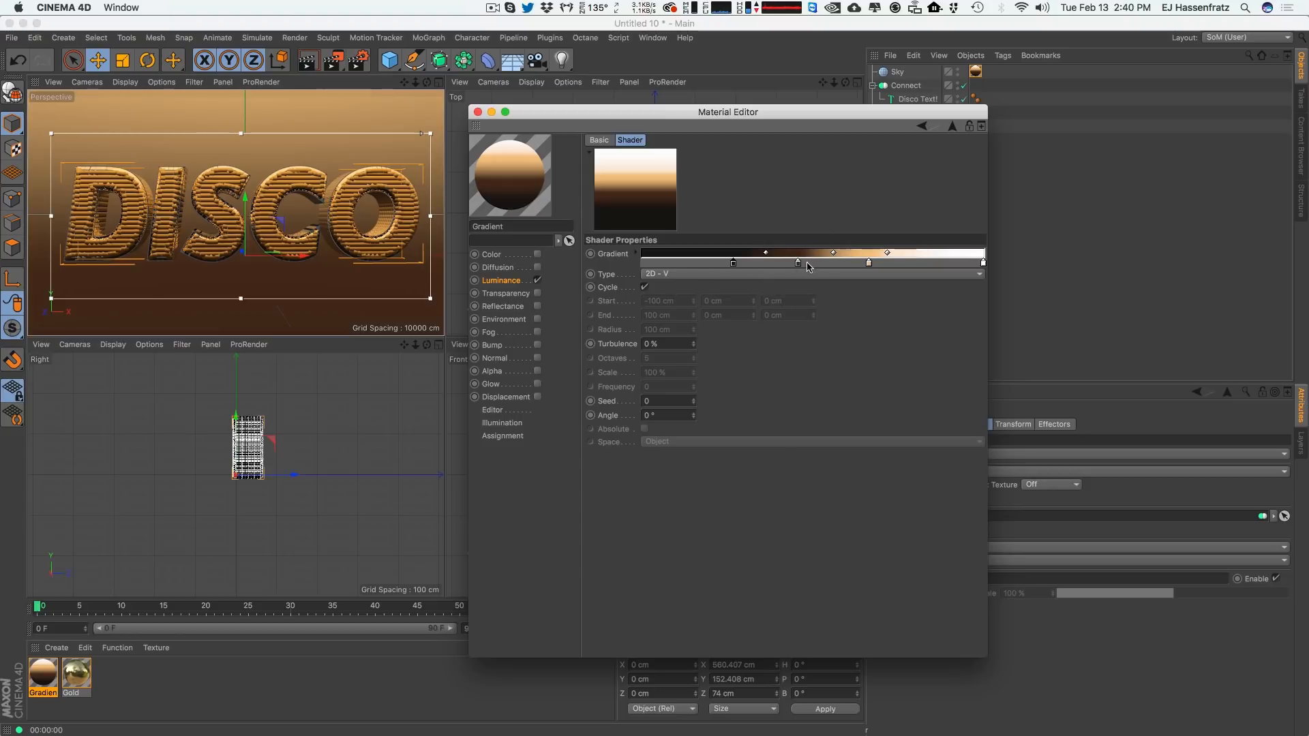
drag(733, 263, 718, 264)
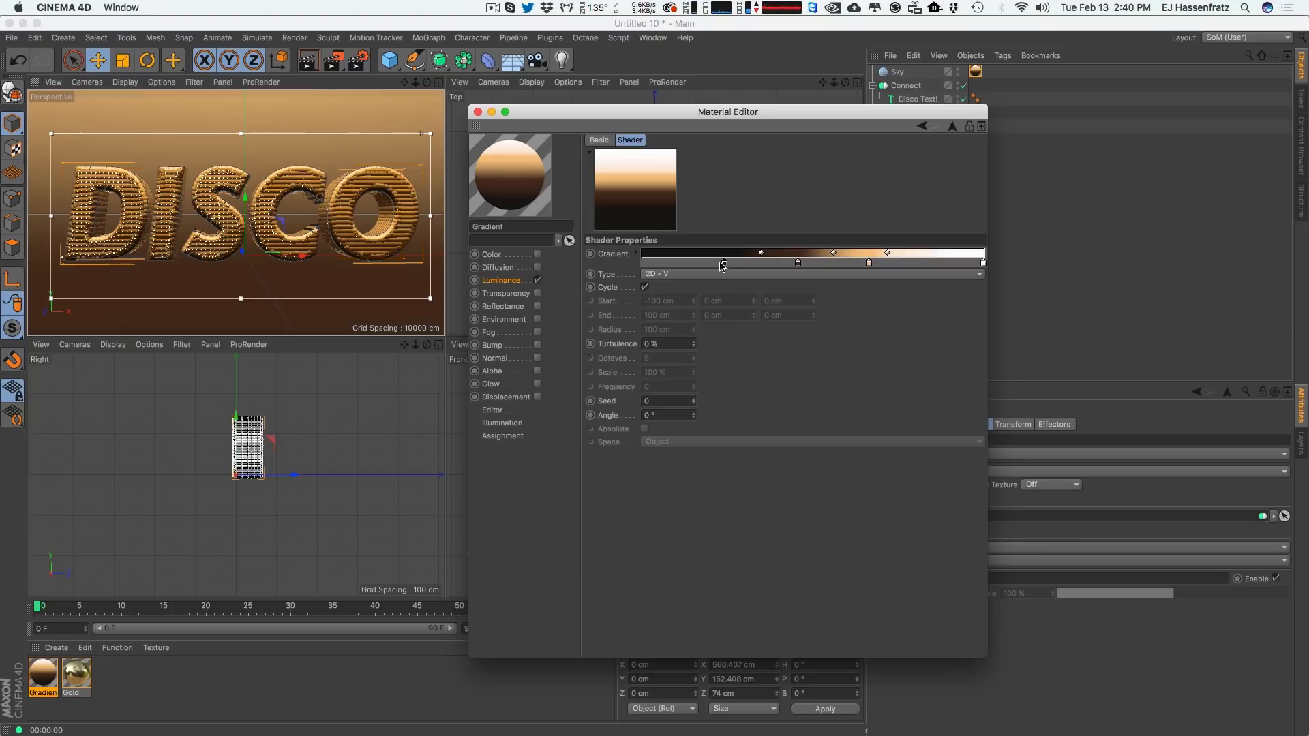
drag(799, 263, 785, 263)
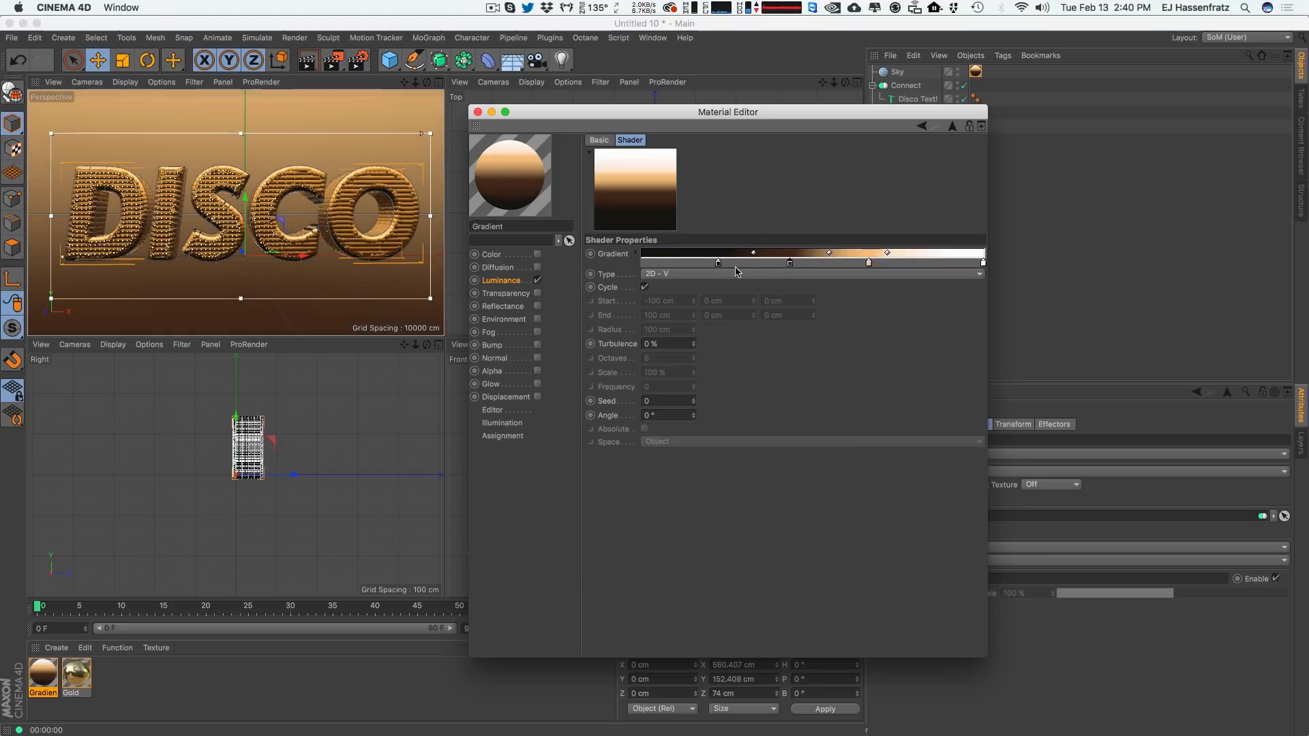
Add another dark knot near the gradient's dark end.
double_click(660, 262)
drag(660, 266, 617, 246)
click(681, 394)
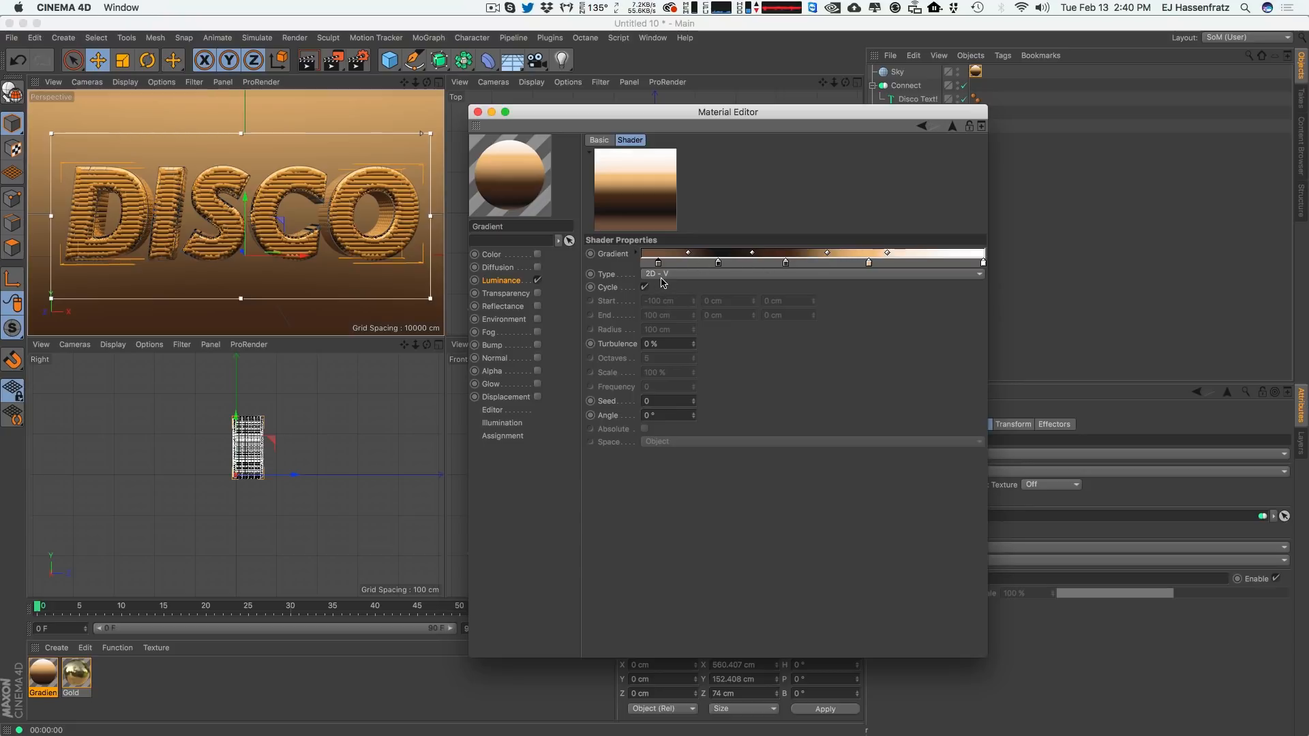
Set the gradient's turbulence to 100%.
click(671, 348)
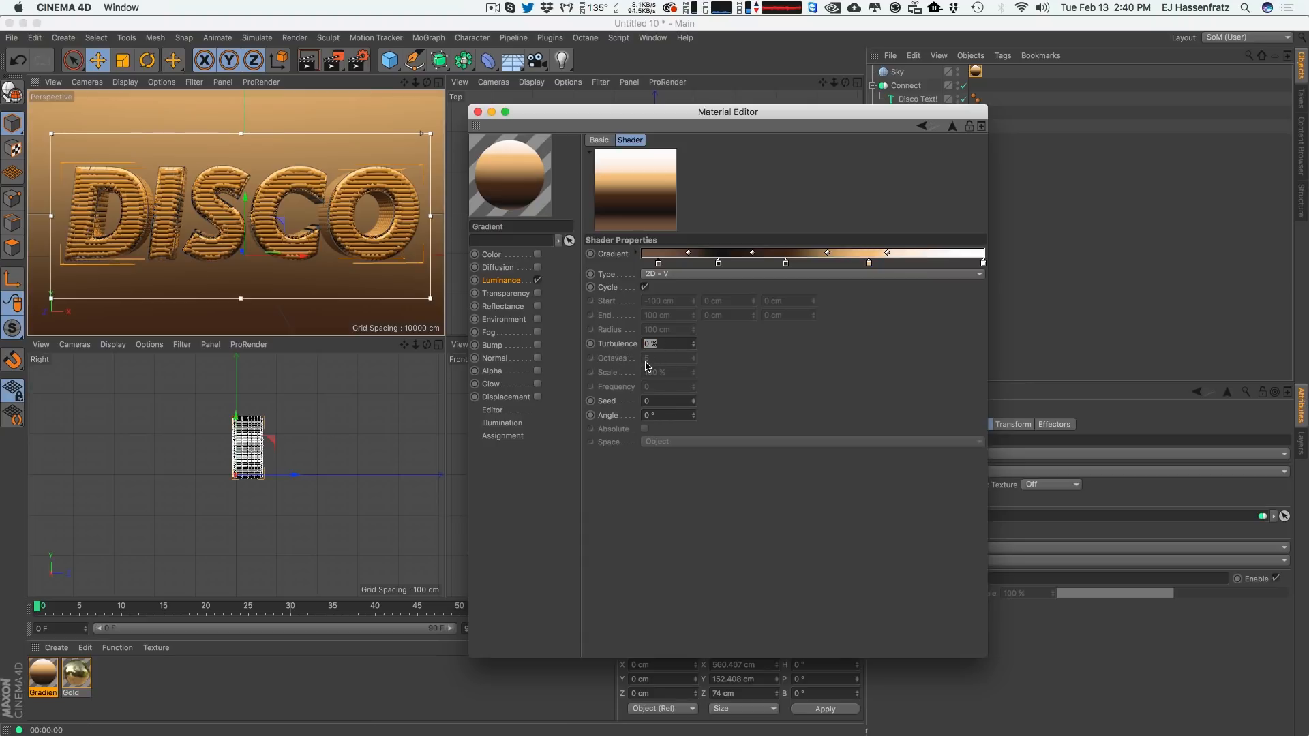
key(Return)
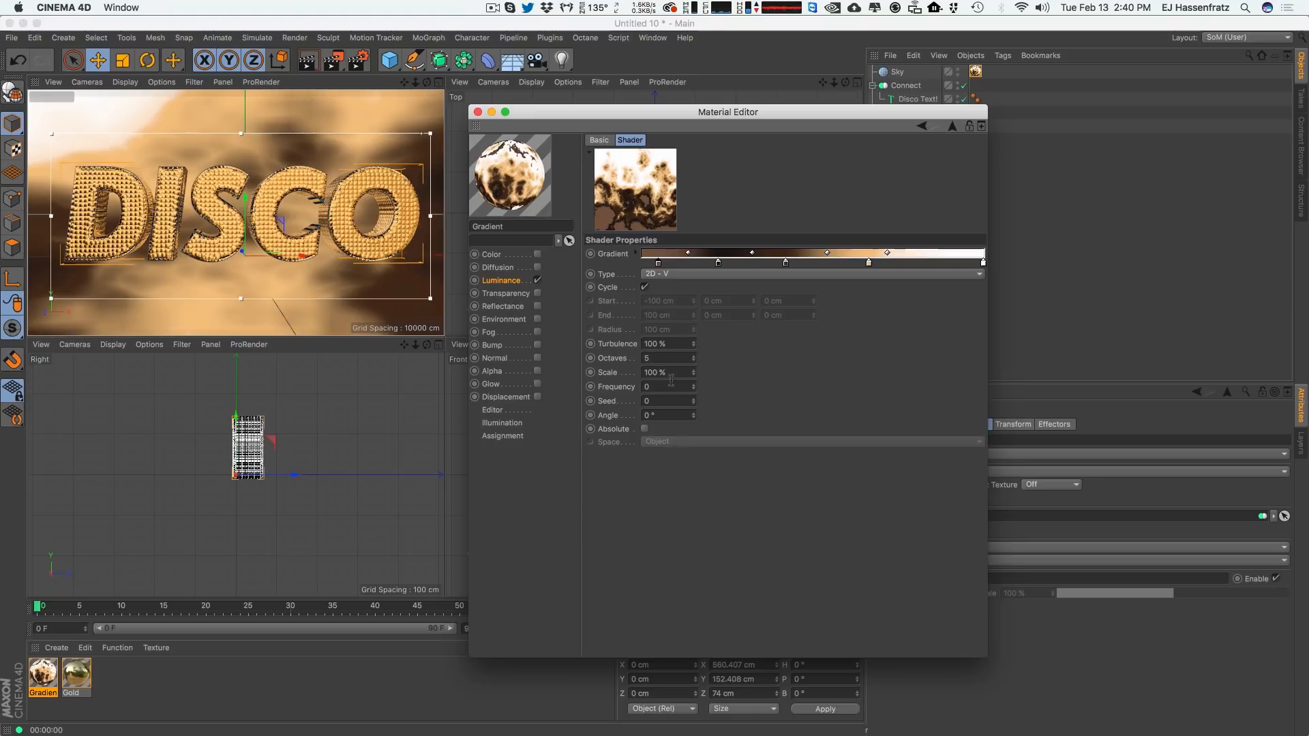
drag(672, 347, 555, 351)
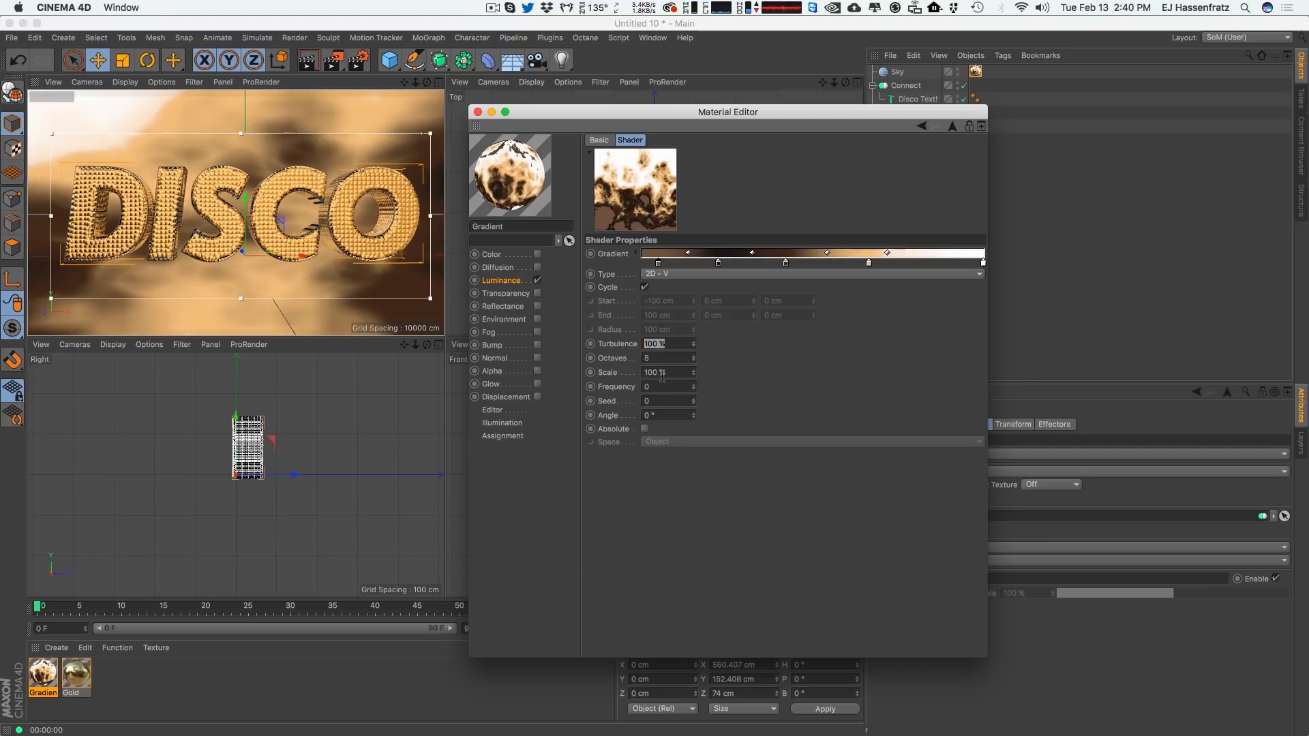
Set the gradient's turbulence scale to 35%.
drag(664, 373, 562, 496)
text(5)
key(Return)
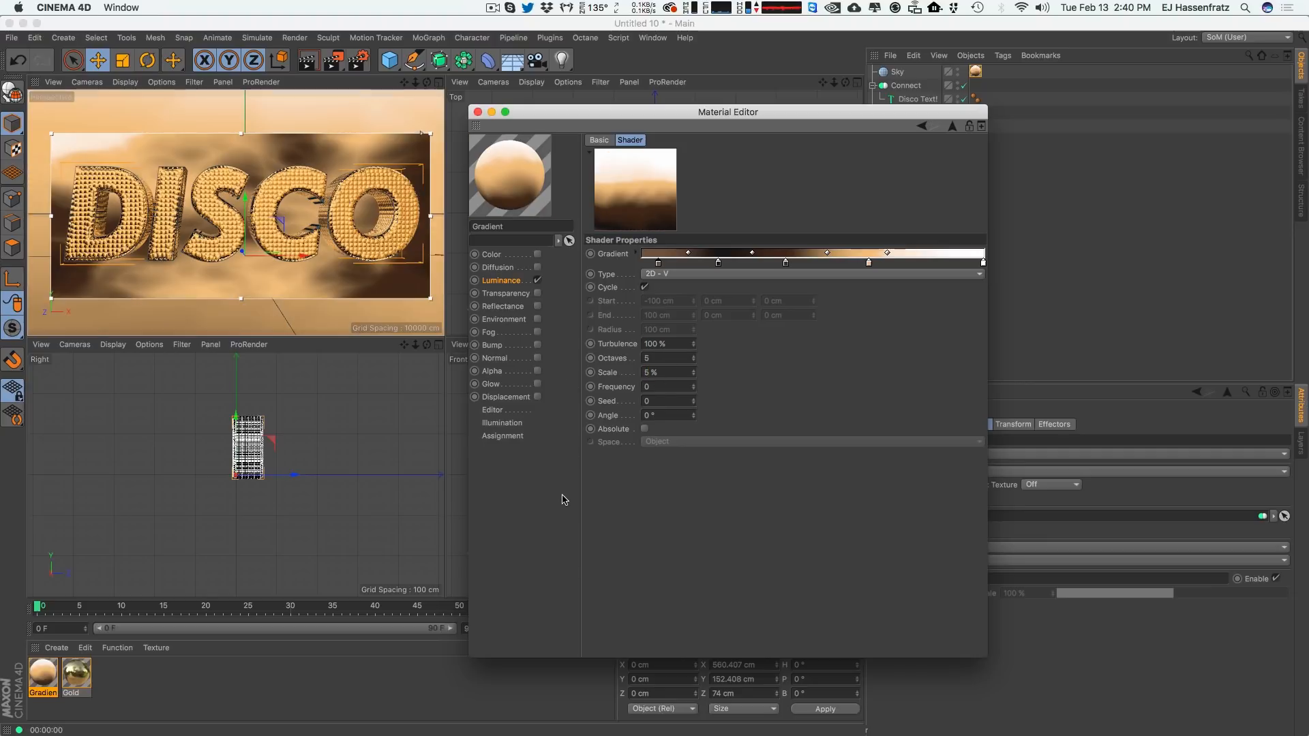
drag(643, 372, 683, 380)
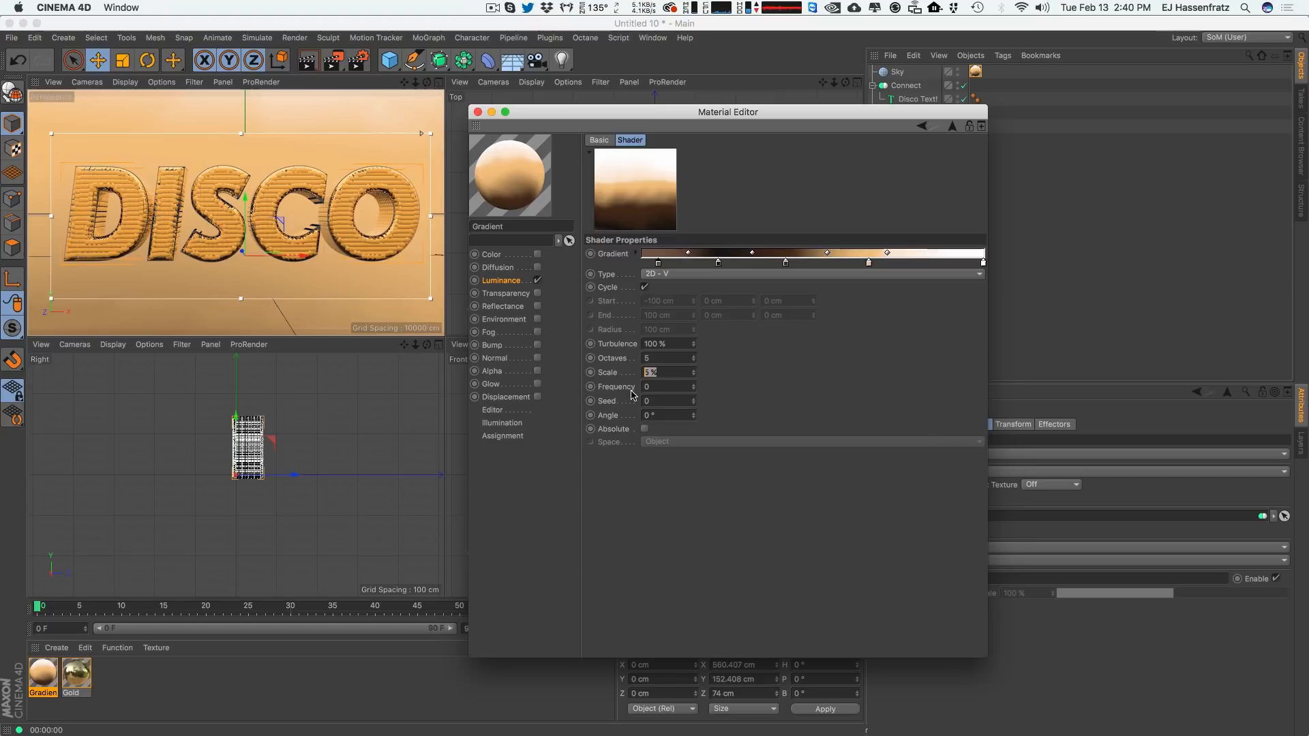
text(5)
key(Return)
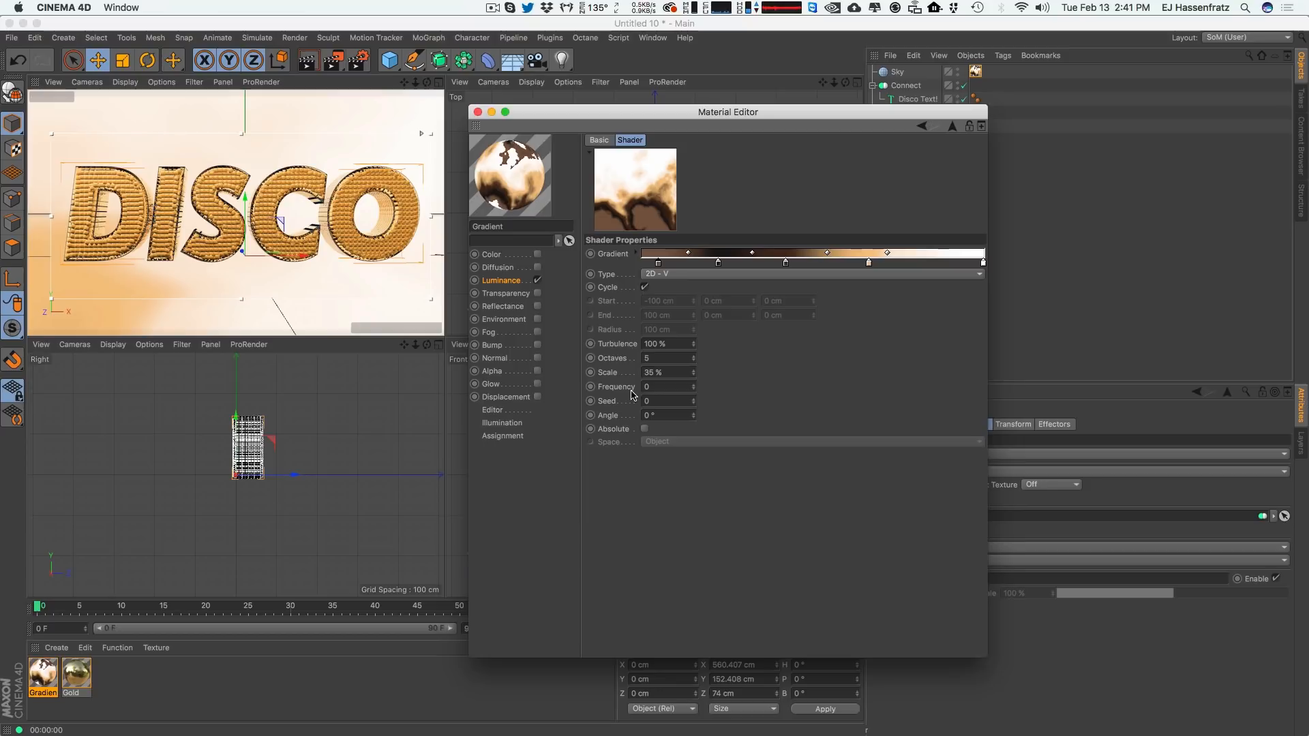
Lower the gradient's turbulence to 60% and close the Material Editor.
double_click(653, 344)
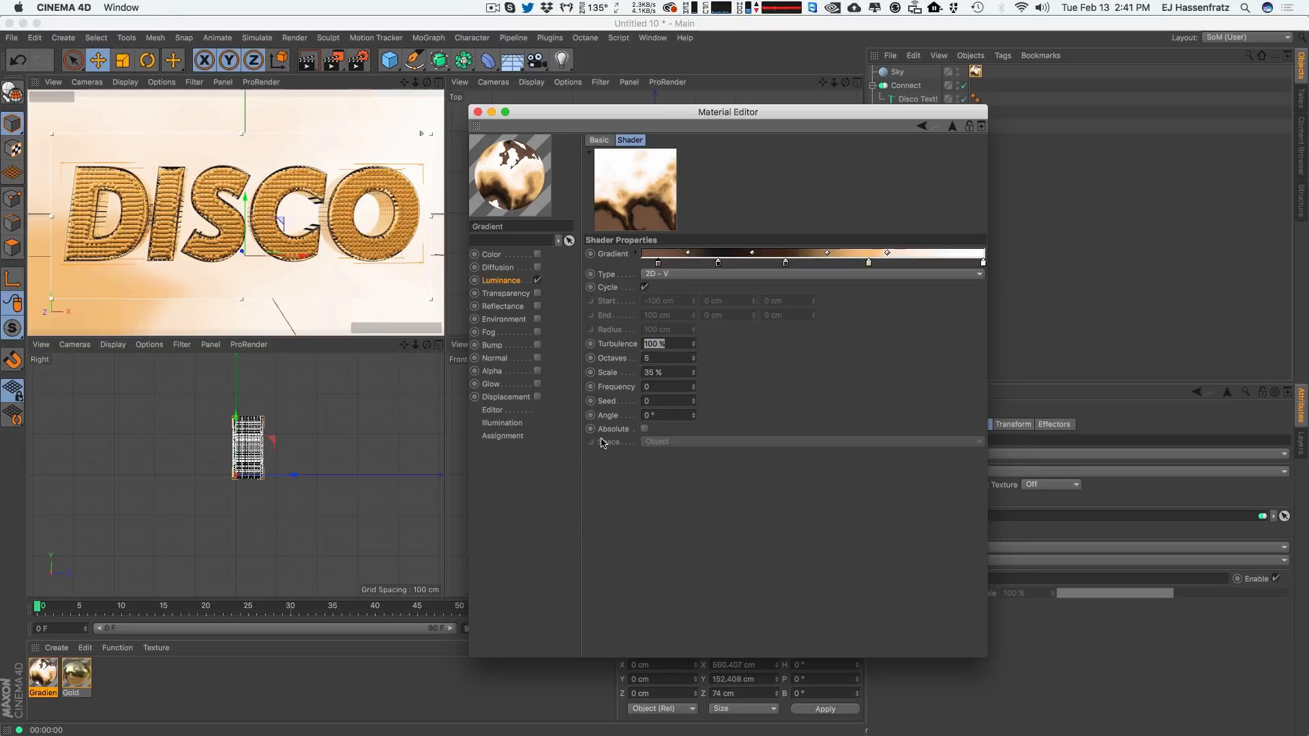
text(60)
key(Return)
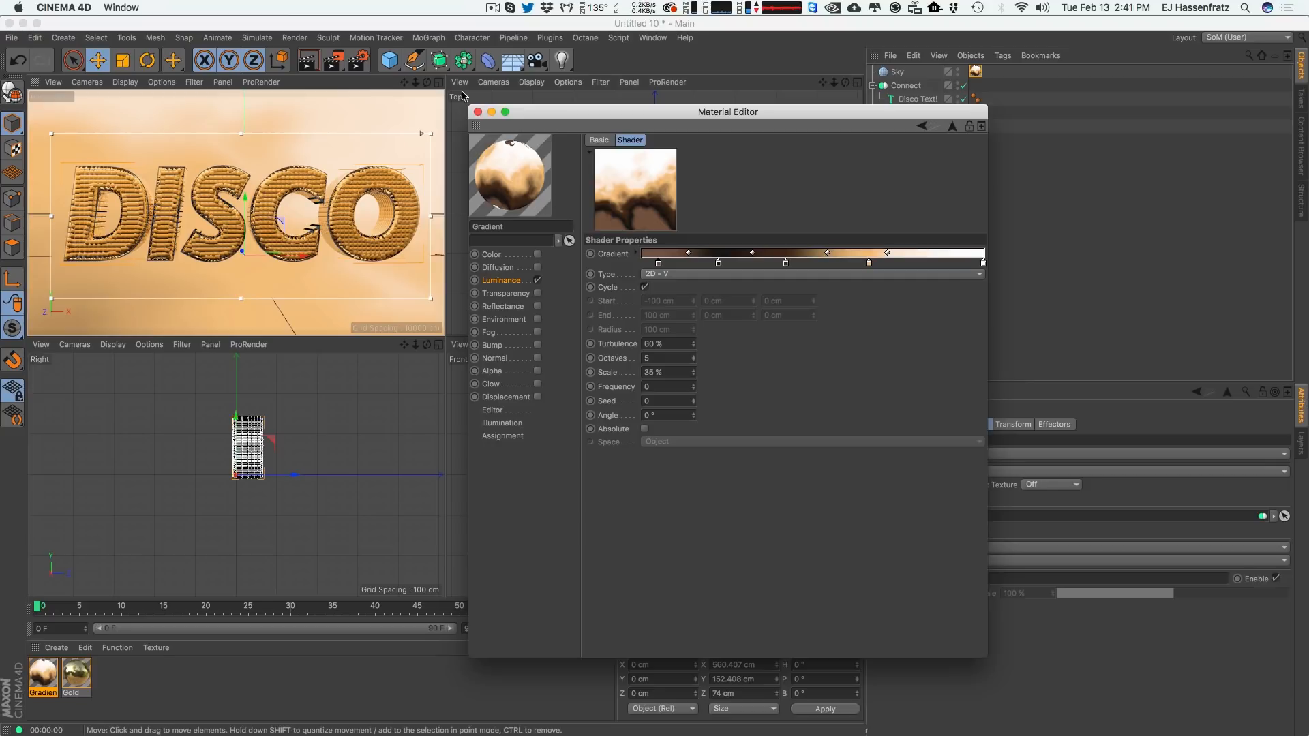
click(477, 113)
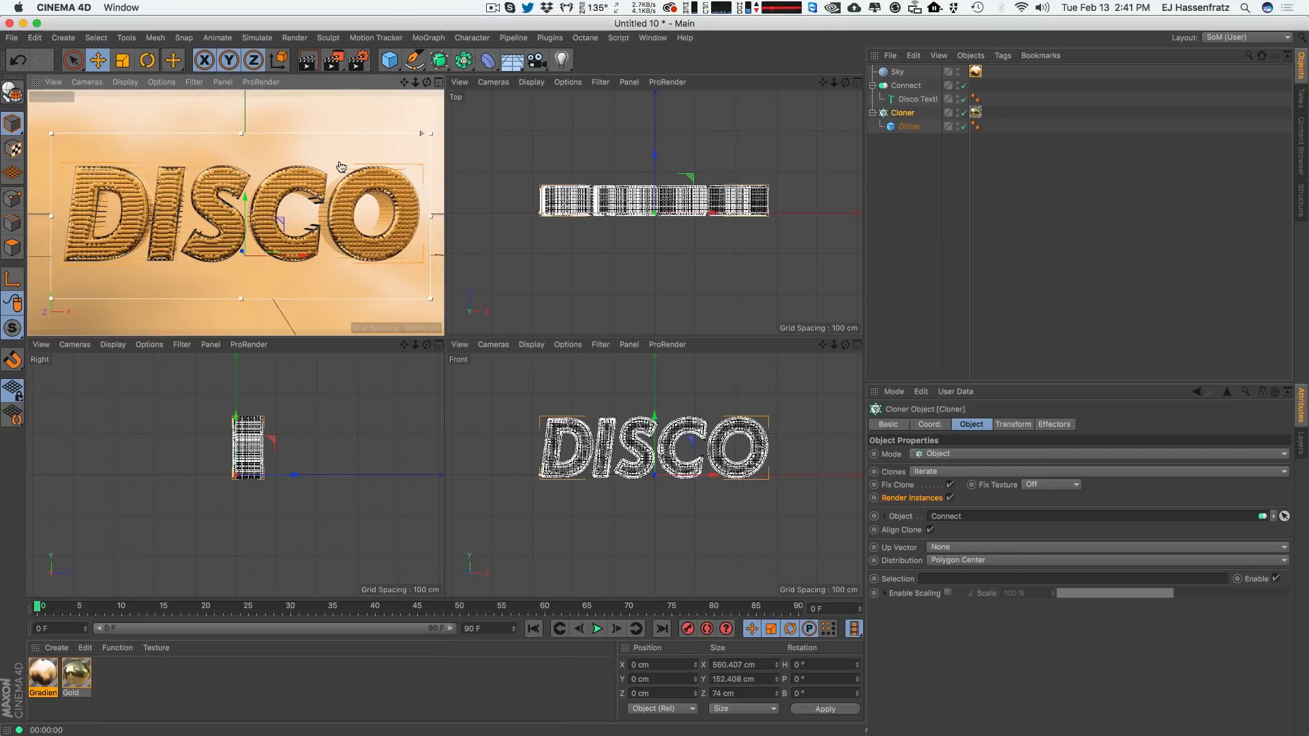
Enlarge the perspective view, duplicate the Gold material, and rename the copy Darker Gold.
middle_click(429, 97)
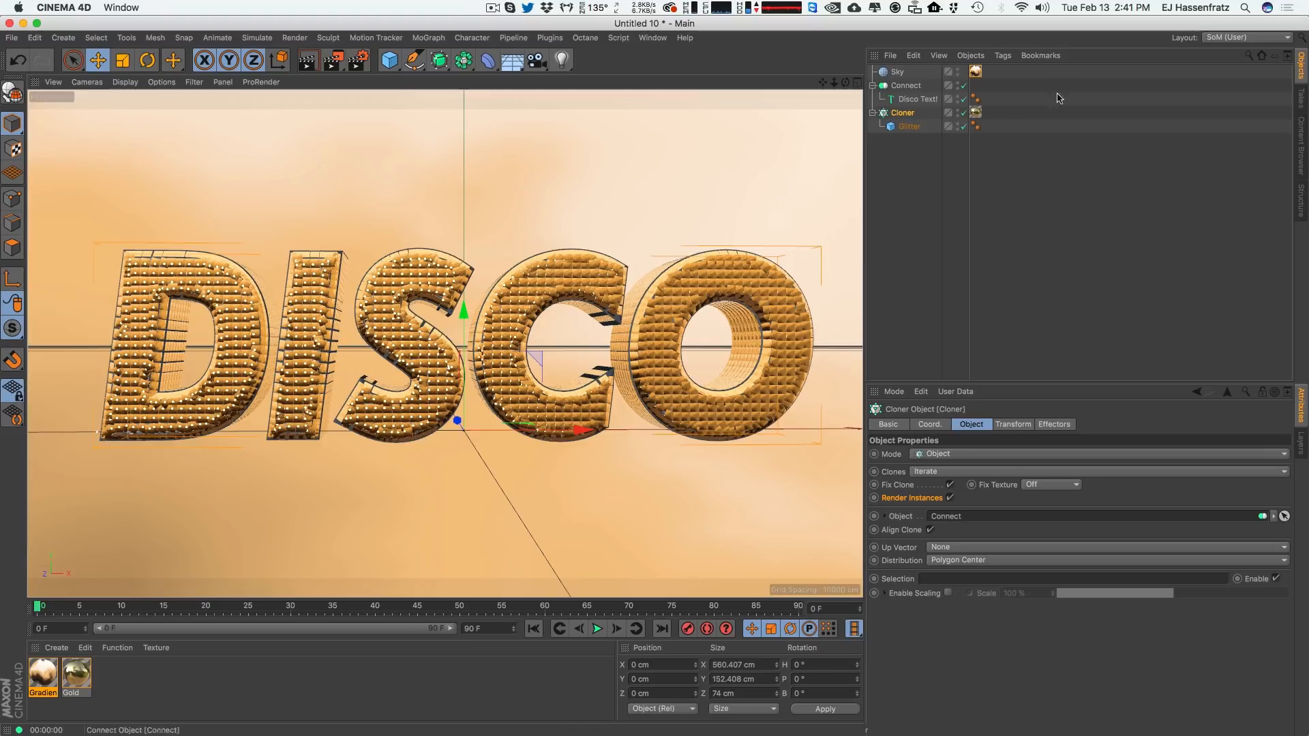
click(983, 241)
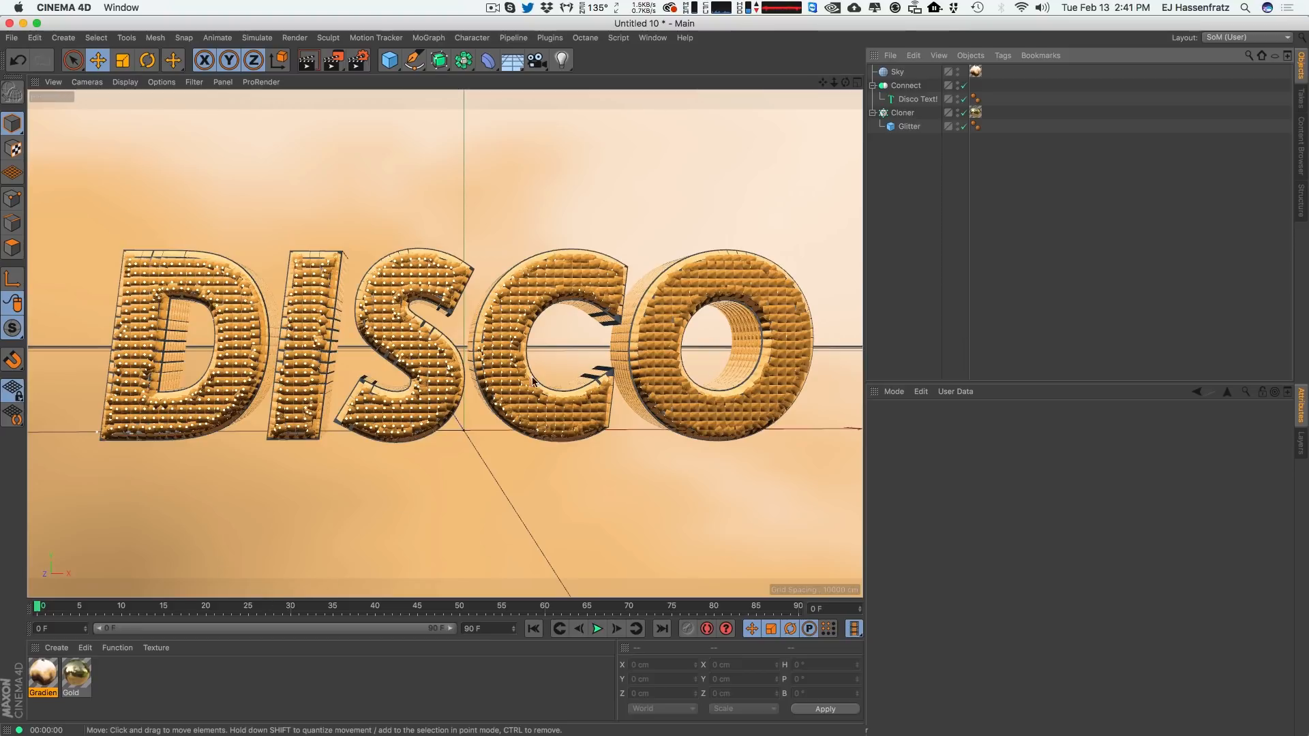
click(77, 673)
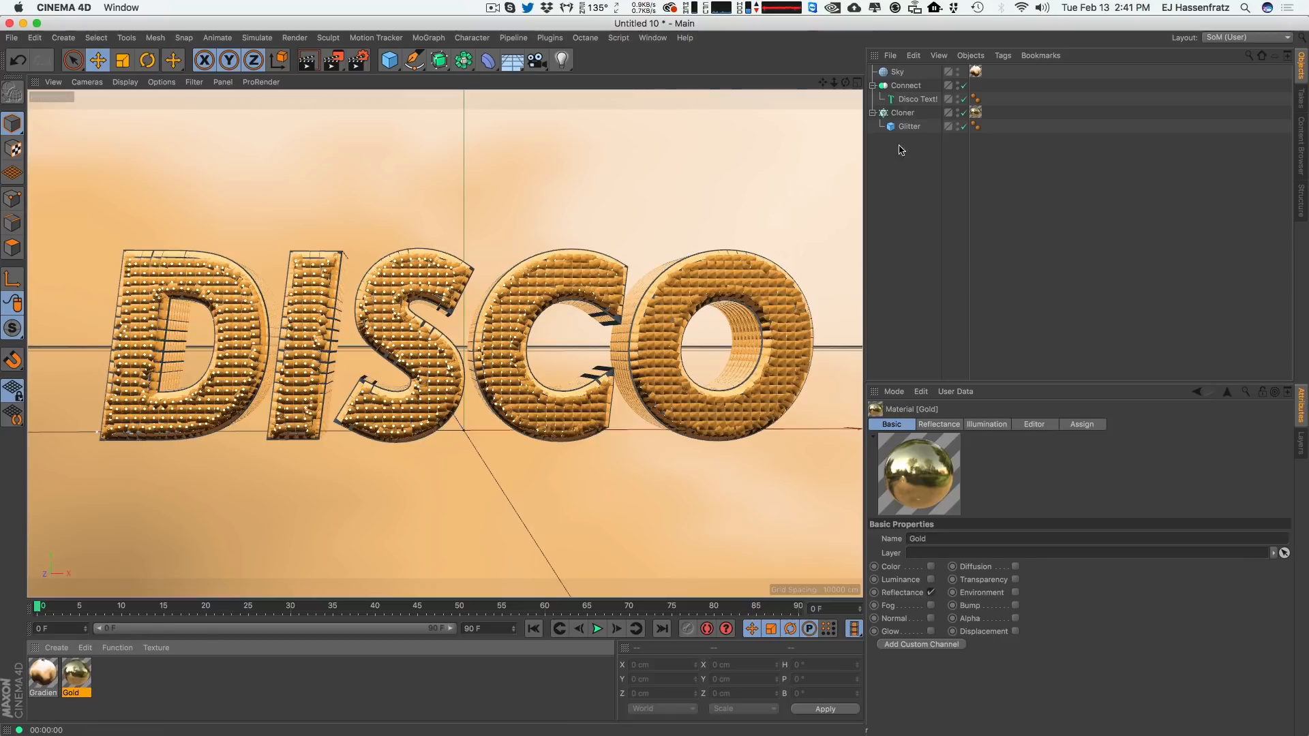
click(919, 99)
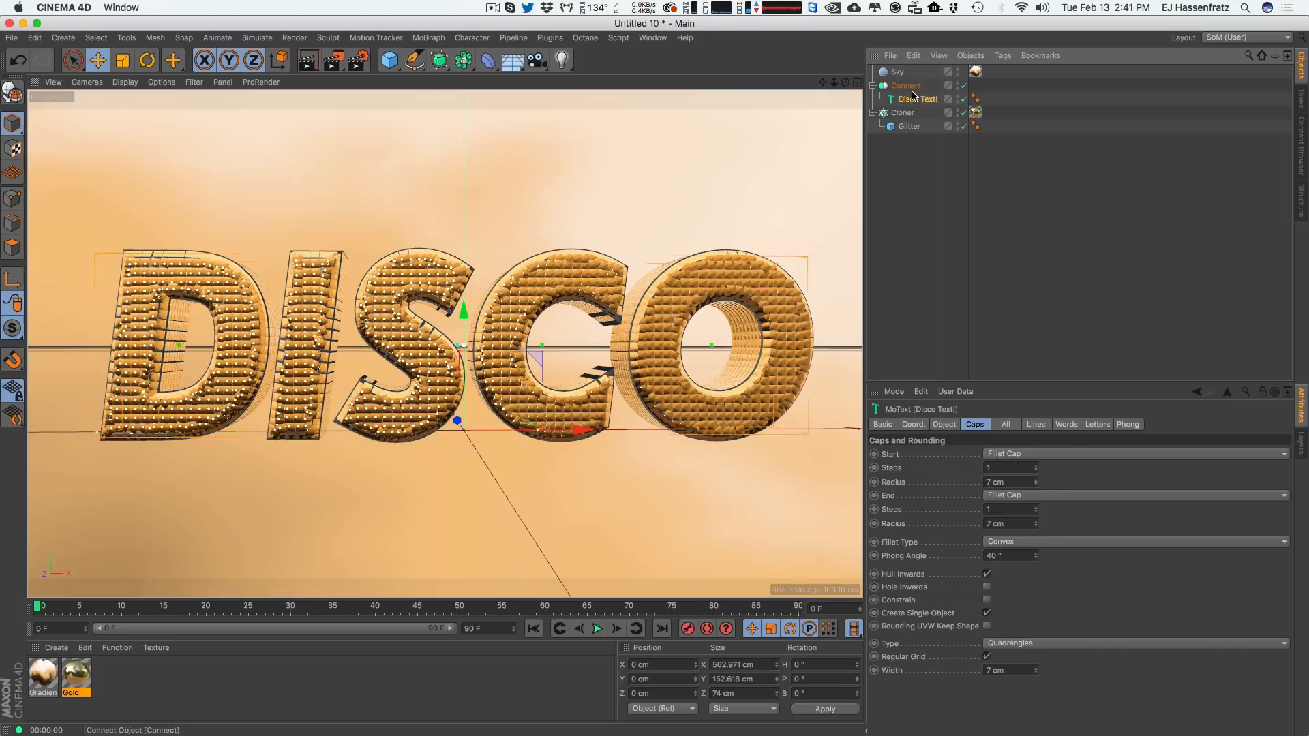
drag(80, 680, 129, 713)
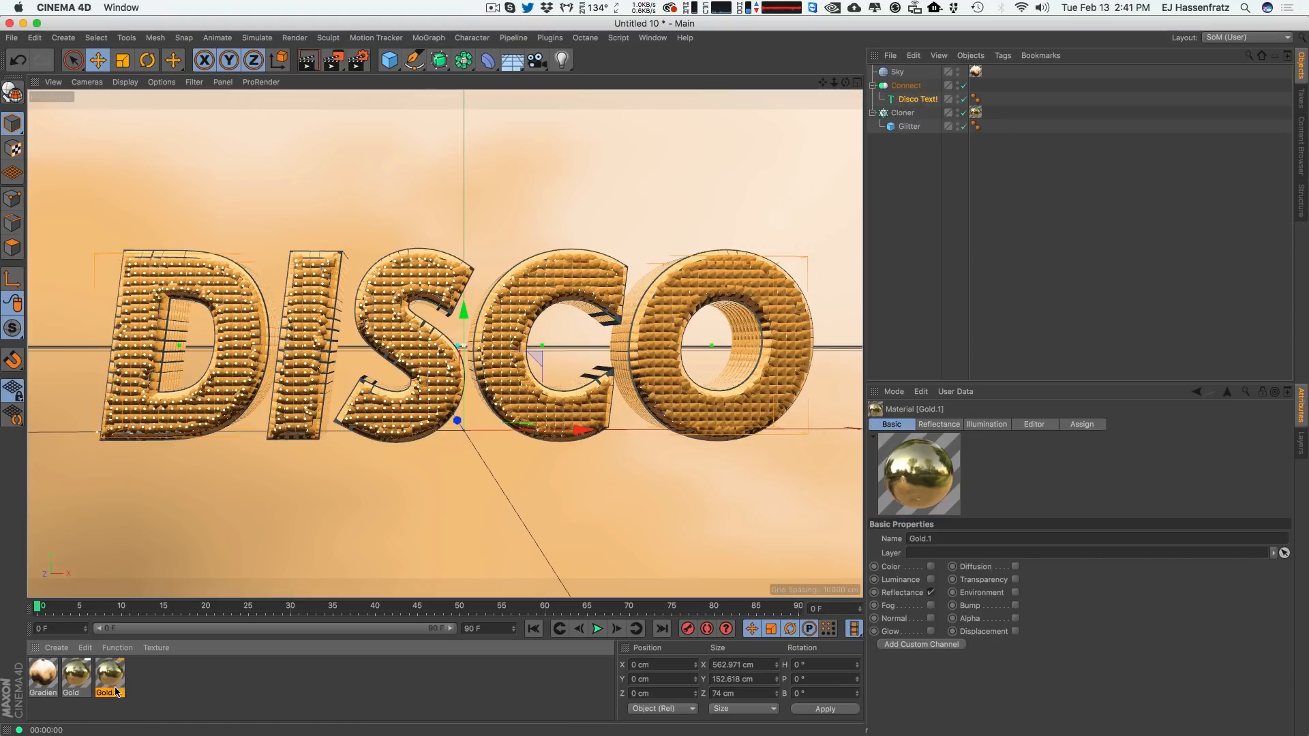
double_click(115, 692)
text(Dark)
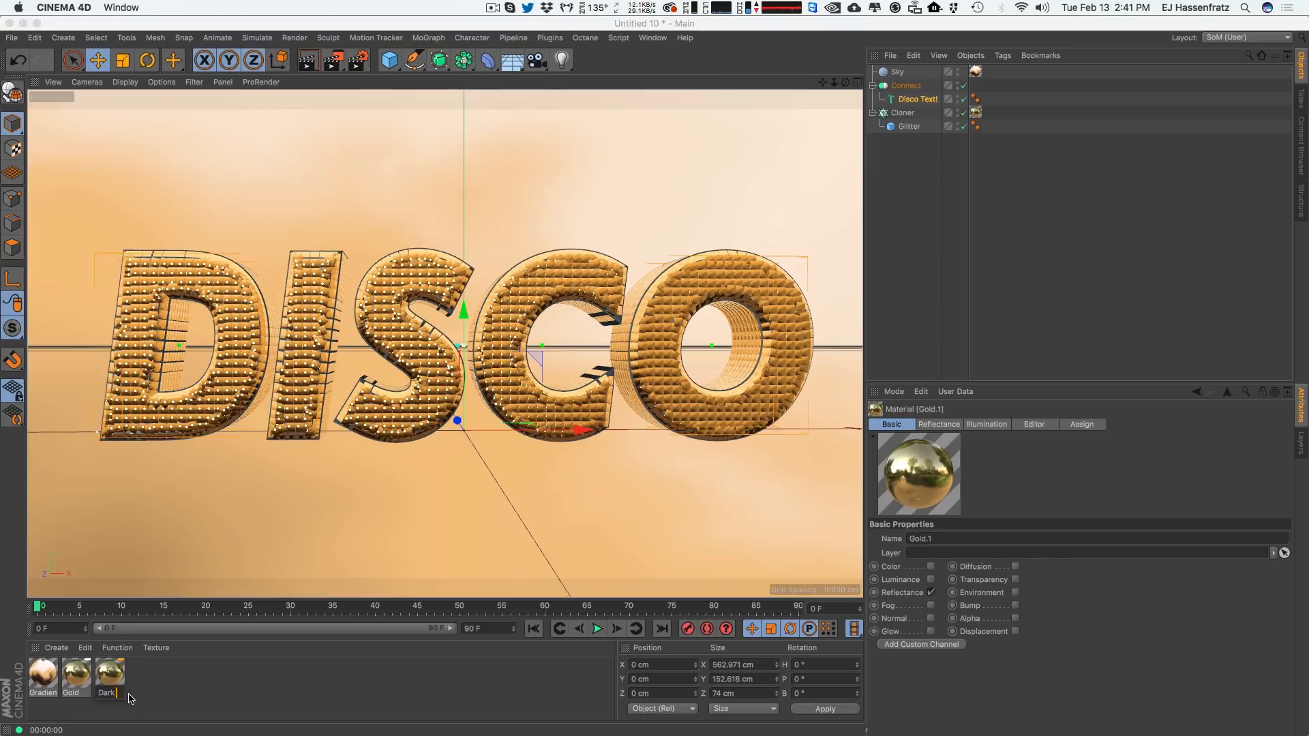
text(er Gold)
key(Return)
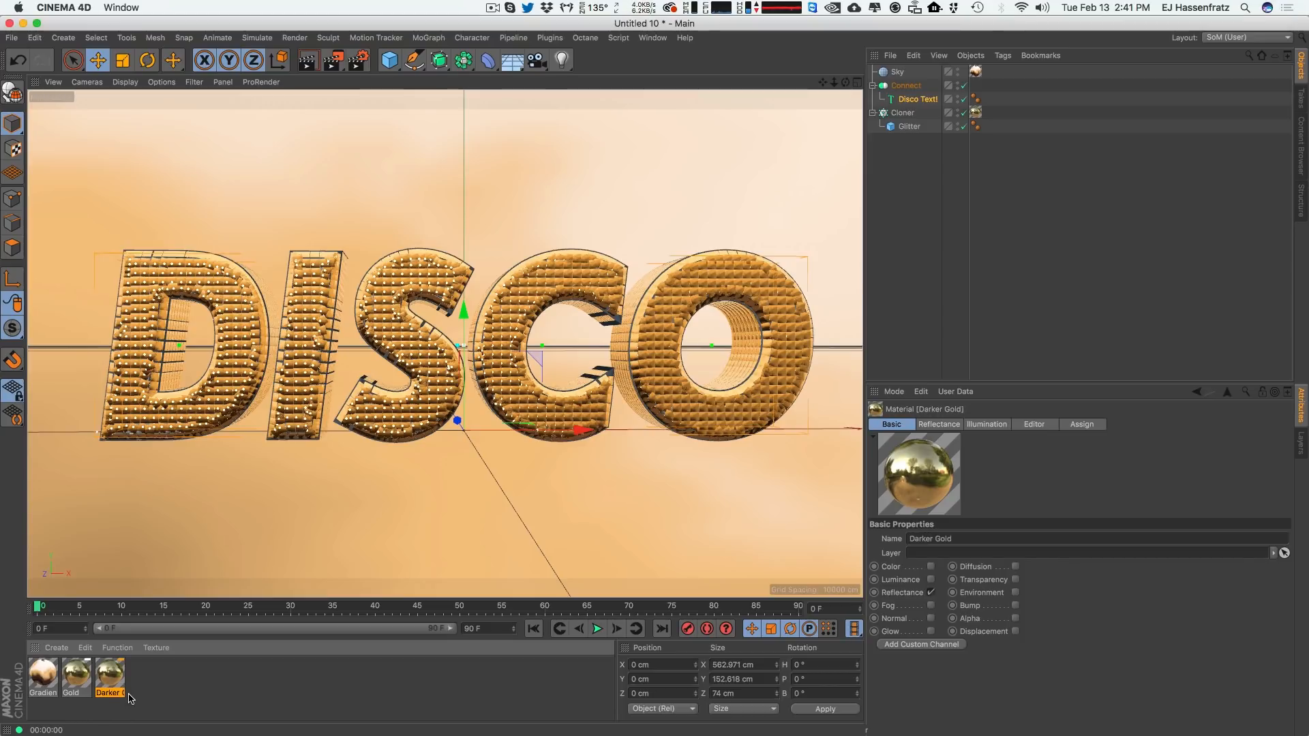
Apply Darker Gold to the Disco Text and lower its reflectance layer color brightness to 81%.
drag(116, 680, 932, 99)
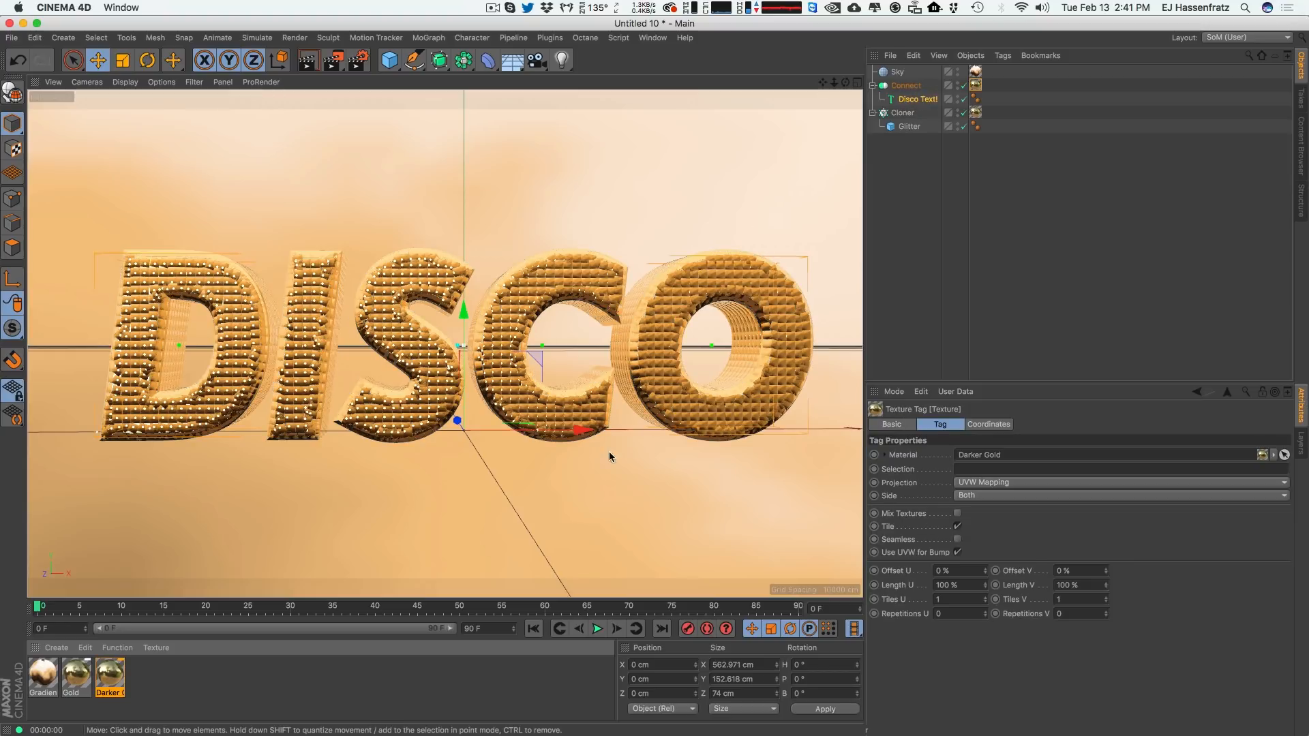
double_click(111, 676)
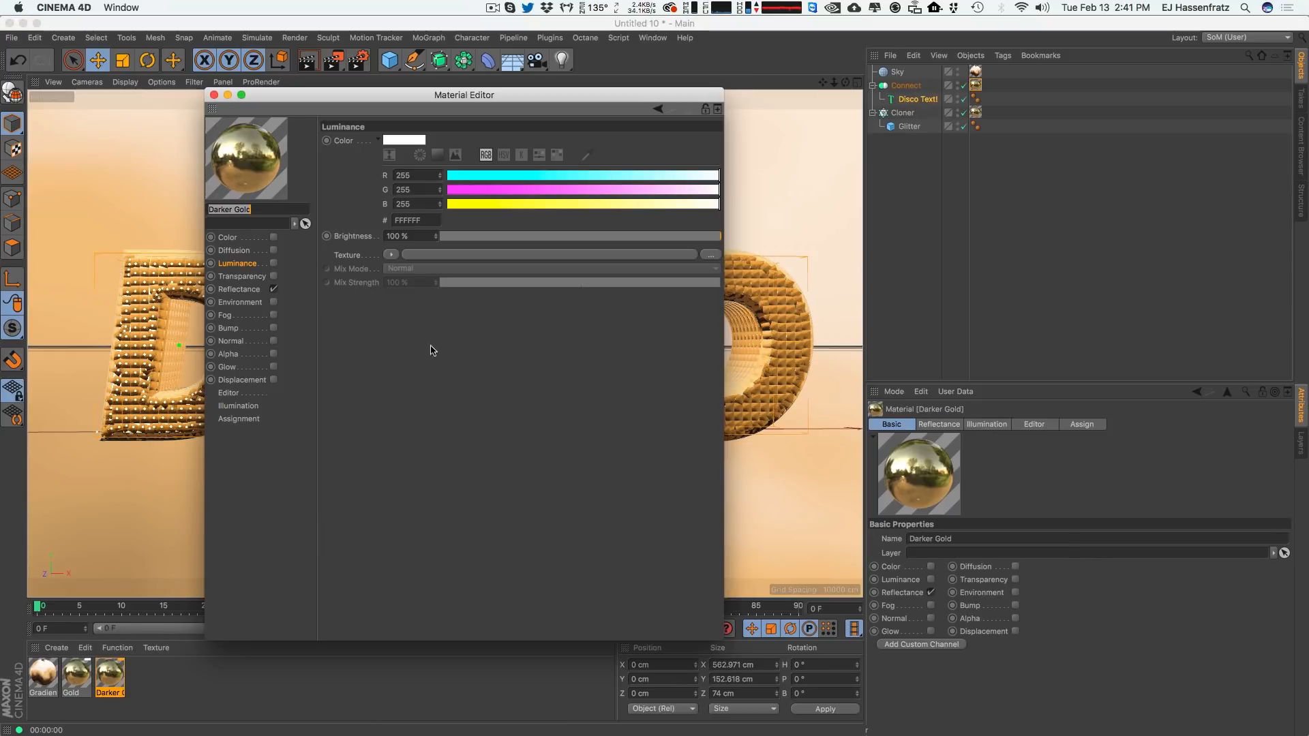
drag(428, 99, 796, 122)
click(590, 315)
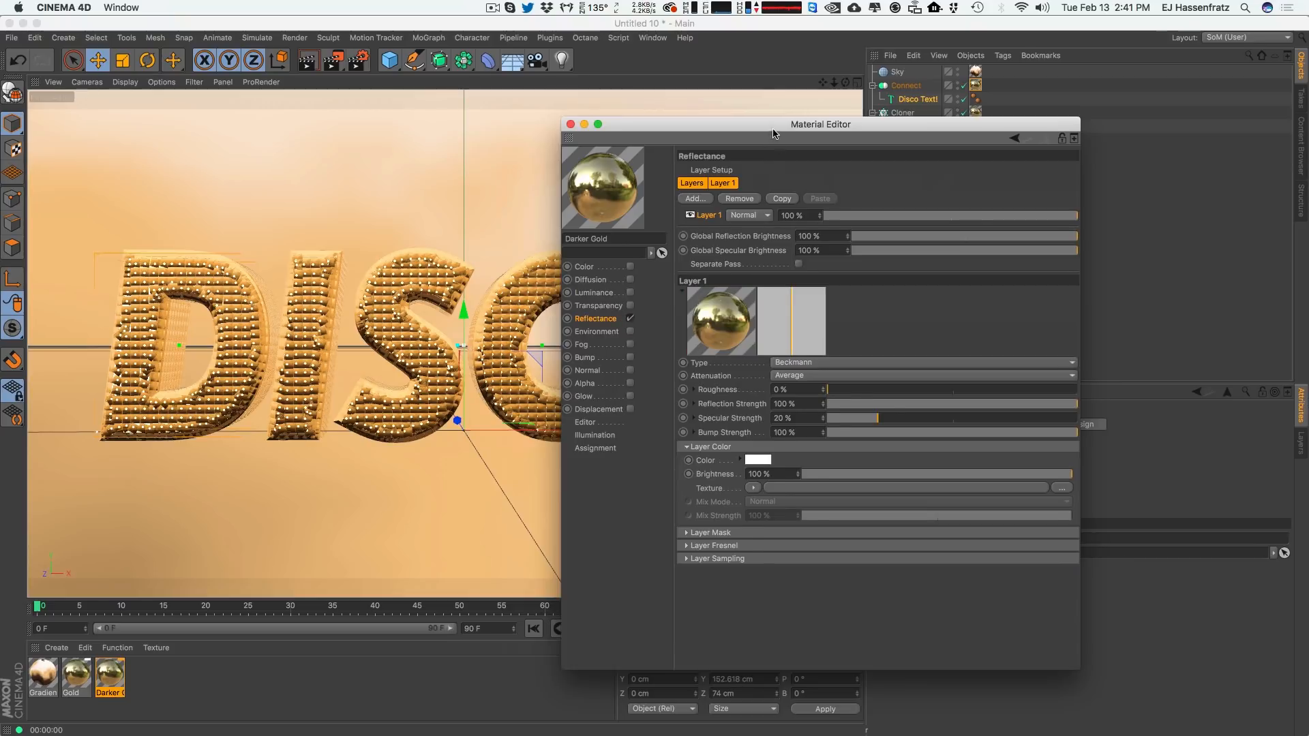
drag(886, 117, 1023, 139)
drag(1181, 489, 1171, 491)
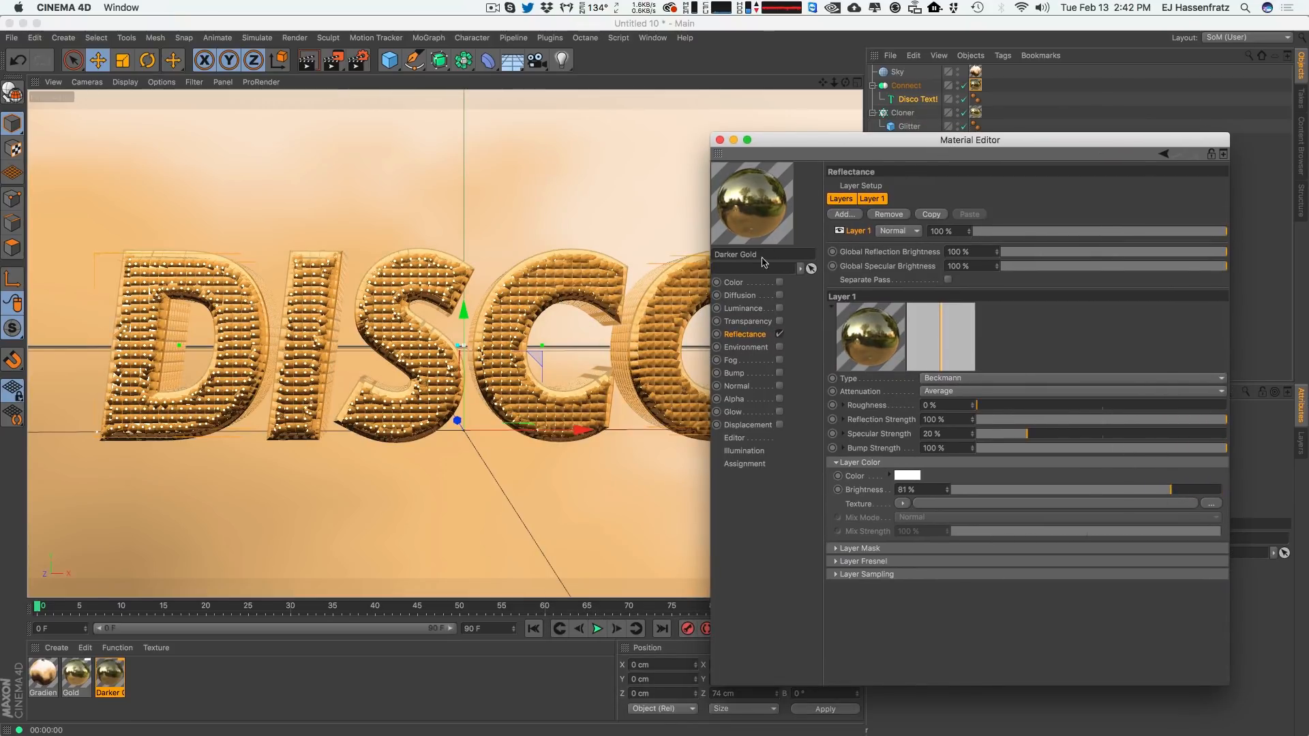
click(719, 140)
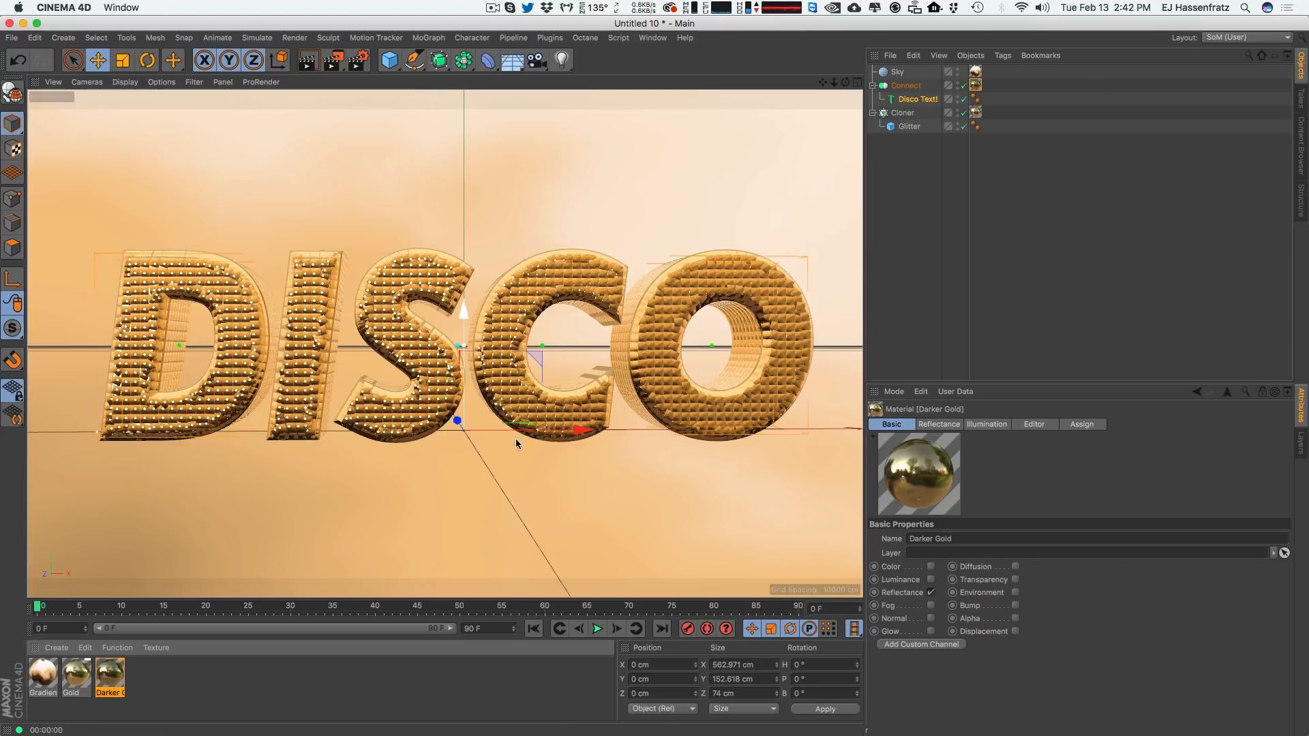
Select the Cloner and add a Random effector to it.
click(910, 126)
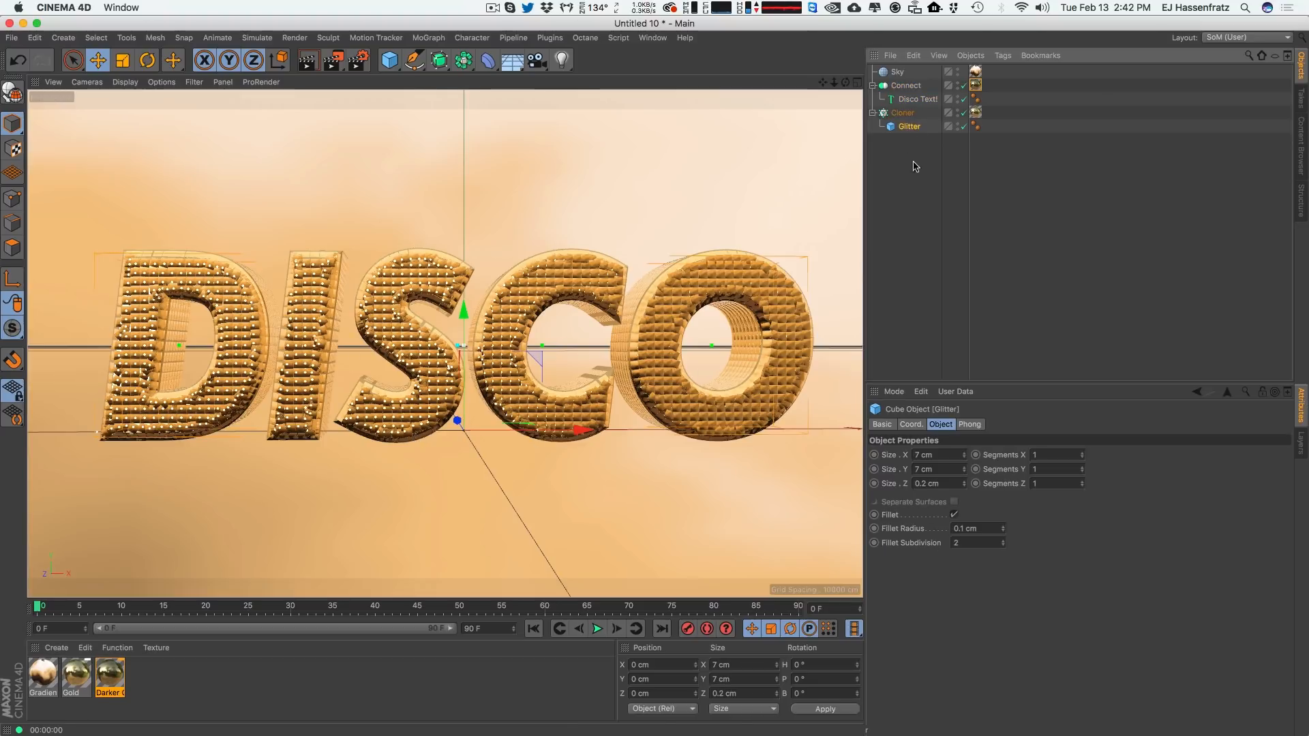
click(902, 114)
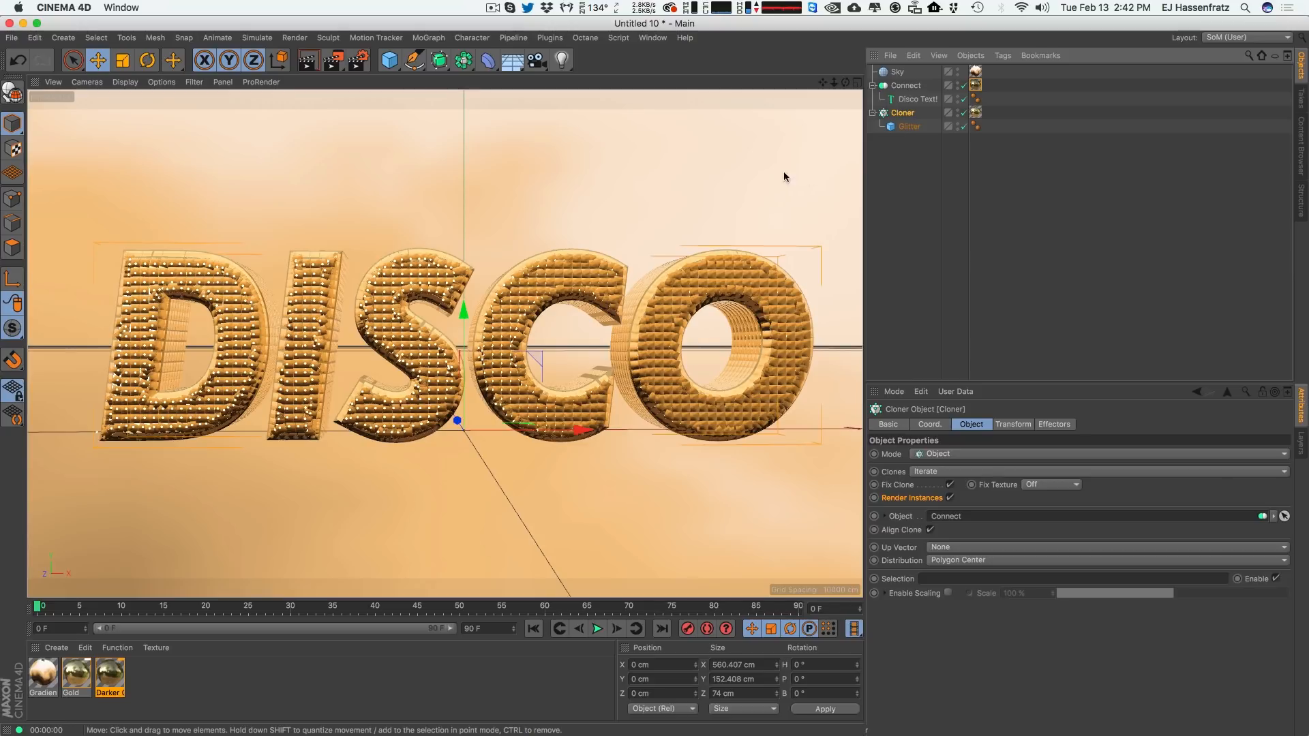
click(428, 38)
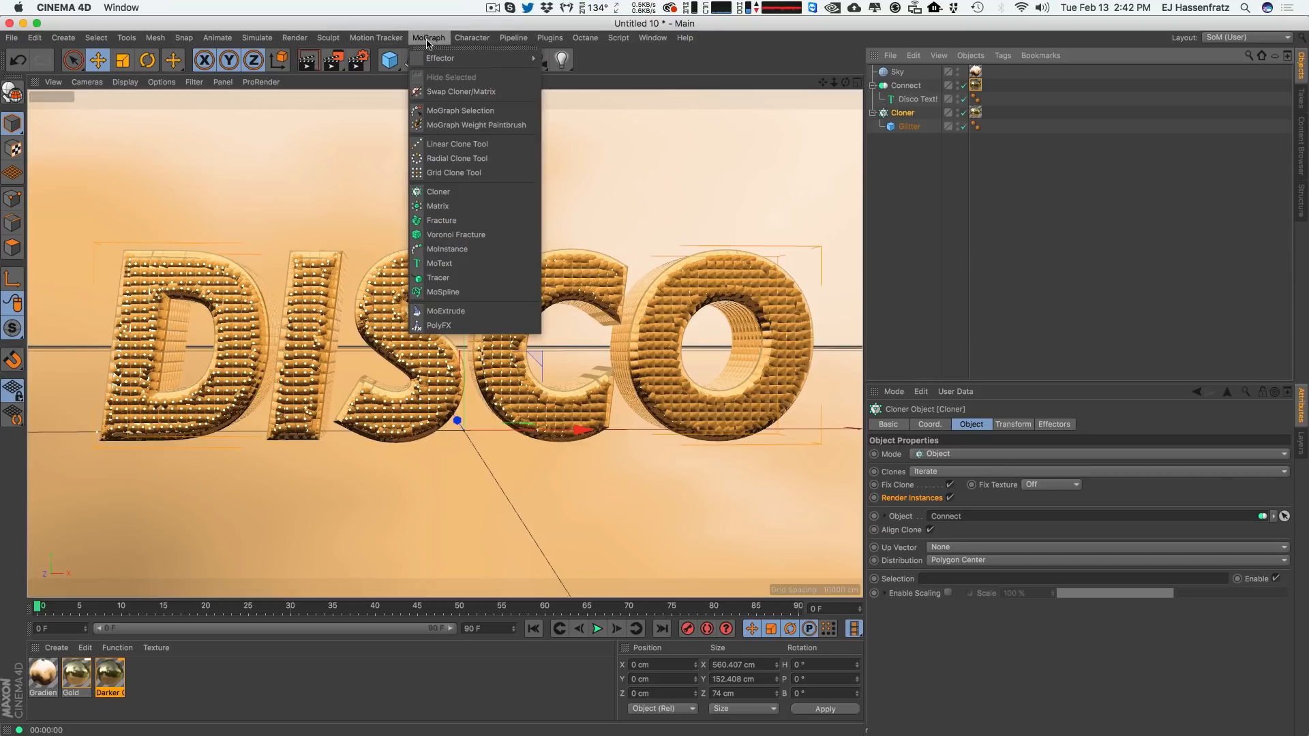
mouse_move(470, 59)
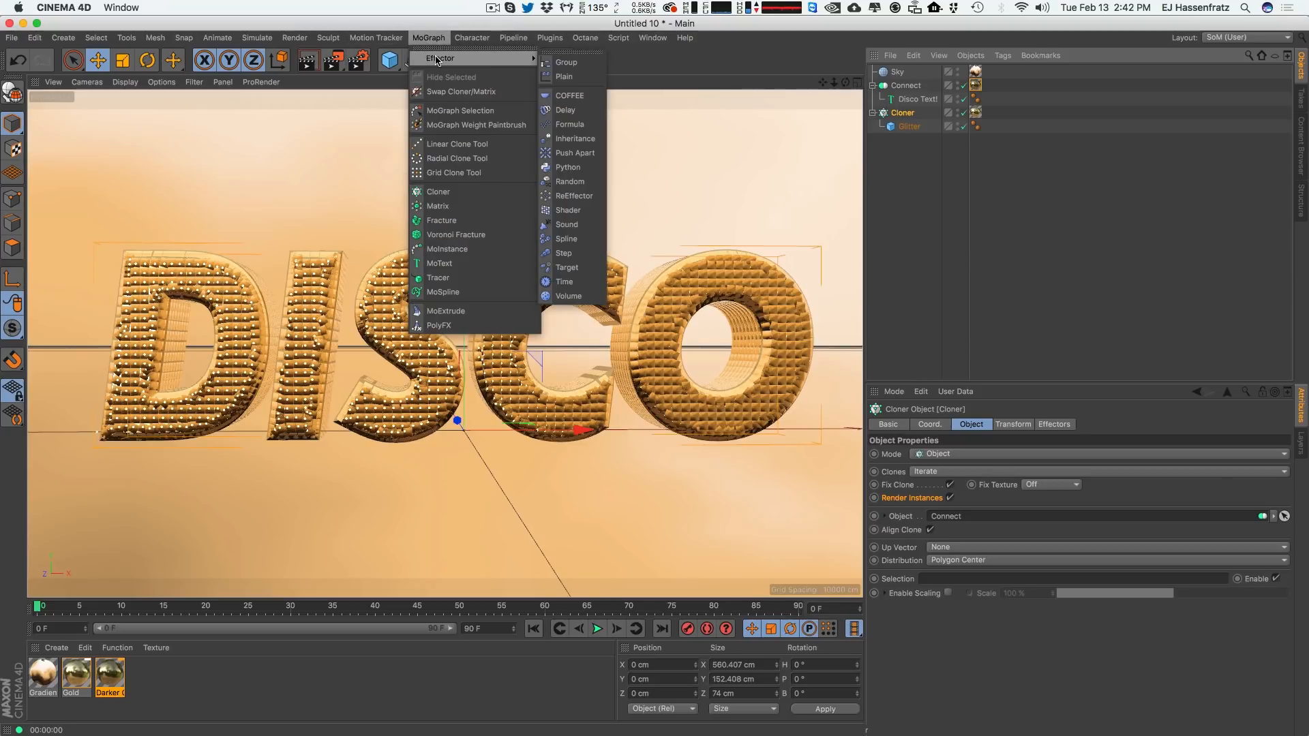
click(572, 181)
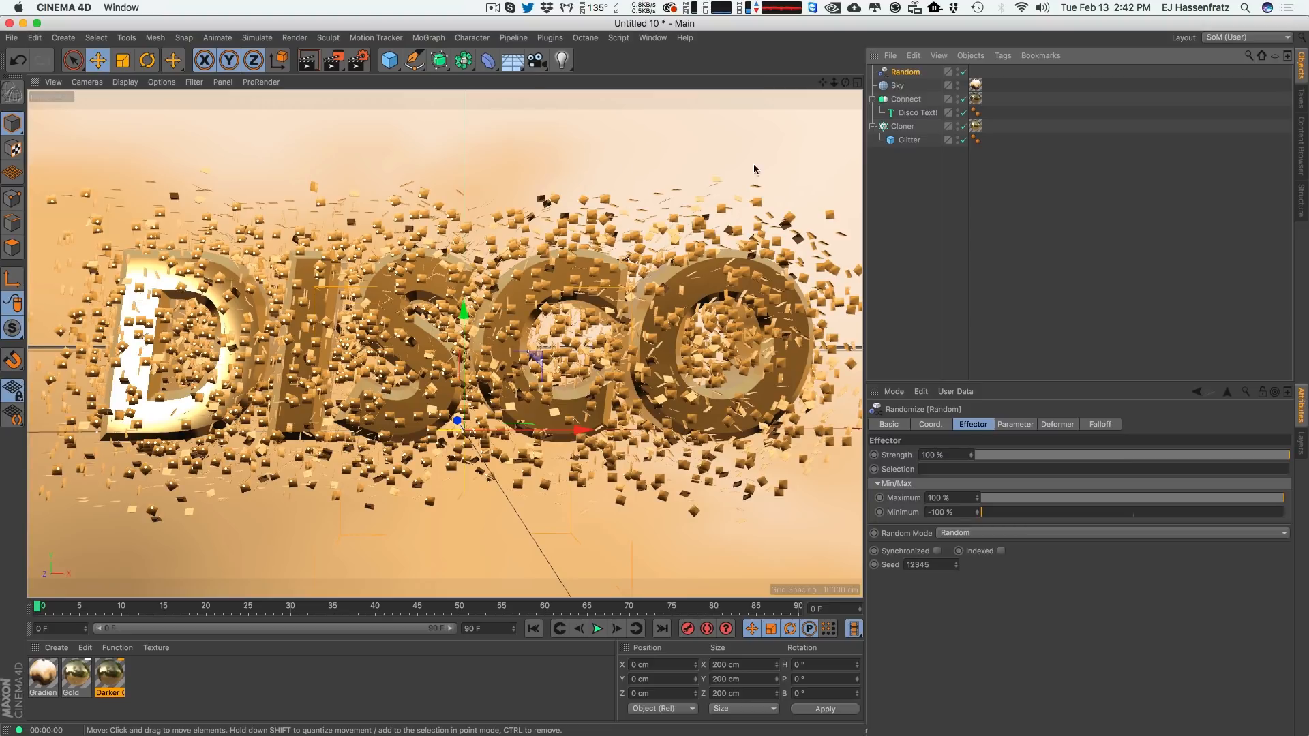
Set the Random effector to randomize uniform scale instead of position.
click(1014, 426)
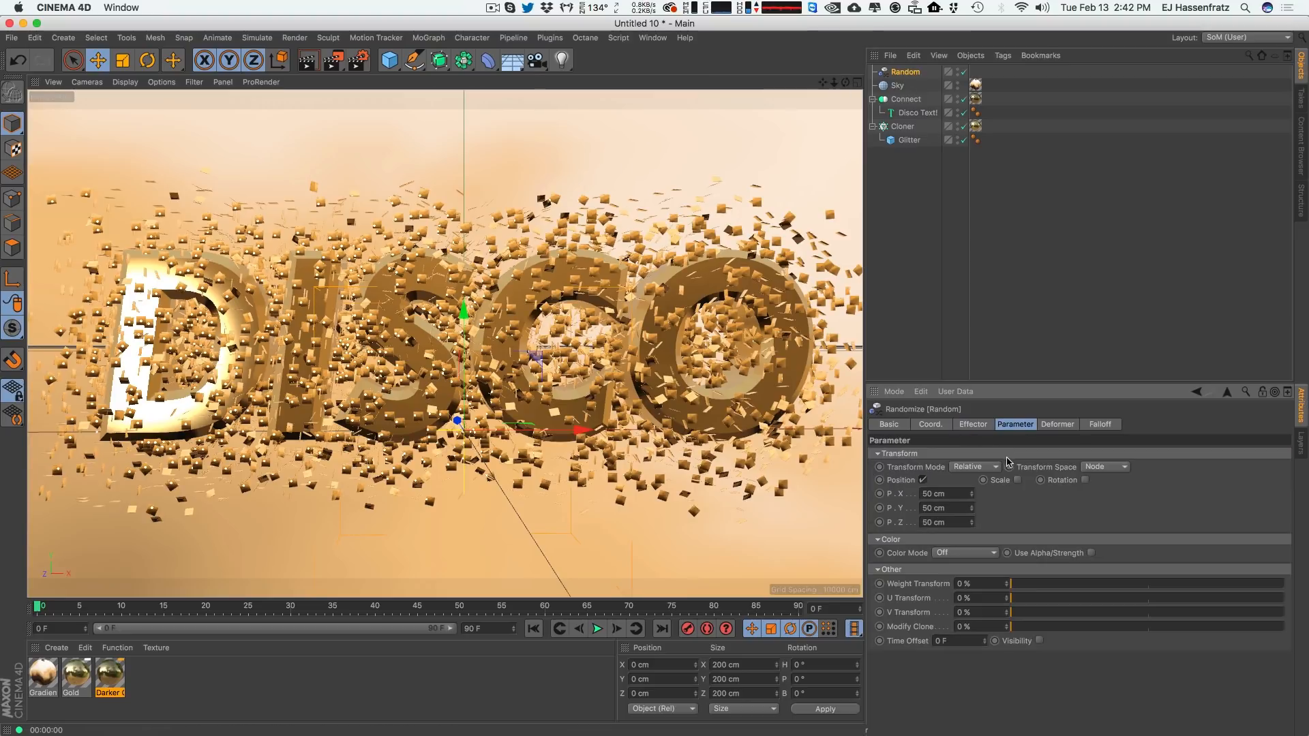
click(923, 481)
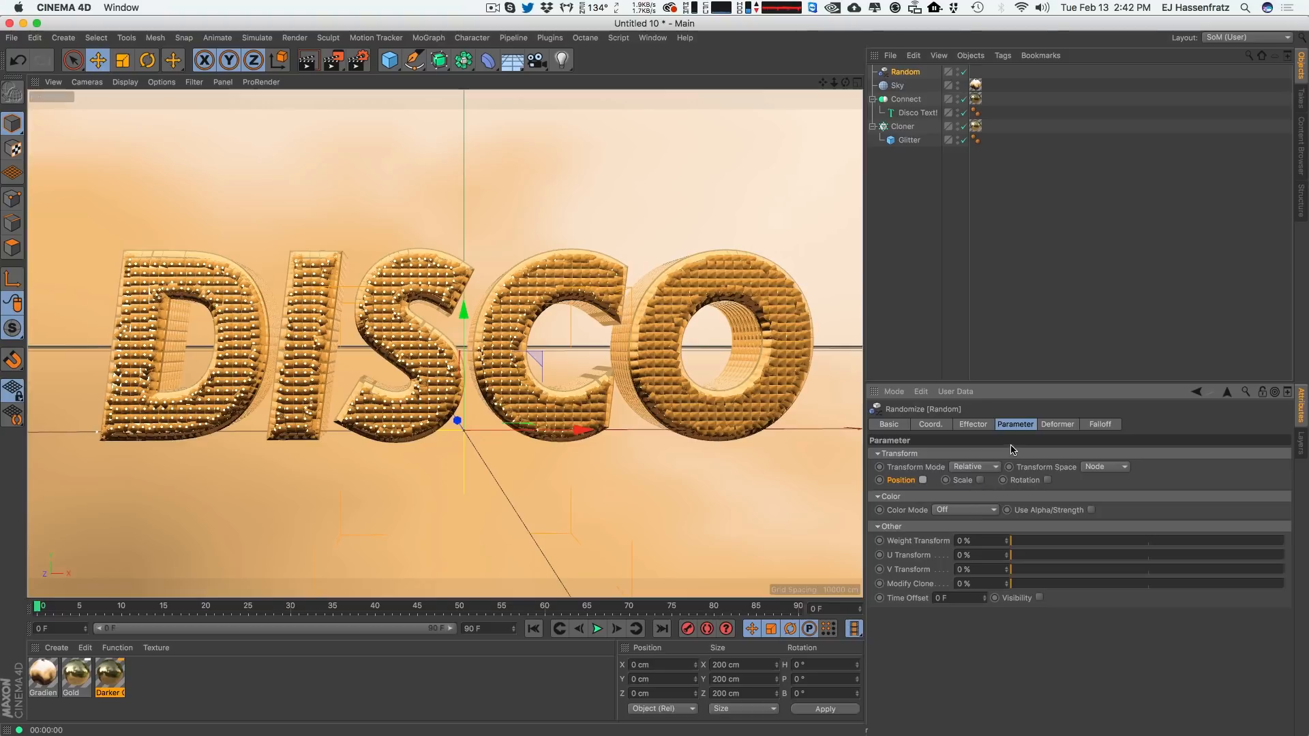
click(981, 481)
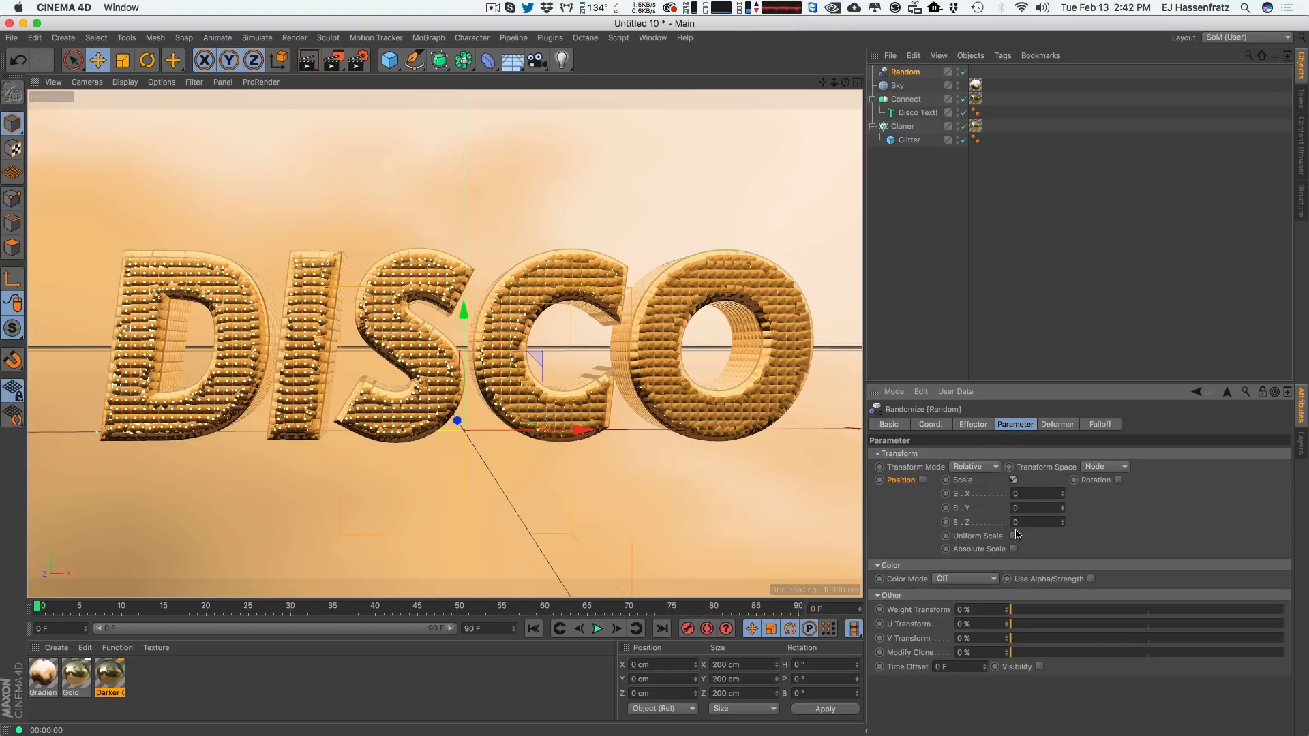
click(1014, 536)
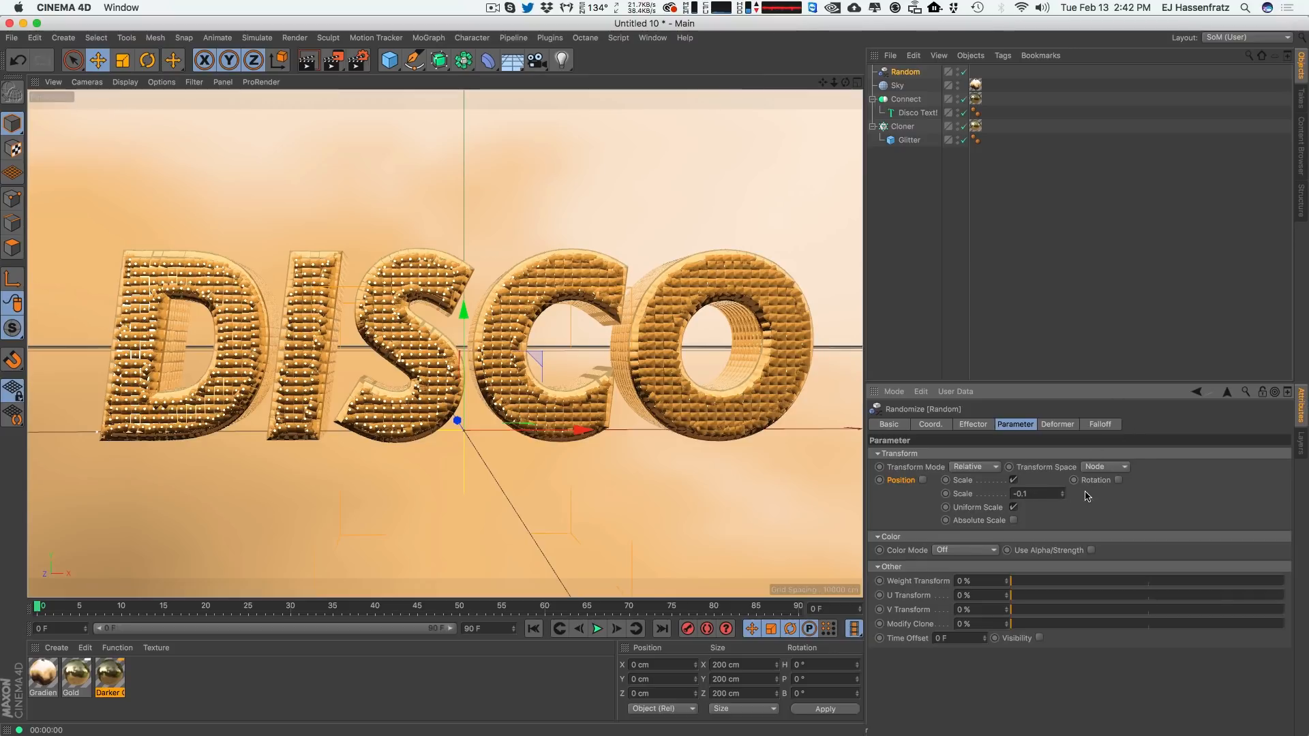
Enable rotation on the Random effector and set its heading and pitch to 8° and bank to 32°.
click(1118, 480)
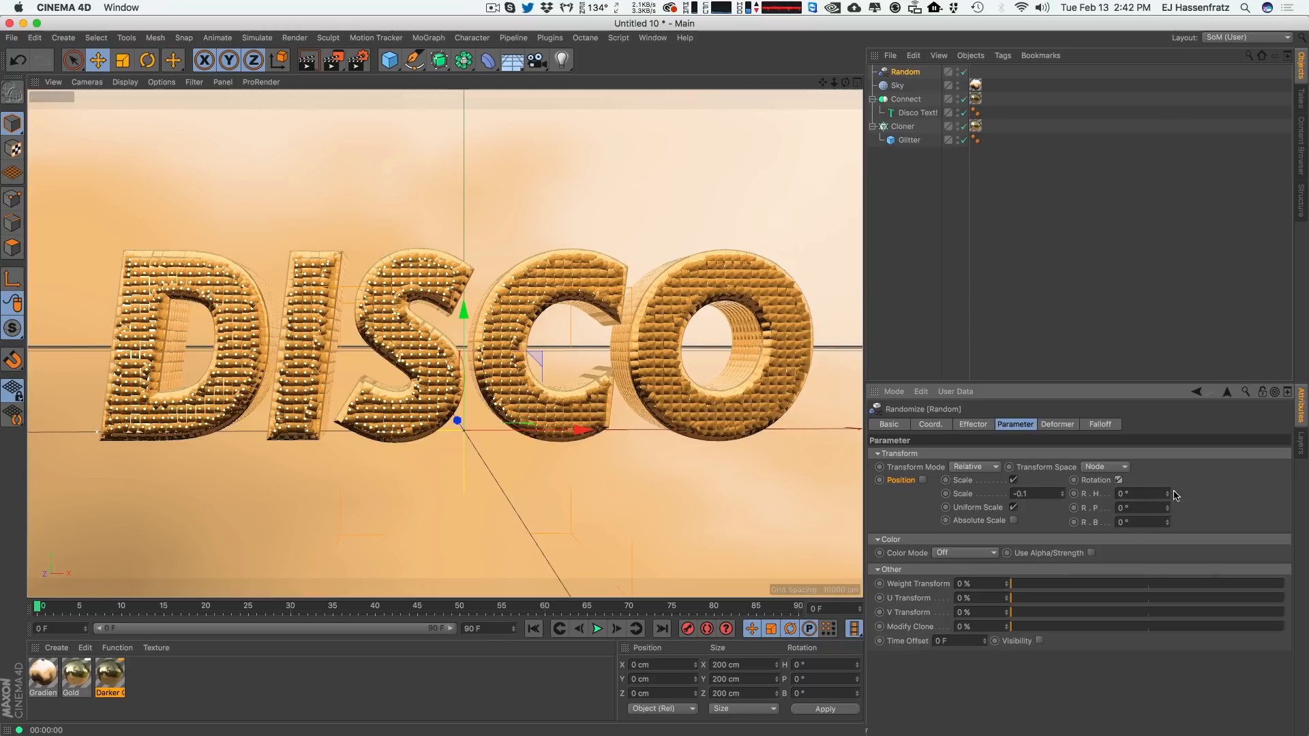
click(1167, 492)
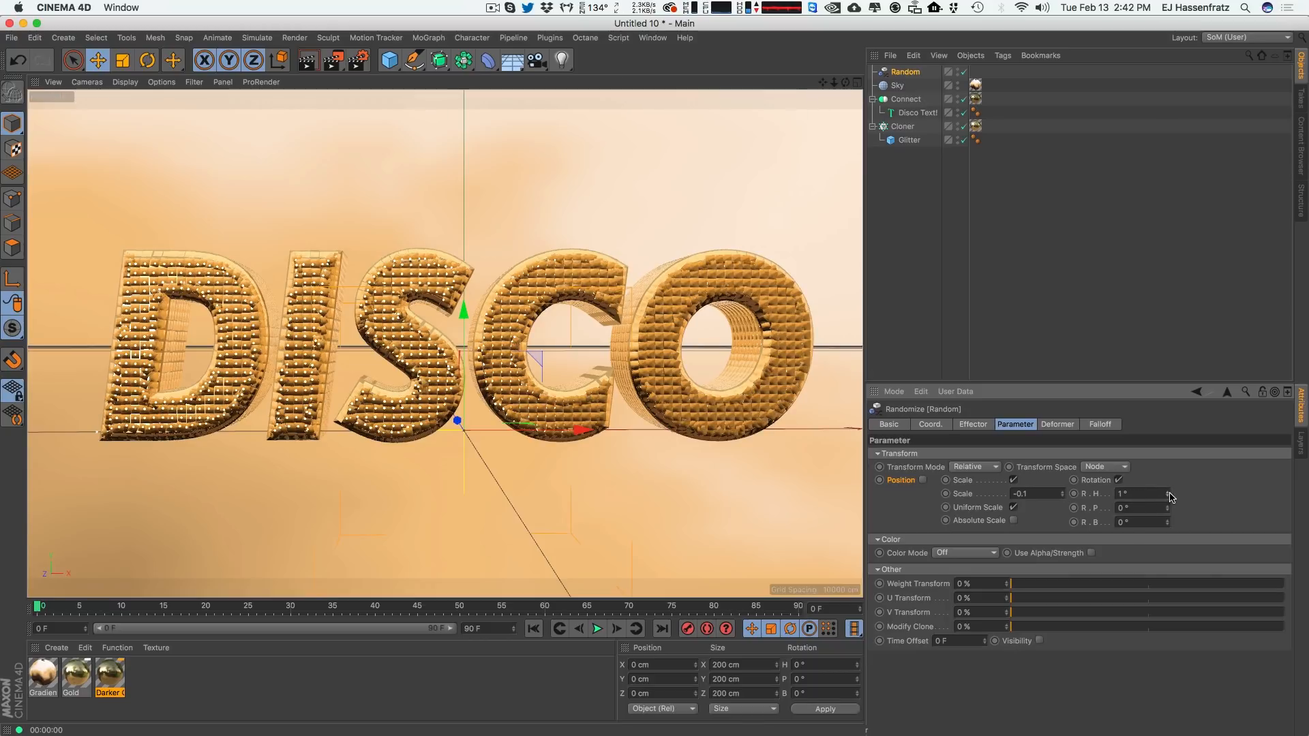
mouse_move(1170, 495)
mouse_down()
mouse_move(1170, 478)
mouse_move(1168, 517)
mouse_move(1169, 503)
mouse_up()
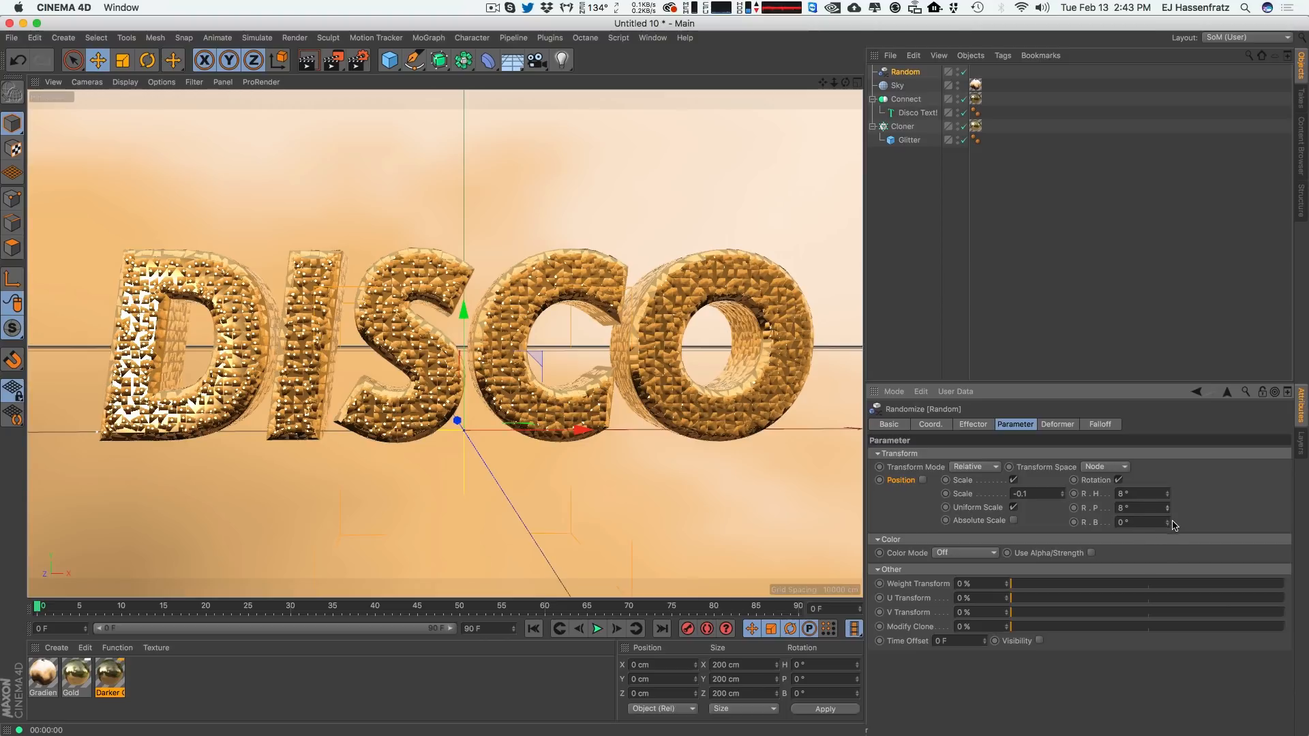
mouse_move(1167, 507)
mouse_down()
mouse_move(1171, 482)
mouse_move(1161, 560)
mouse_move(1166, 478)
mouse_move(1166, 527)
mouse_move(1167, 499)
mouse_up()
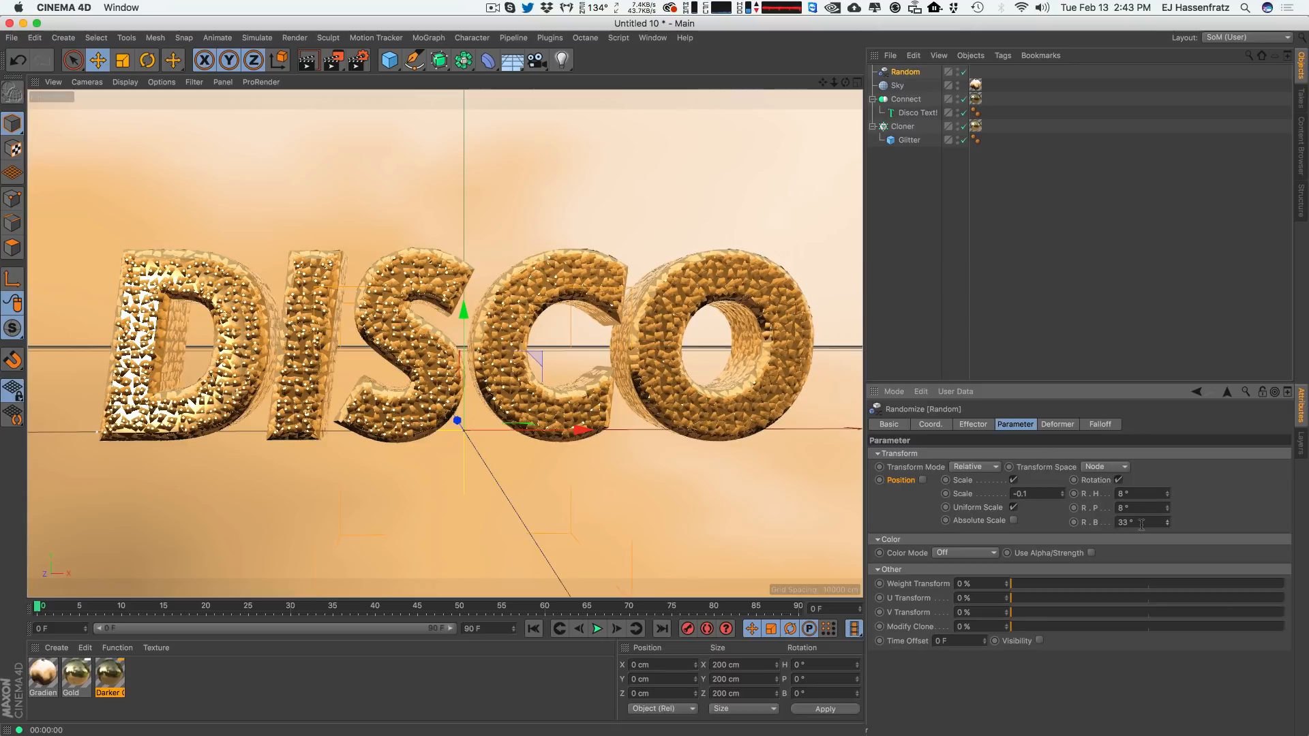
click(1168, 525)
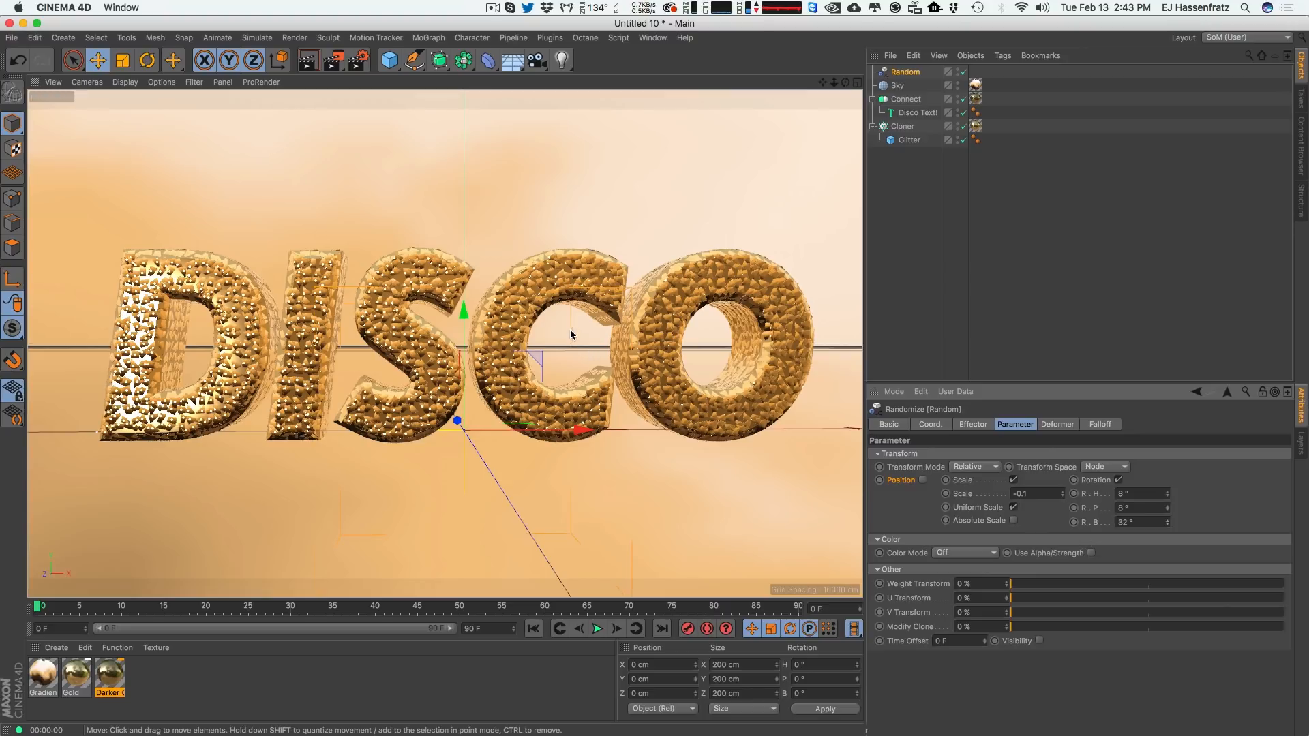
Set the Cloner's transform Z position offset to 0.5 cm.
scroll(542, 339, up, 3)
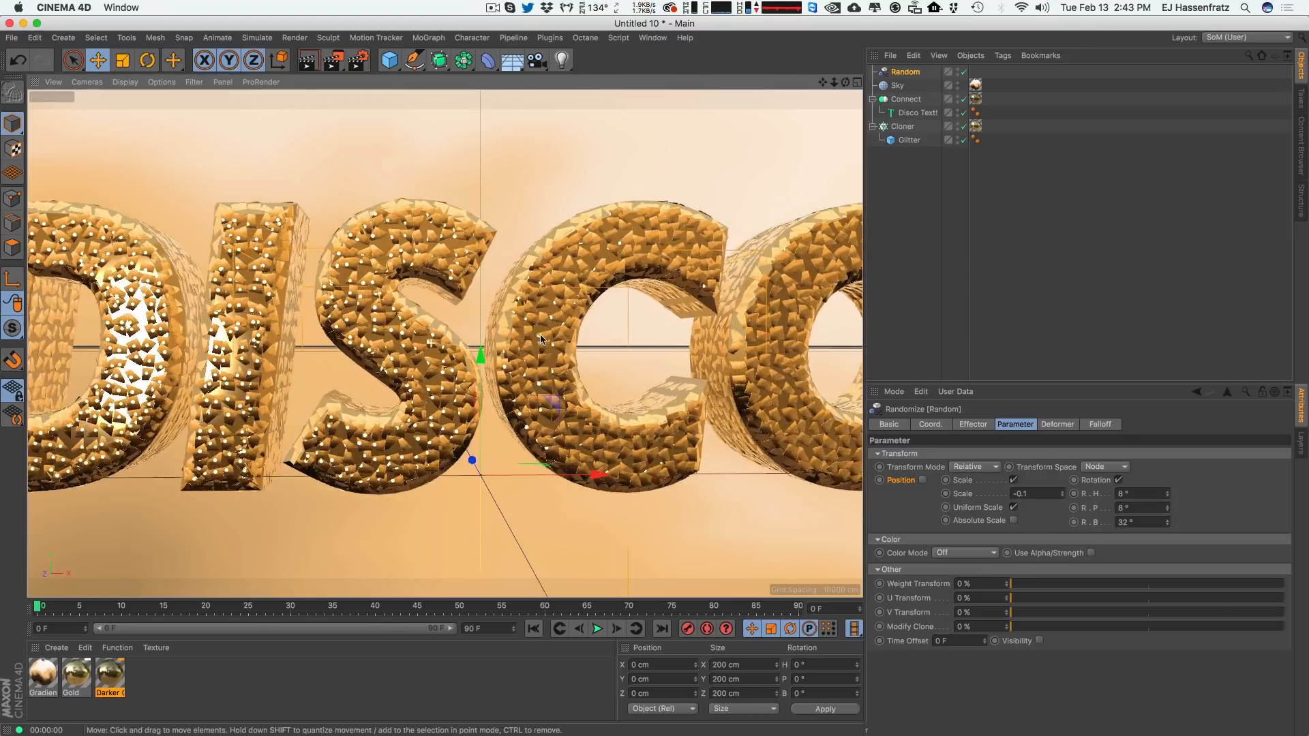
scroll(542, 338, up, 5)
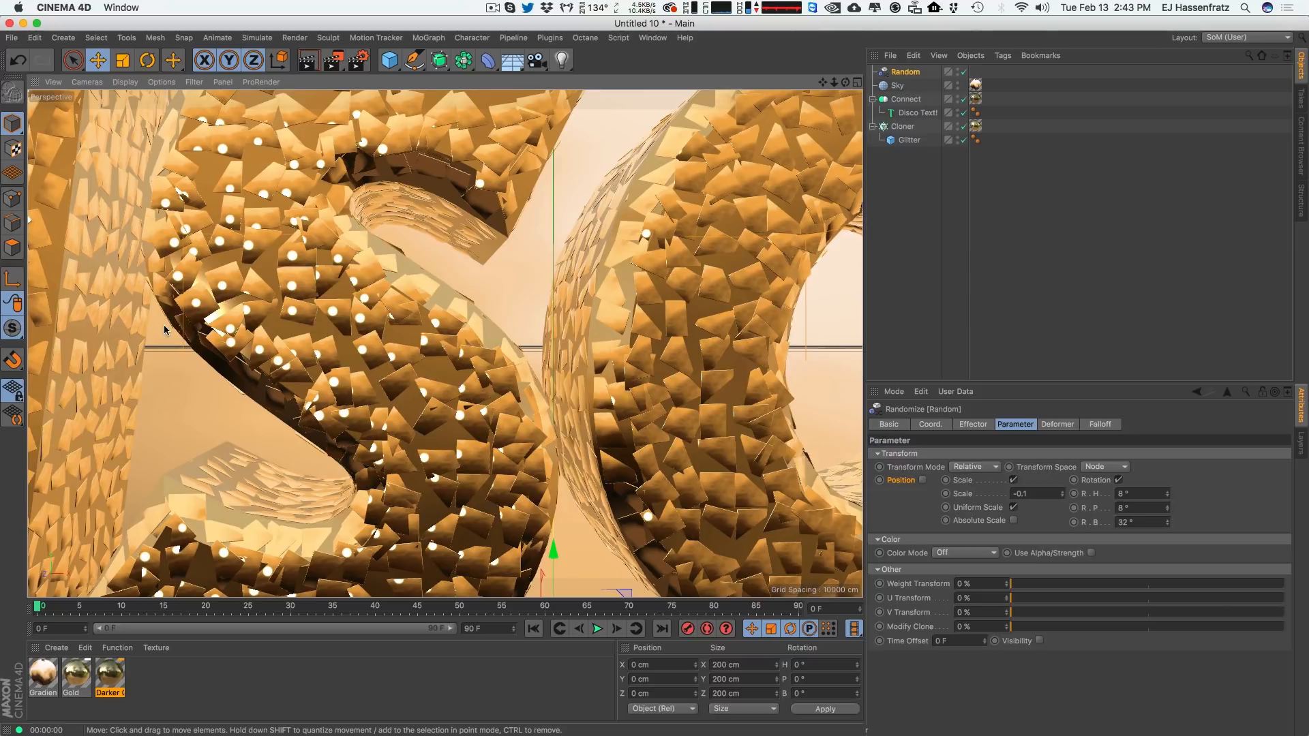
click(907, 126)
click(1009, 424)
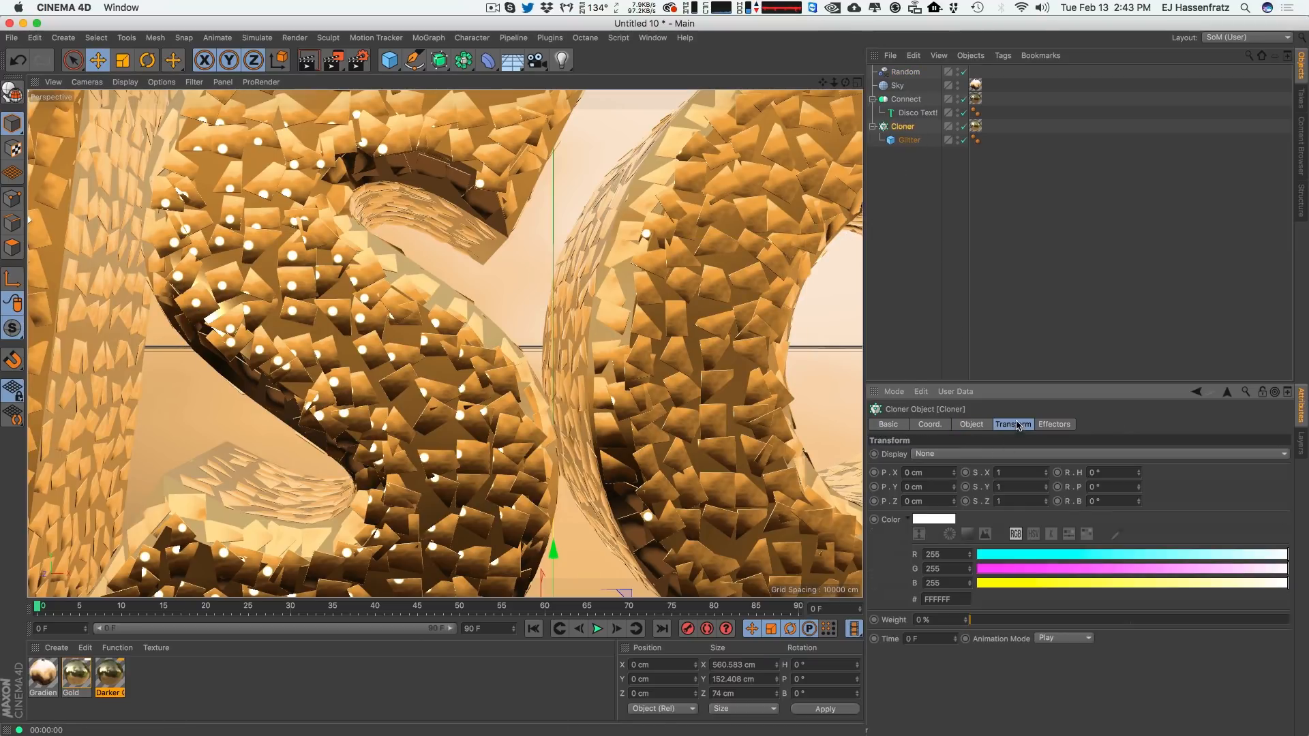
click(953, 499)
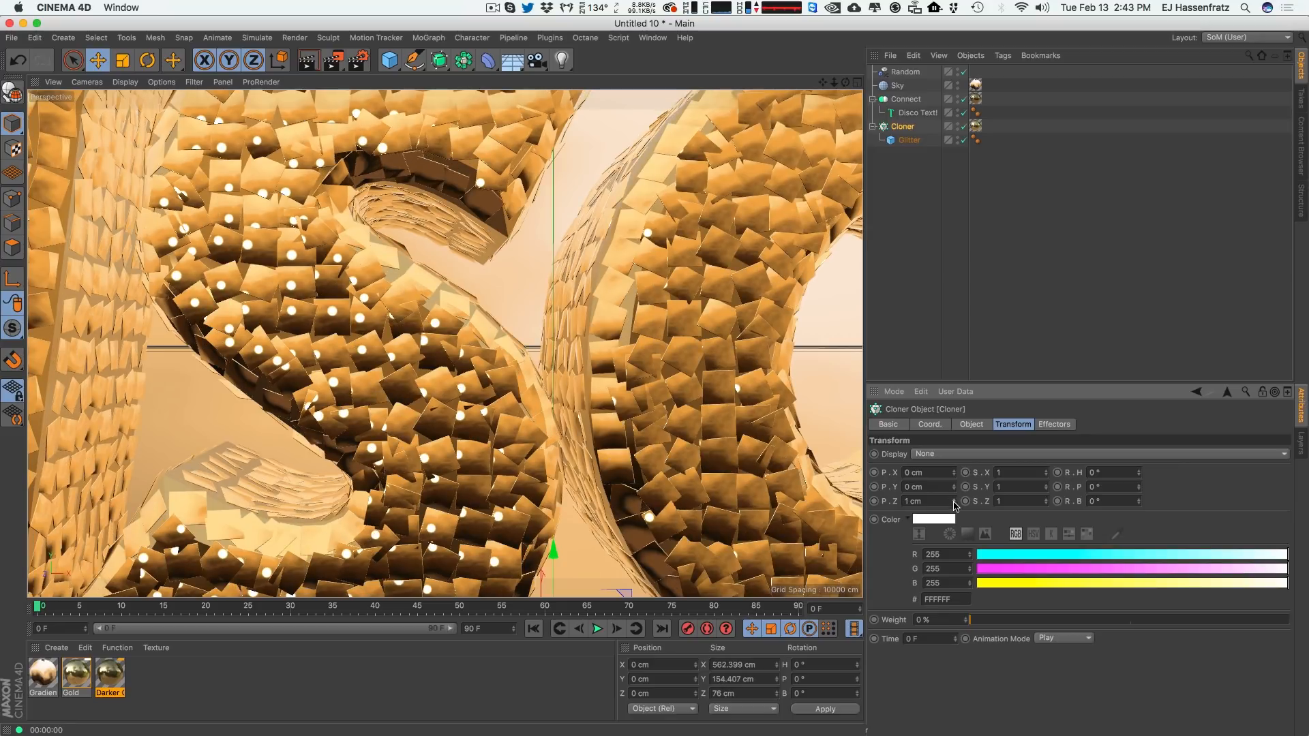
click(954, 501)
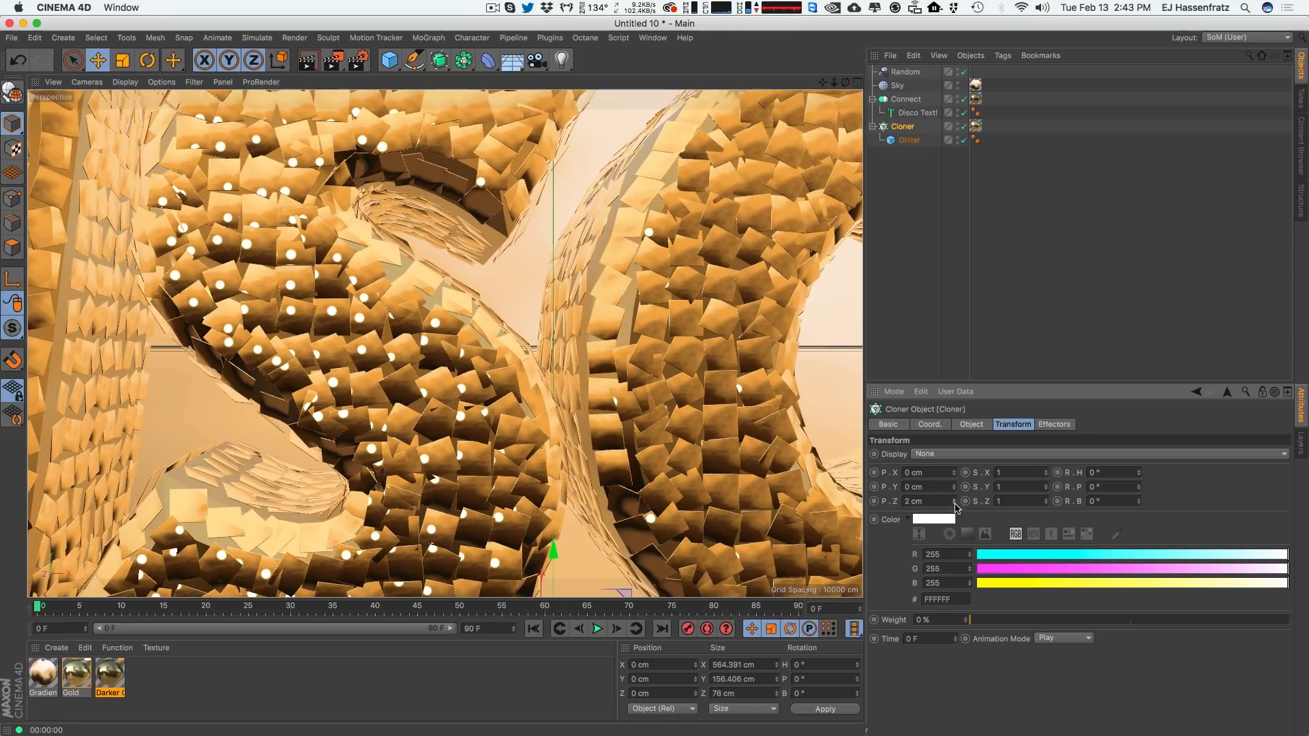
click(955, 505)
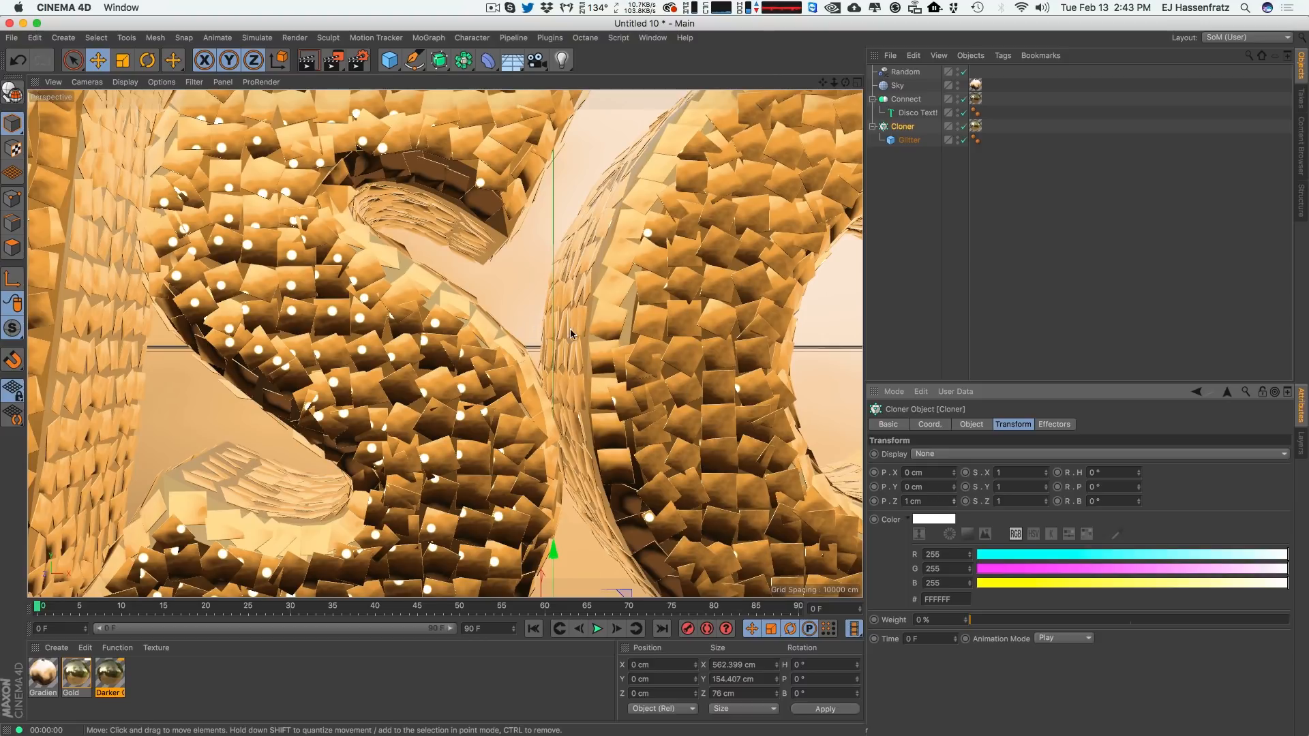
drag(922, 500, 892, 500)
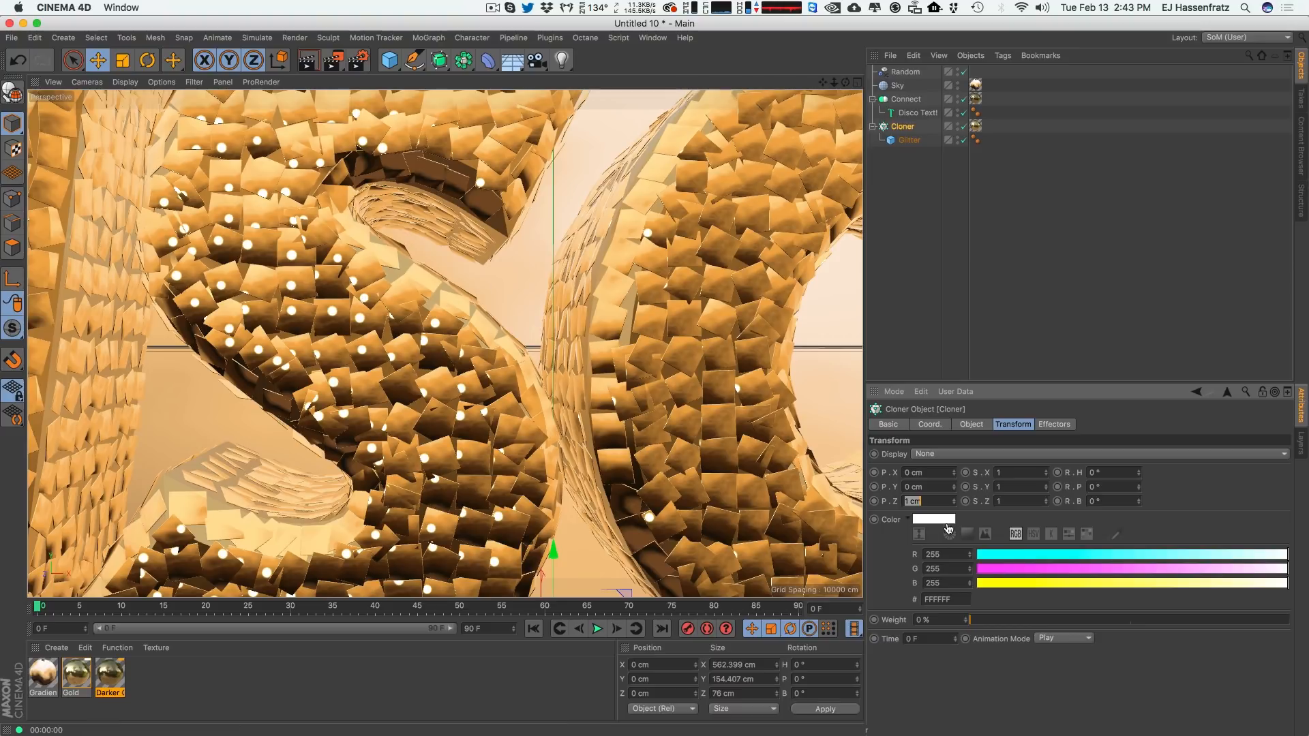
key(BackSpace)
text(.5)
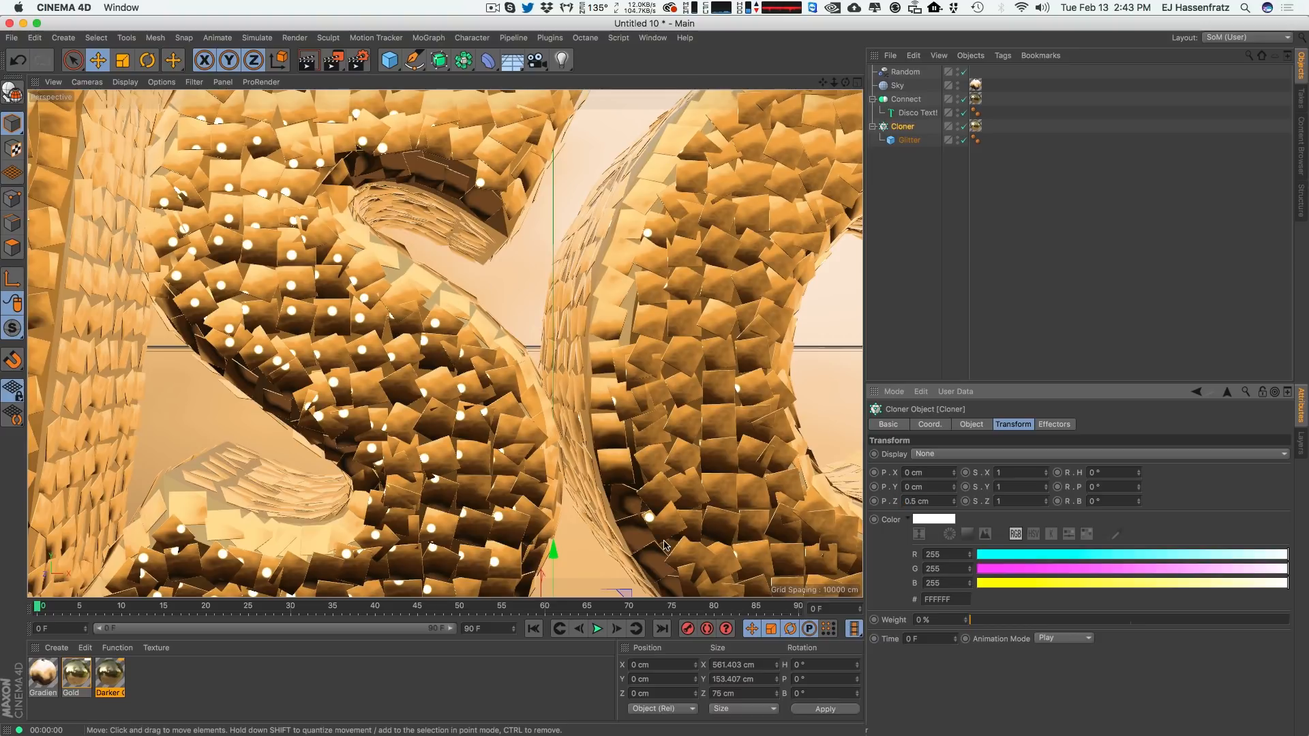
key(Return)
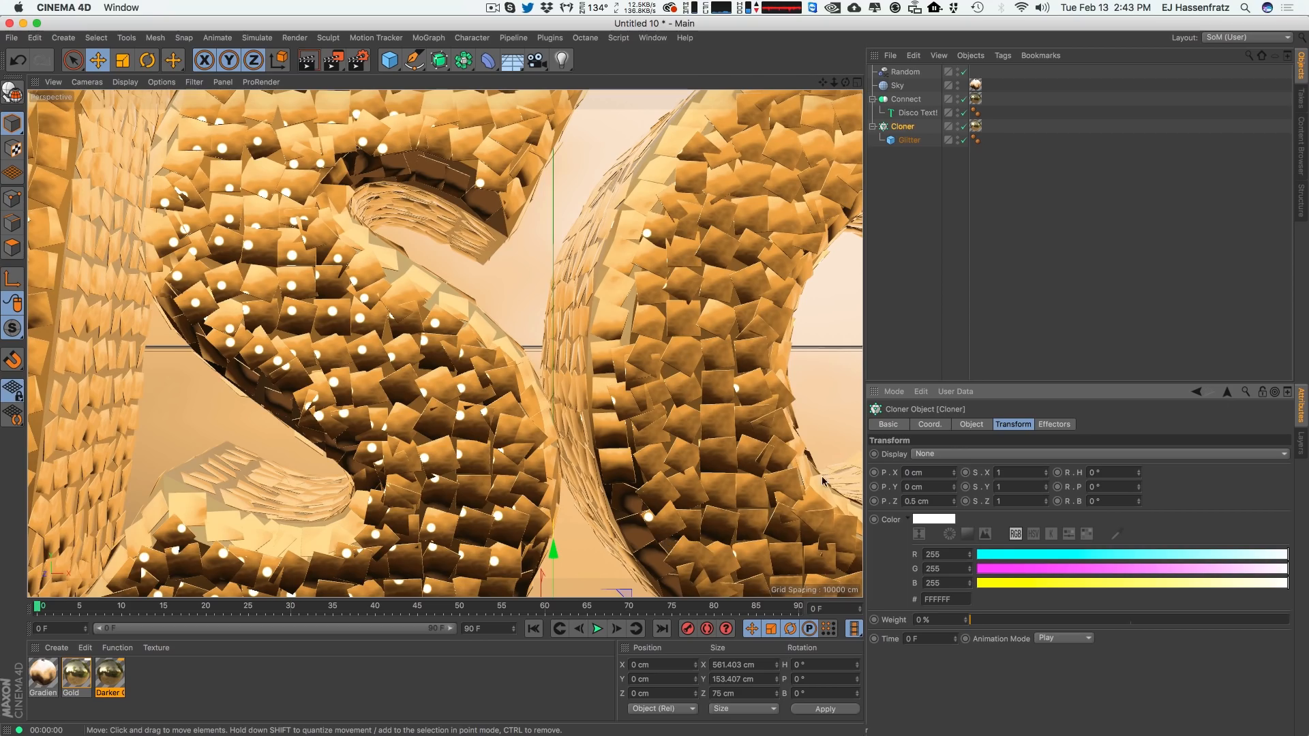
Select the Glitter cube and render the active view to preview the glitter.
alt+drag(671, 471, 534, 338)
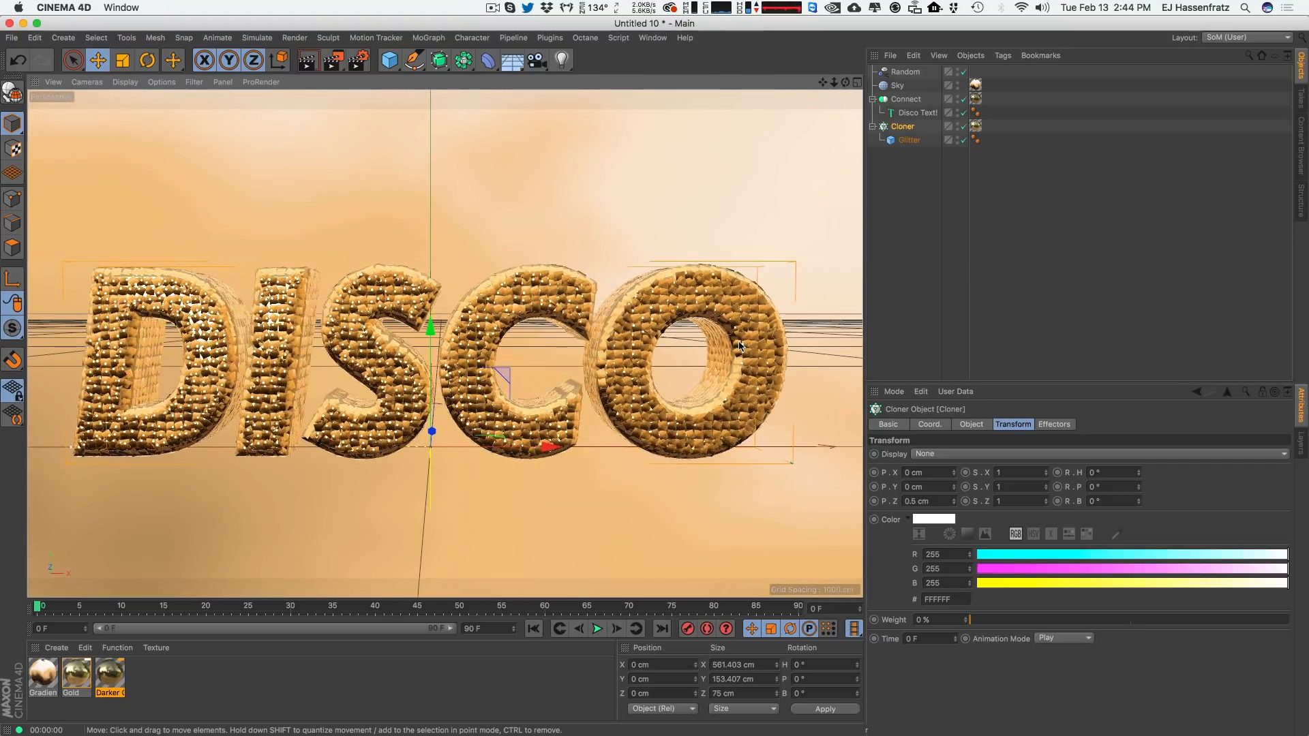
mouse_move(611, 296)
alt+mouse_down()
mouse_move(621, 286)
mouse_move(627, 312)
alt+mouse_up()
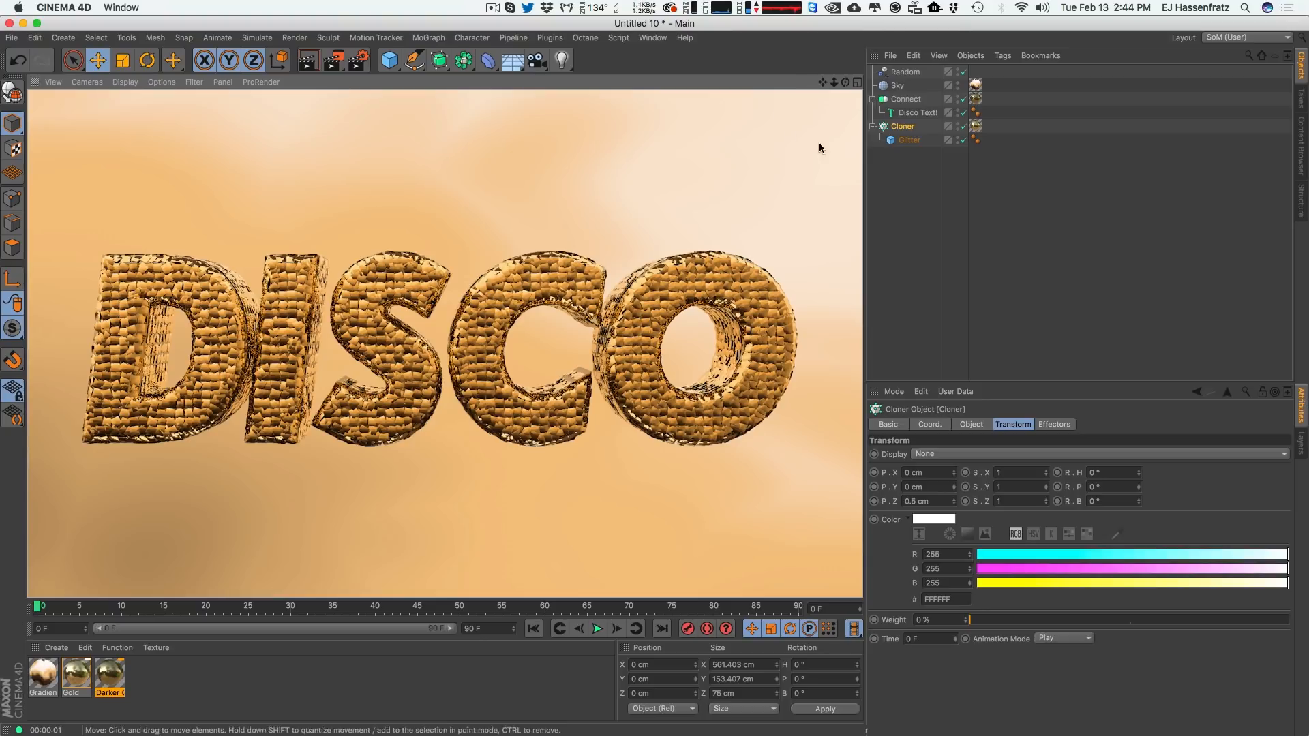
click(909, 140)
click(975, 544)
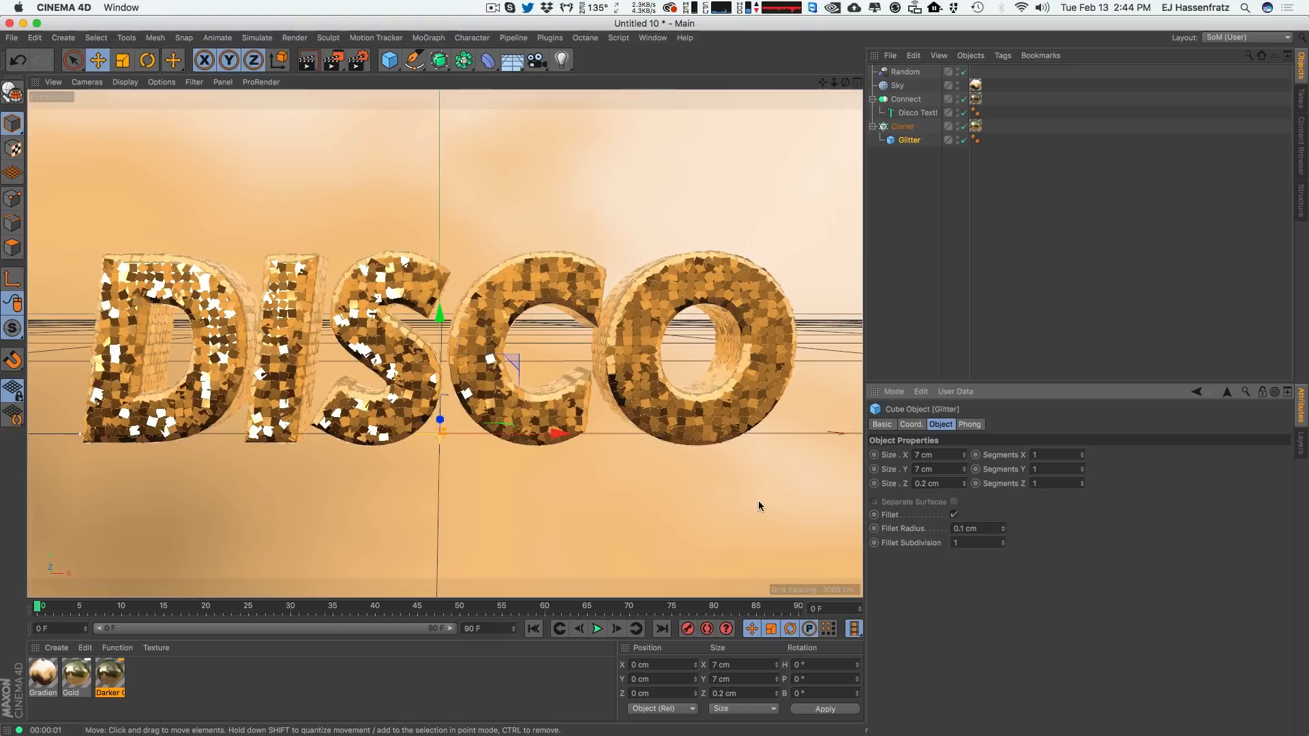
key(ctrl+r)
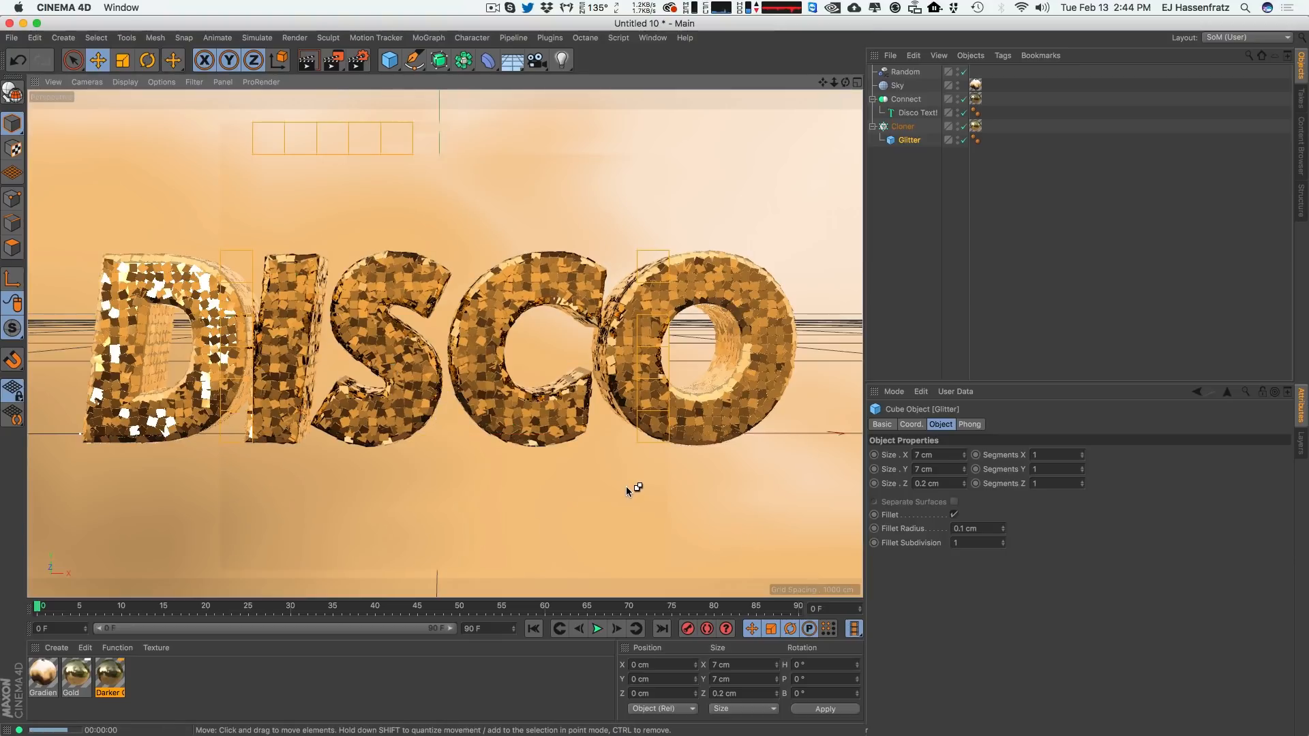
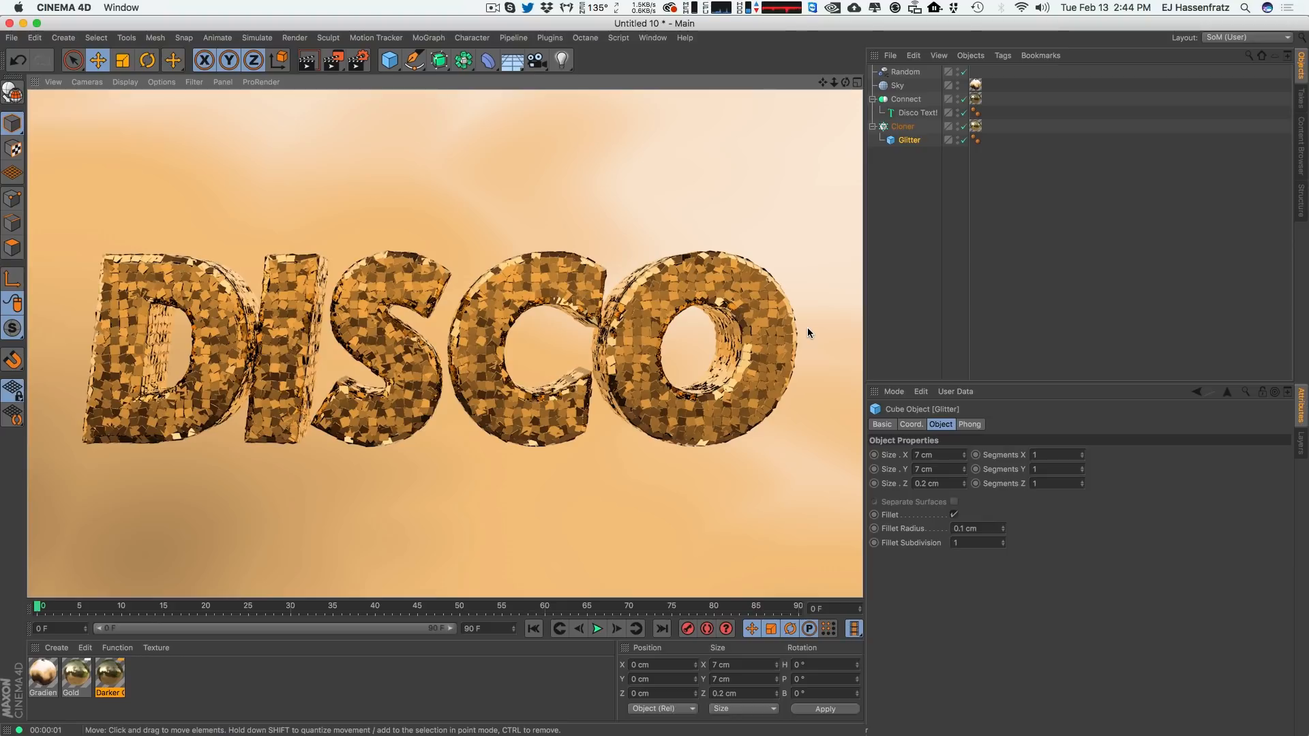
Add an Area Light and start an interactive render region over the perspective view.
click(562, 60)
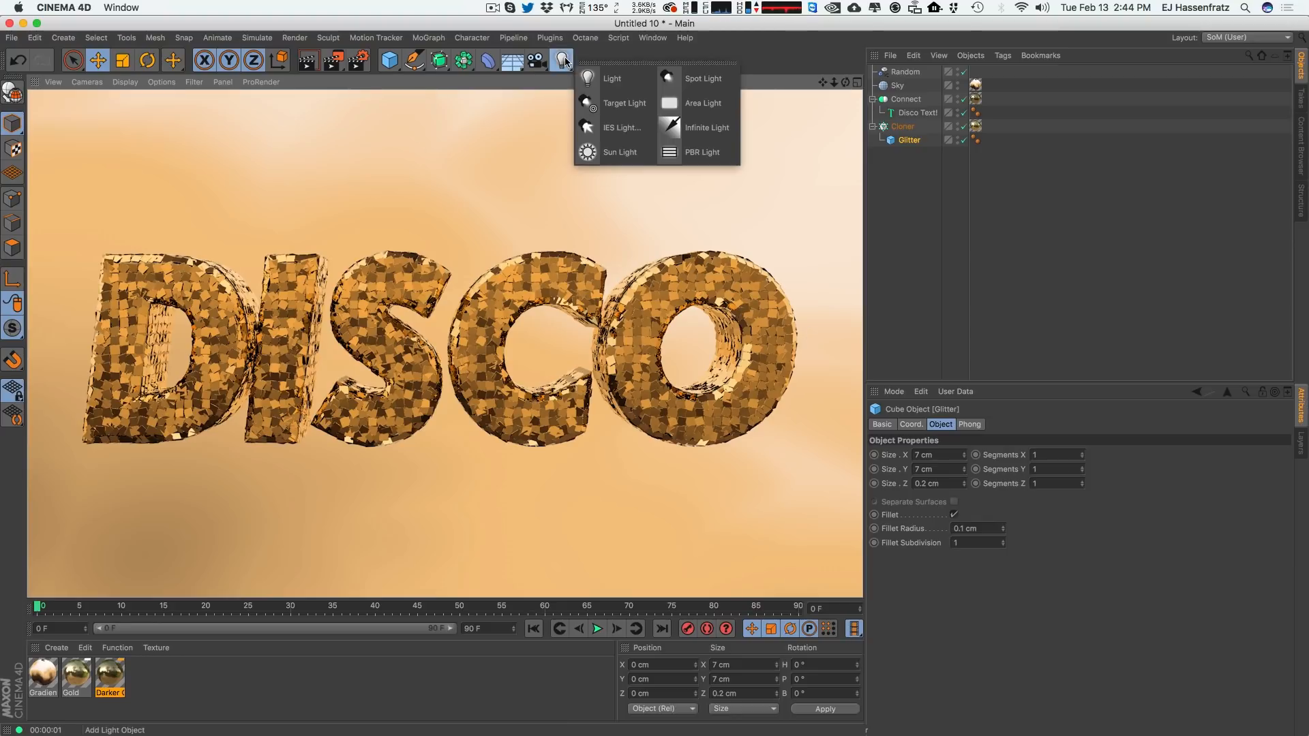
click(715, 105)
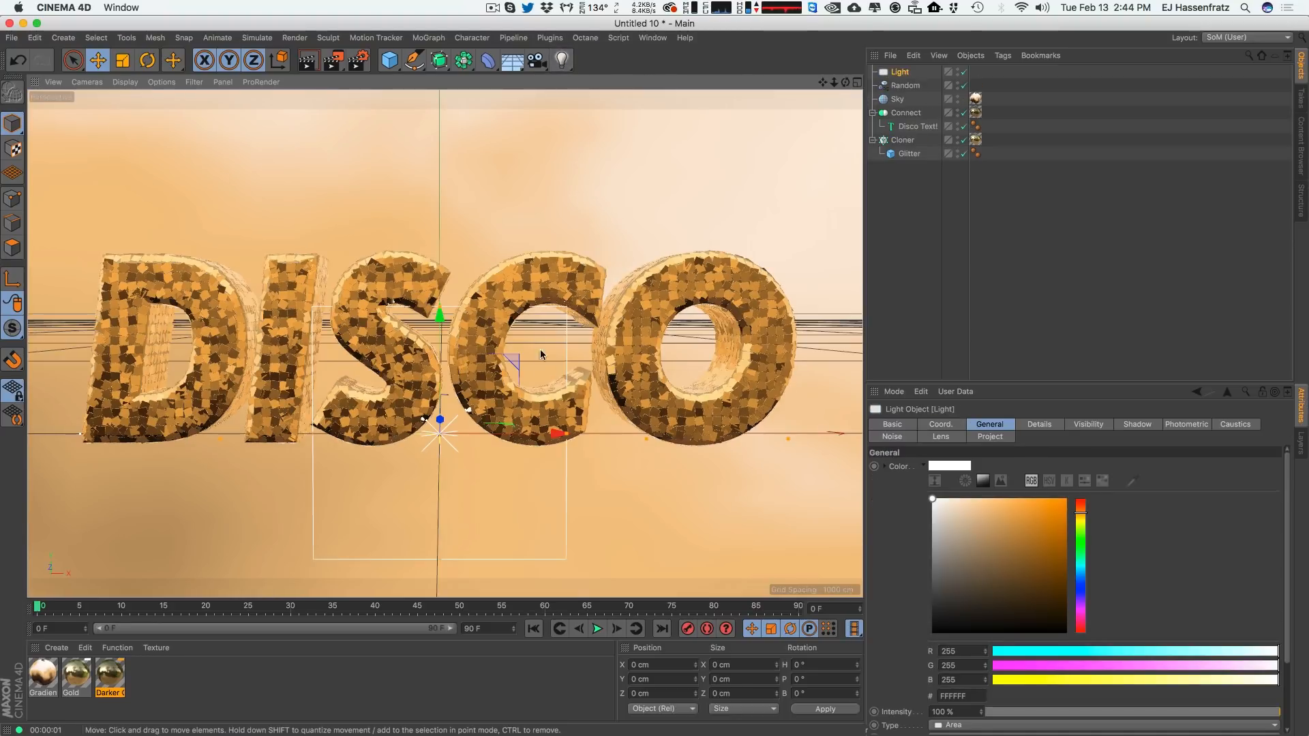
middle_click(511, 359)
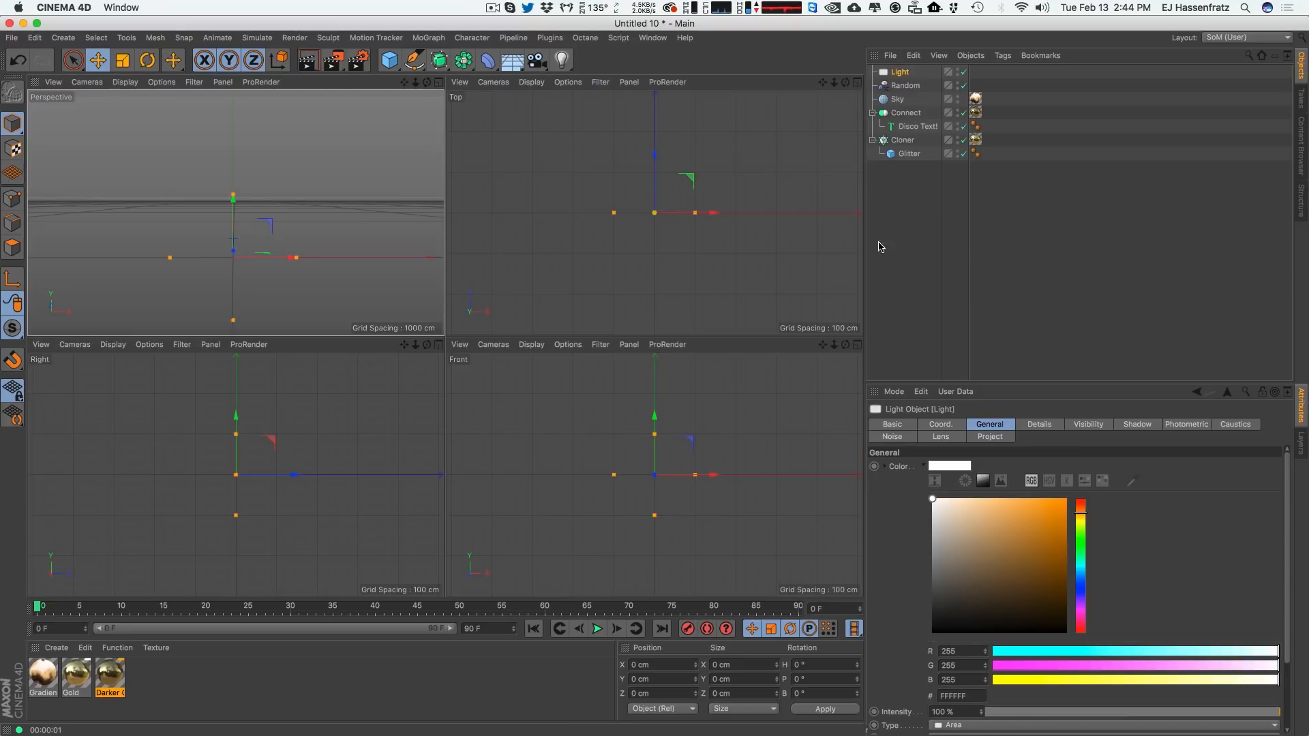
click(359, 60)
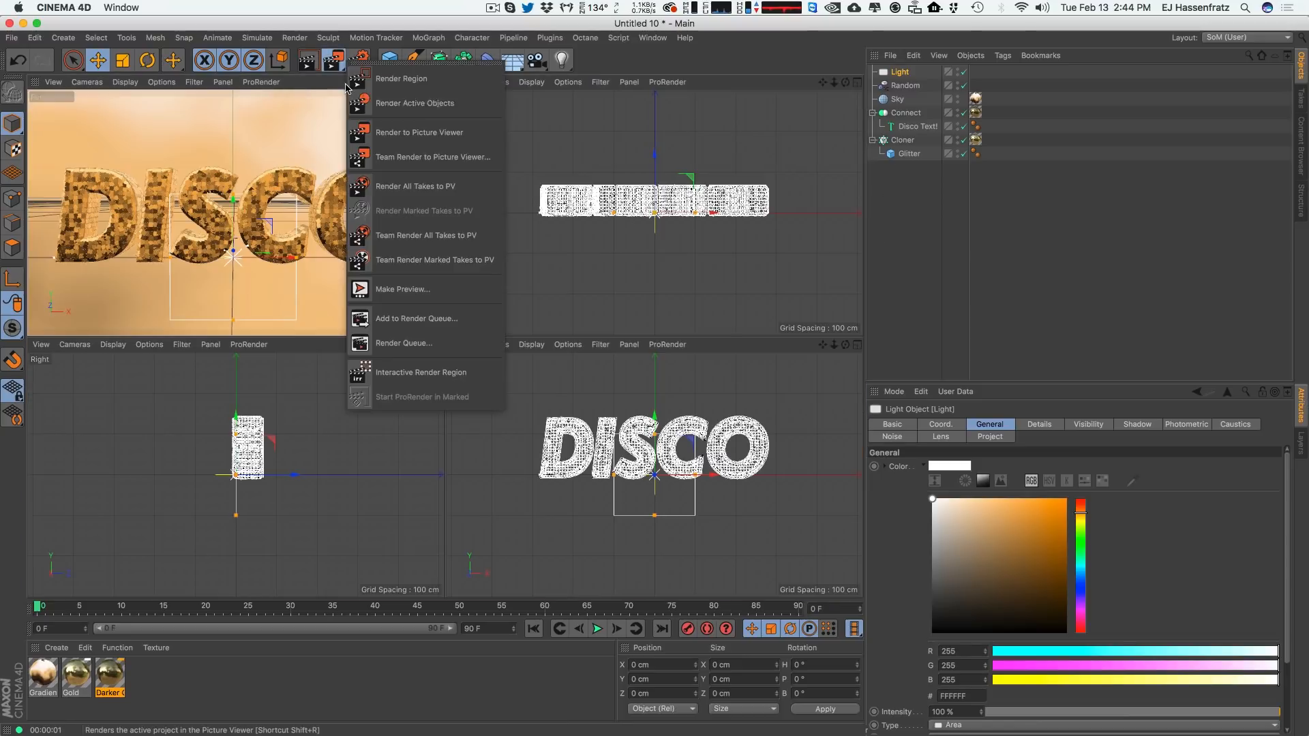
click(423, 372)
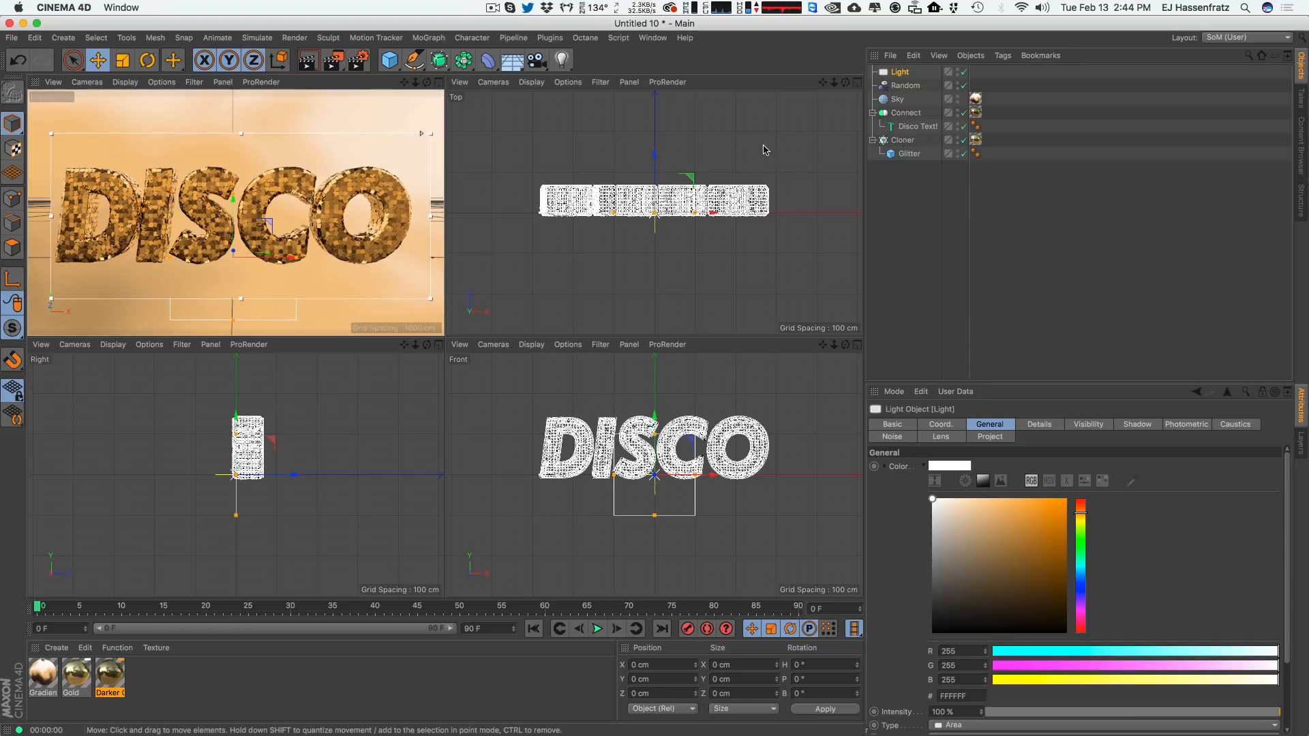
Move and rotate the area light so it hangs above and in front of the DISCO text, tilted down toward it.
drag(691, 179, 728, 235)
drag(663, 460, 634, 418)
key(r)
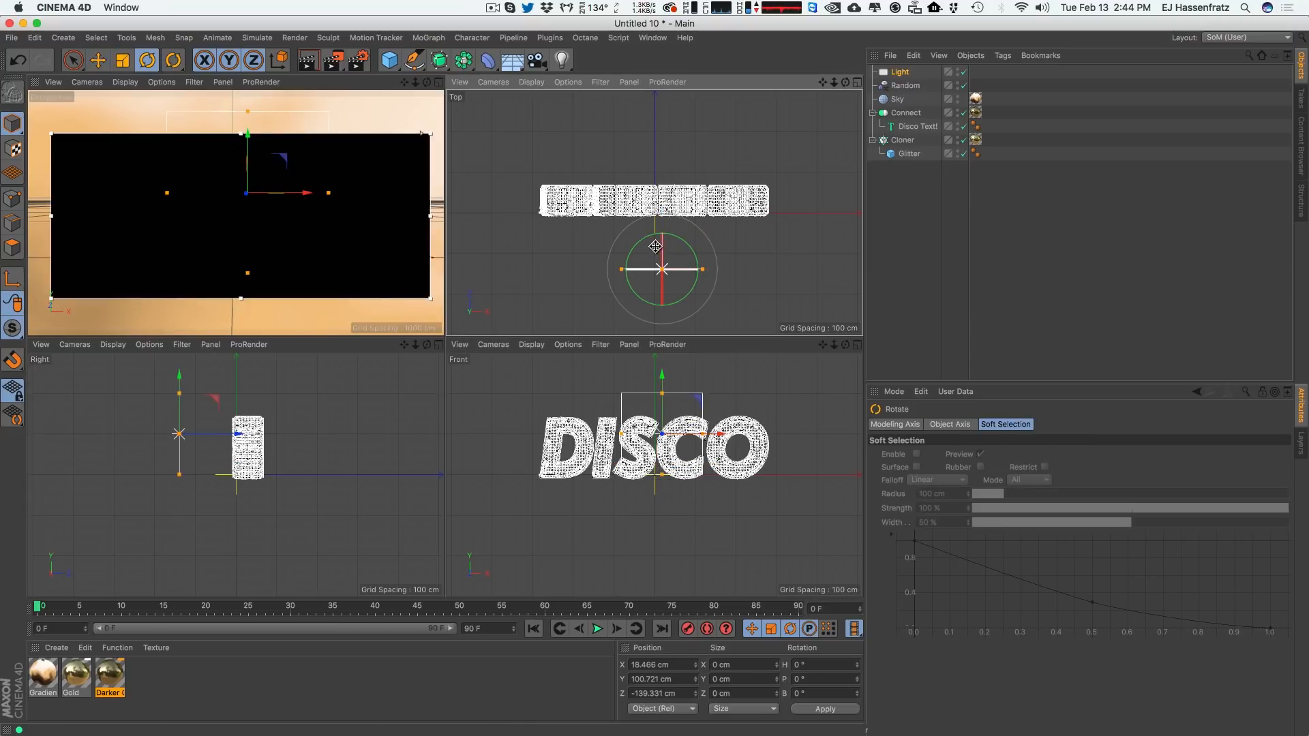
drag(659, 243, 764, 272)
key(e)
drag(289, 412, 292, 400)
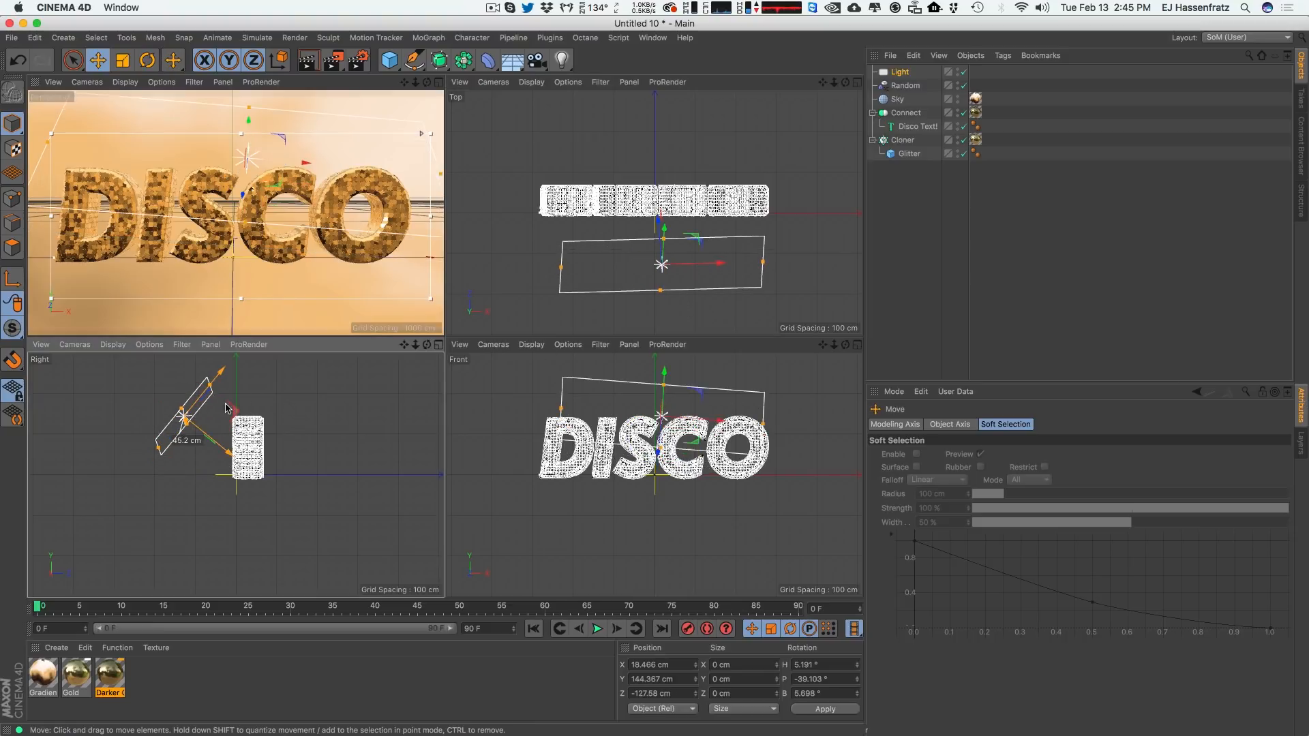
key(r)
drag(153, 411, 161, 416)
key(e)
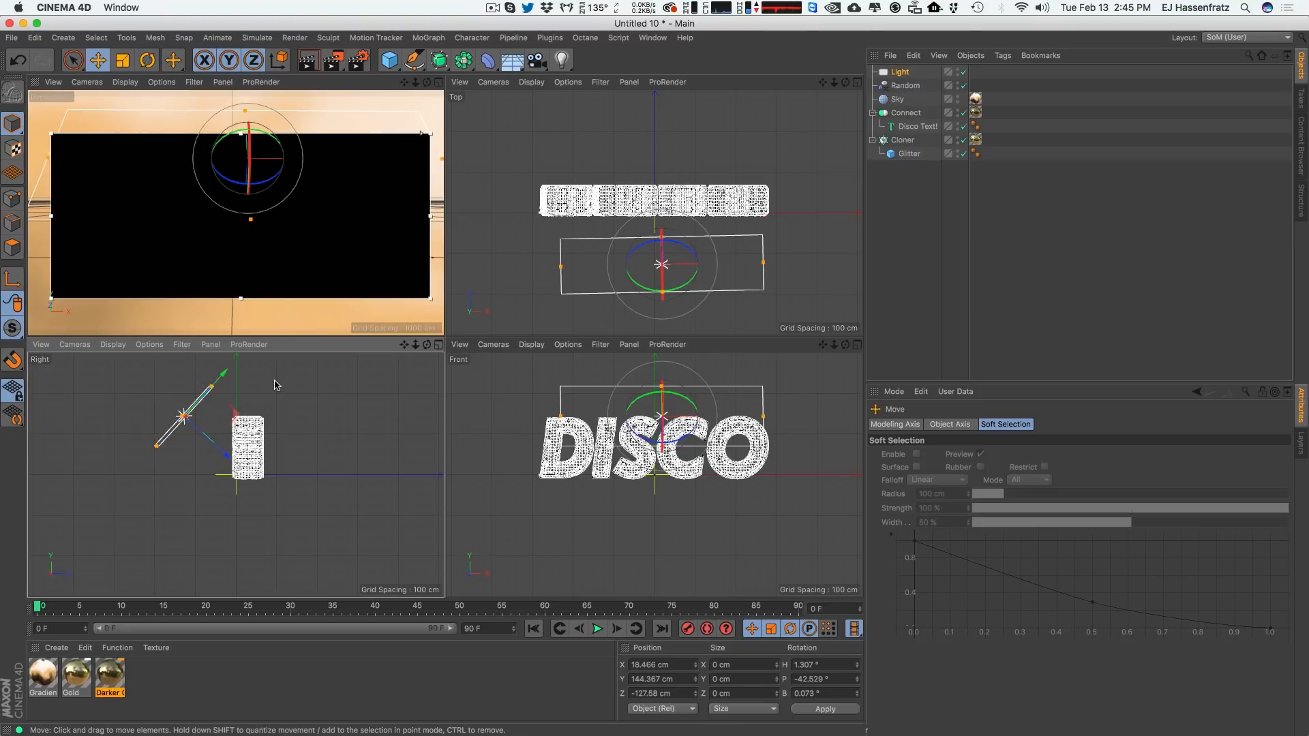
drag(274, 386, 275, 377)
Enable Show in Reflection in the area light's details.
click(890, 73)
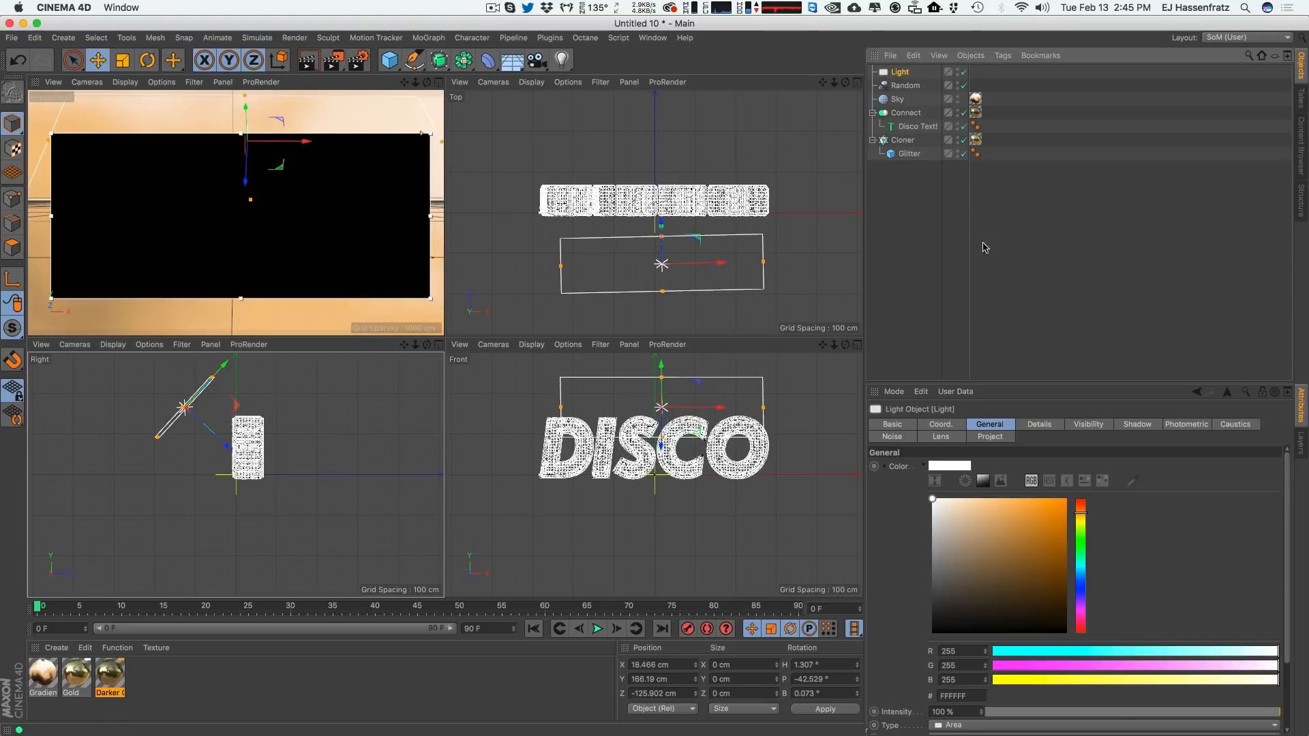
click(1050, 427)
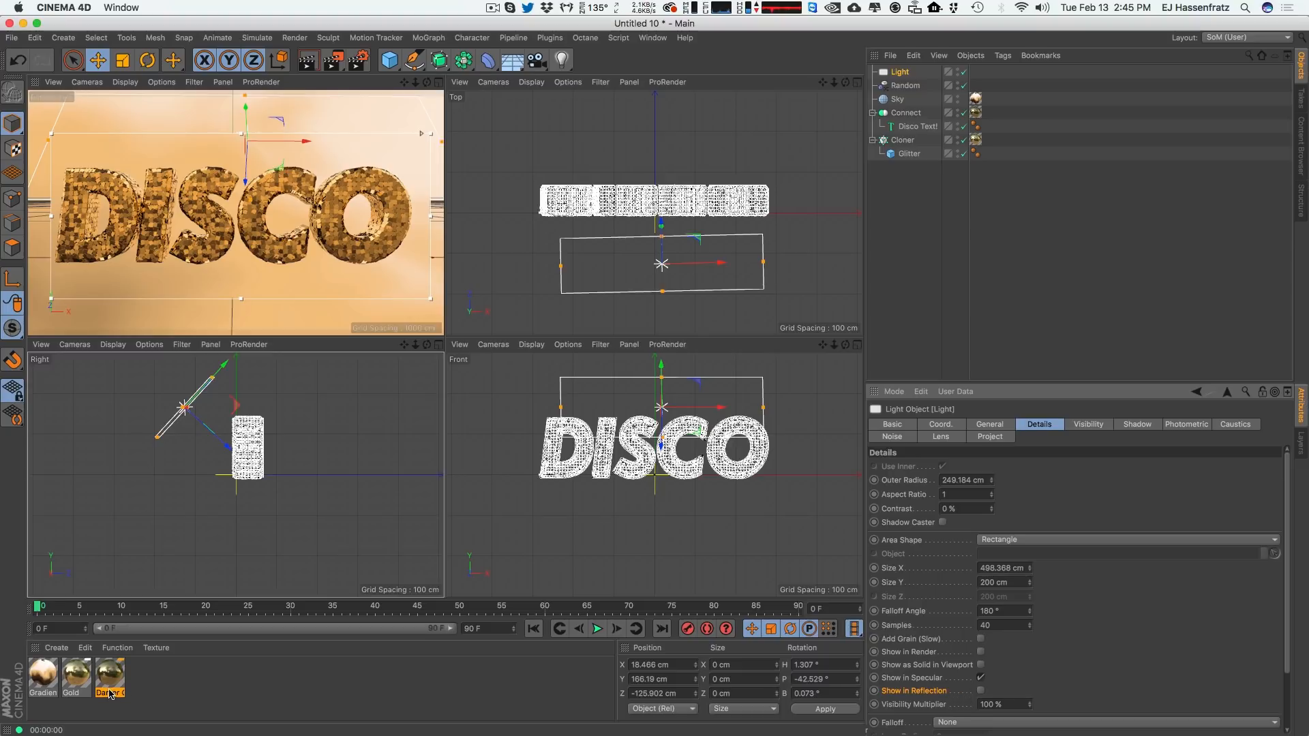
click(981, 691)
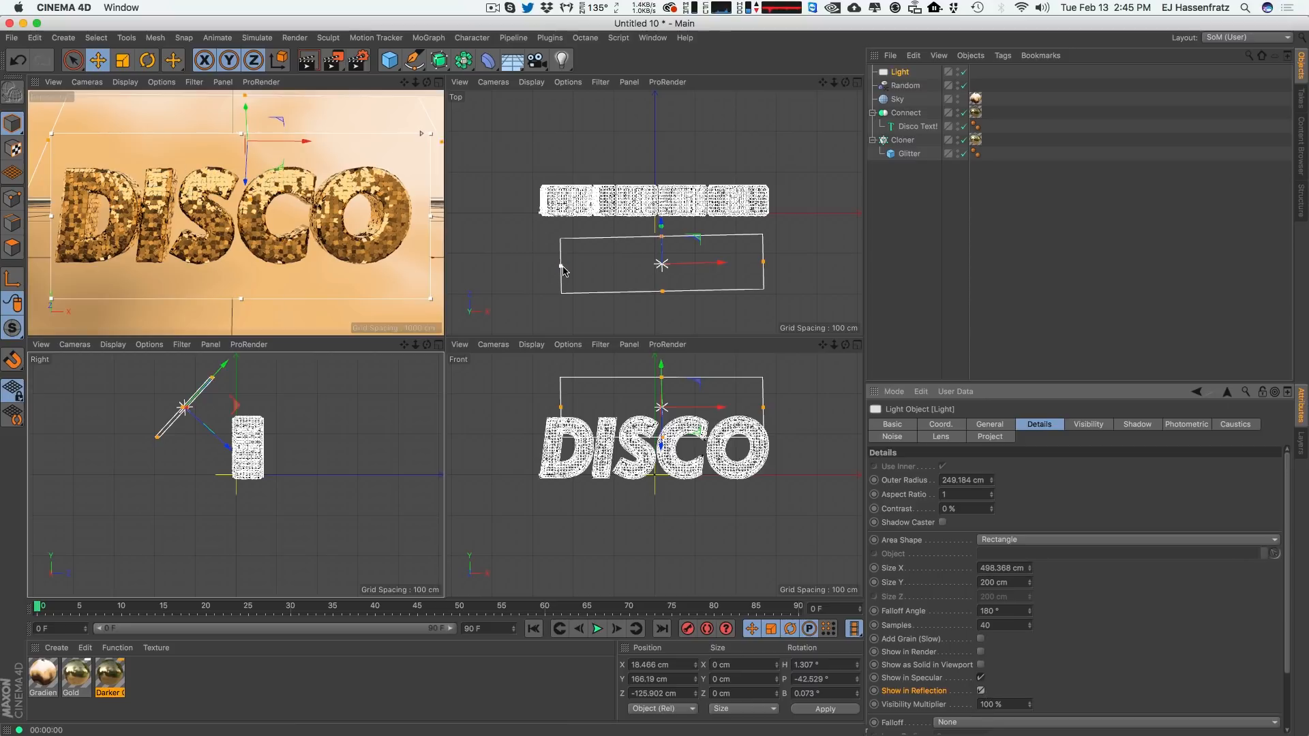
Stretch the area light to about 832 cm wide and 242 cm high and raise it above the text.
drag(561, 265, 493, 267)
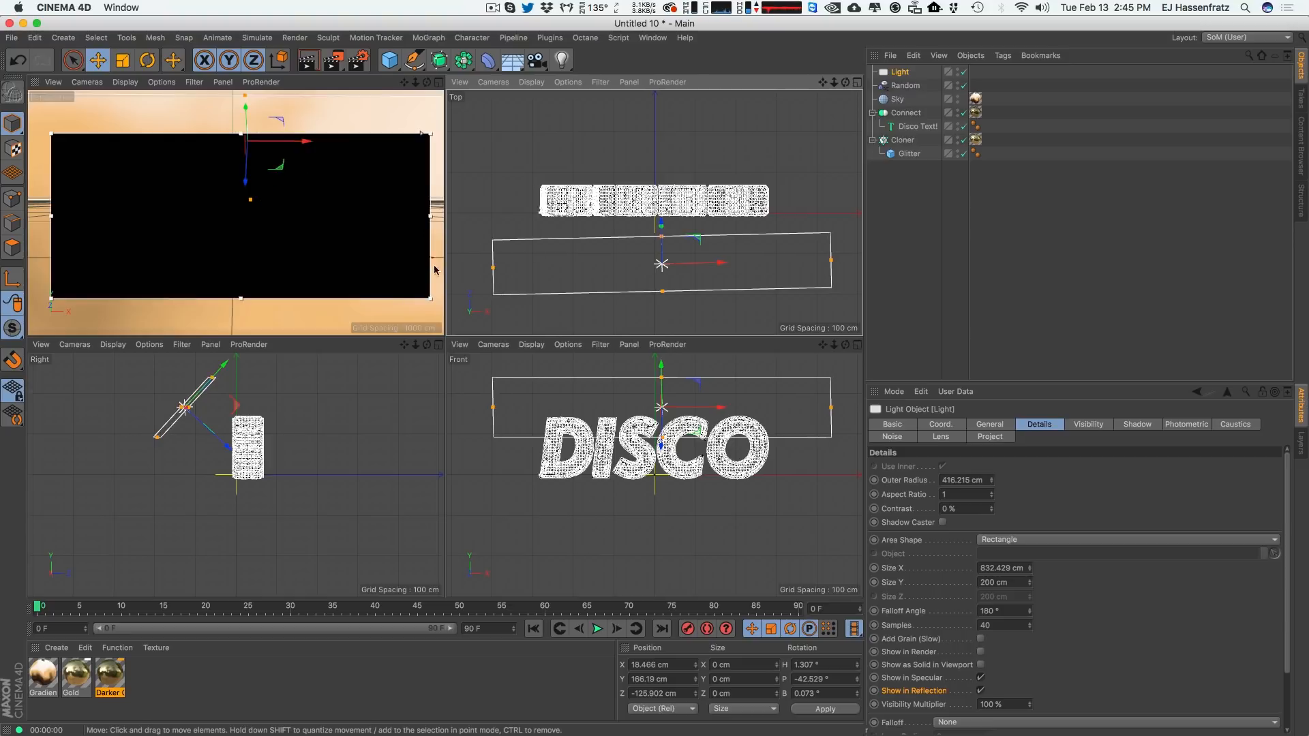
drag(254, 386, 256, 368)
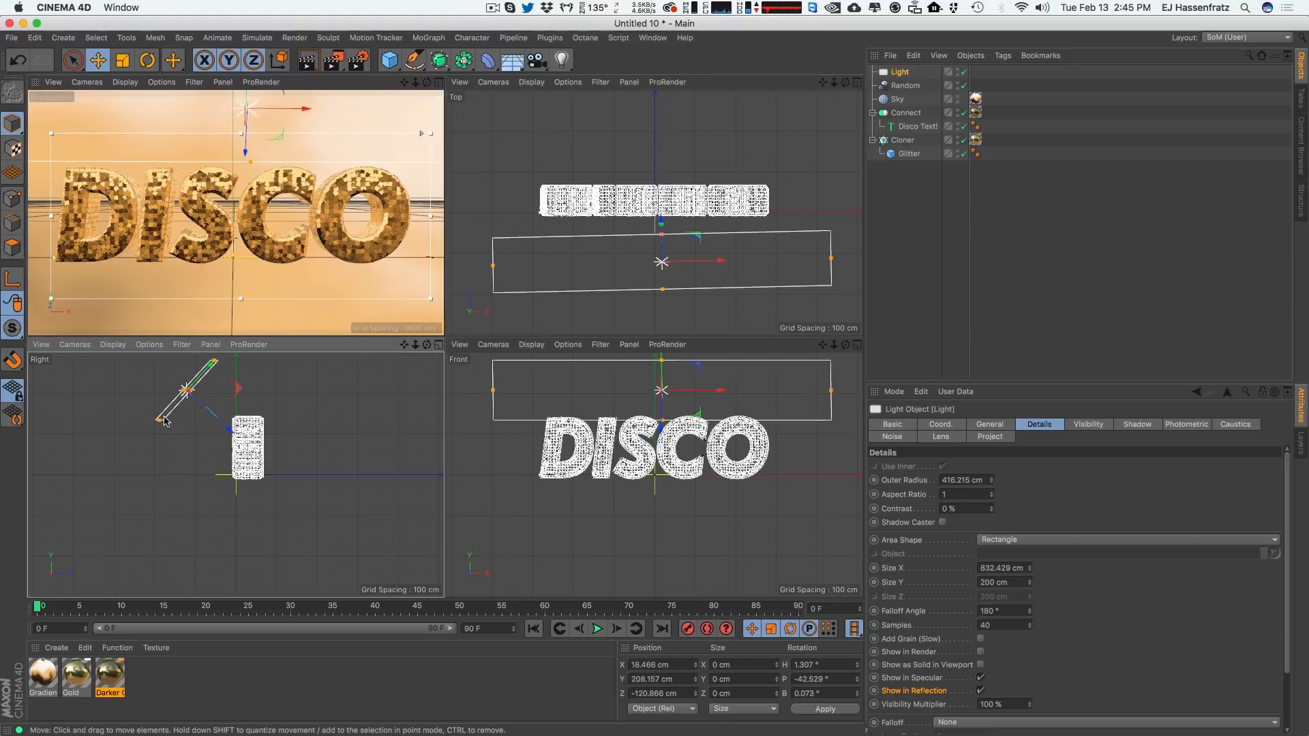
drag(157, 422, 165, 414)
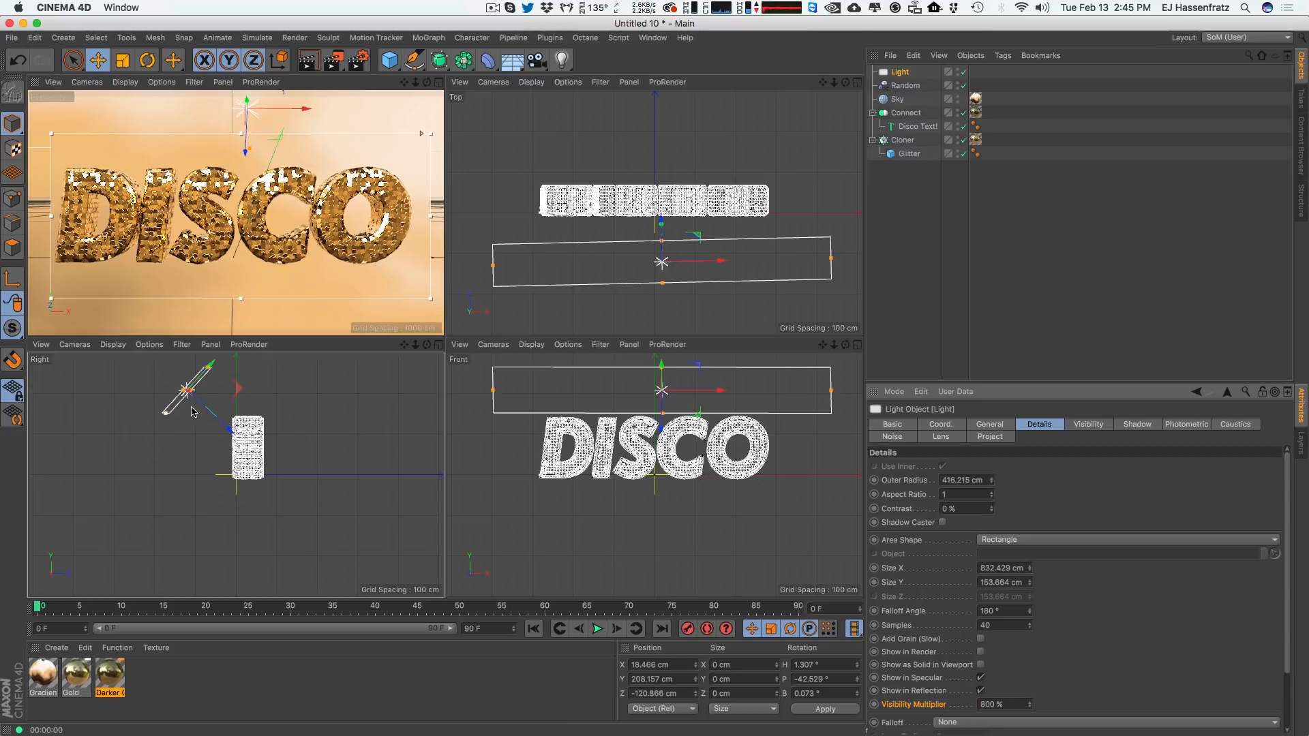
drag(171, 412, 158, 414)
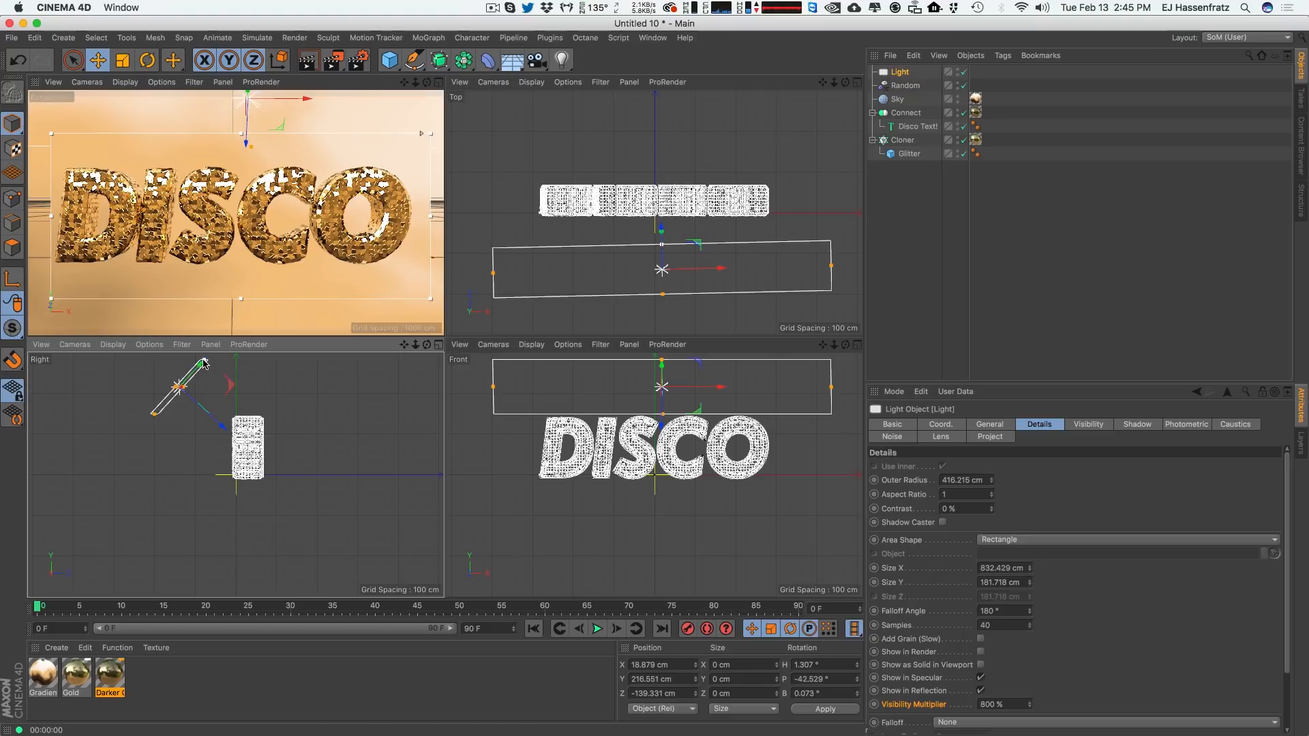
drag(204, 360, 213, 350)
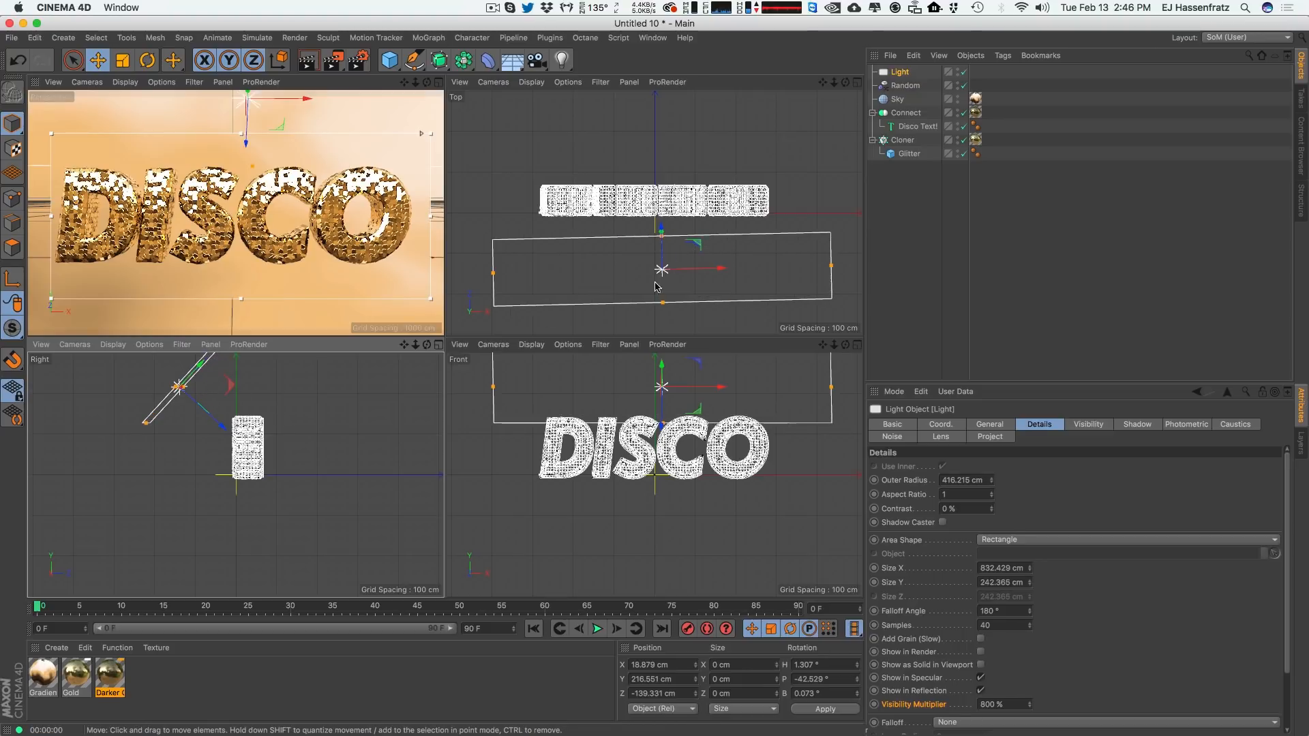
Rotate the area light further so it tilts more toward the text.
key(r)
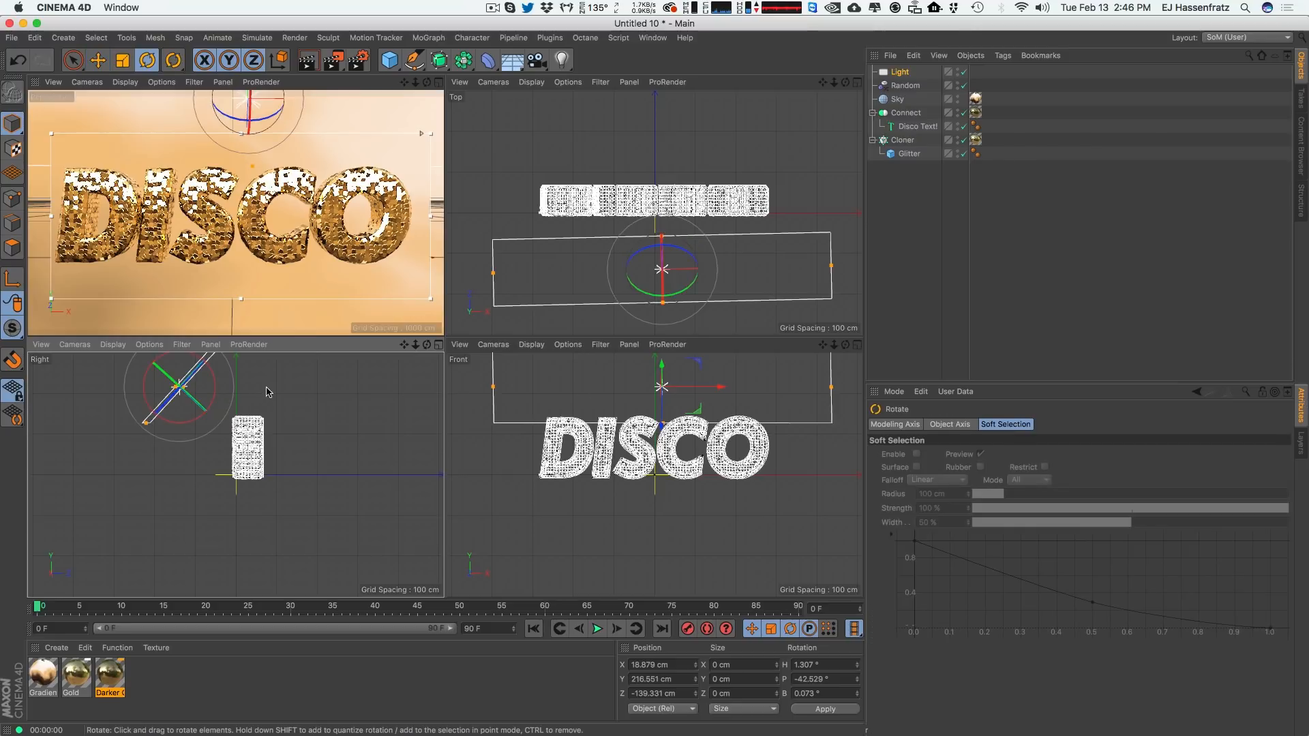
mouse_move(267, 391)
mouse_down()
mouse_move(300, 428)
mouse_move(272, 366)
mouse_move(280, 407)
mouse_up()
key(e)
click(899, 72)
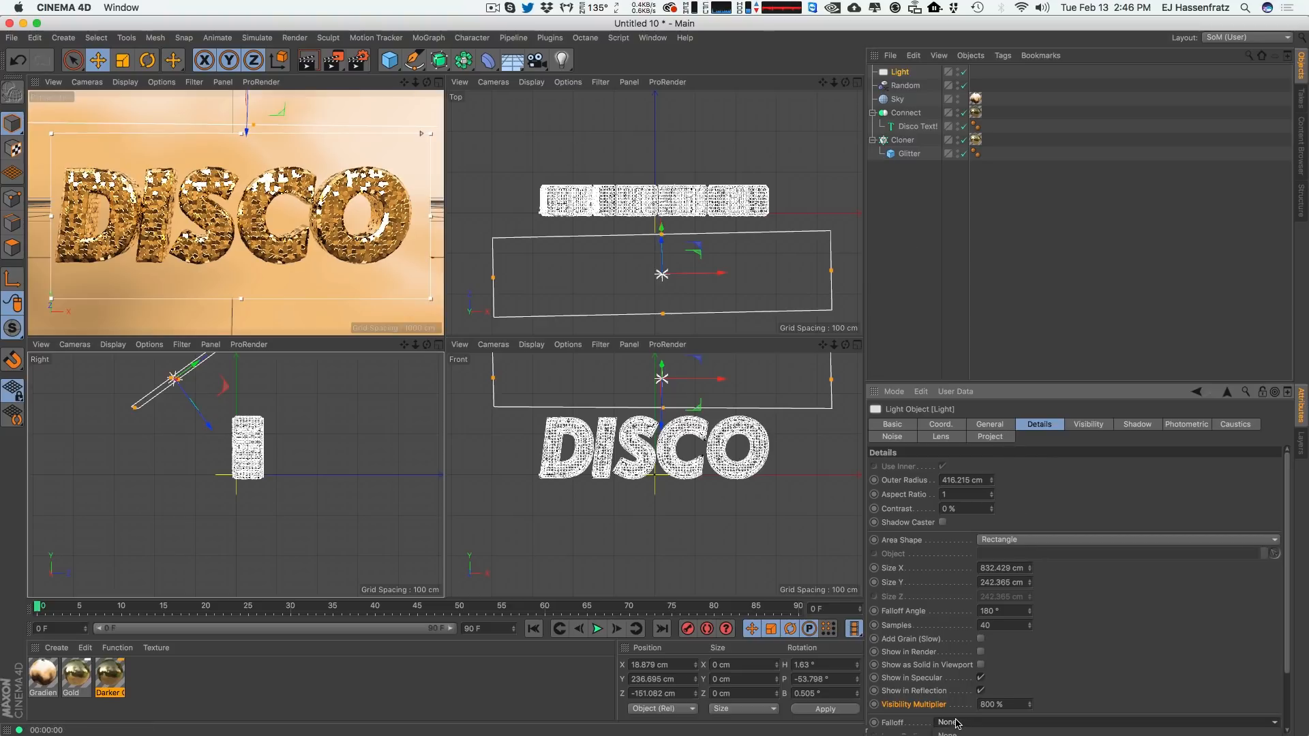
Try an Inverse Square falloff with a shorter radius on the area light.
scroll(1227, 579, down, 3)
click(969, 654)
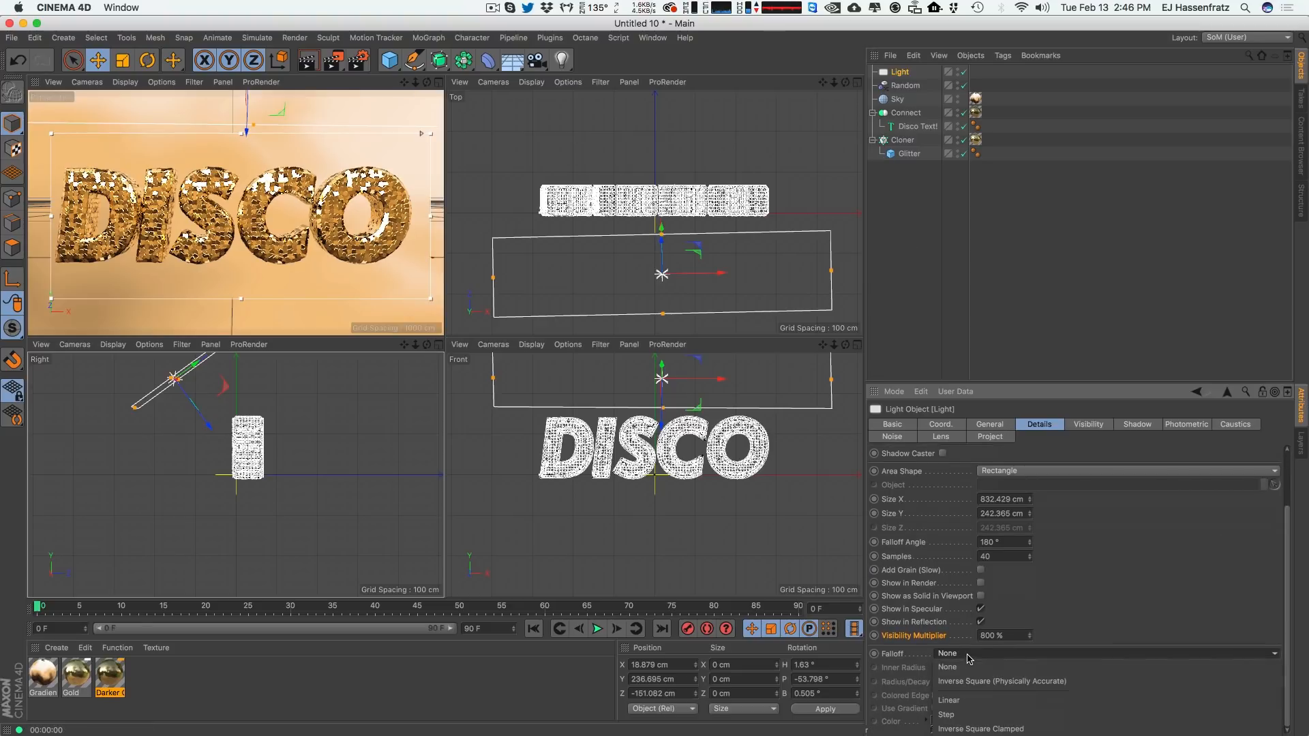
click(975, 681)
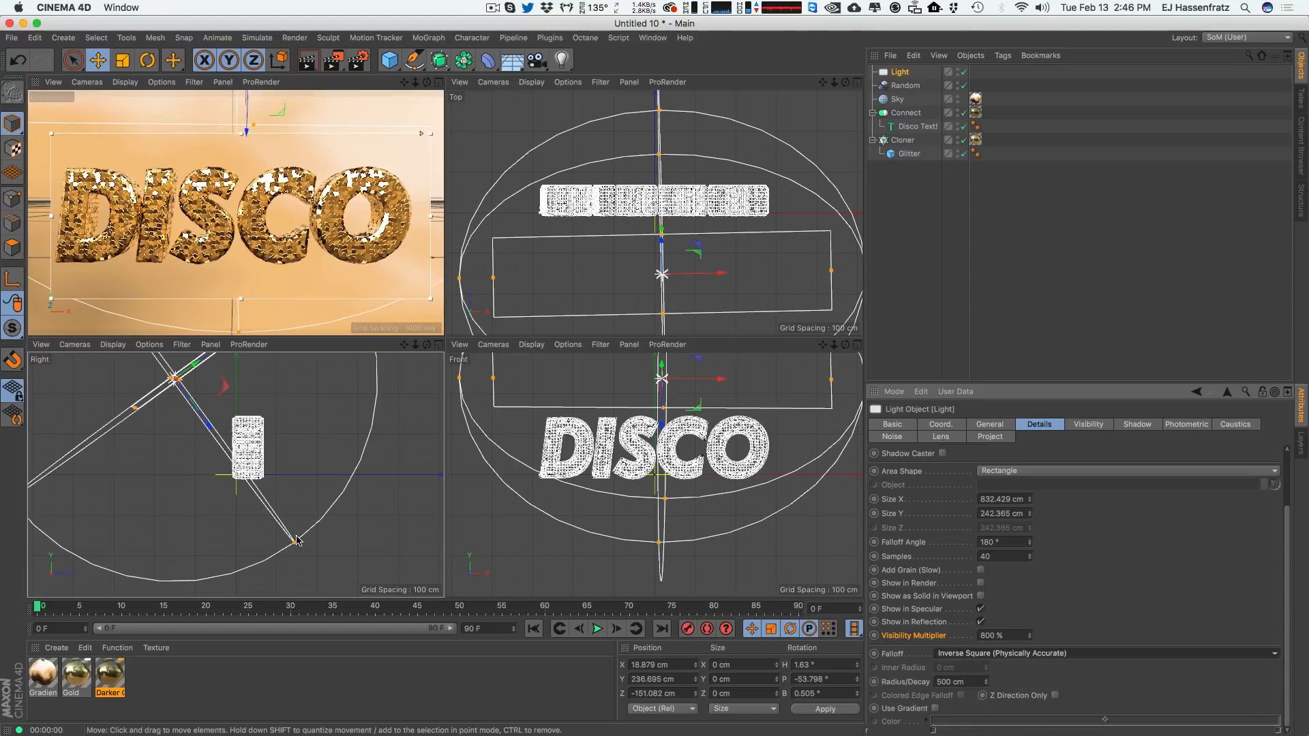
drag(297, 542, 313, 550)
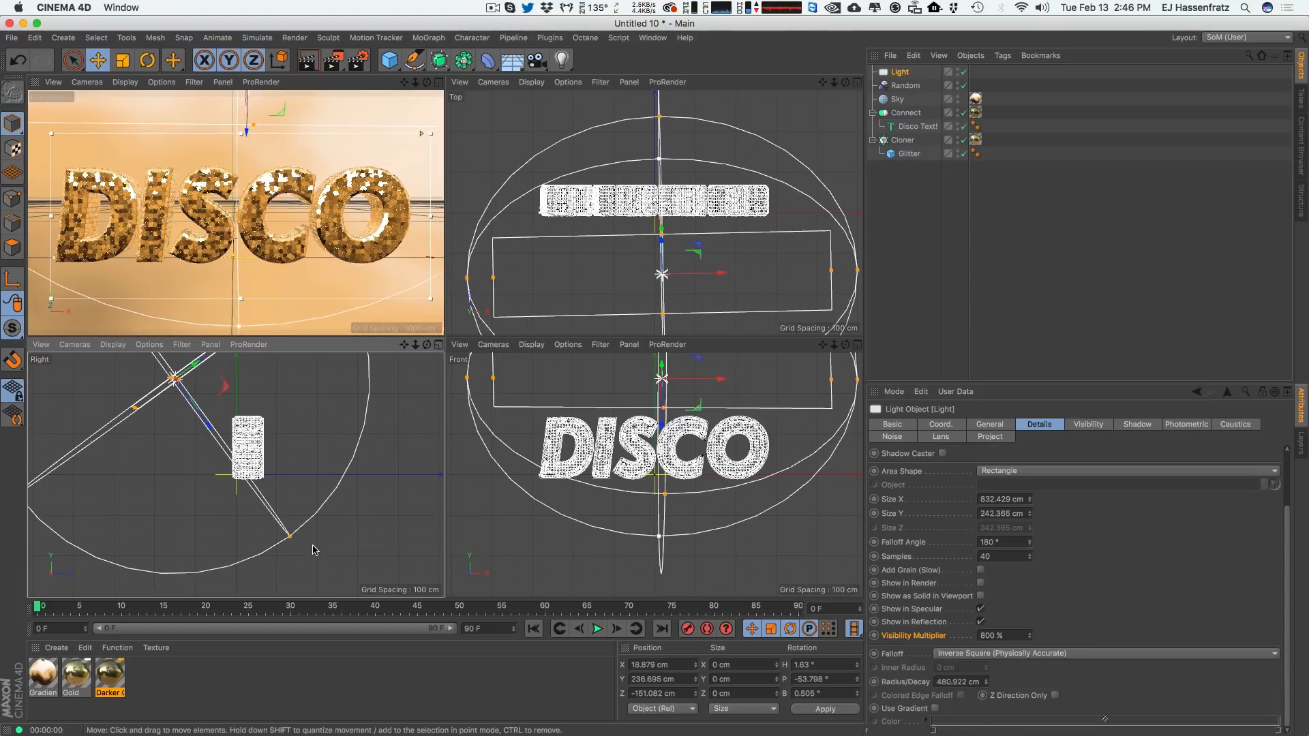
click(1023, 653)
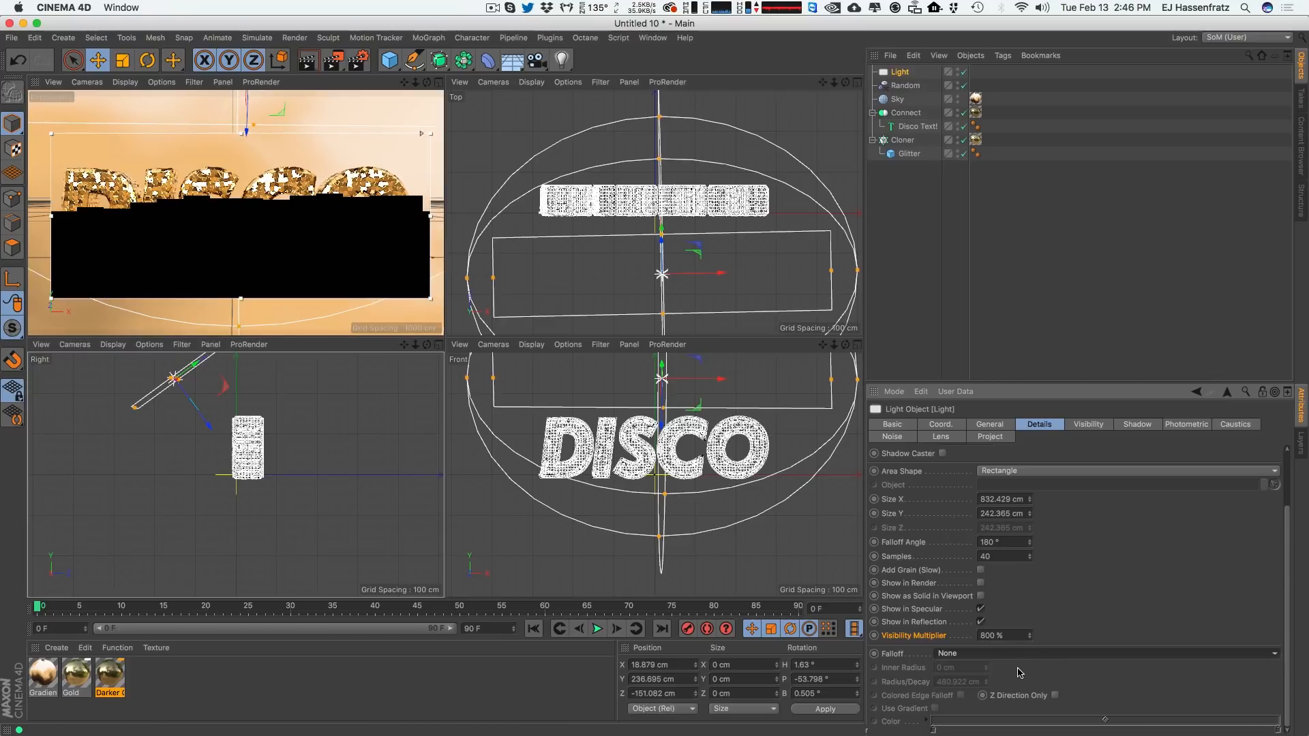
click(1027, 665)
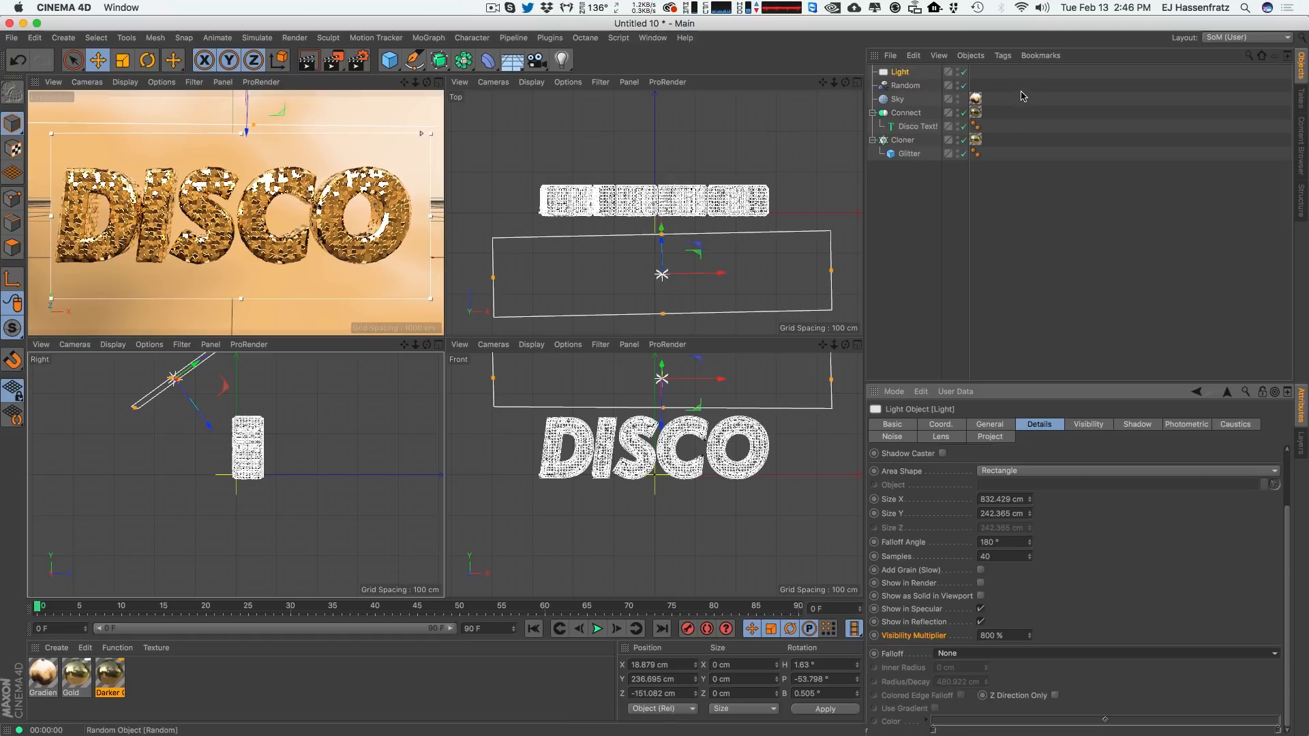
Add a Compositing tag to the Sky and turn off Seen by Camera.
click(897, 100)
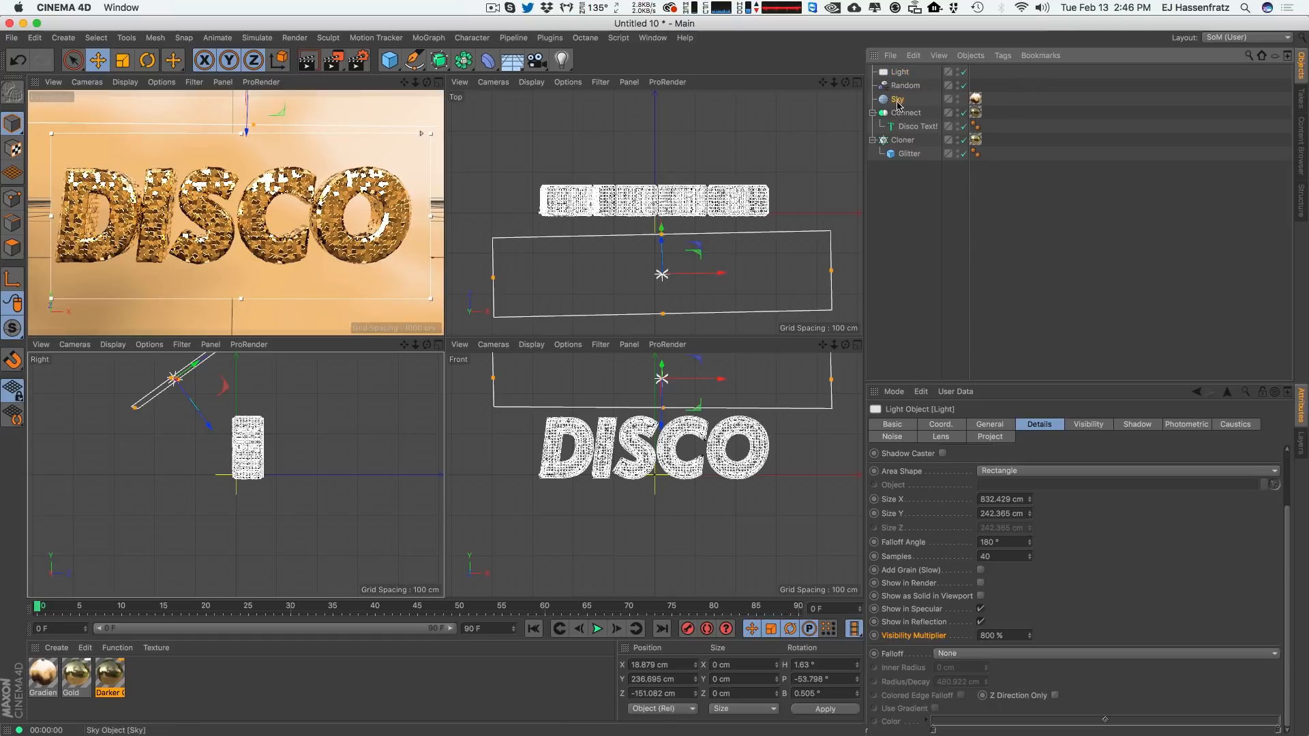
click(976, 99)
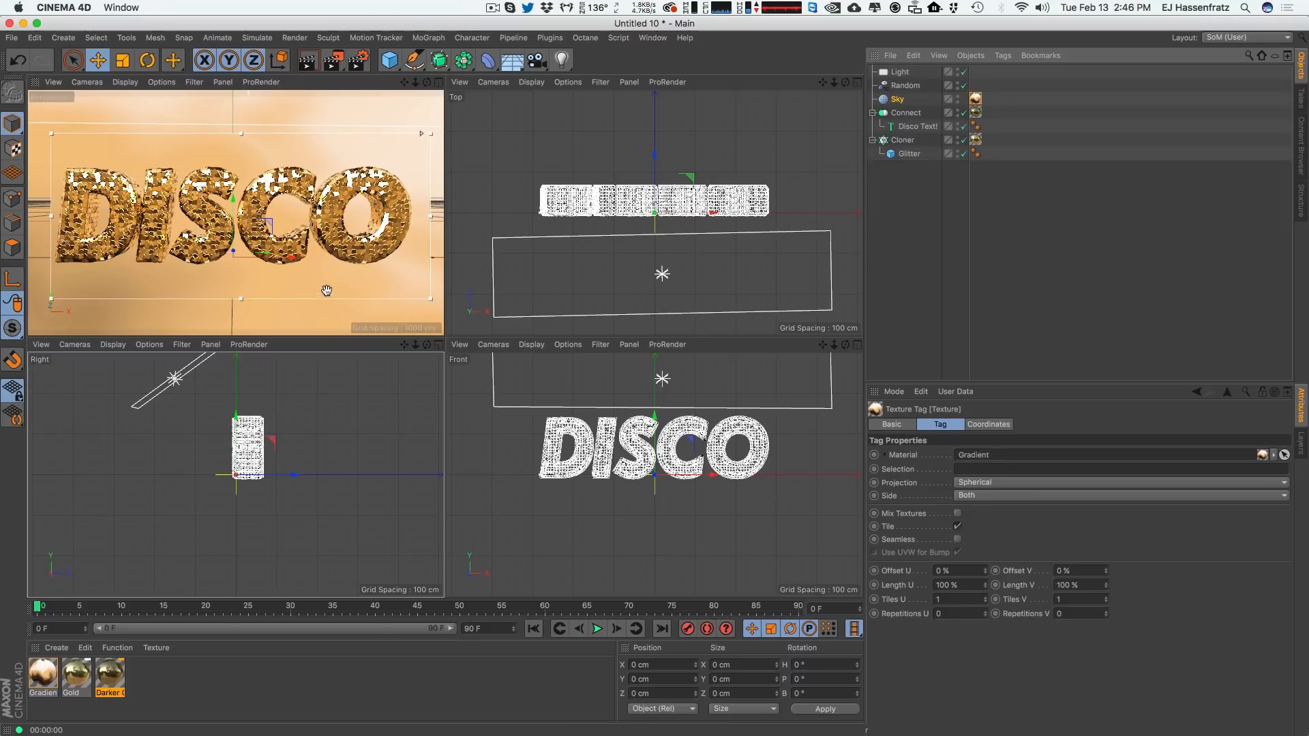
right_click(902, 103)
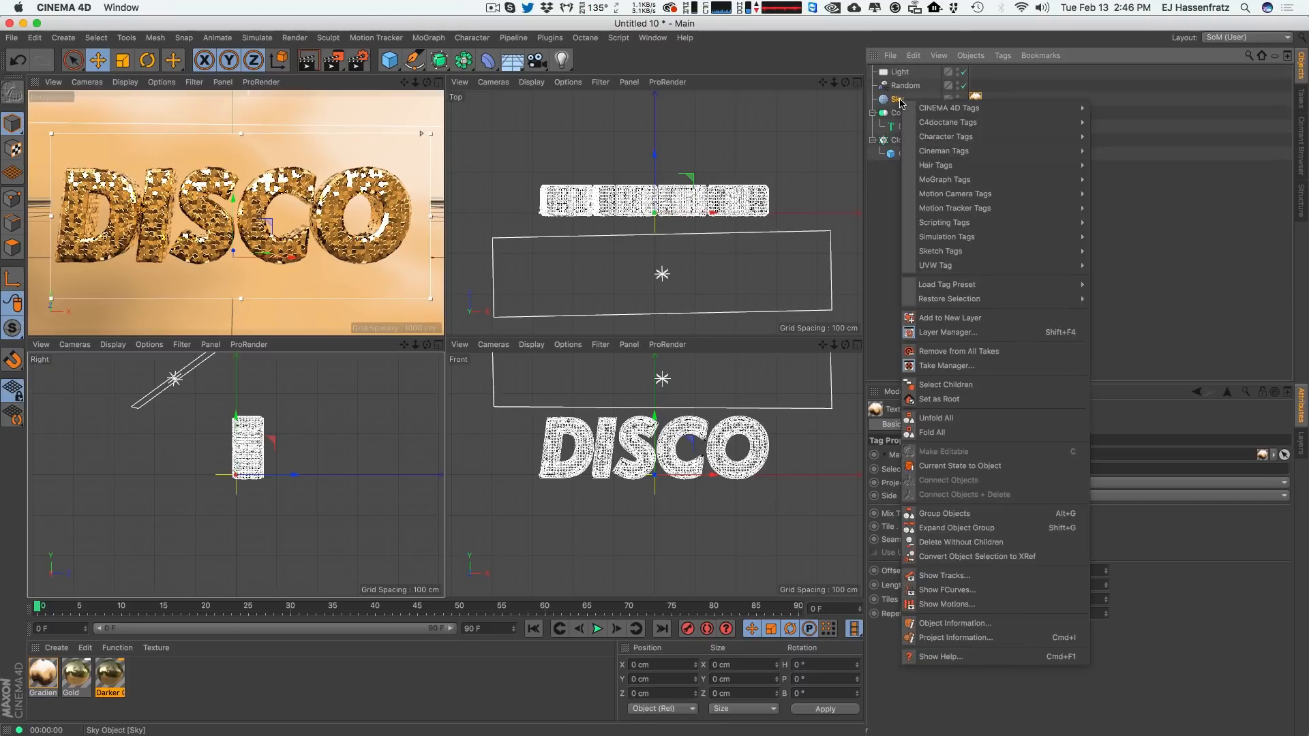
mouse_move(927, 110)
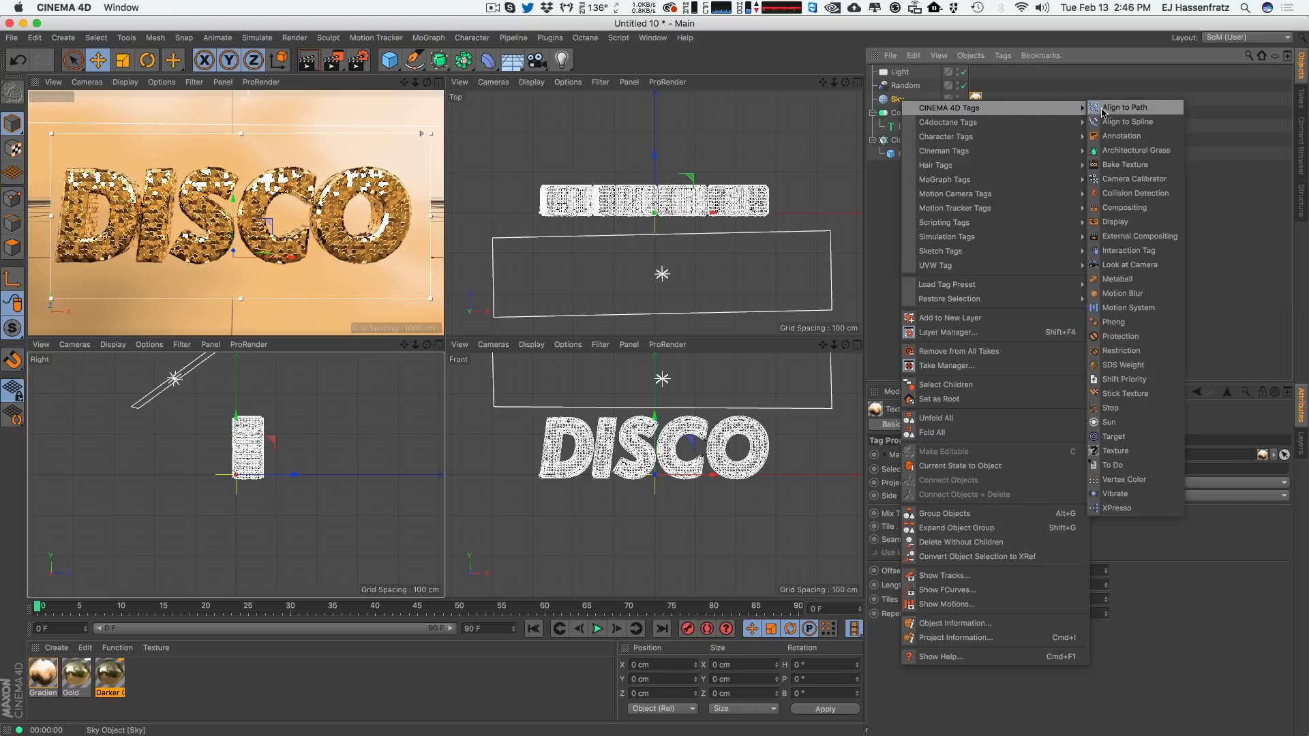
click(1162, 213)
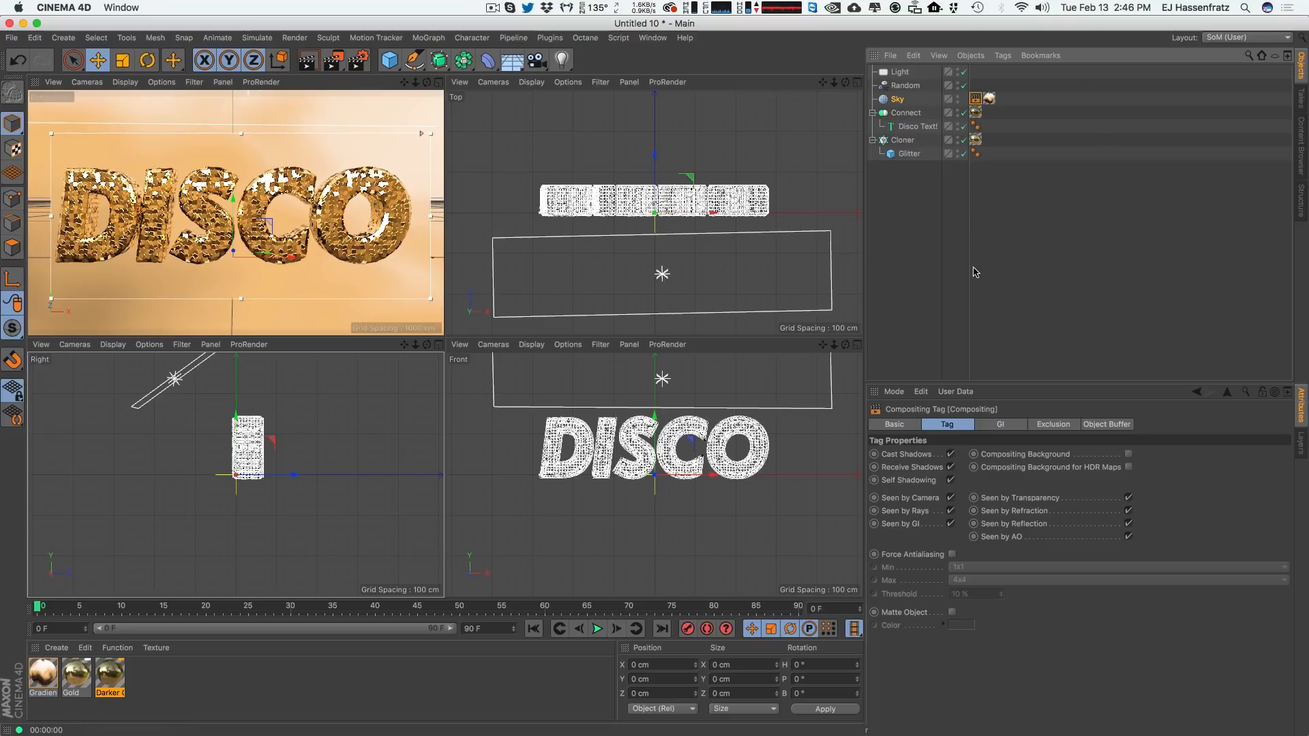
click(913, 499)
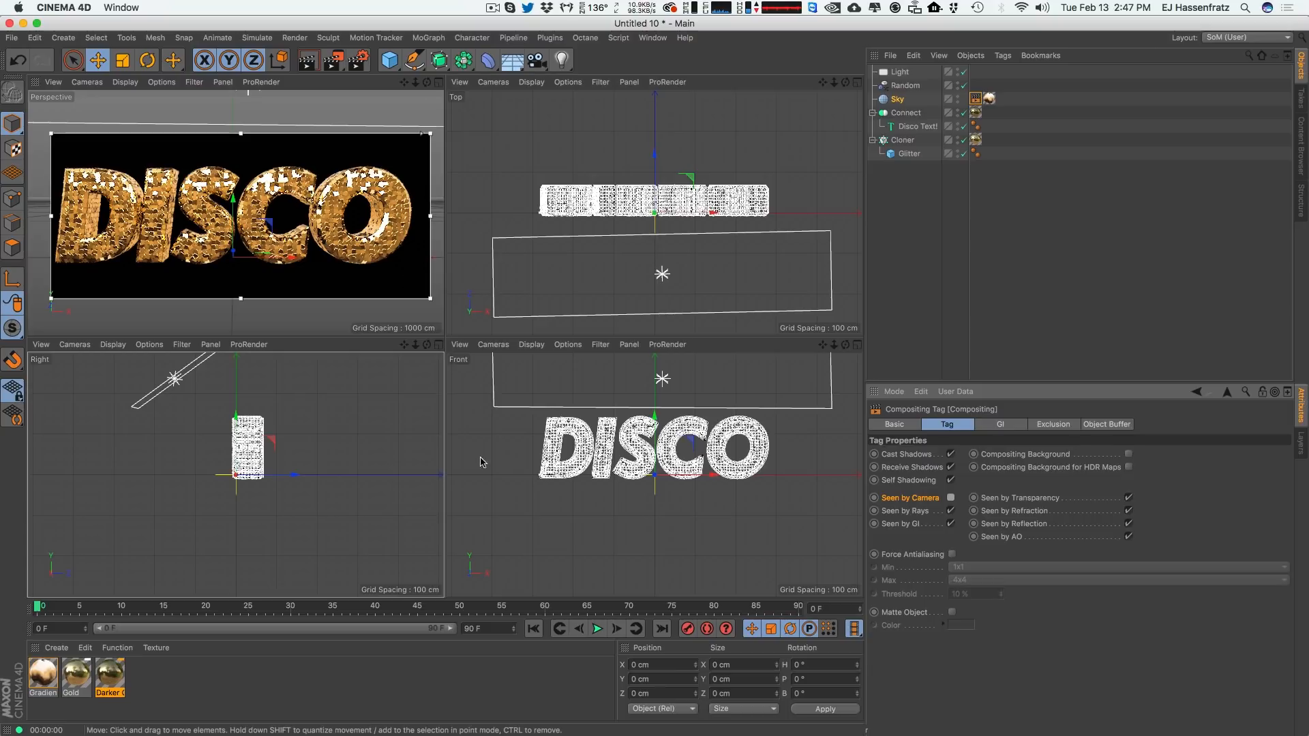
Add a Background object and create a new material named BKG.
click(512, 60)
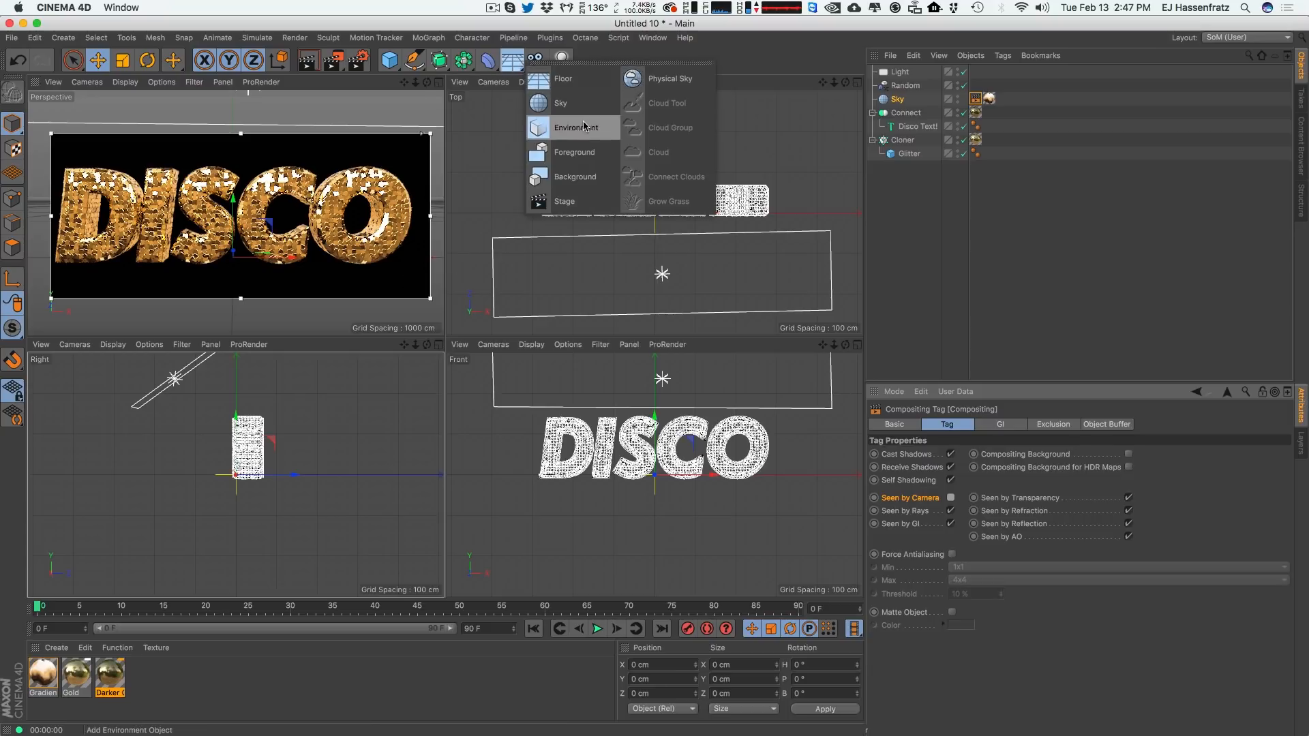
click(588, 180)
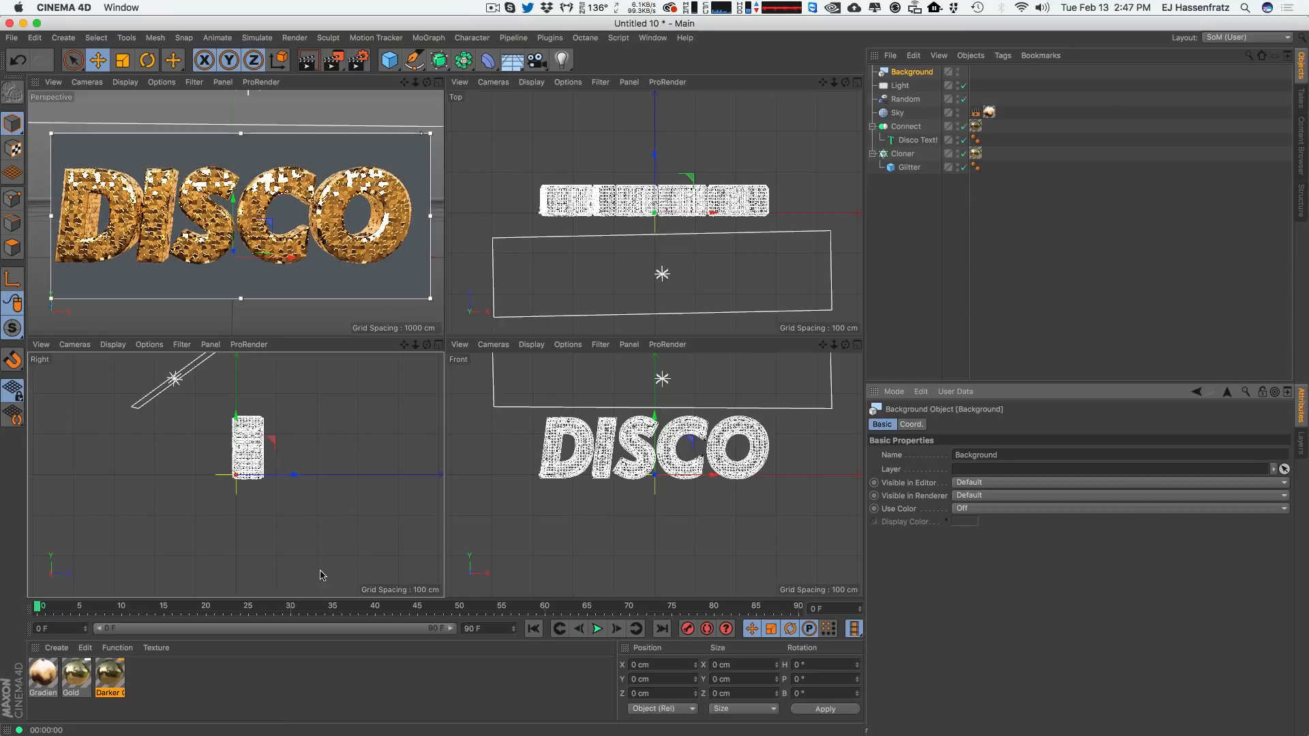
double_click(155, 677)
double_click(41, 675)
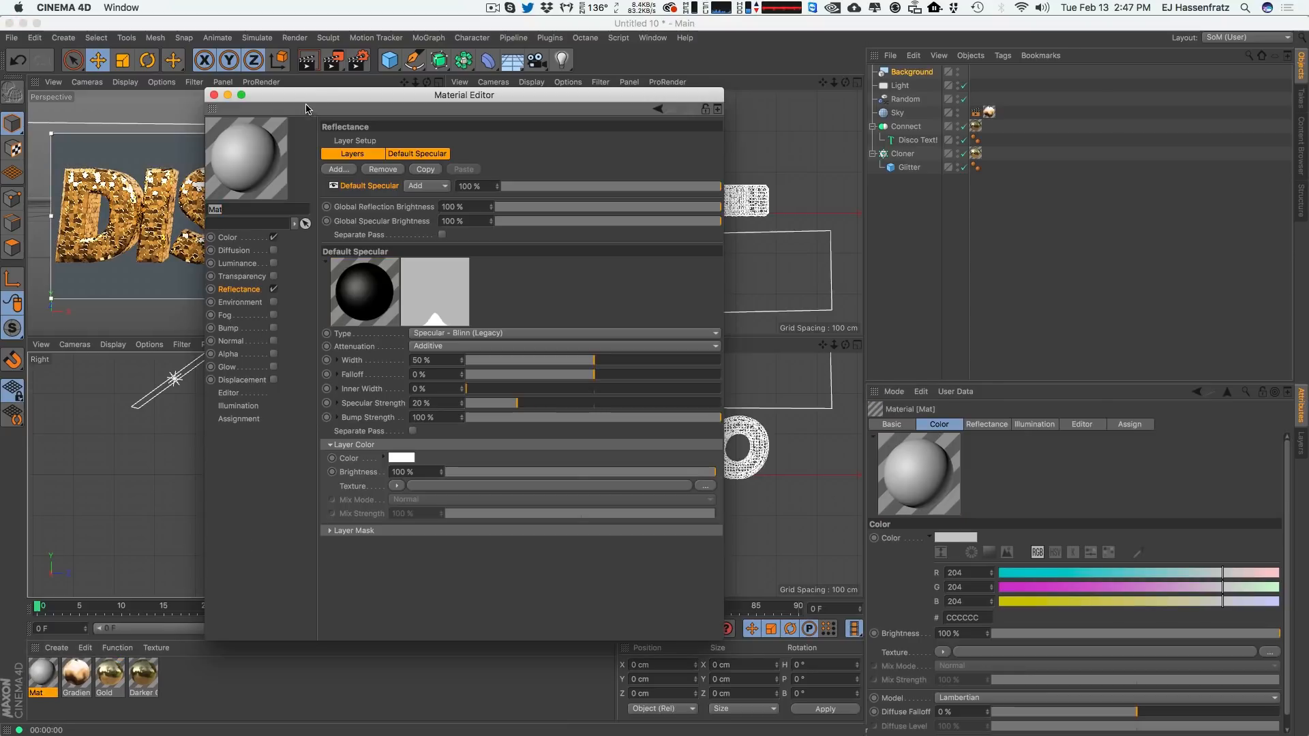
drag(306, 109, 609, 148)
text(BKG)
key(Return)
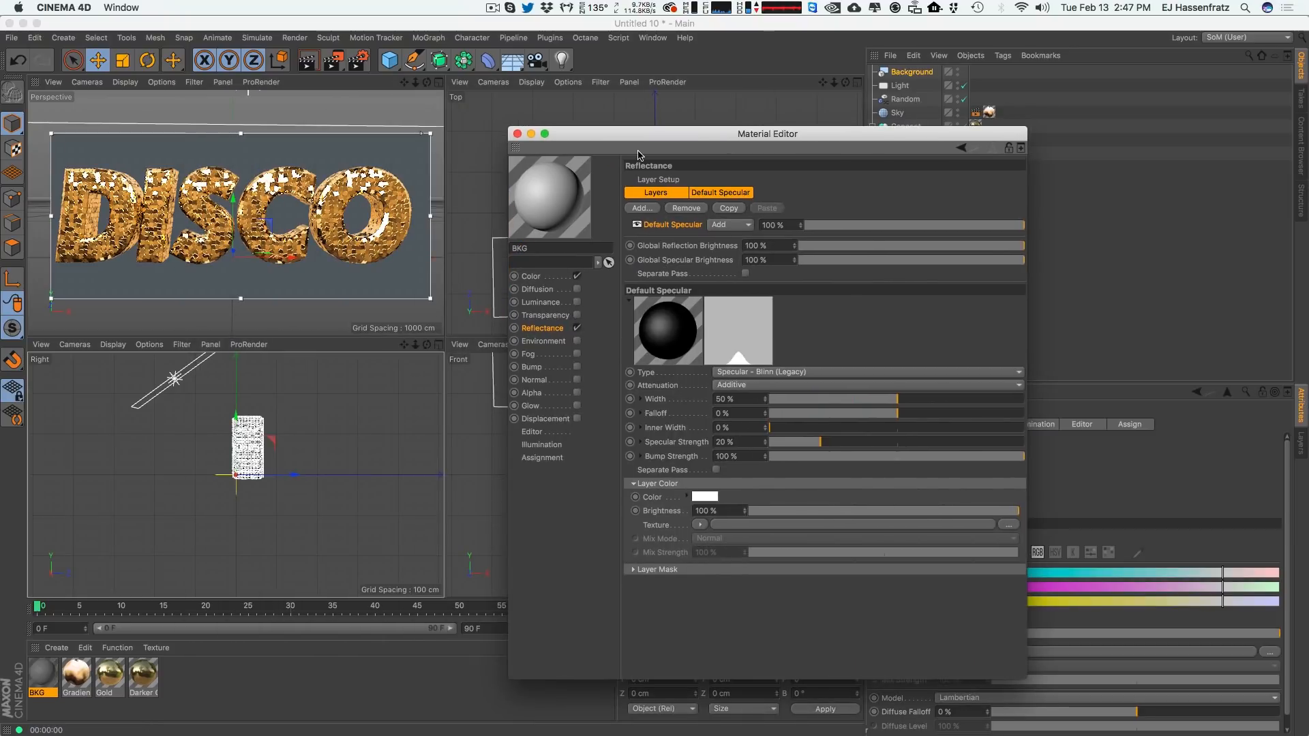
Disable the BKG material's Color and Reflectance channels and enable Luminance.
click(576, 276)
click(577, 328)
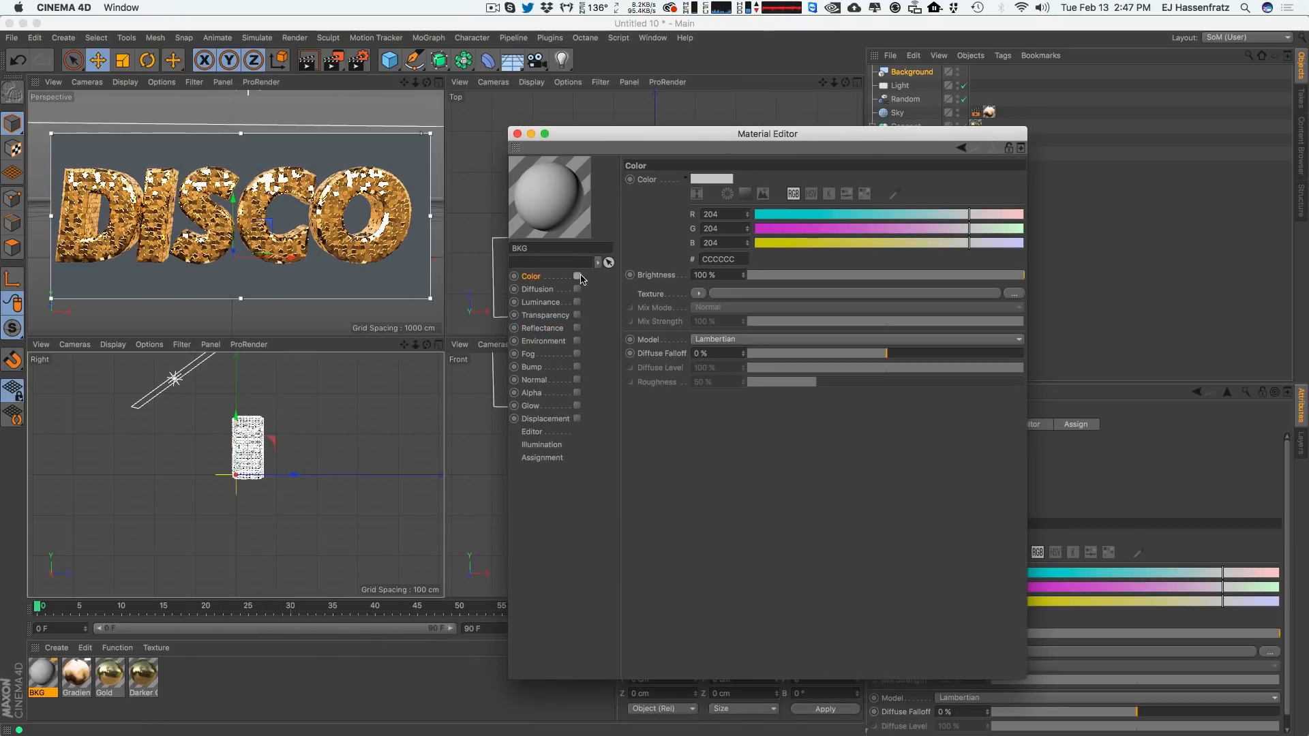
click(566, 316)
click(577, 302)
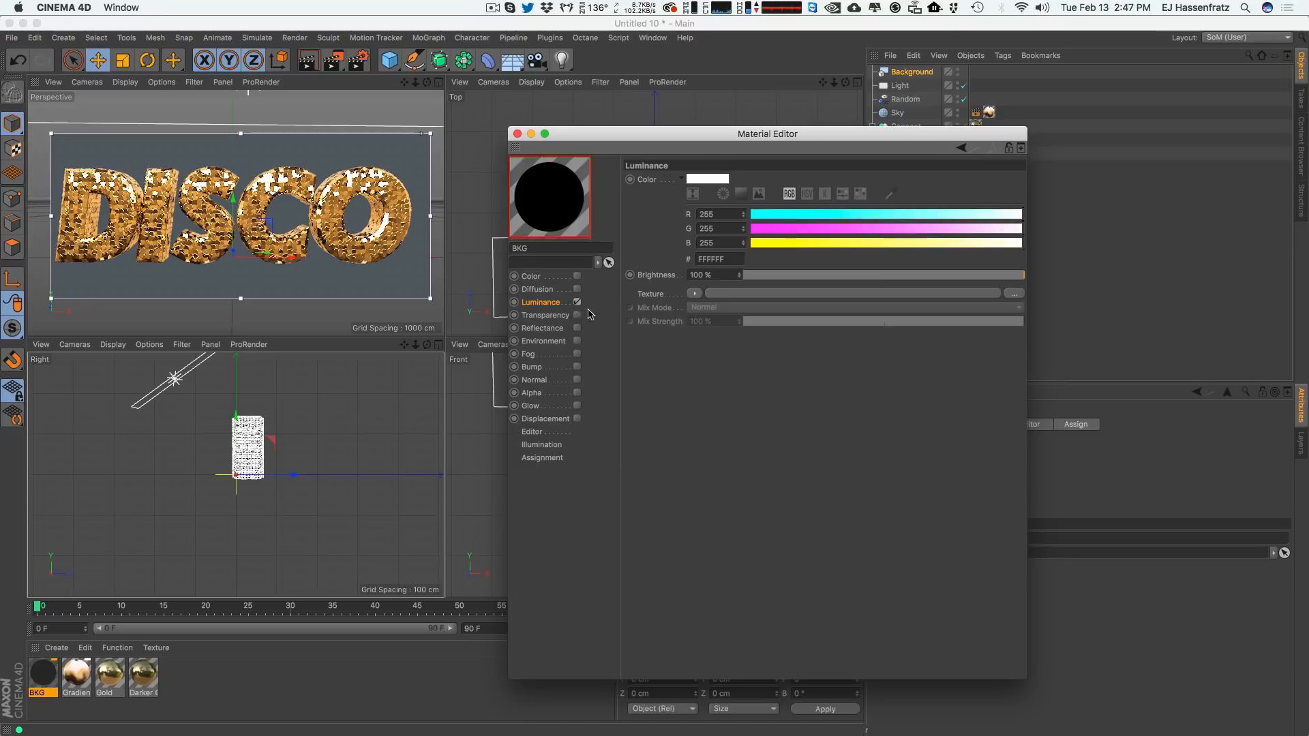
Load a Gradient shader into the BKG Luminance texture and set its type to 2D - Circular.
click(694, 293)
click(707, 445)
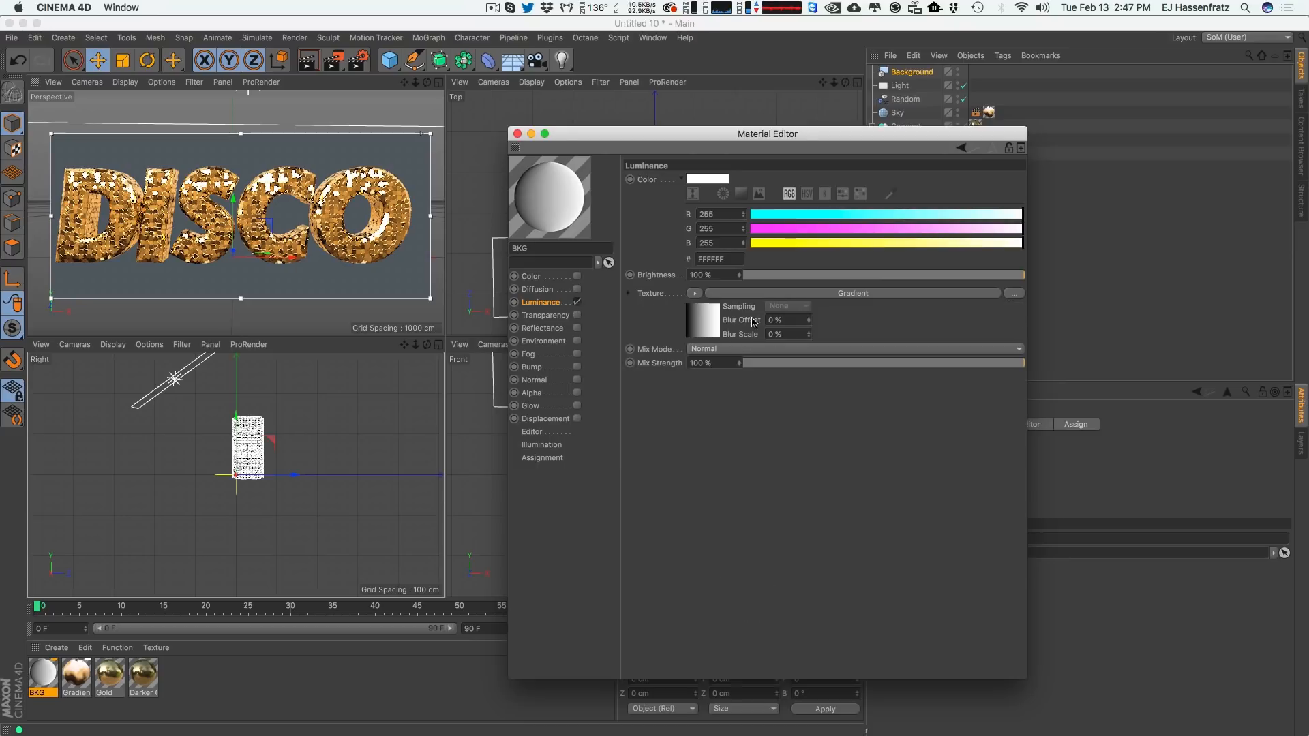
click(761, 298)
click(744, 296)
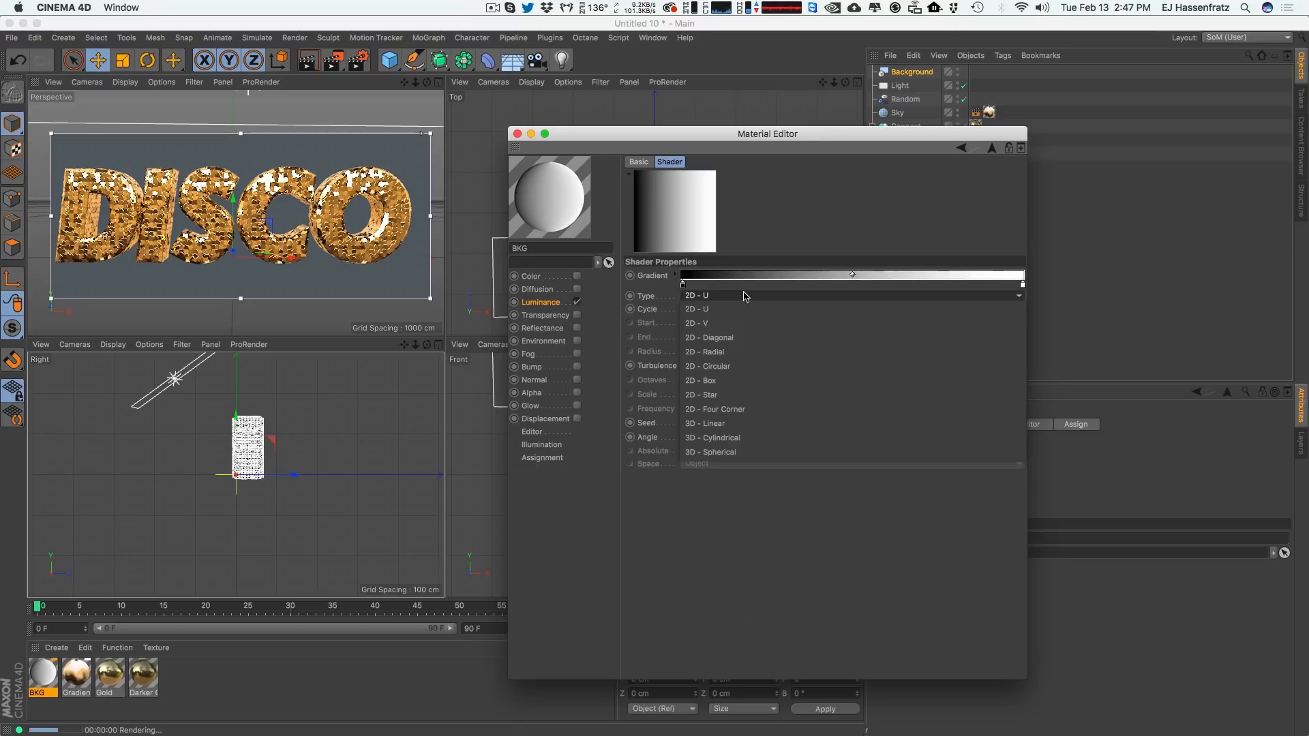
click(737, 352)
click(741, 296)
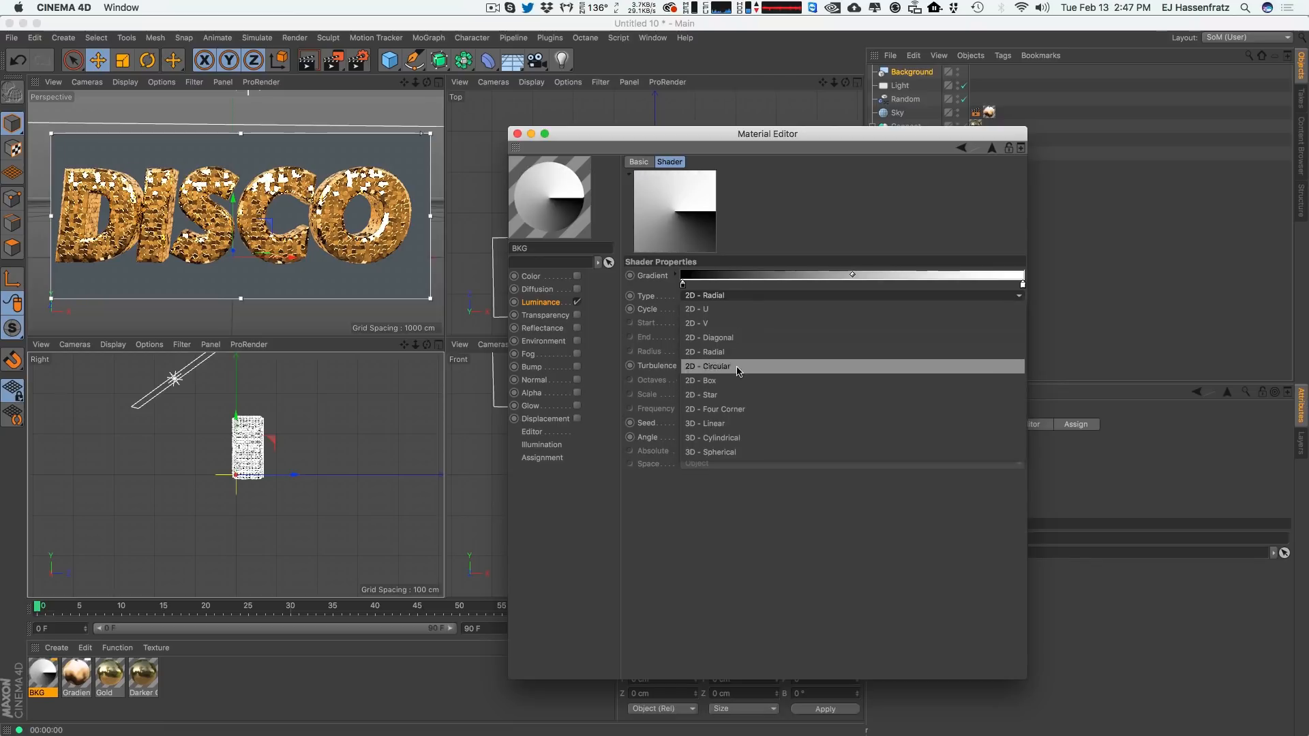
click(738, 368)
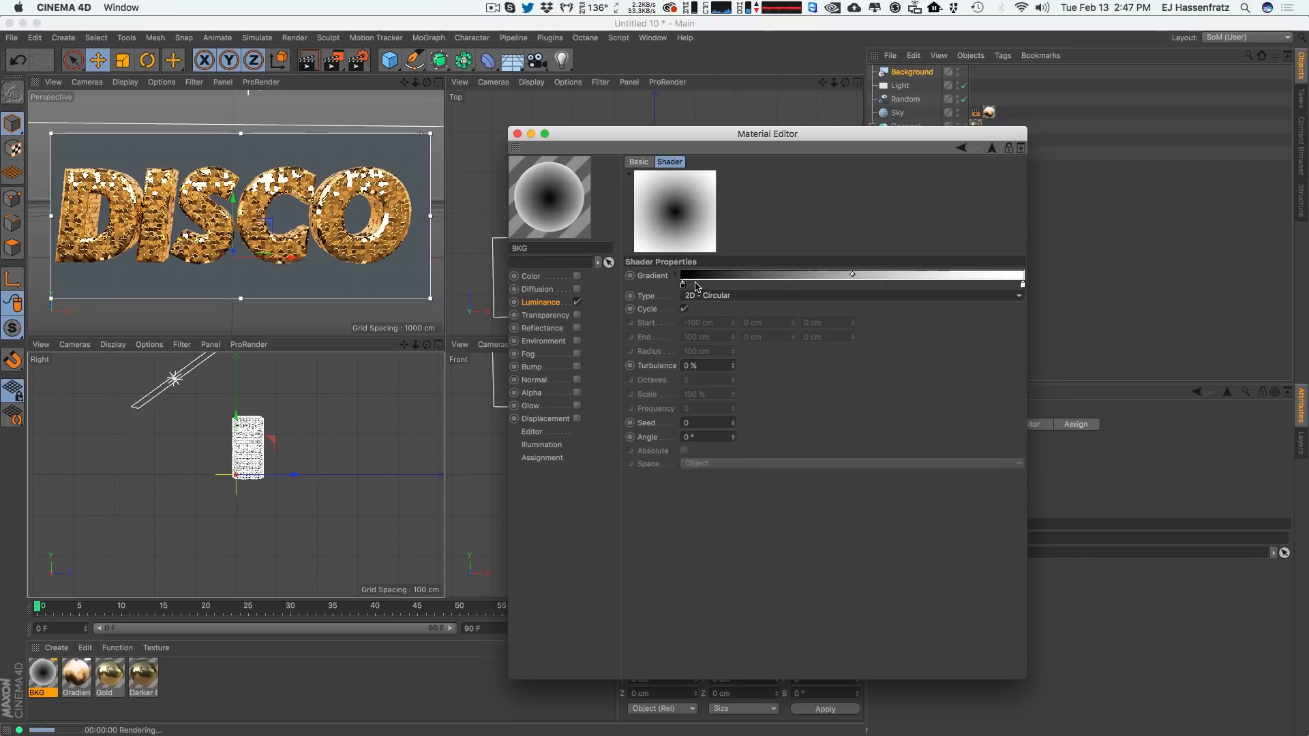
Adjust the color of the gradient's left knot.
click(693, 285)
drag(693, 285, 685, 400)
double_click(684, 285)
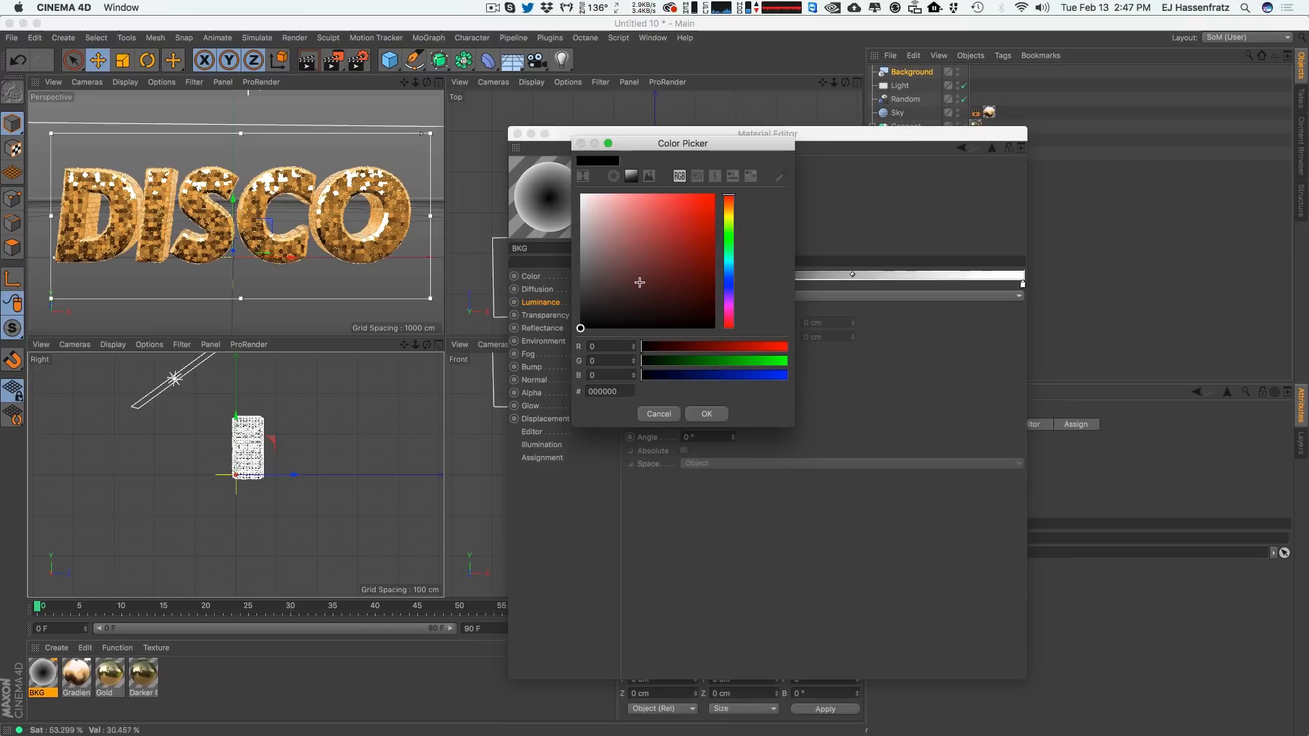
mouse_move(637, 284)
mouse_down()
mouse_move(593, 213)
mouse_move(576, 277)
mouse_move(610, 285)
mouse_up()
drag(730, 289, 729, 282)
mouse_move(623, 294)
mouse_down()
mouse_move(604, 286)
mouse_move(605, 297)
mouse_up()
click(706, 414)
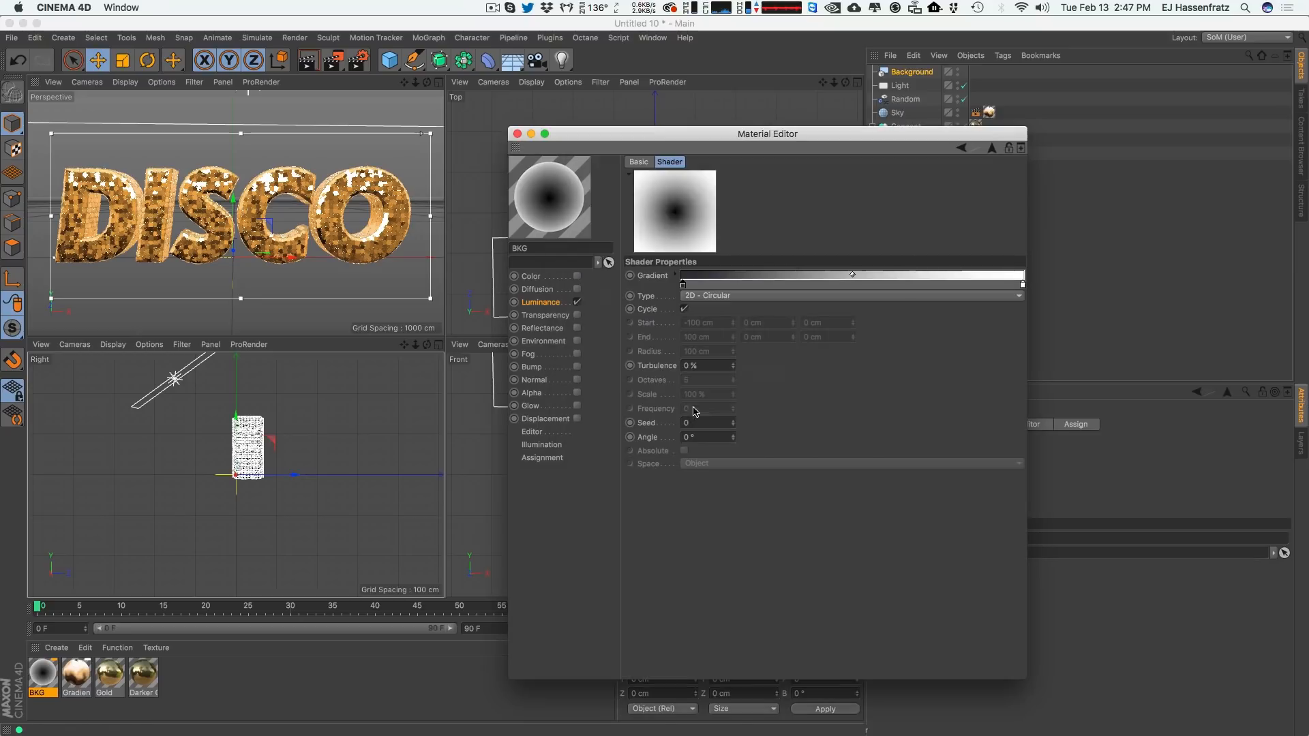
Set the gradient's right knot to near-black 151517 and apply the BKG material to the Background object.
double_click(1023, 284)
mouse_move(953, 280)
mouse_down()
mouse_move(931, 322)
mouse_move(963, 323)
mouse_up()
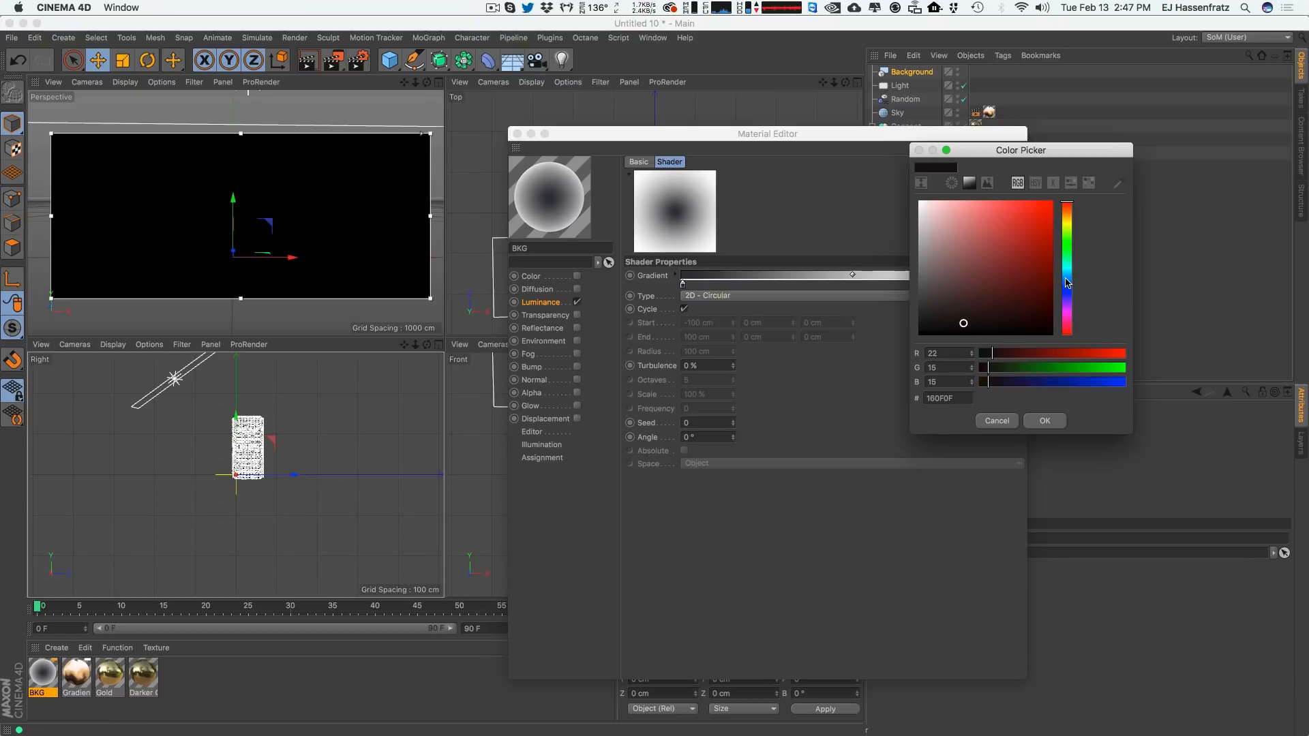
drag(1068, 282, 1068, 291)
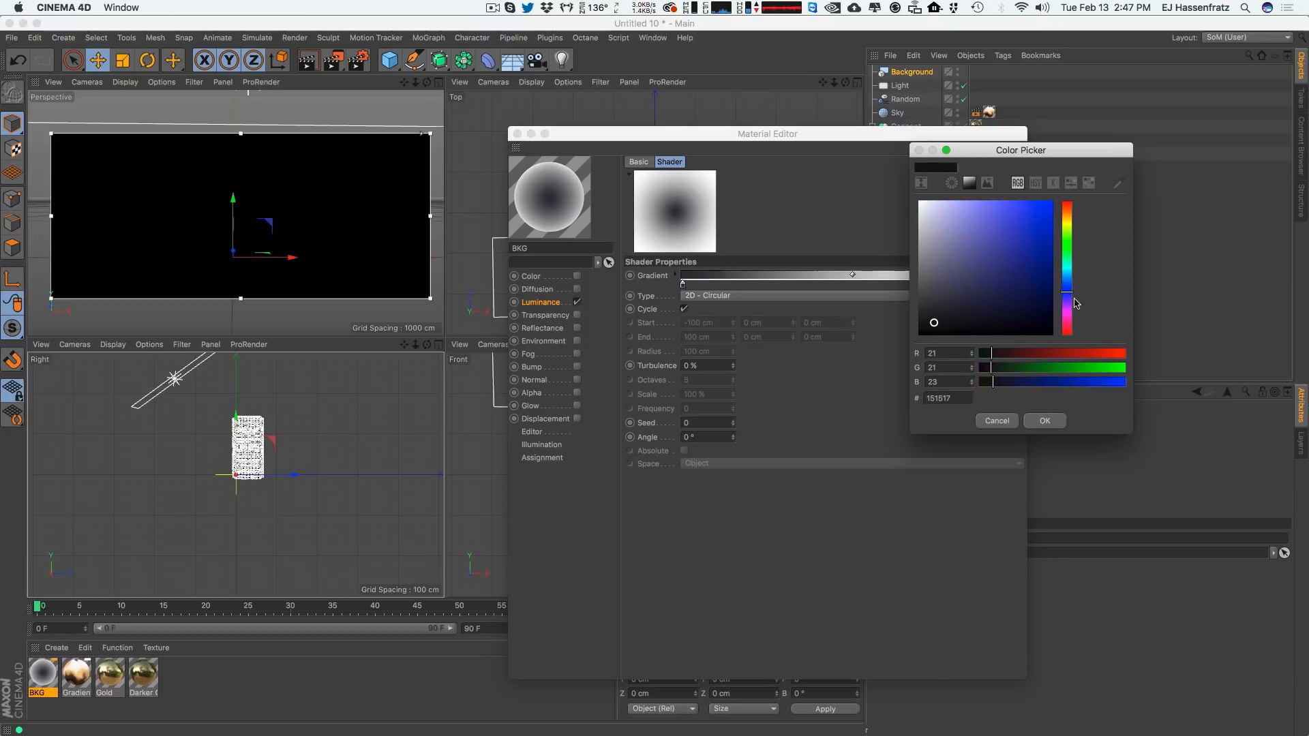
click(1042, 420)
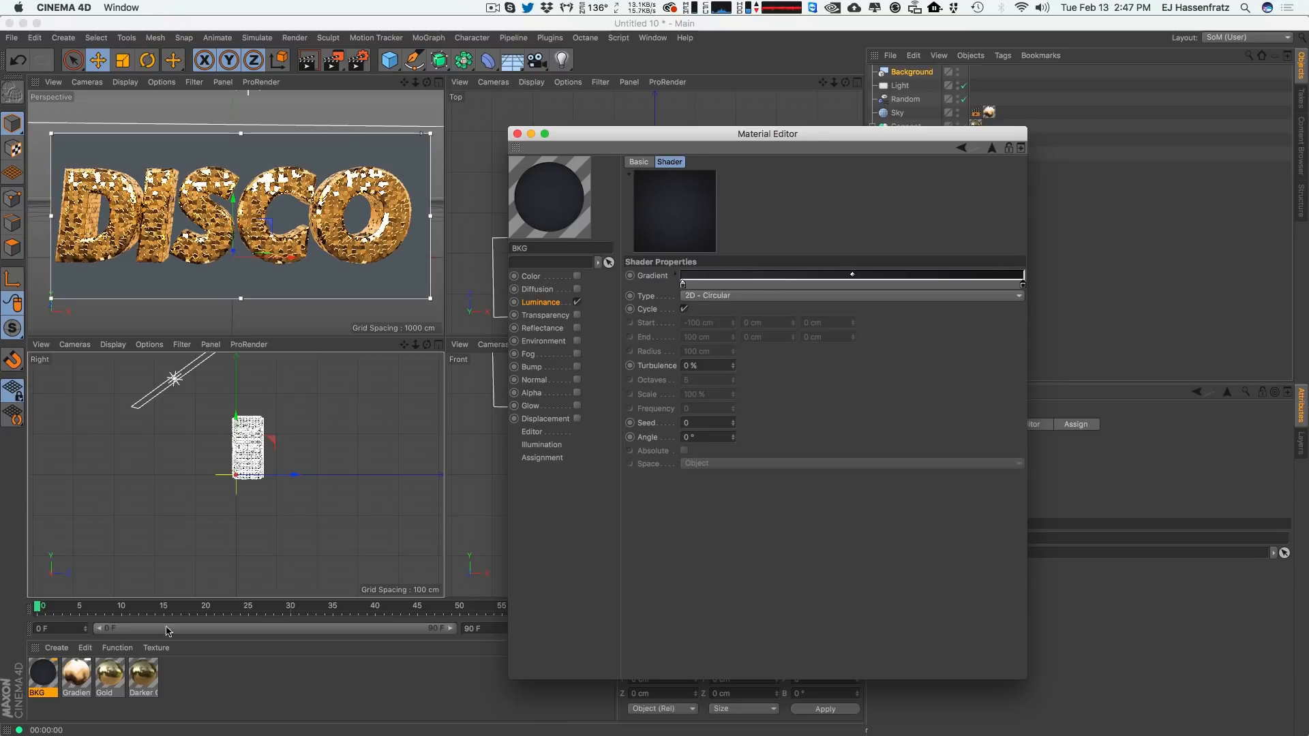
drag(52, 681, 940, 74)
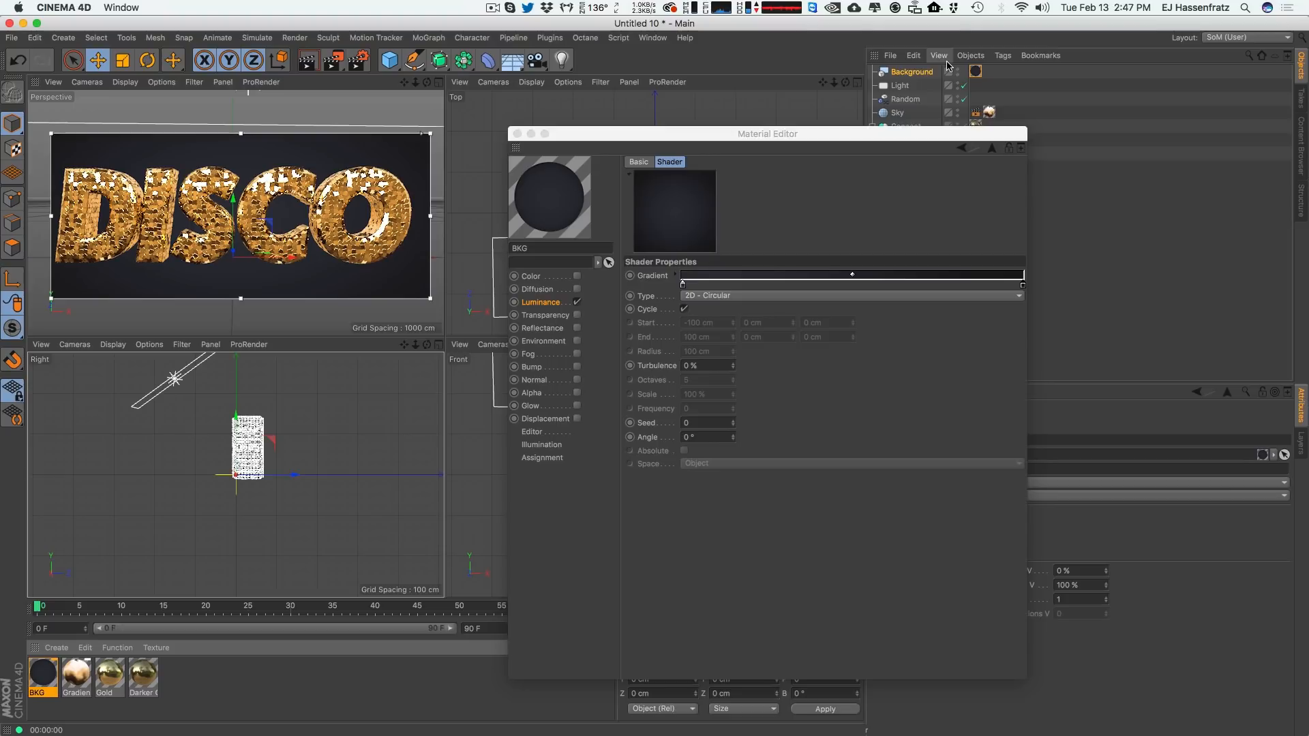
Set the gradient's left knot to dark gray 383842 and close the Material Editor.
double_click(683, 285)
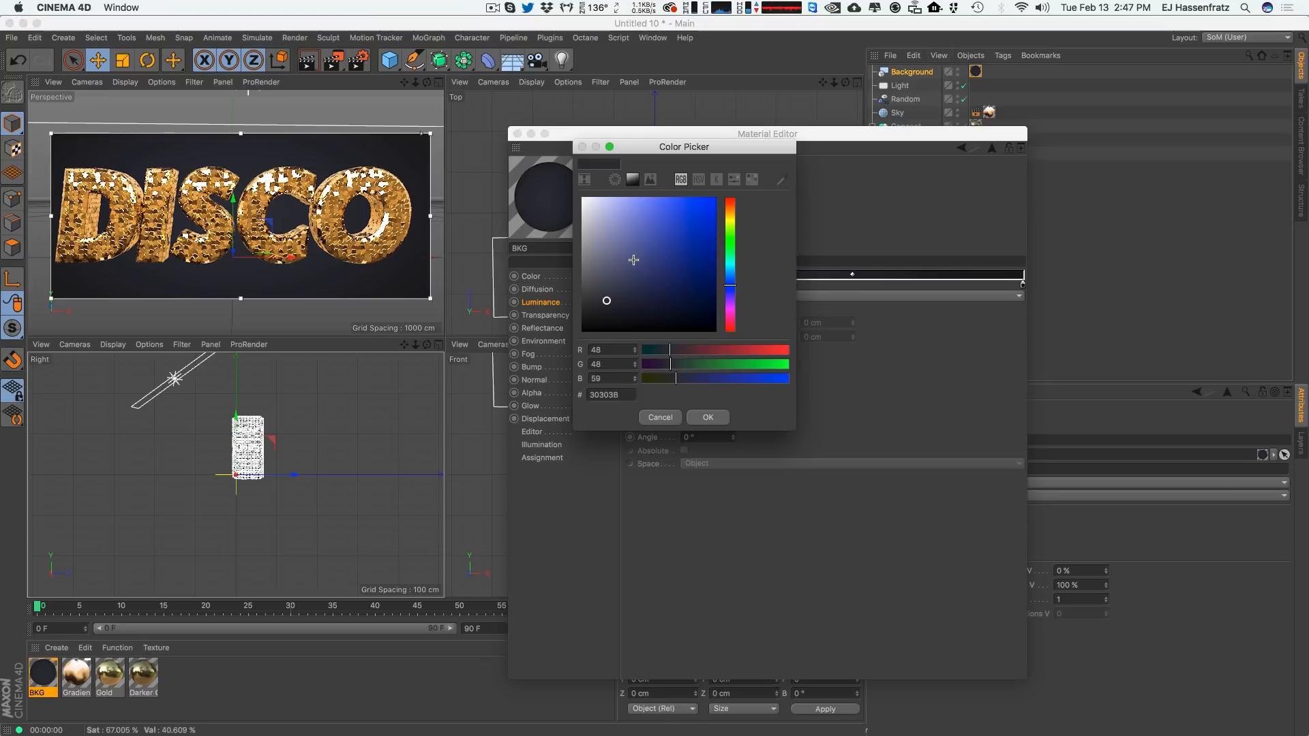
drag(602, 295, 603, 296)
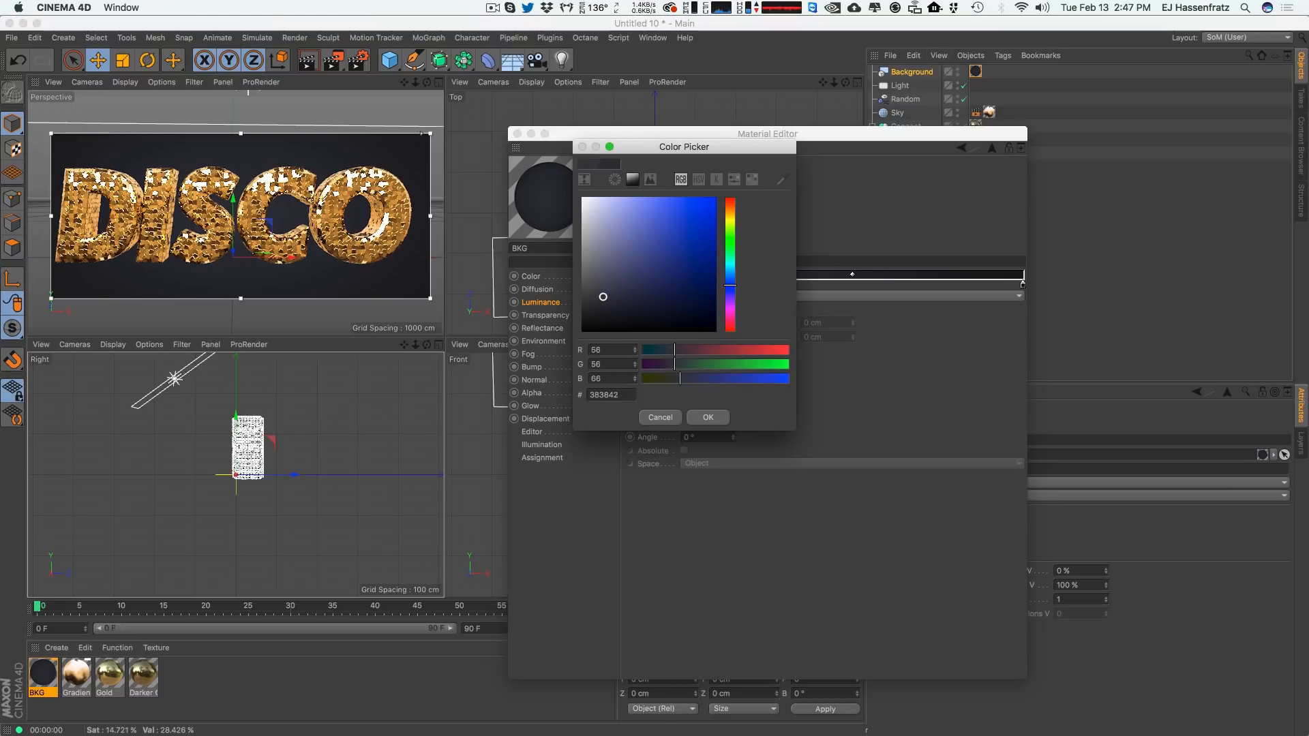
click(704, 417)
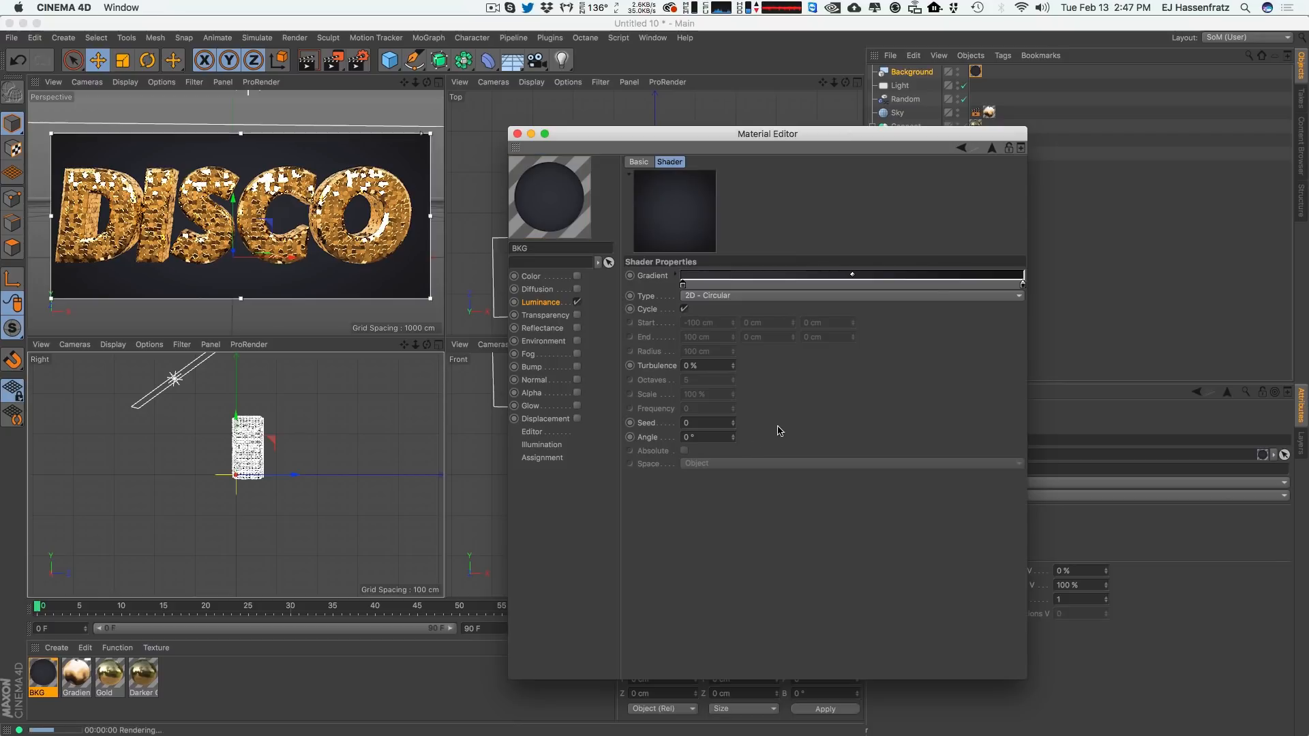
click(516, 134)
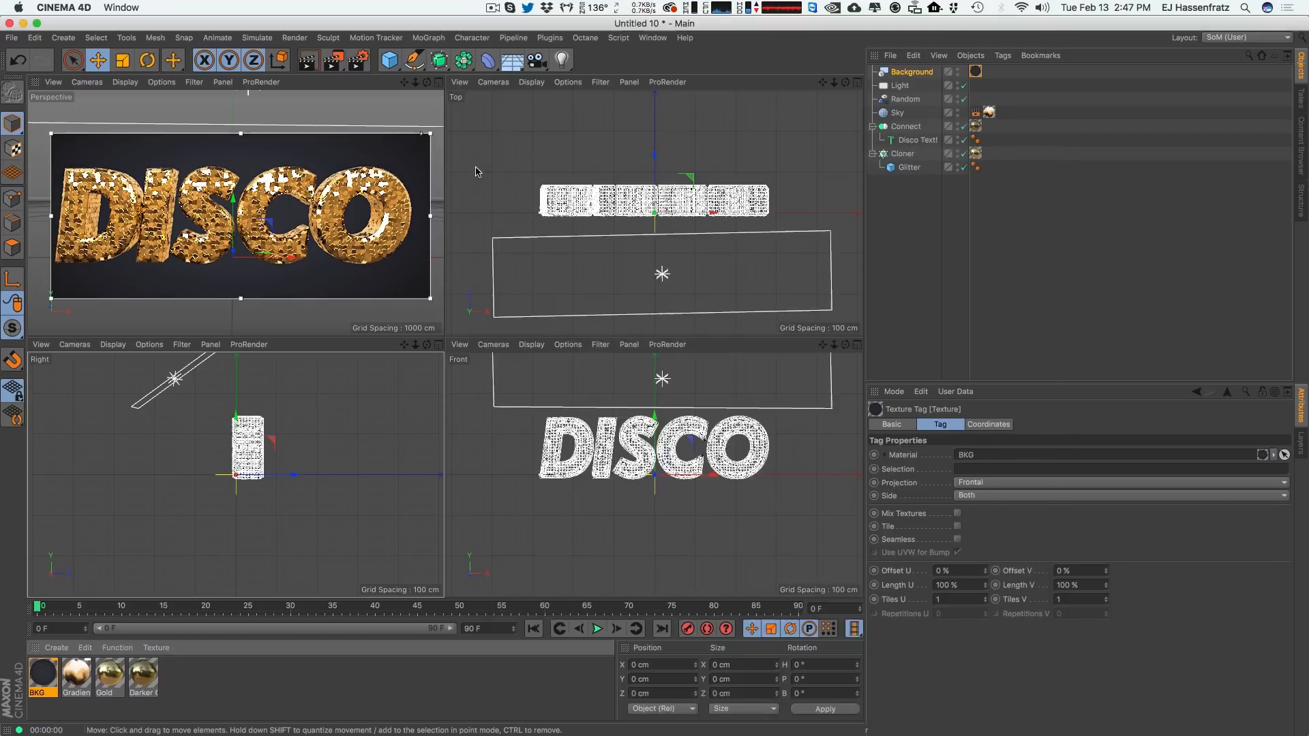
Reposition the area light slightly lower and closer to the DISCO text in the Right view.
click(1043, 292)
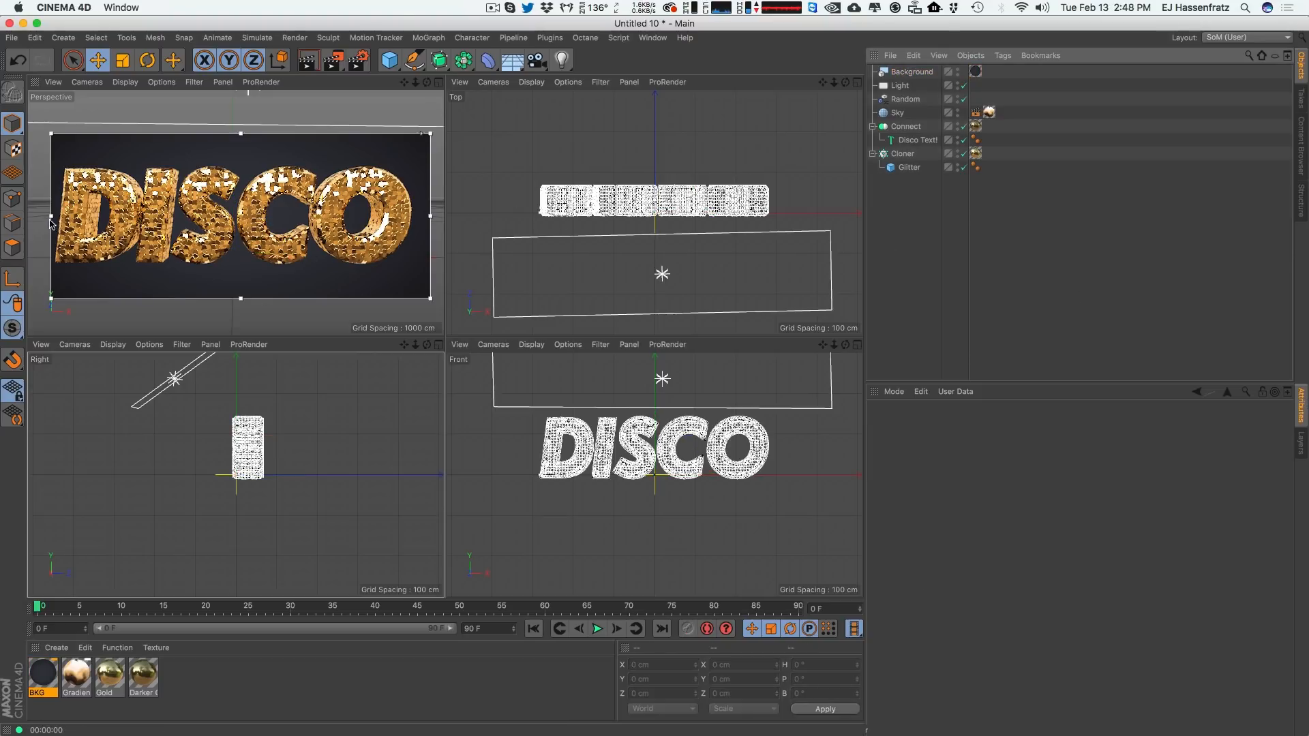
drag(37, 216, 33, 217)
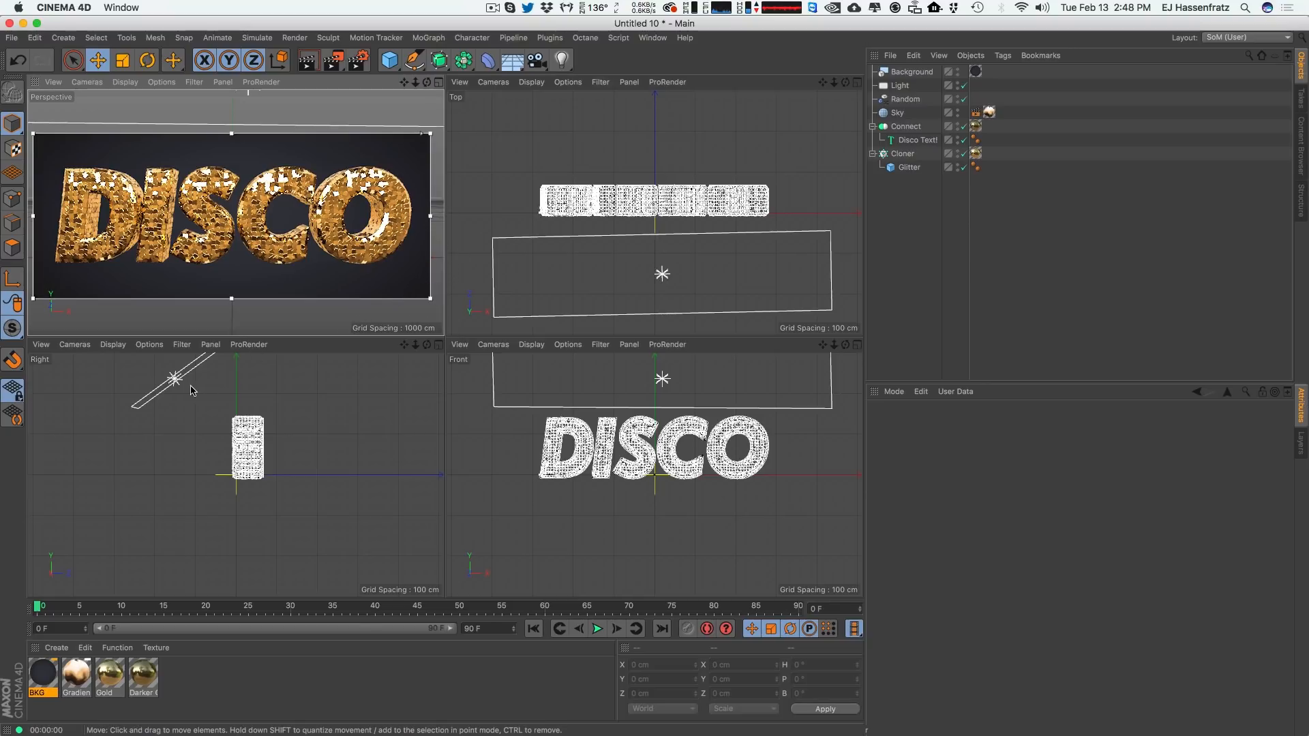
click(184, 384)
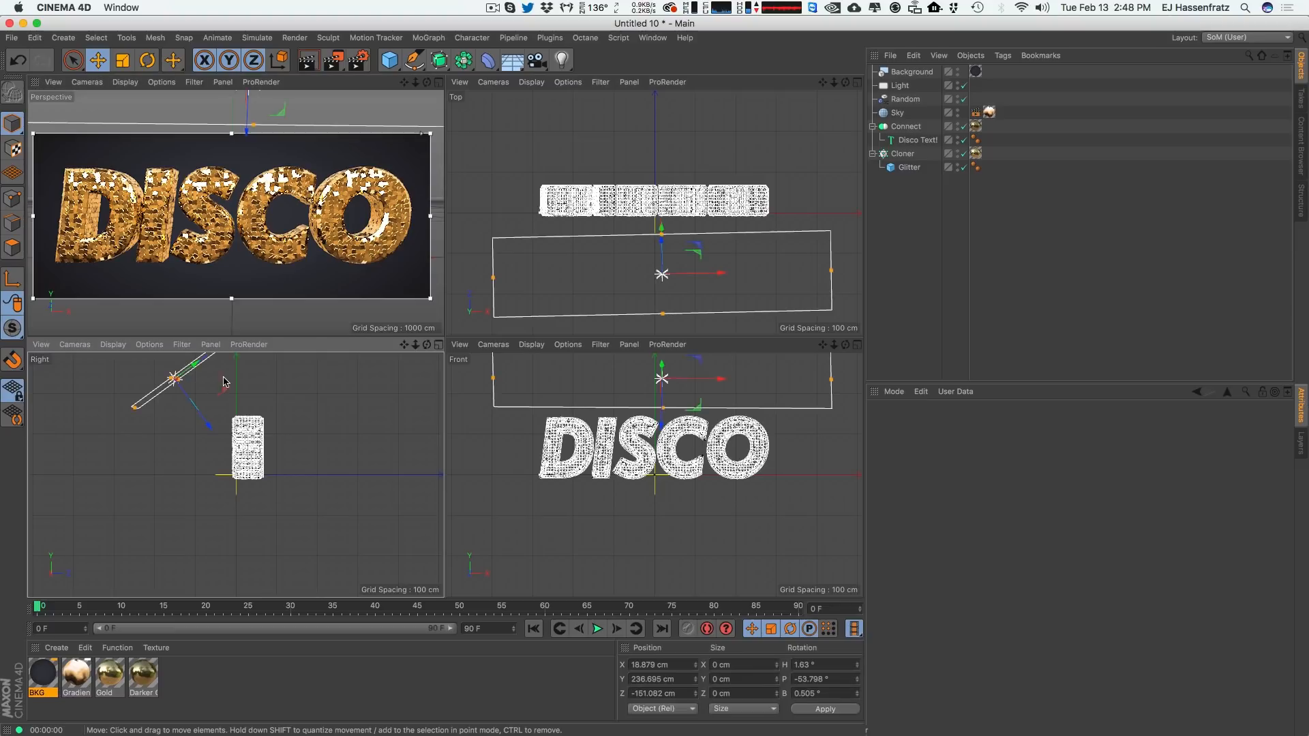
drag(243, 393, 254, 399)
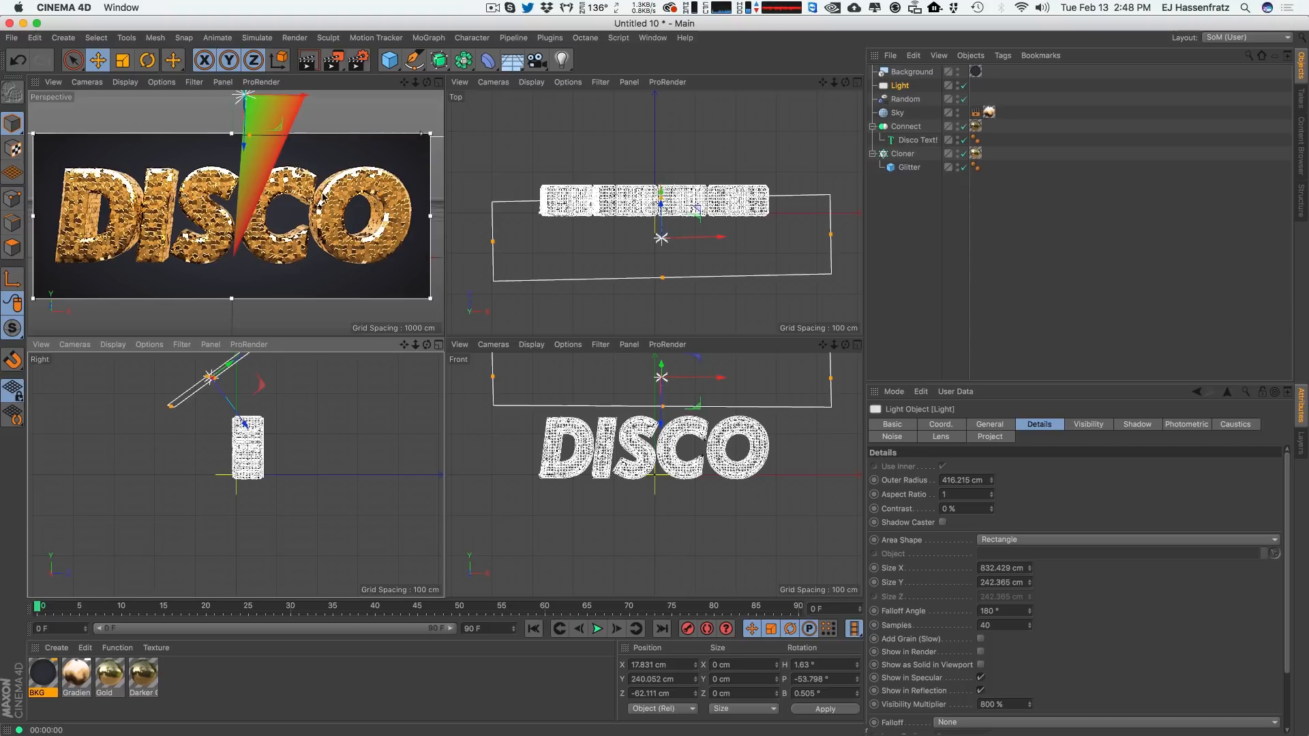
drag(279, 403, 264, 400)
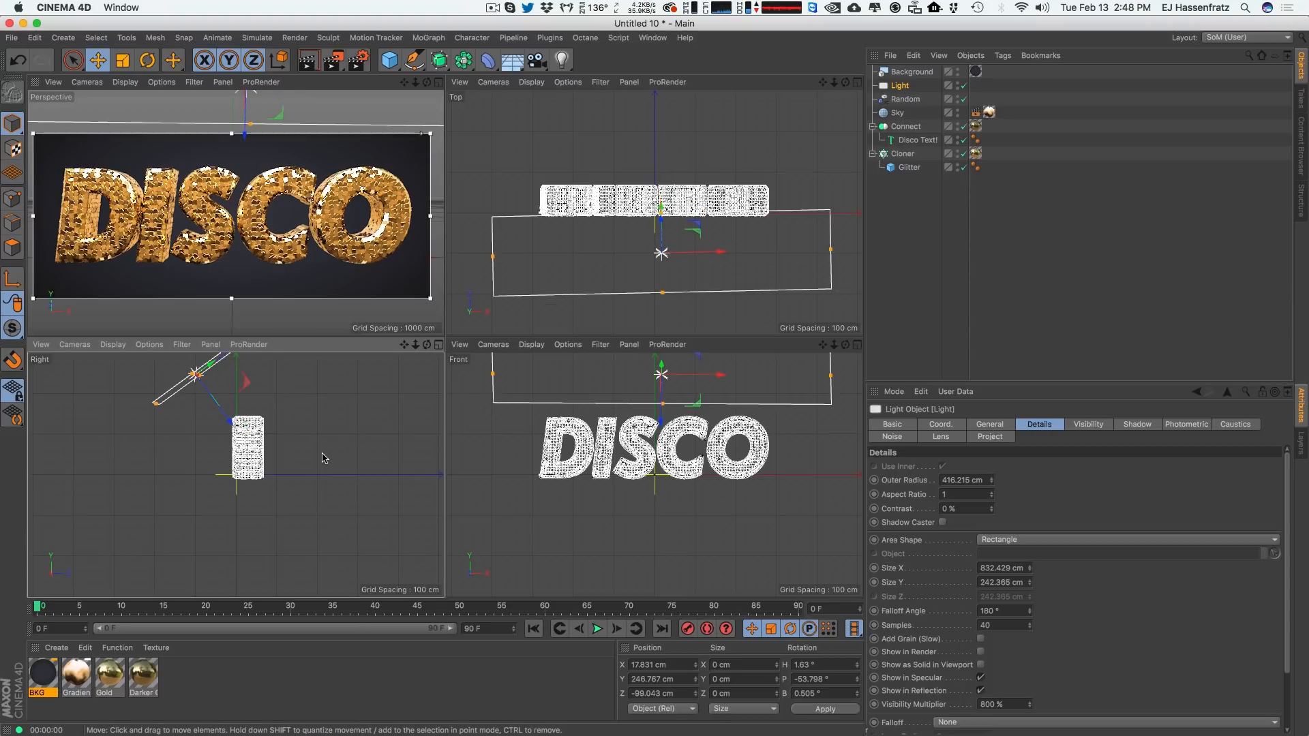
drag(322, 454, 321, 464)
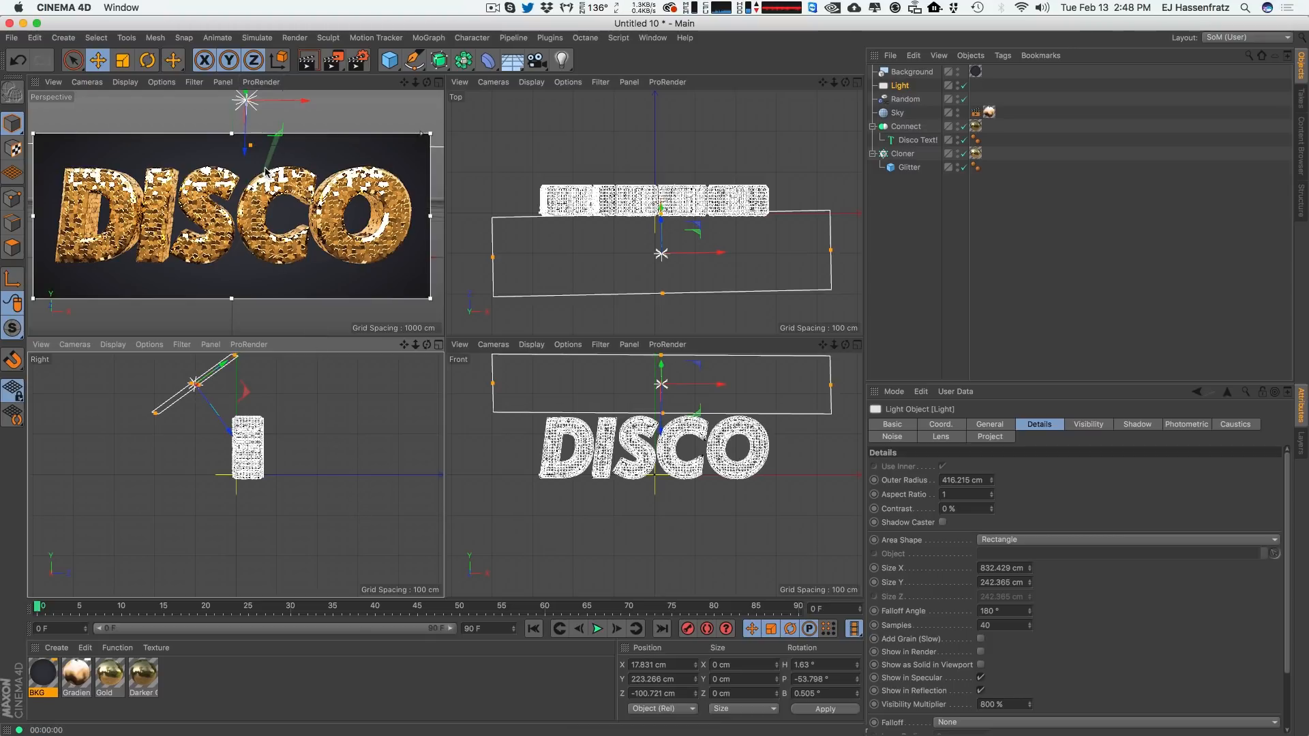
click(1020, 373)
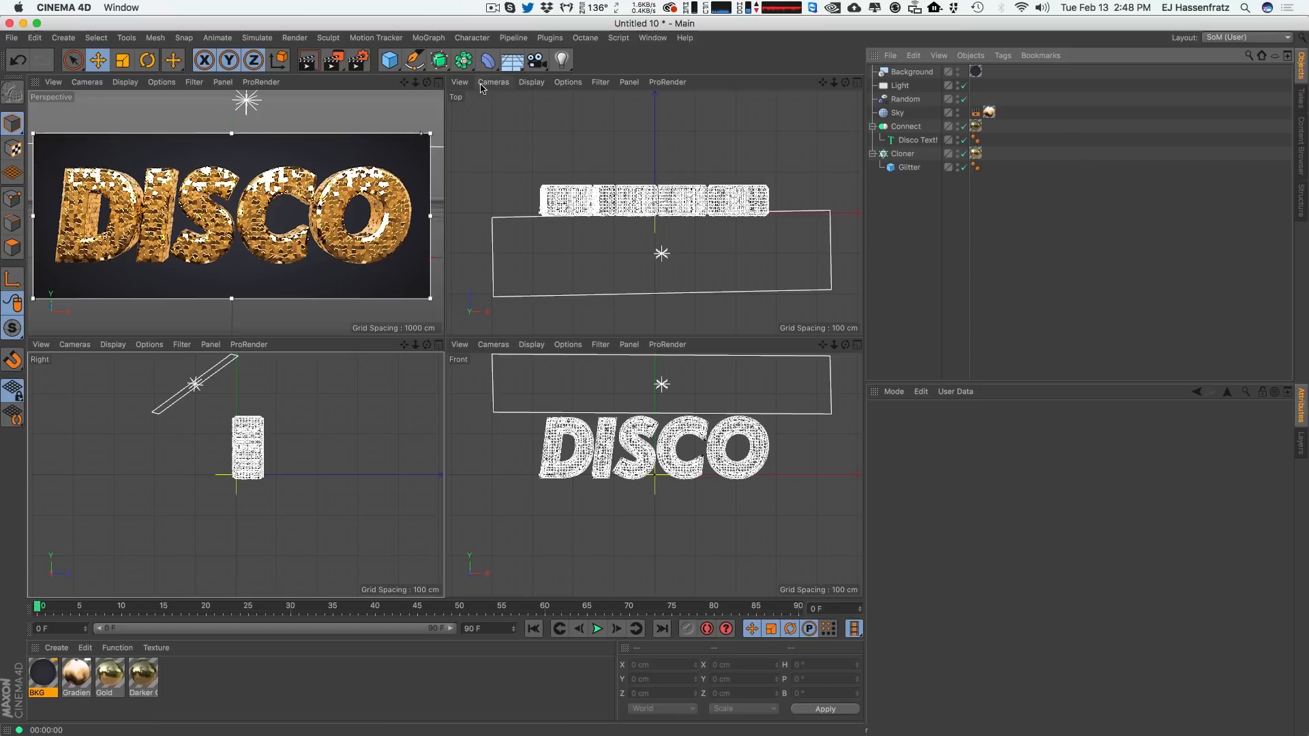
Add a new point Light and rename it Volumetric.
click(561, 61)
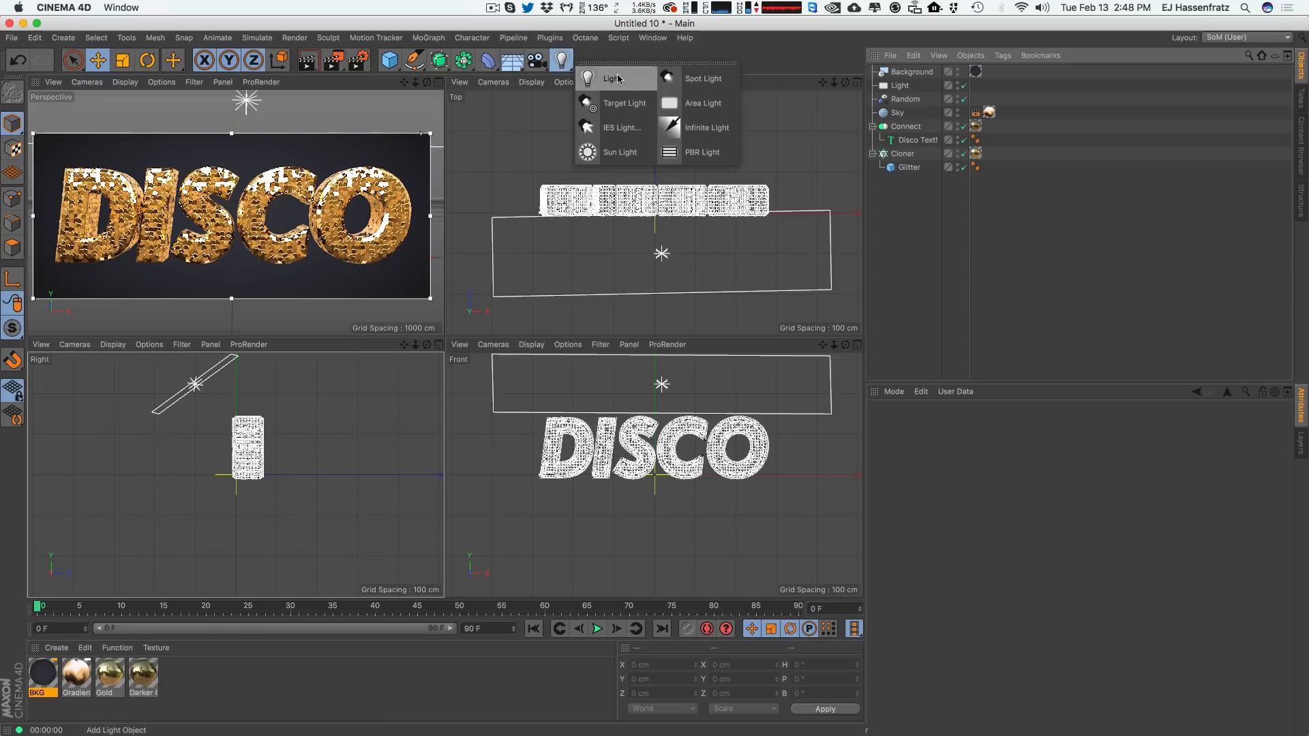
click(616, 78)
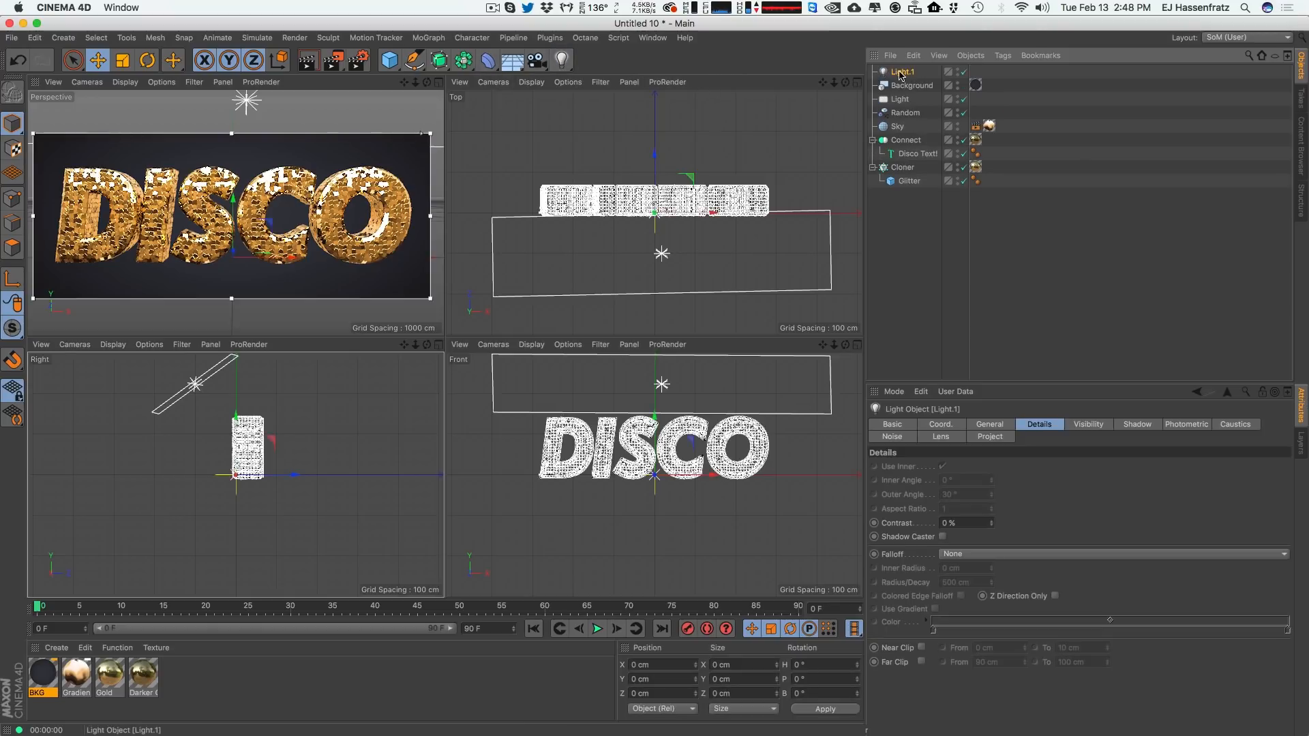
double_click(905, 73)
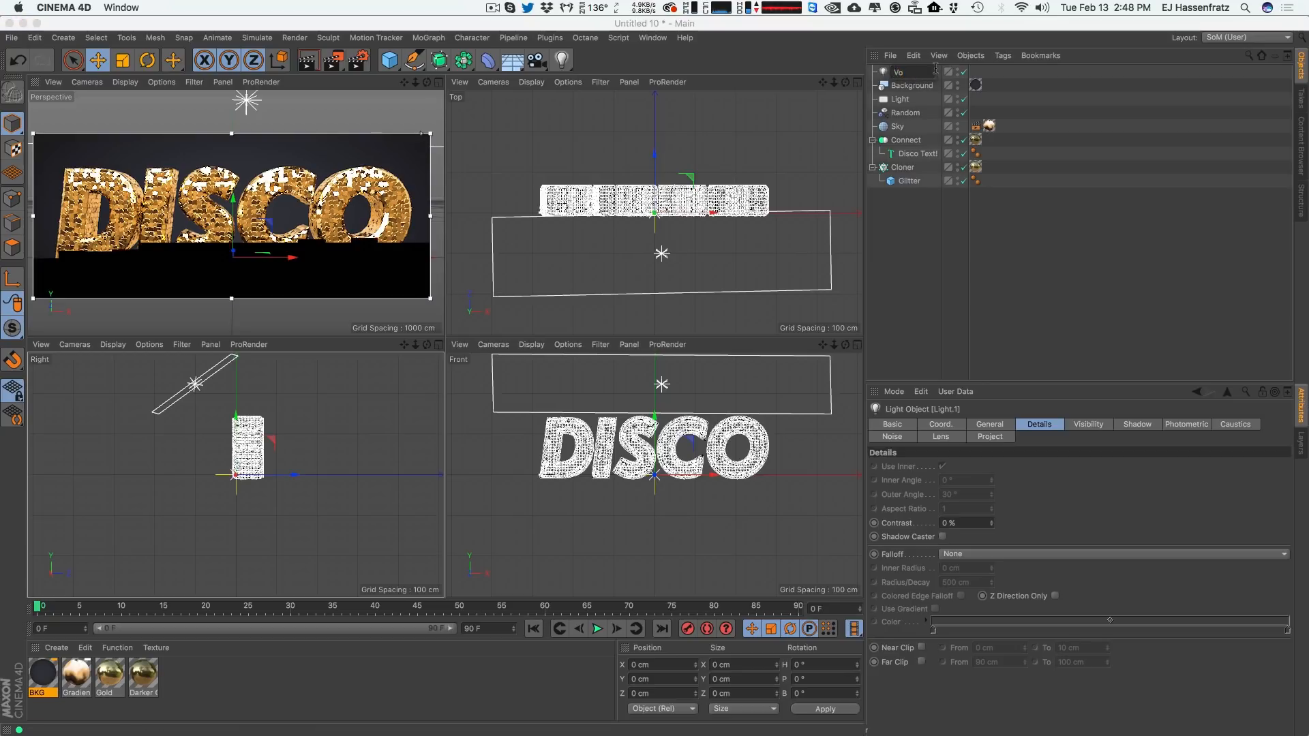
text(Volumetric)
key(Return)
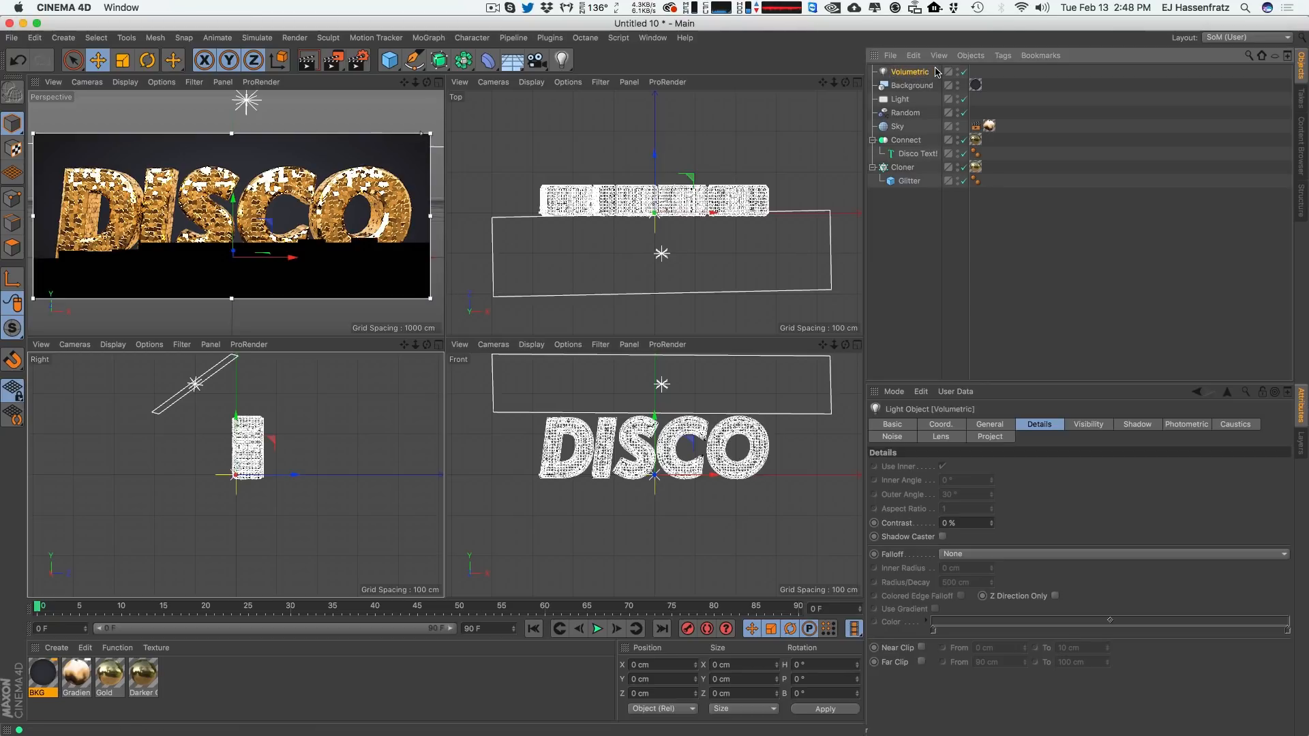
Move the Volumetric light behind the DISCO text and set its Visible Light to Volumetric.
drag(695, 191, 703, 128)
drag(345, 445, 465, 424)
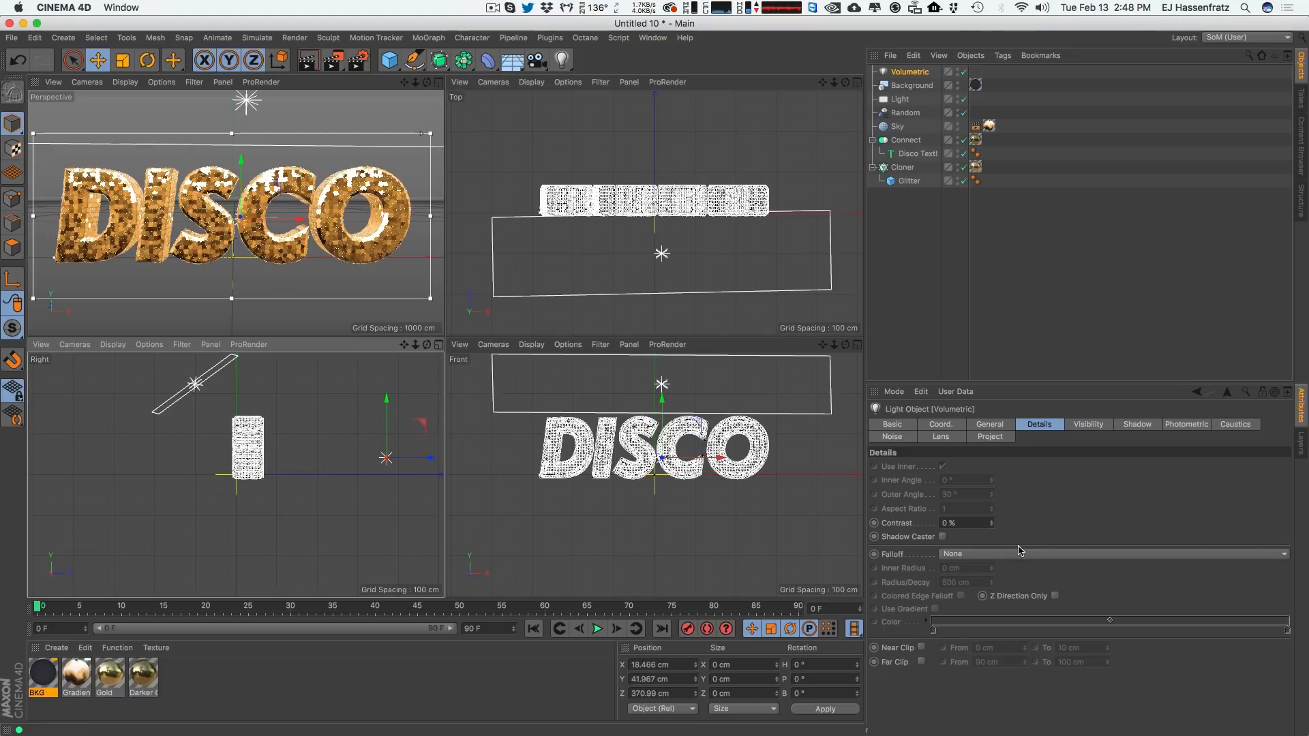
click(989, 424)
scroll(1286, 506, down, 3)
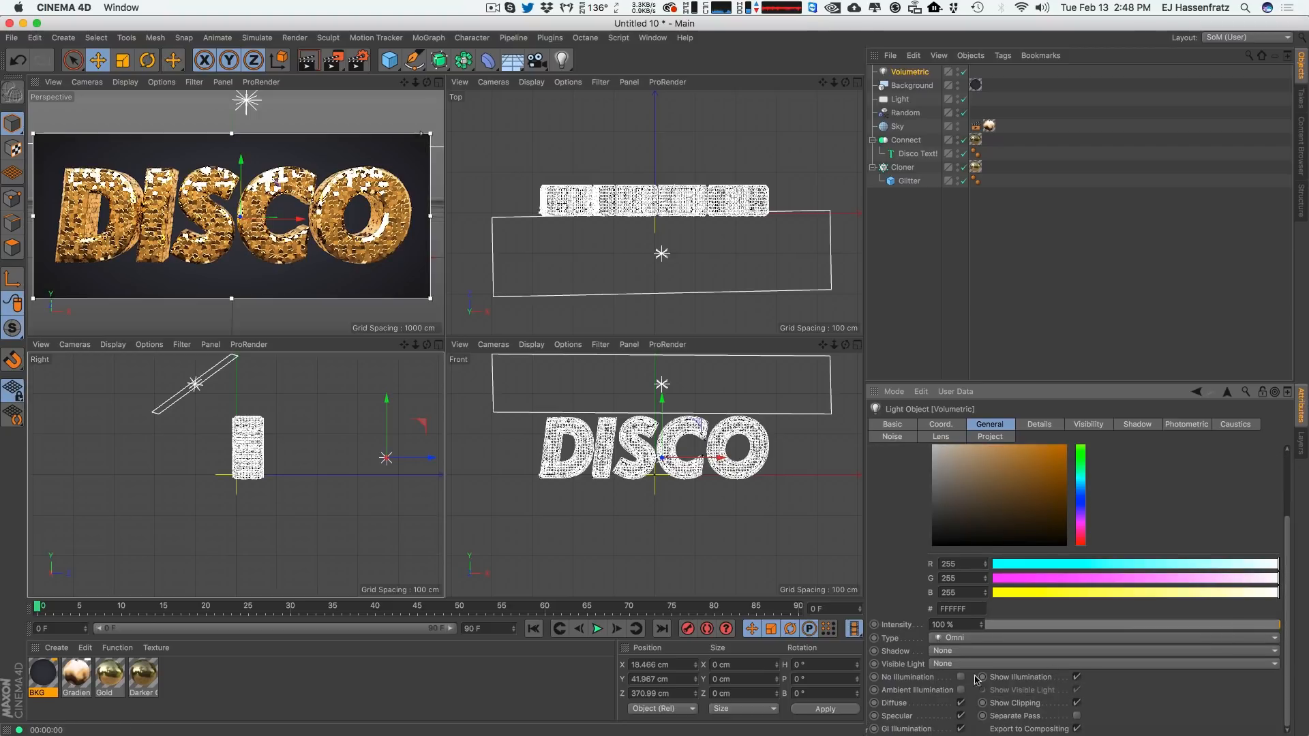
click(947, 664)
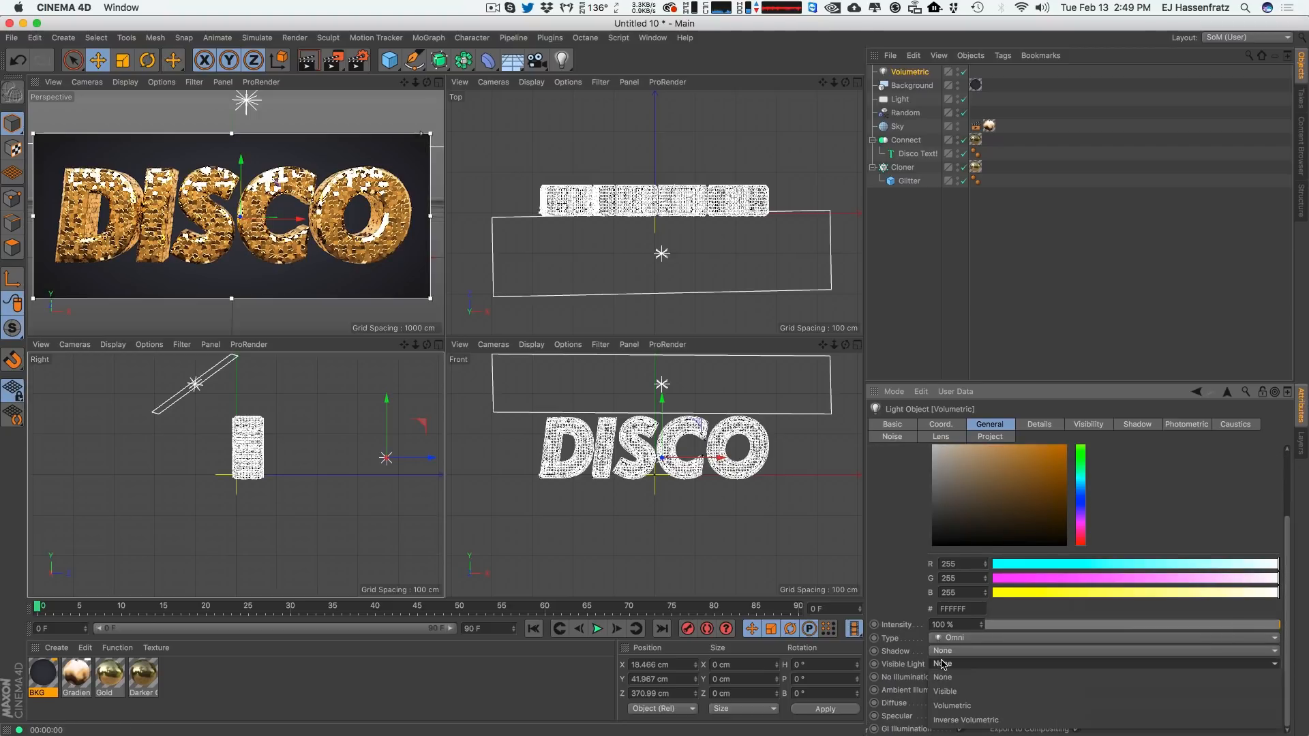
click(953, 706)
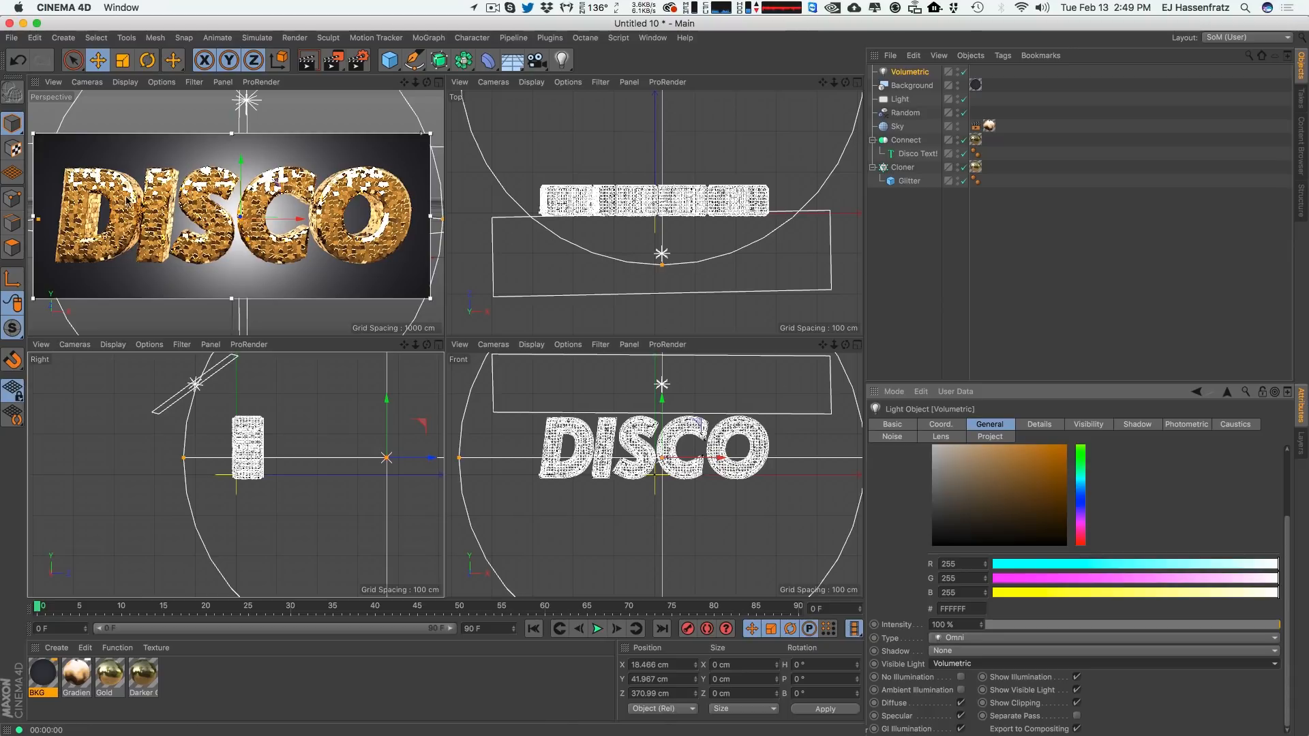
Scale the Volumetric light to 1.94 along X.
click(956, 427)
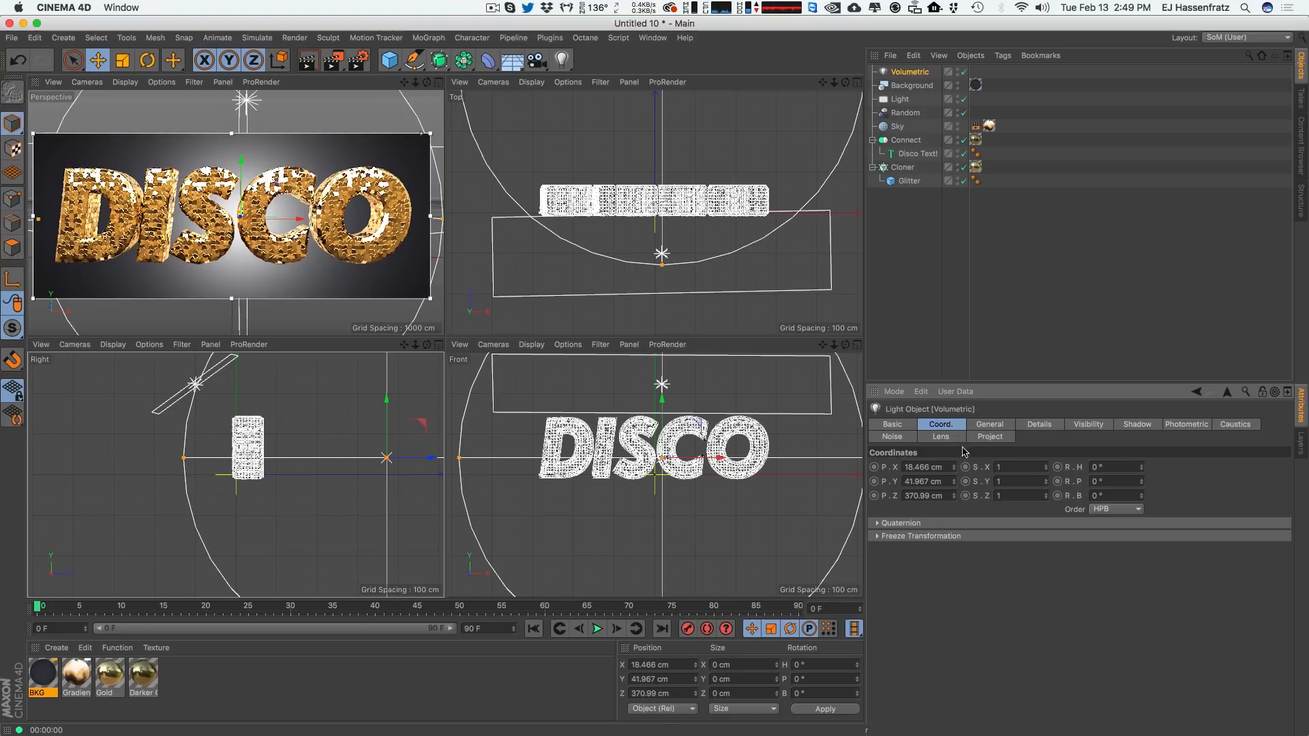
drag(1050, 468, 1058, 386)
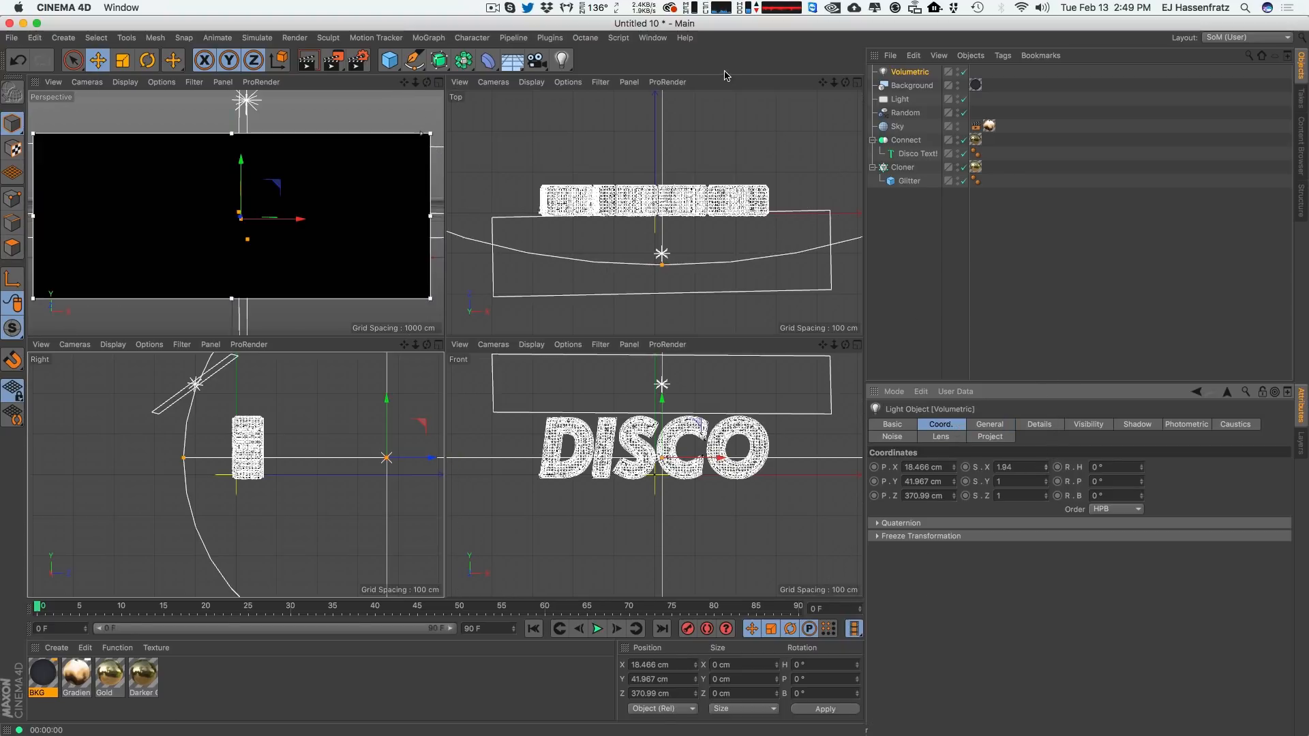
drag(833, 82, 769, 114)
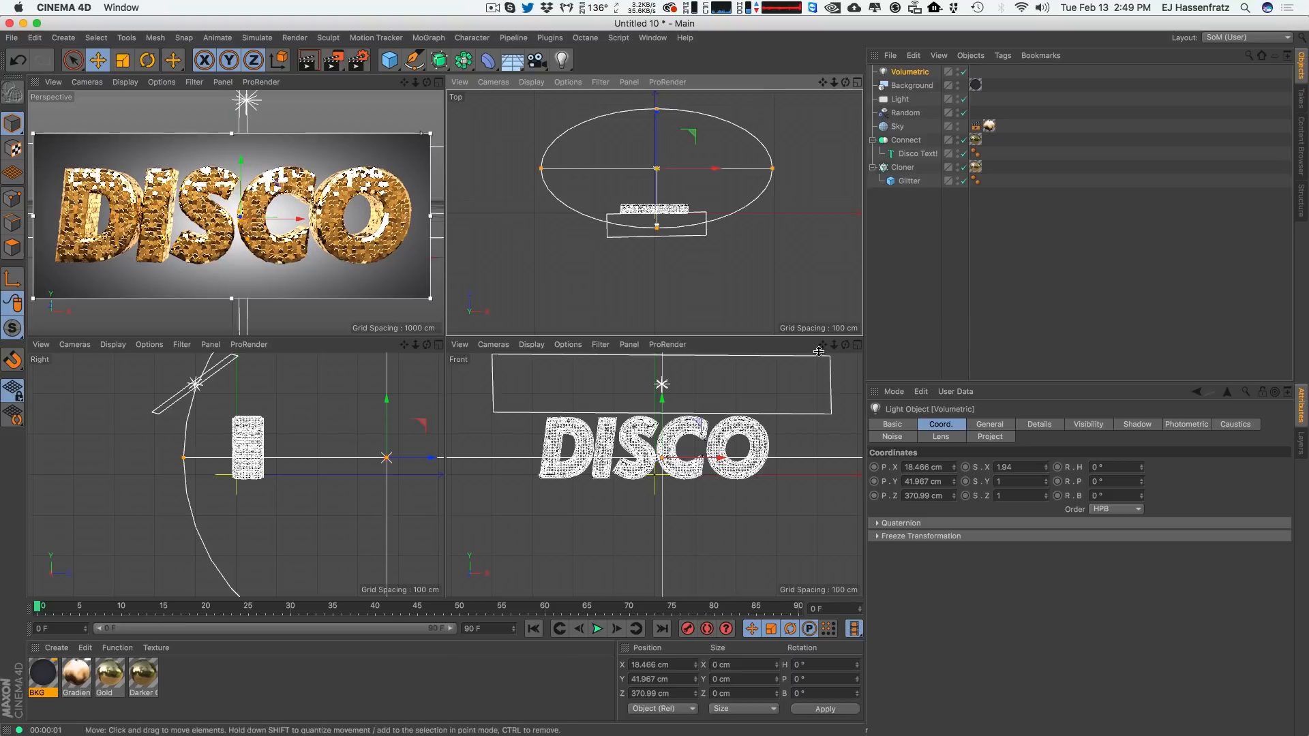
Tint the Volumetric light a warm orange, F5BD68.
click(979, 429)
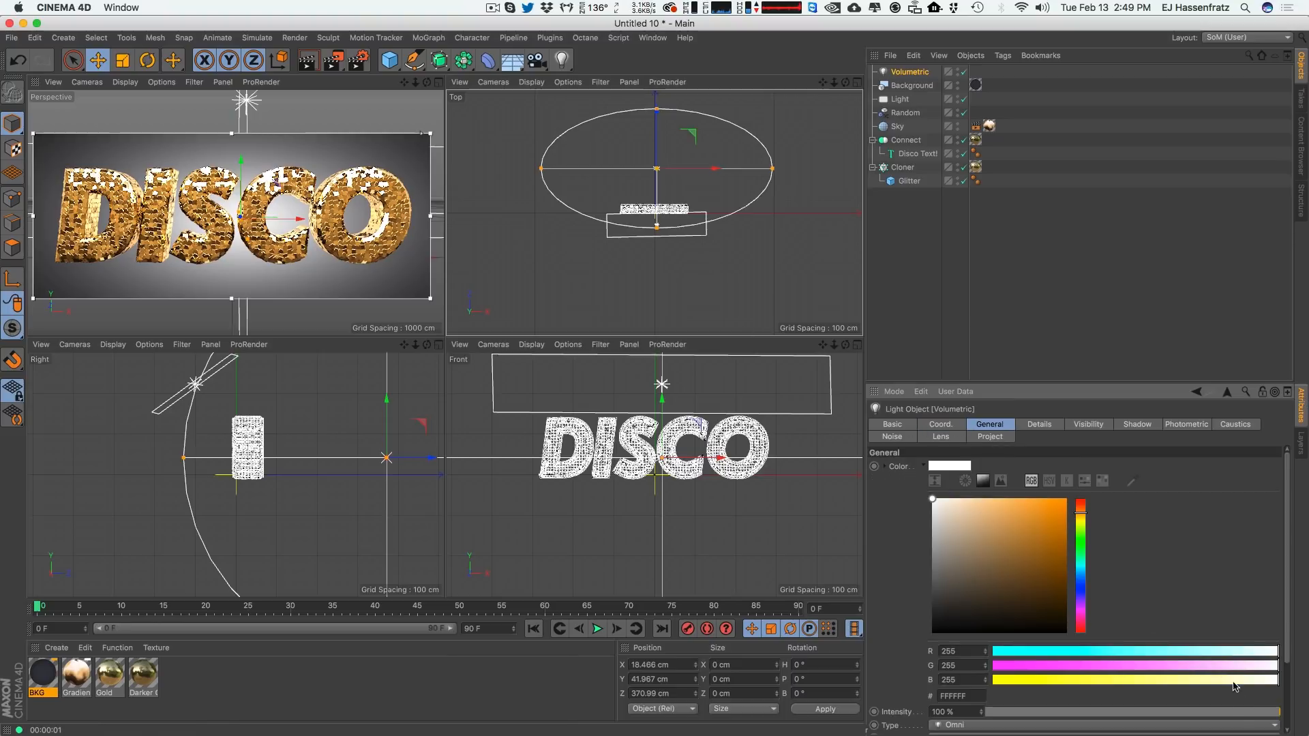
click(988, 513)
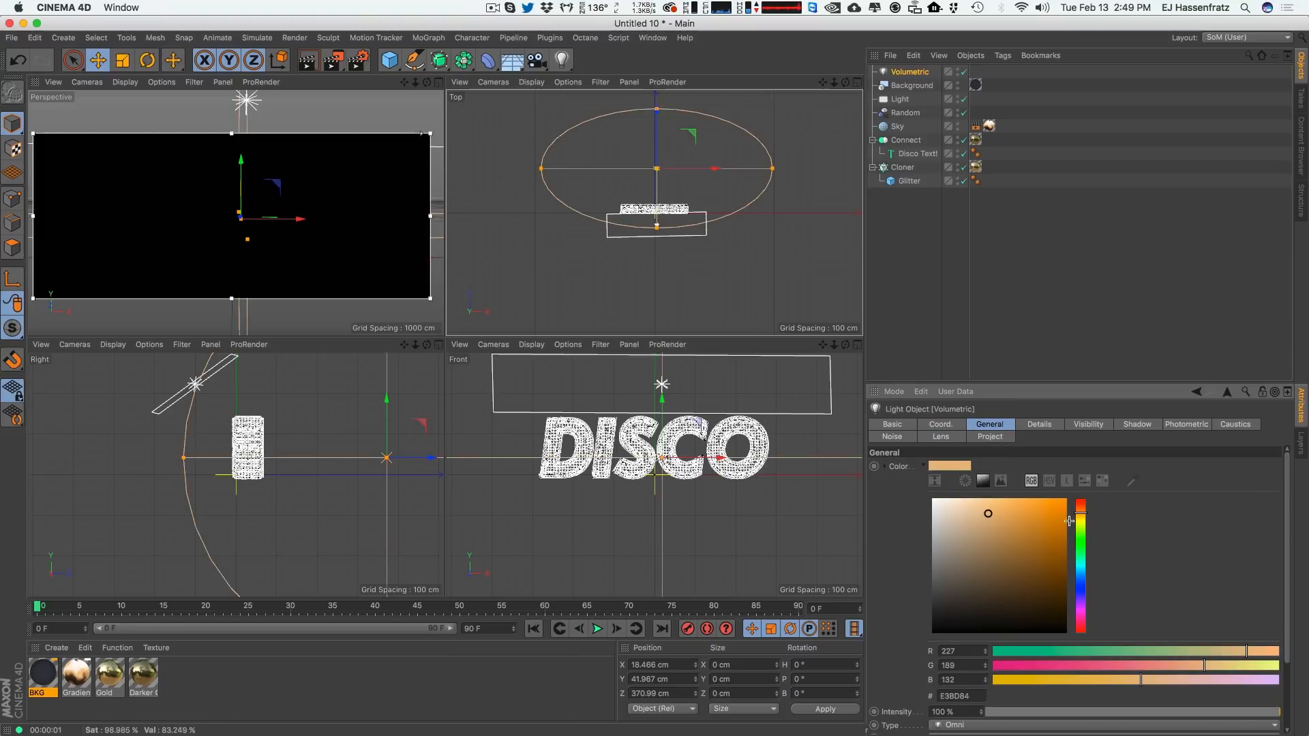
click(1009, 503)
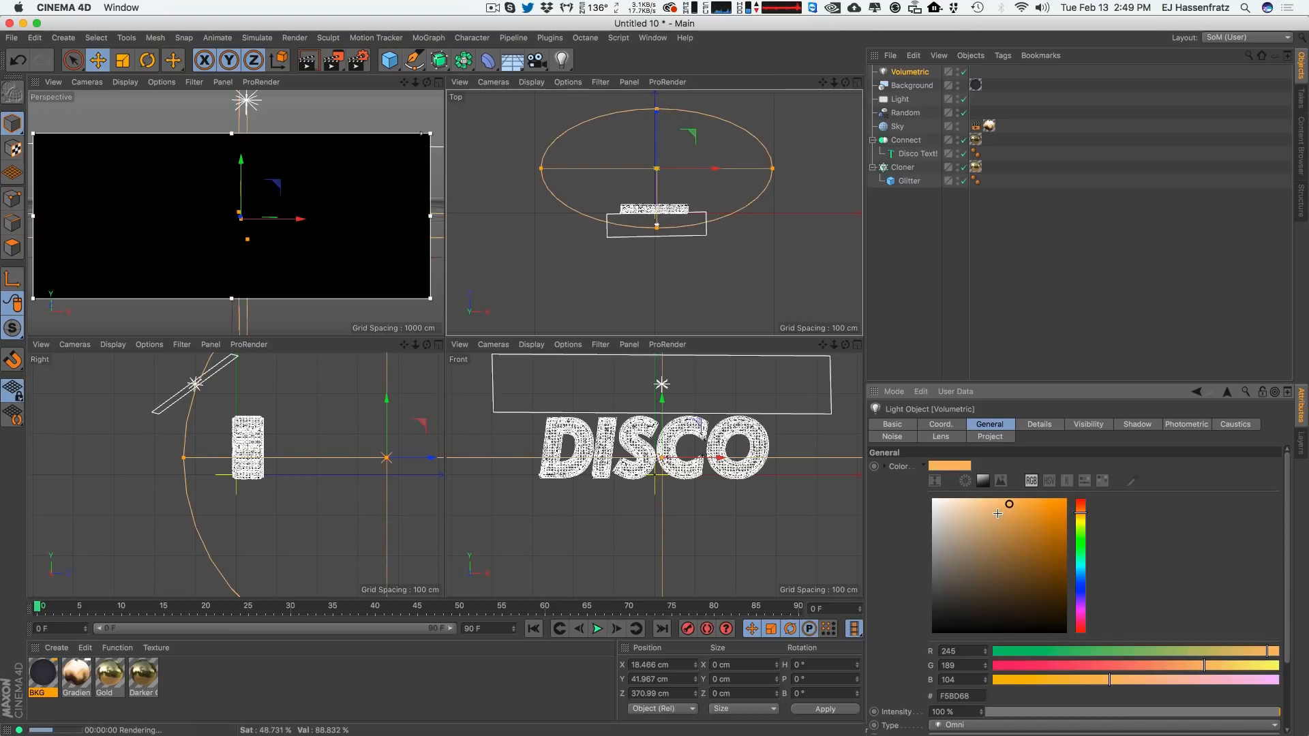
Adjust the Volumetric light's color to F3BB43.
click(1030, 504)
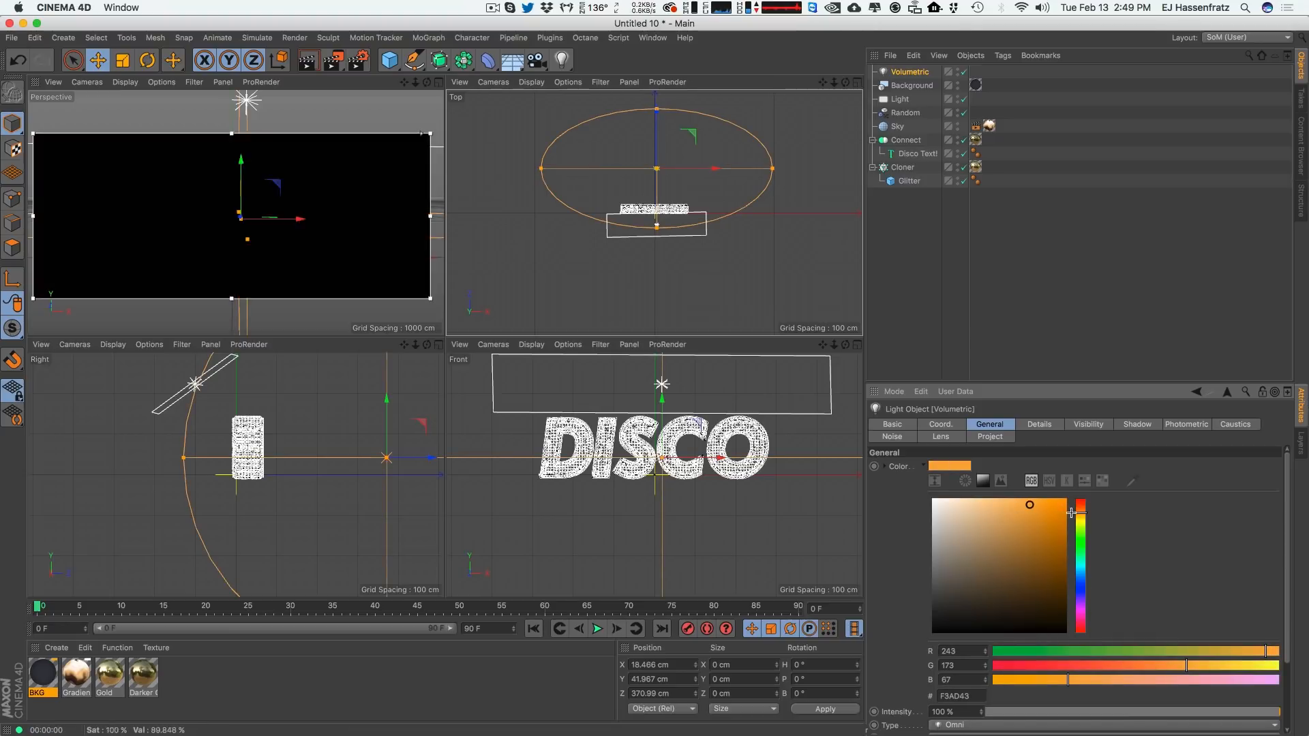
click(1078, 518)
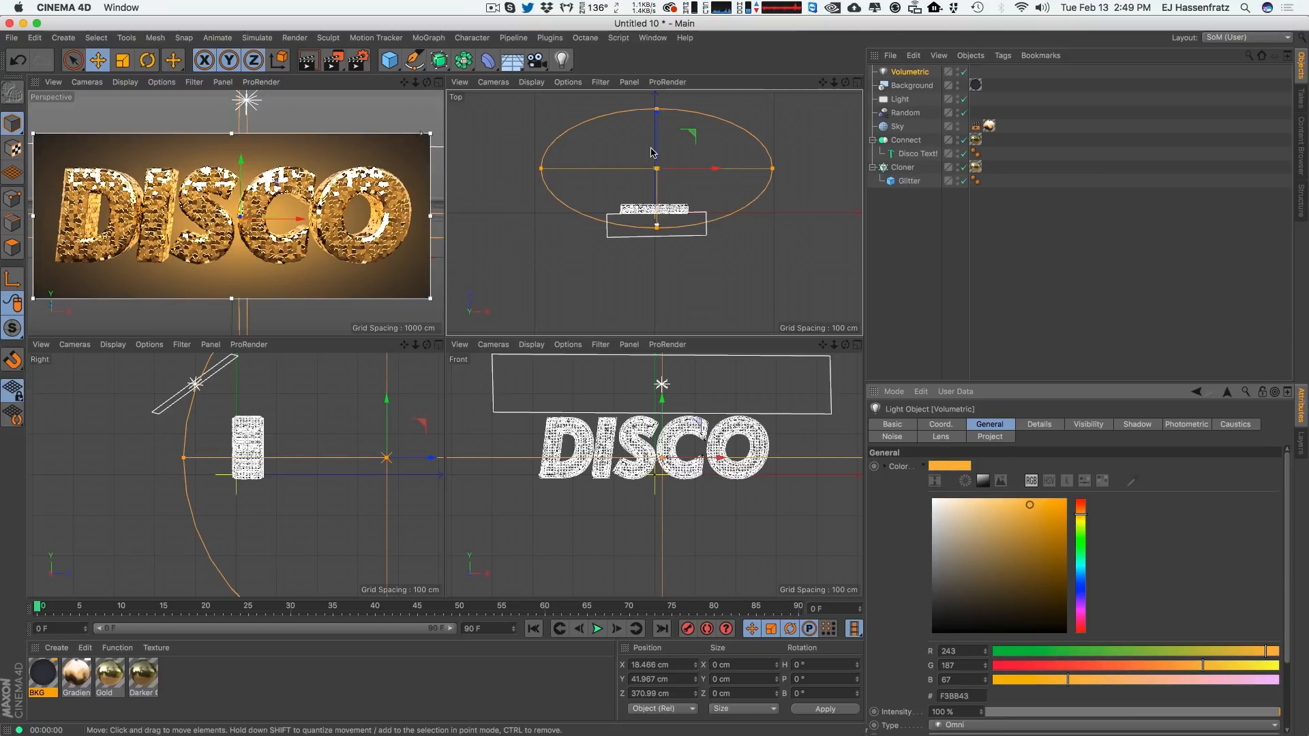
Move the Volumetric light closer to the text and widen its visible light outer distance to about 719 cm.
drag(658, 157, 660, 170)
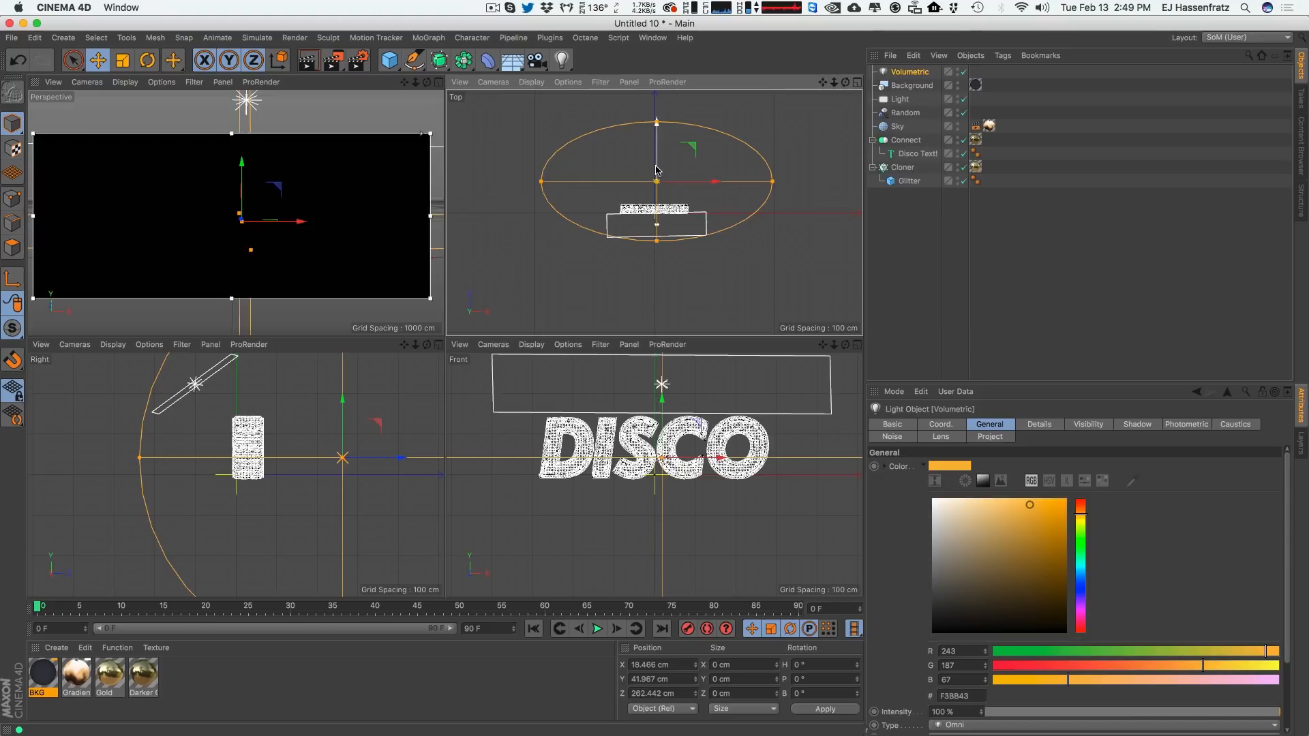
click(1088, 424)
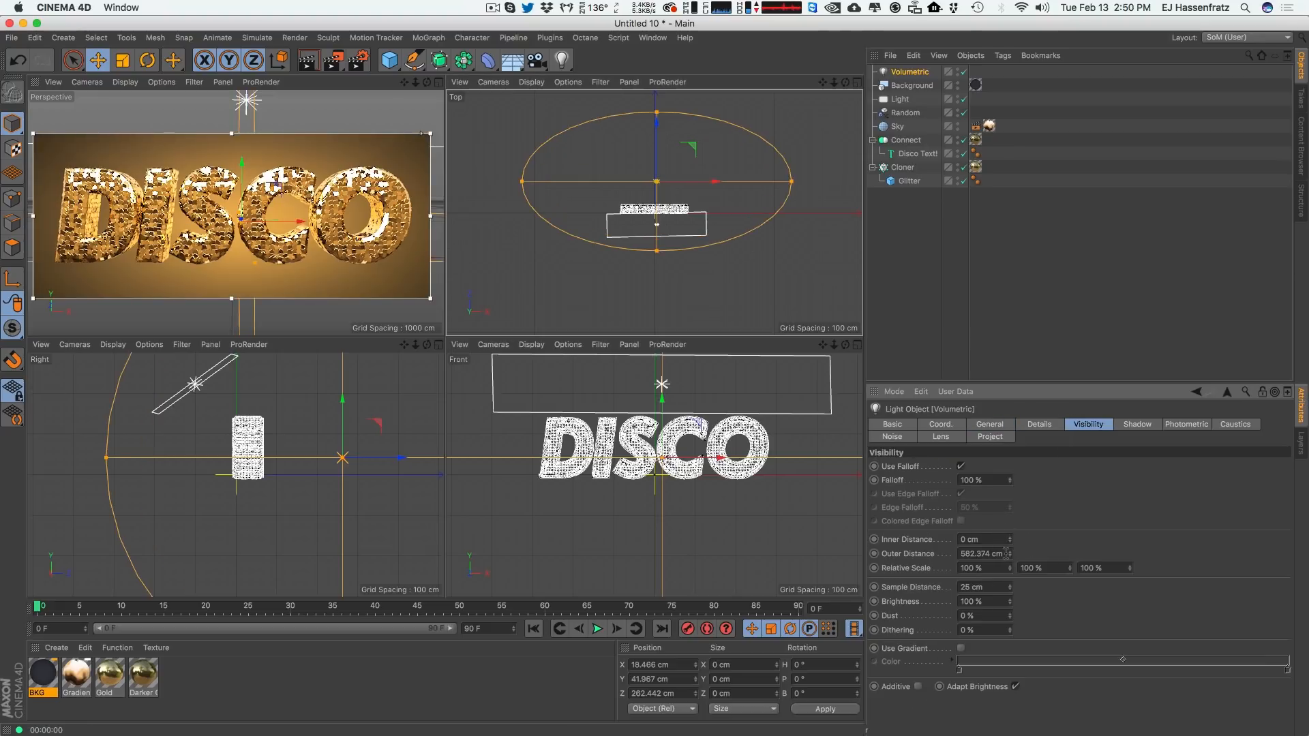
drag(1011, 549, 982, 468)
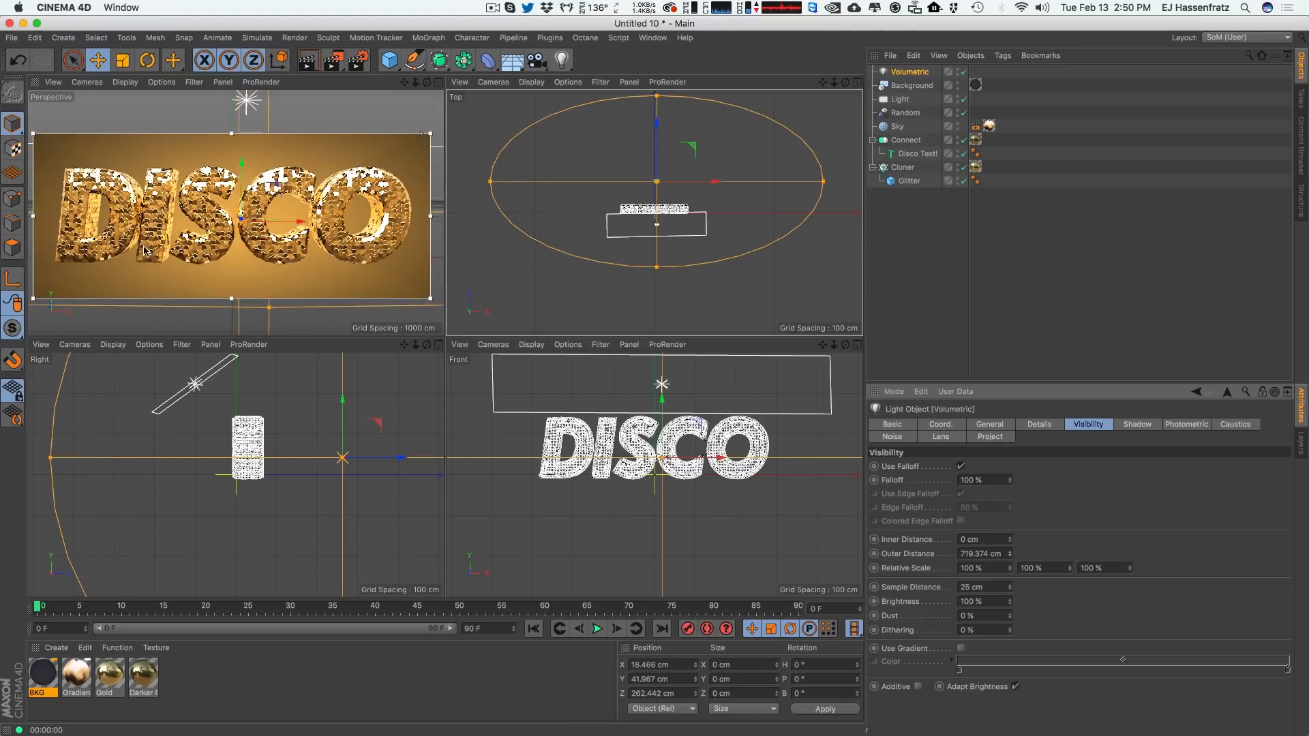
drag(631, 169, 631, 178)
drag(340, 413, 330, 405)
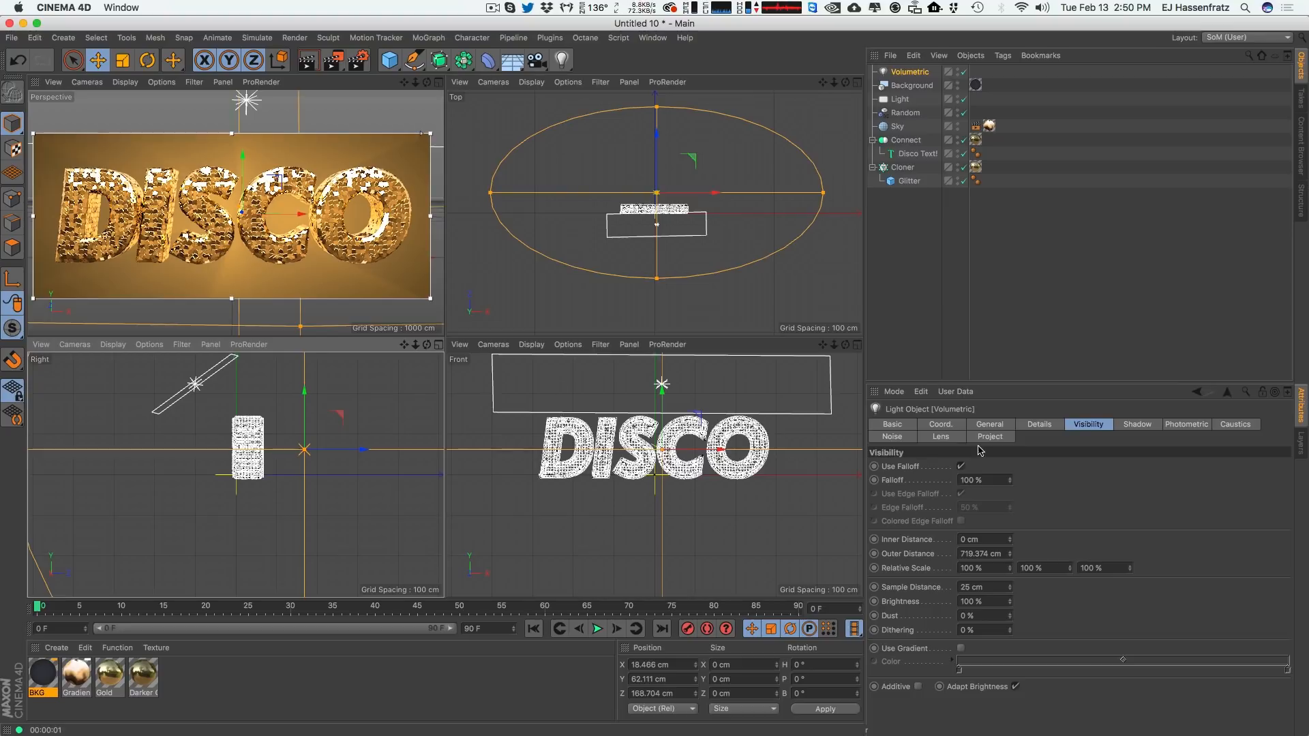
Shrink the Volumetric light's outer distance to about 655 cm and set its Y relative scale to 42%.
scroll(335, 409, down, 6)
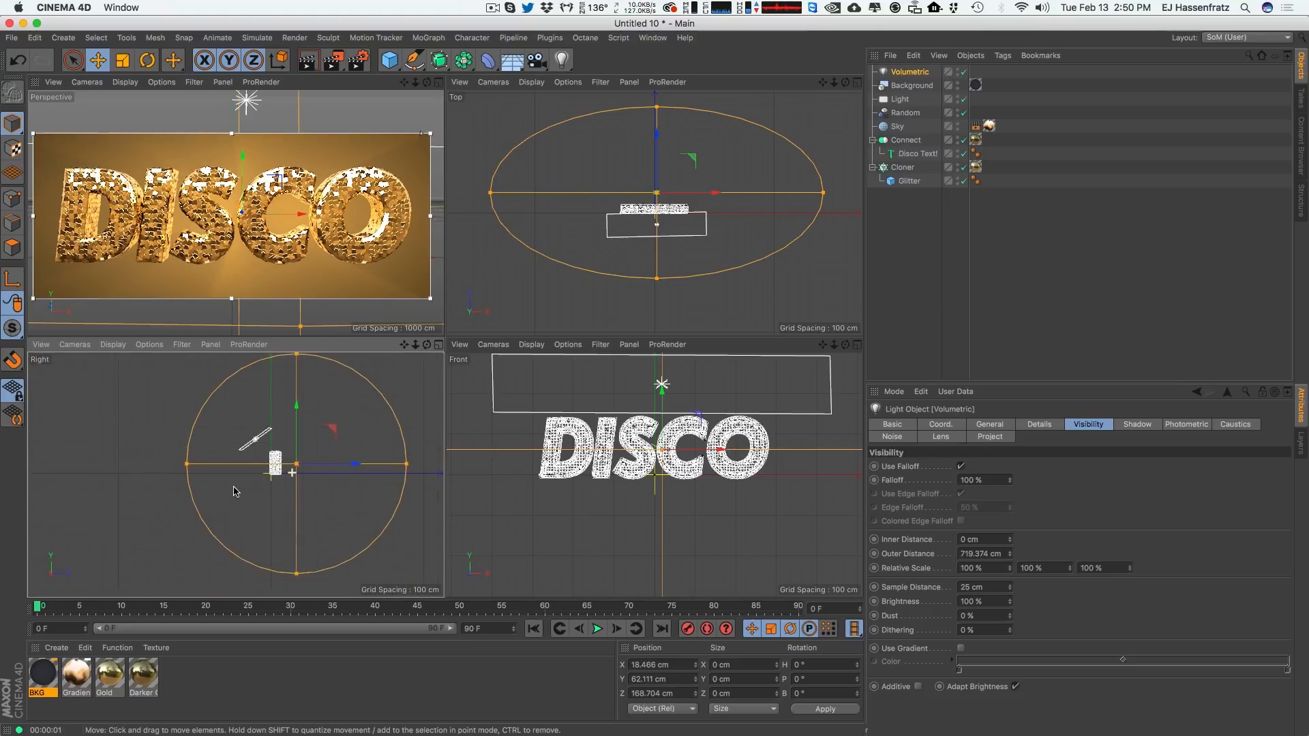
drag(296, 360, 297, 370)
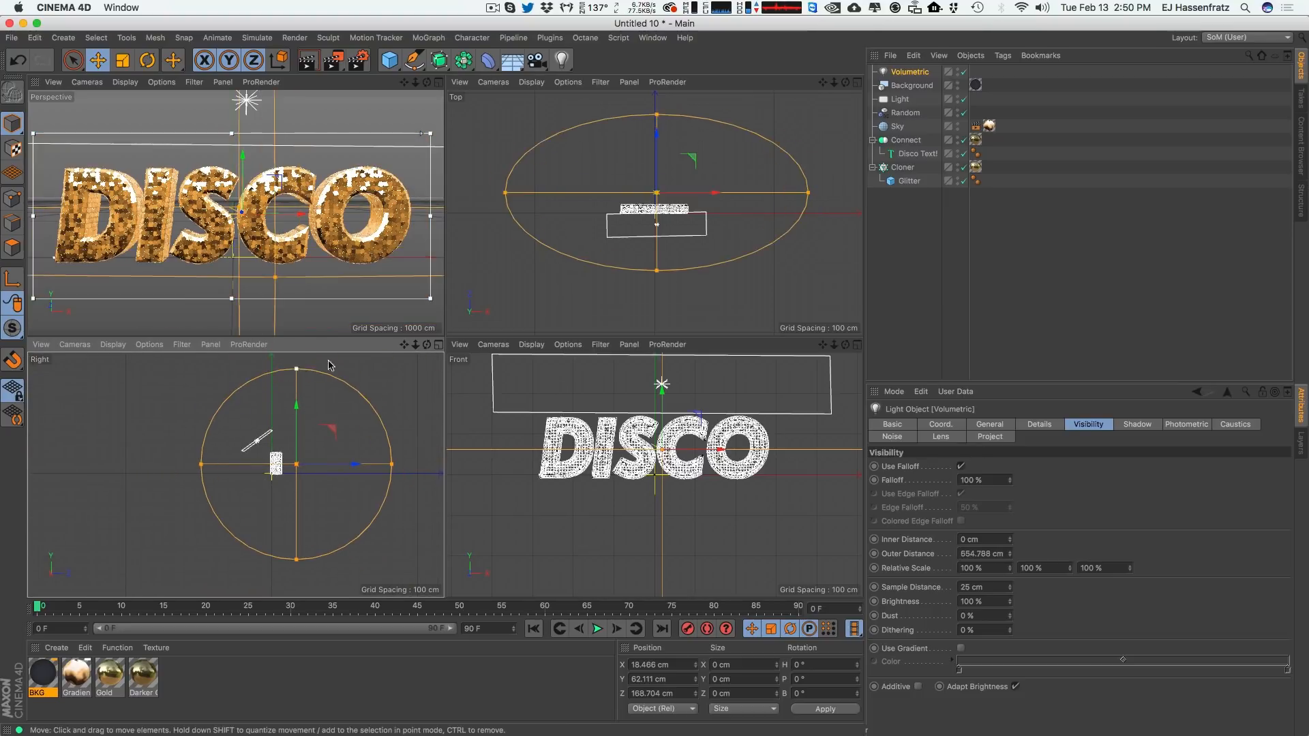
drag(1070, 568, 1071, 626)
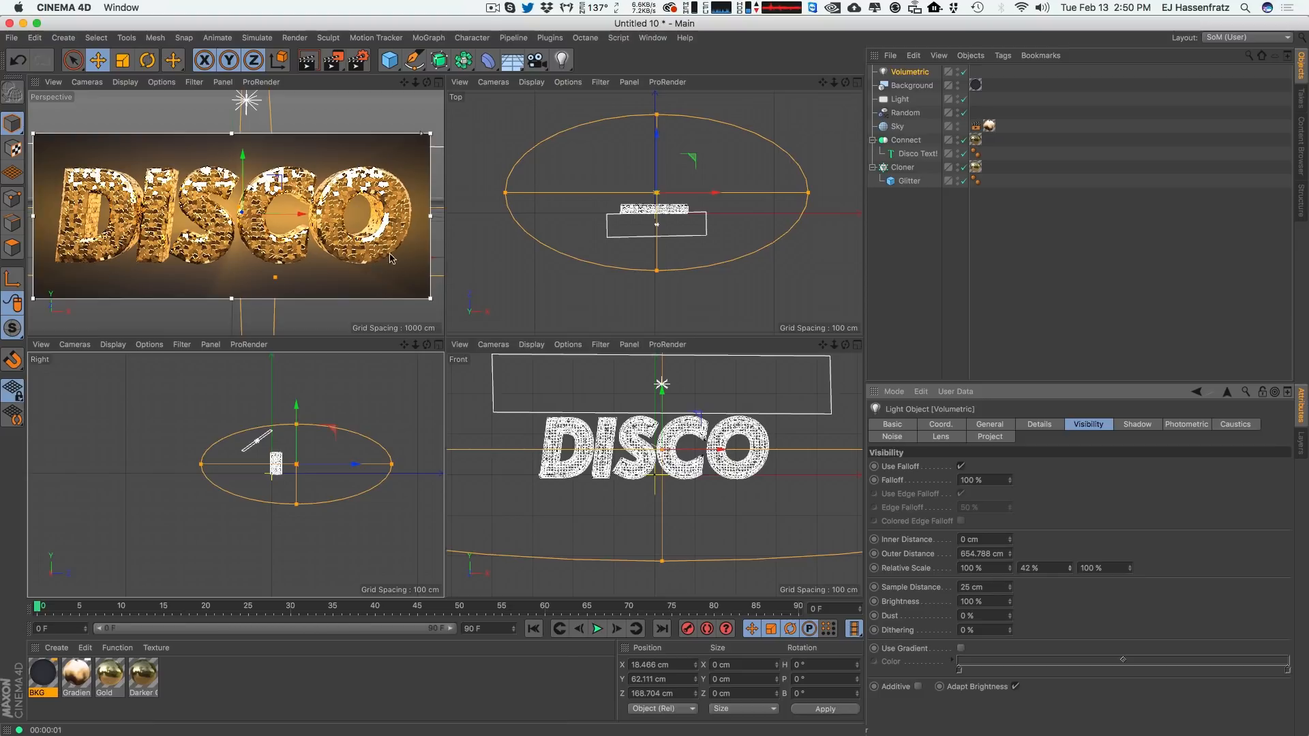
Set the Volumetric light's intensity to 125%.
click(982, 422)
click(438, 82)
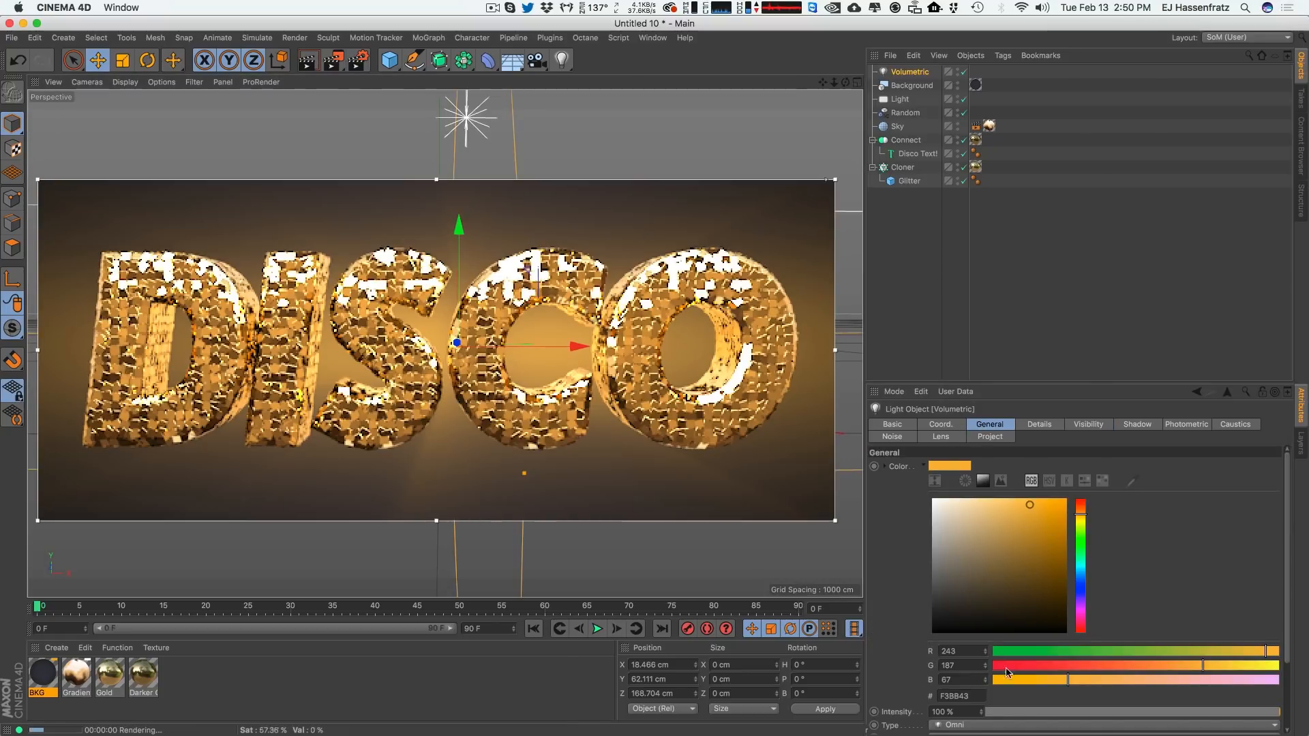
click(963, 711)
text(125)
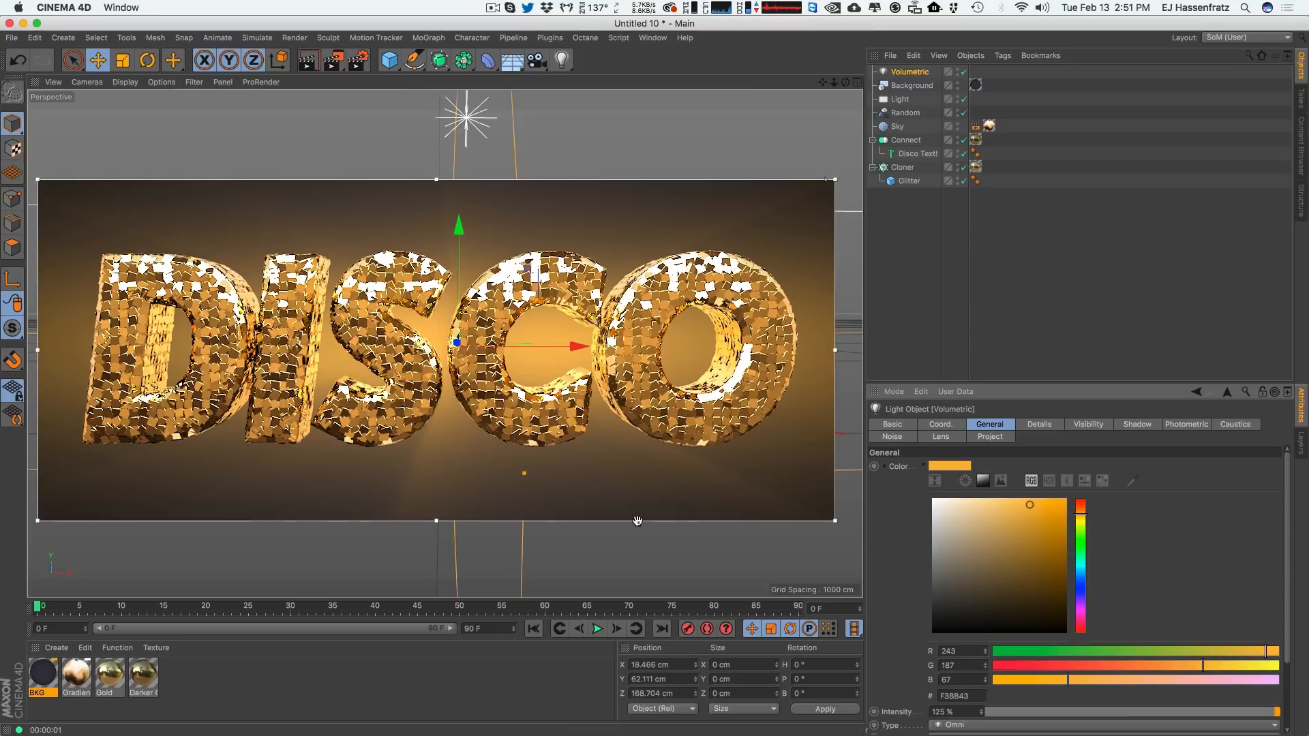
Toggle the Glitter cube's Fillet off and back on.
click(910, 181)
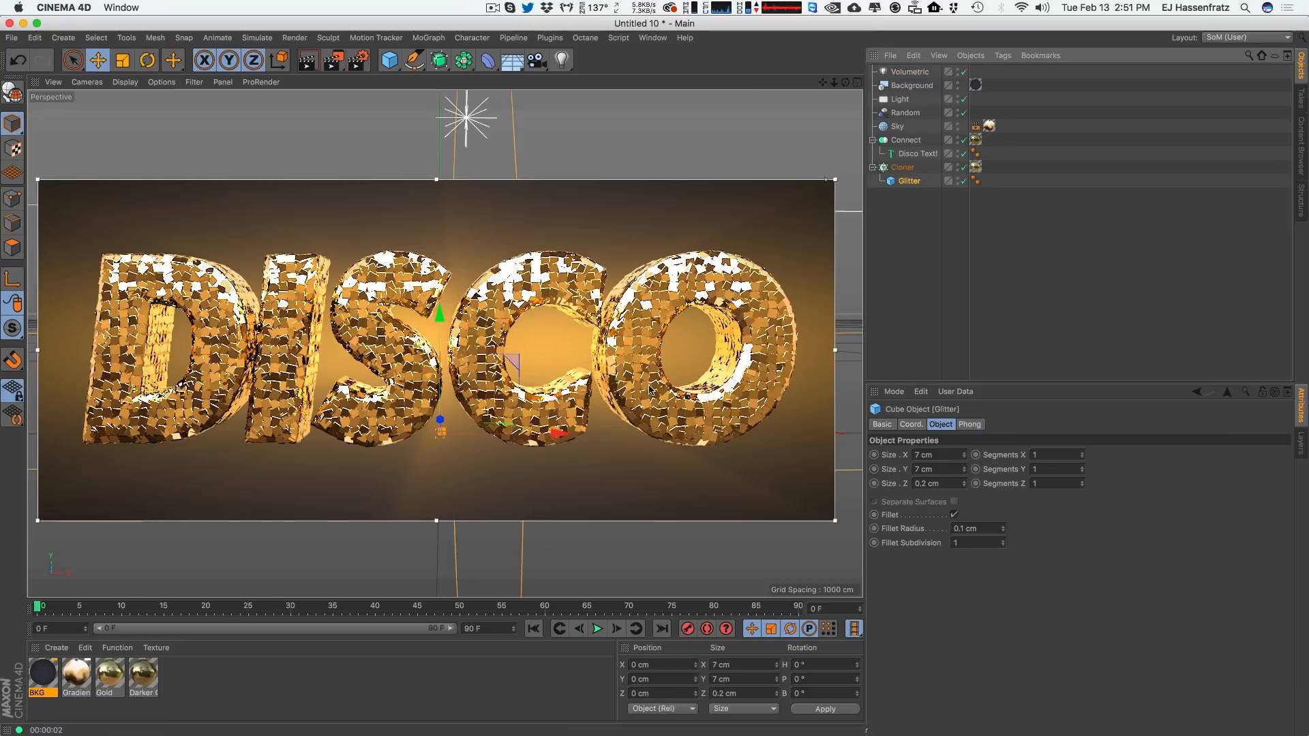
click(954, 515)
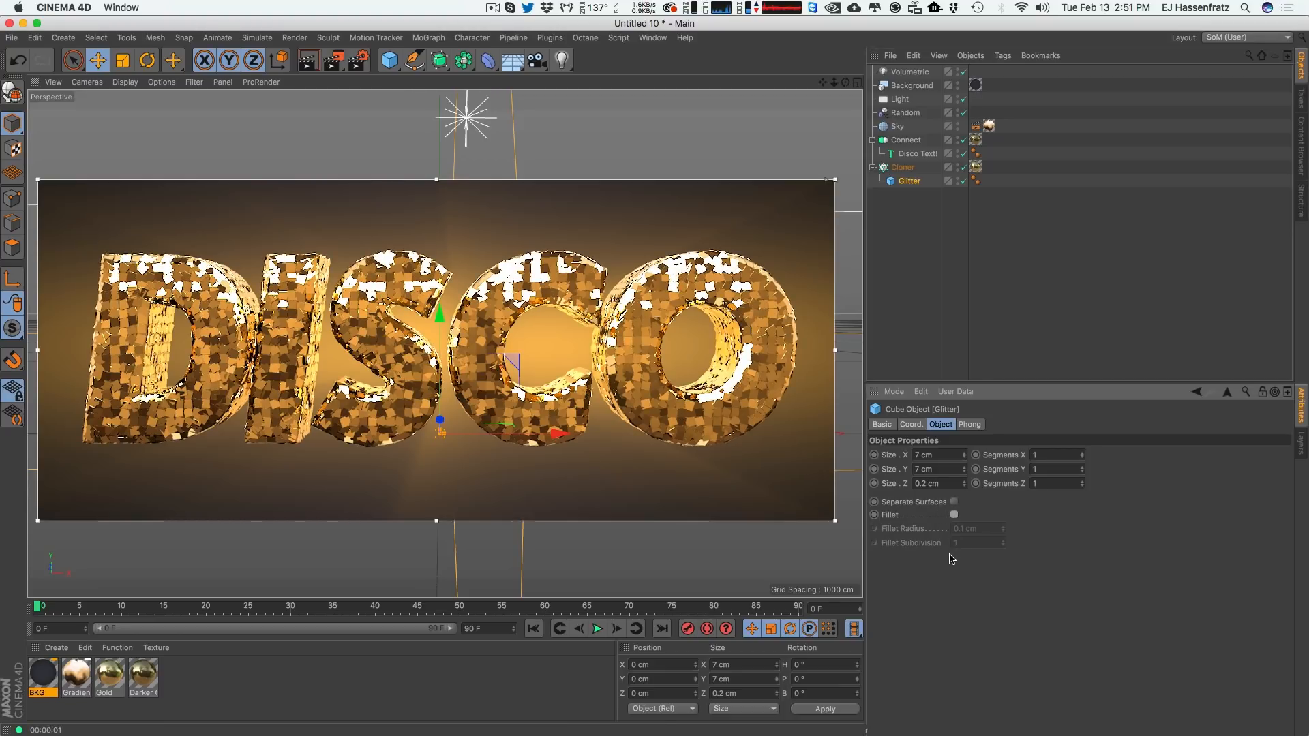
click(954, 515)
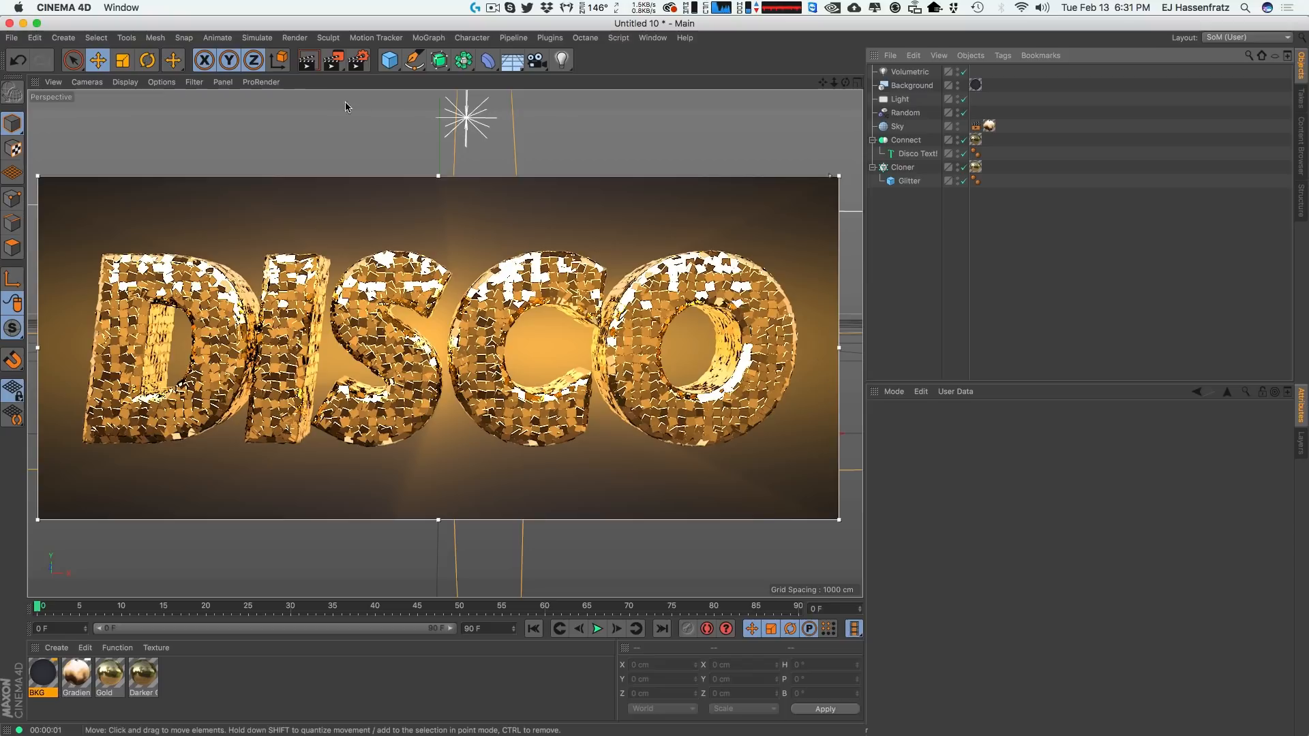
Open the render settings and switch the renderer to Physical.
click(358, 60)
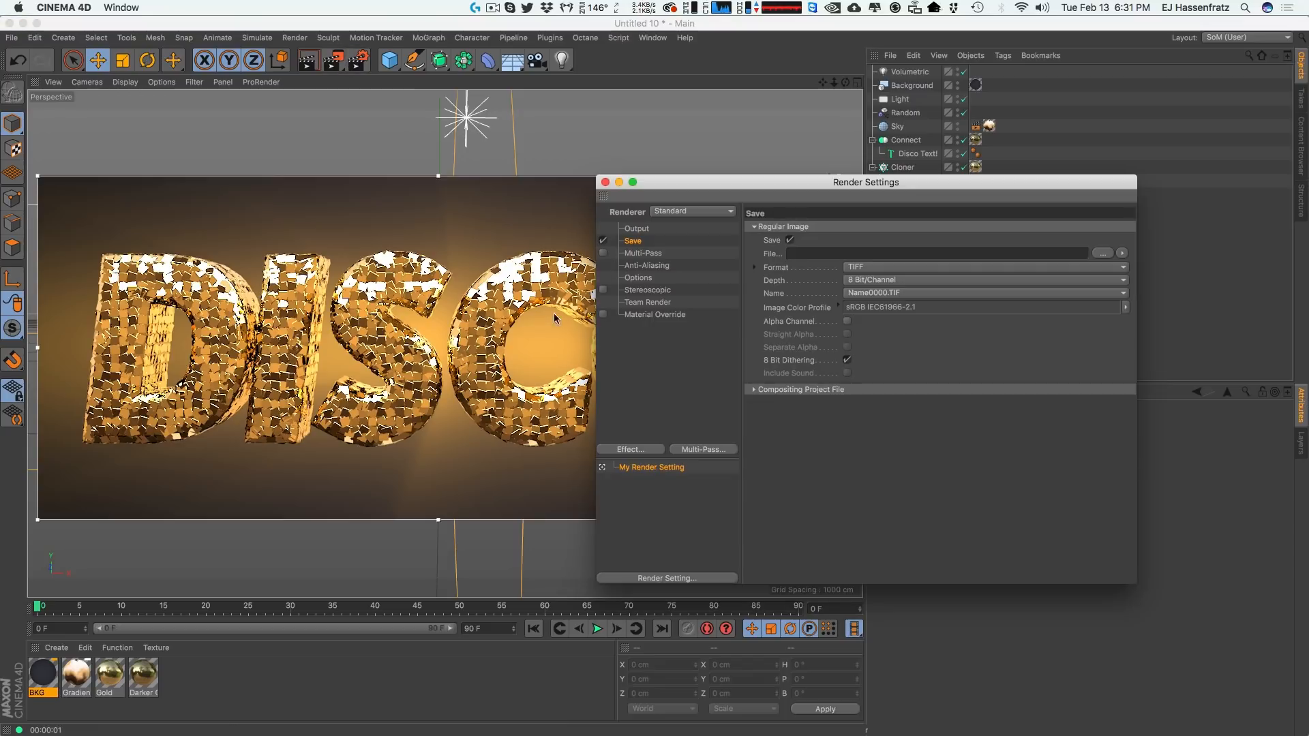
click(678, 213)
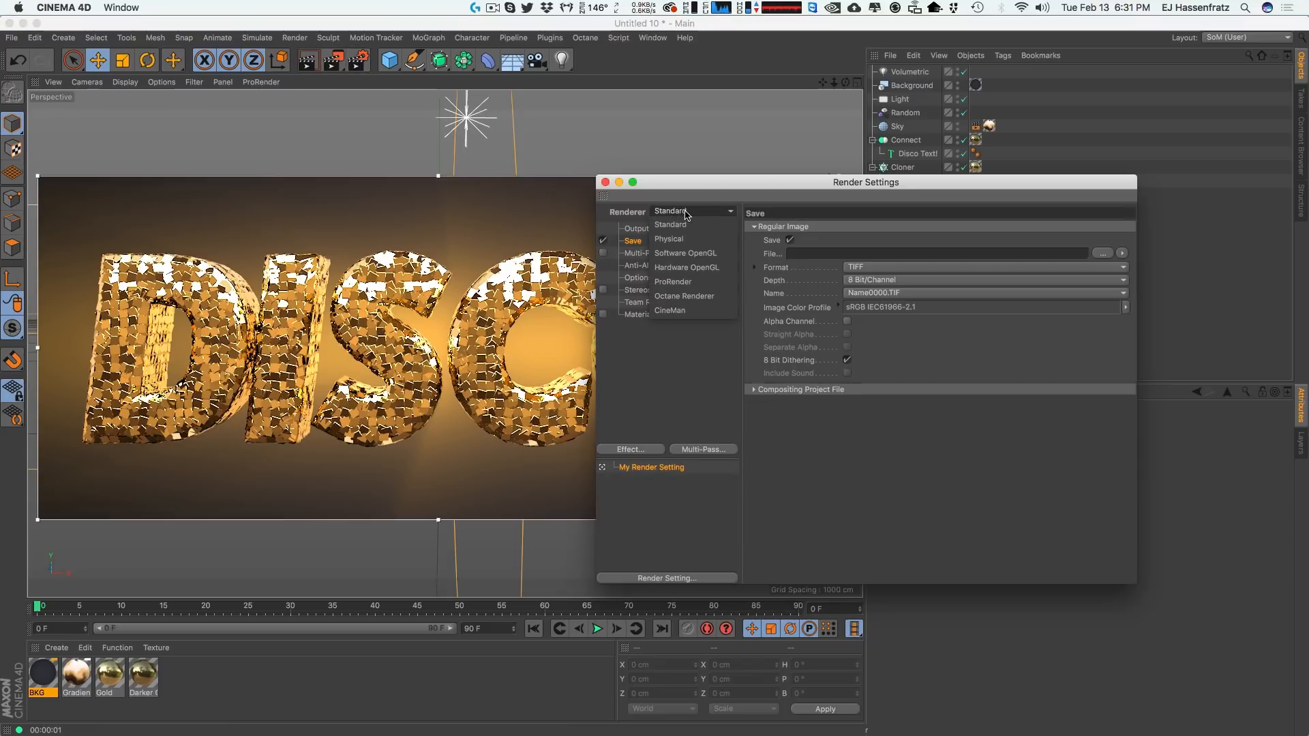
click(675, 239)
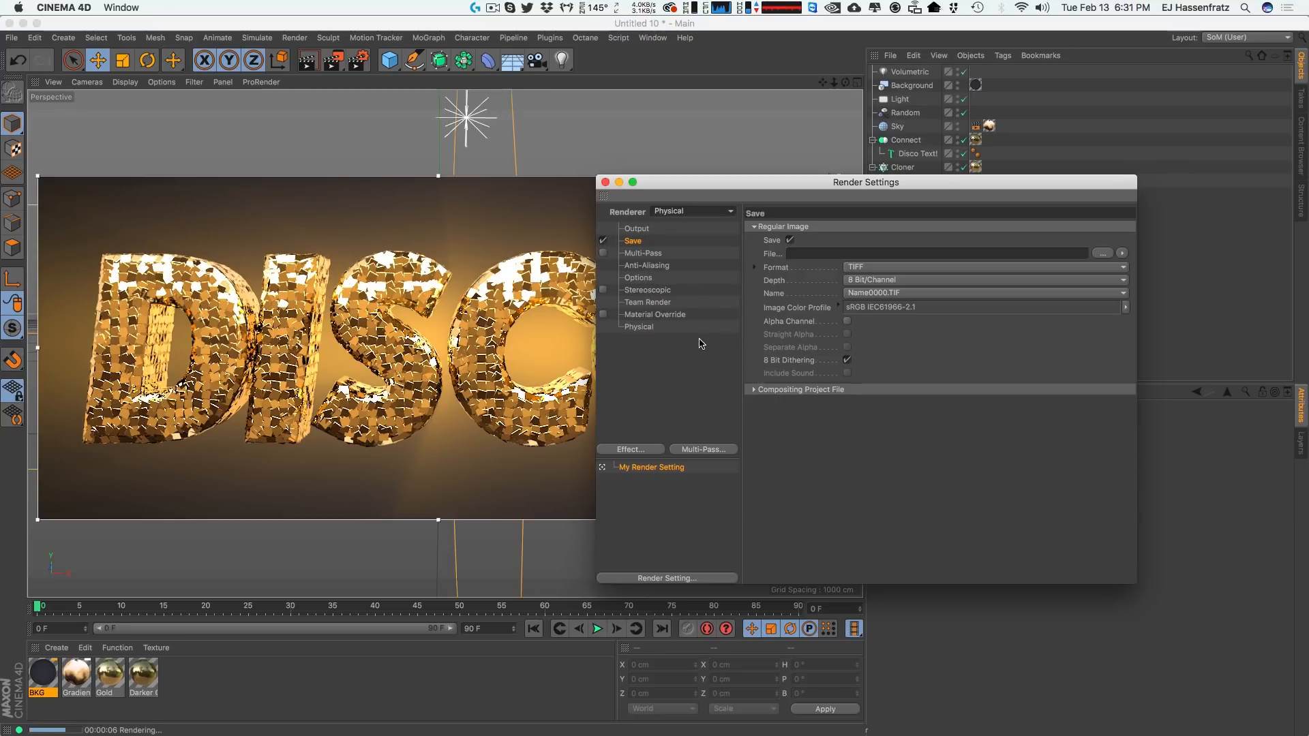
click(645, 327)
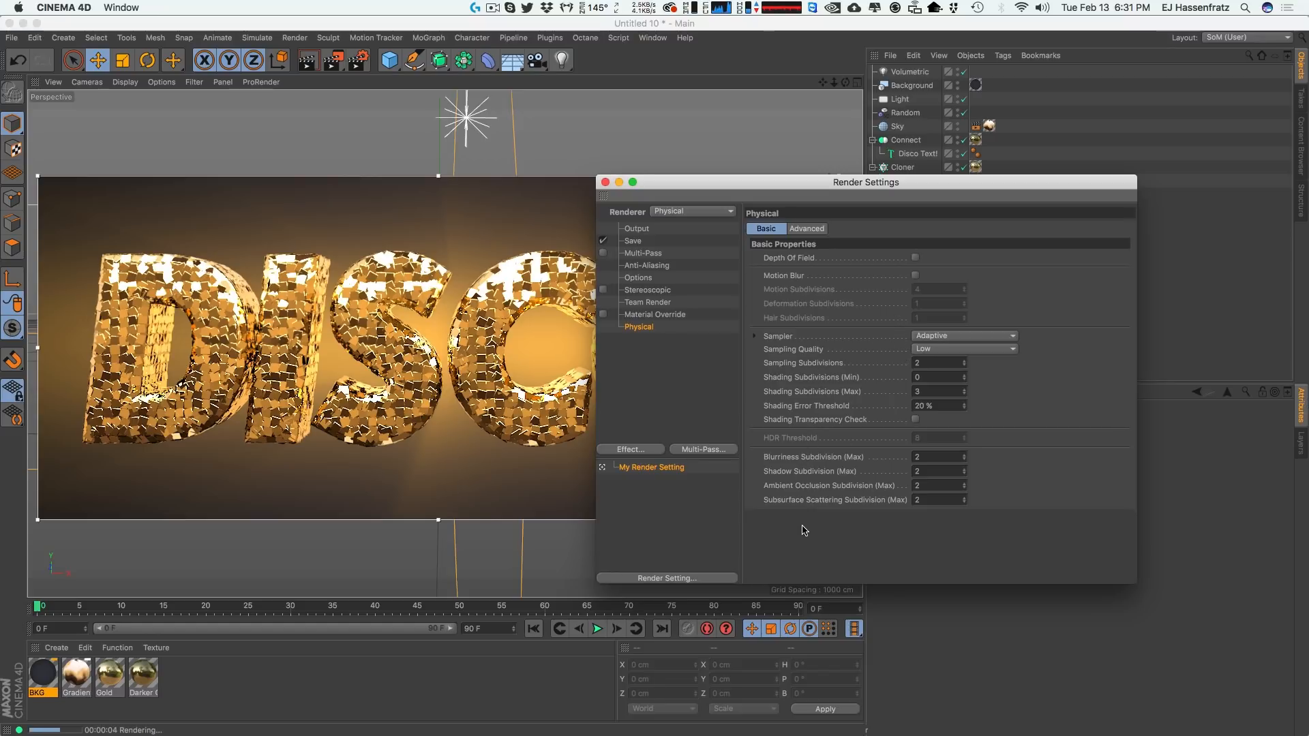
click(799, 486)
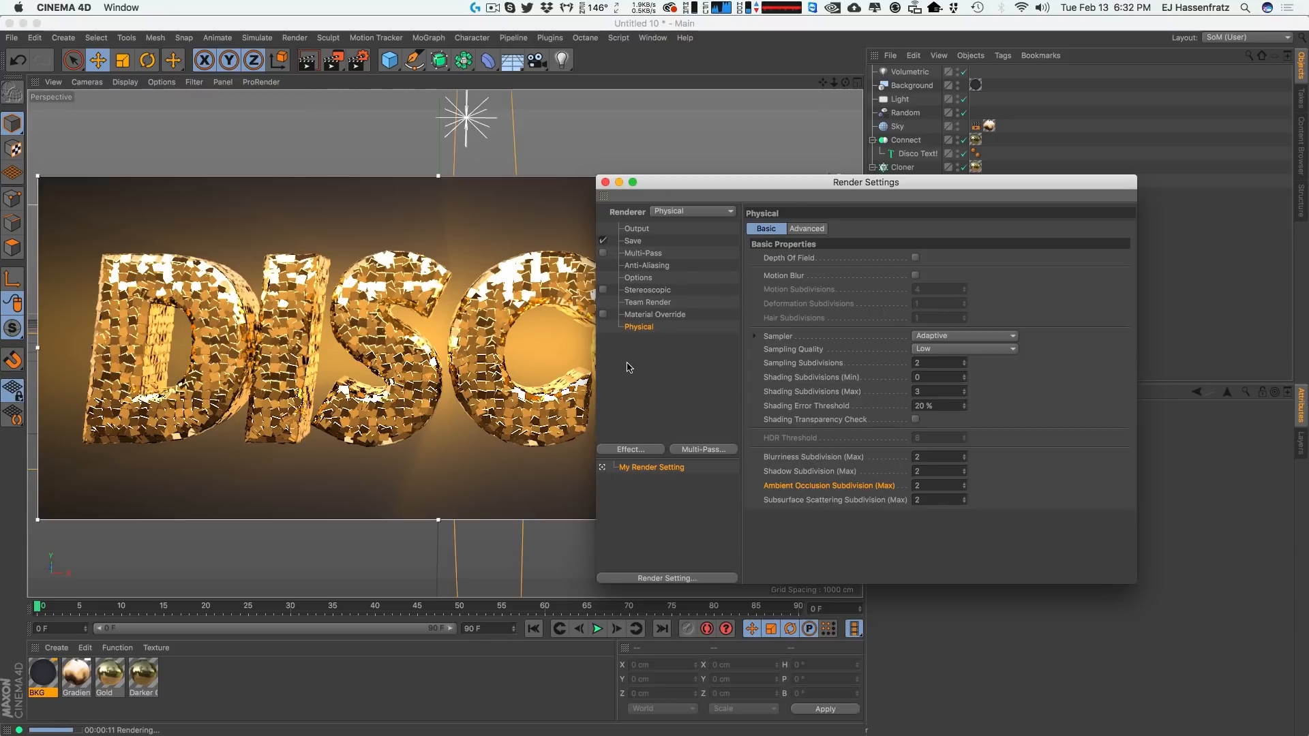
Add a Glow effect to the render settings.
click(646, 453)
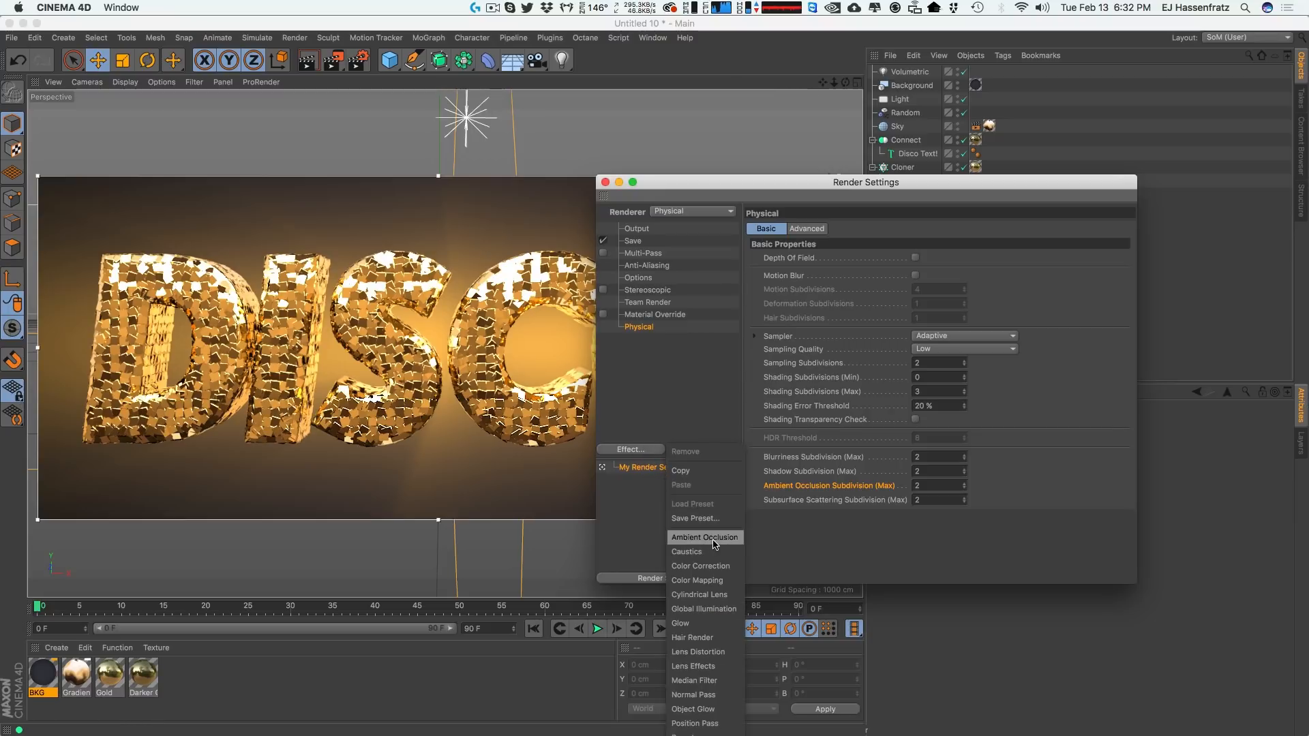
click(705, 625)
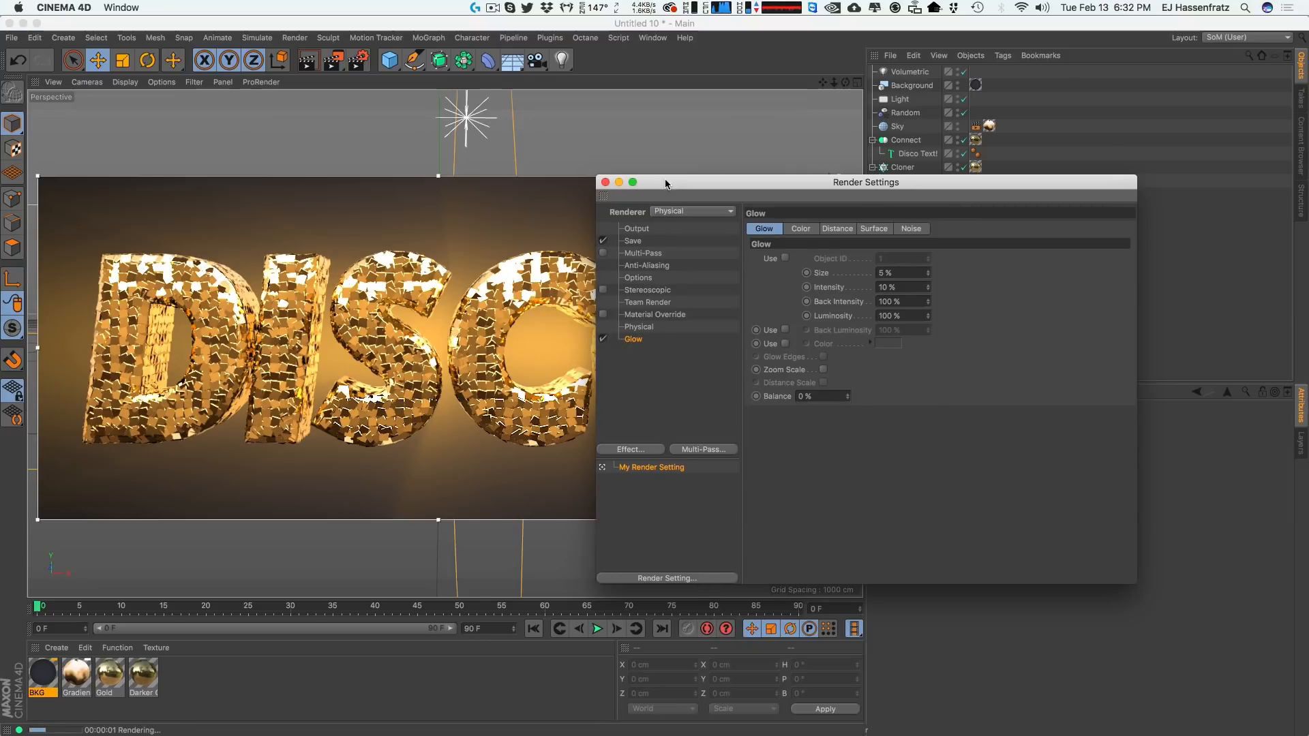
drag(671, 194, 836, 178)
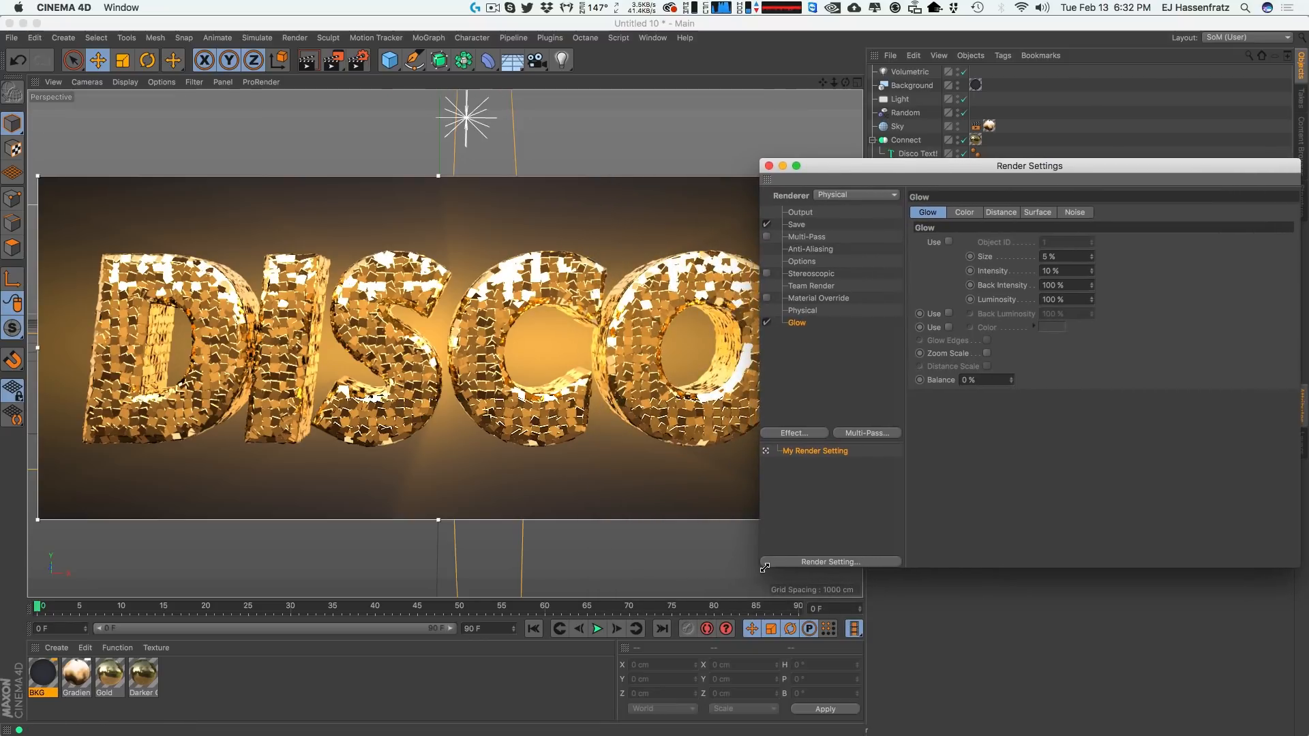
drag(762, 567, 848, 557)
drag(1010, 171, 974, 173)
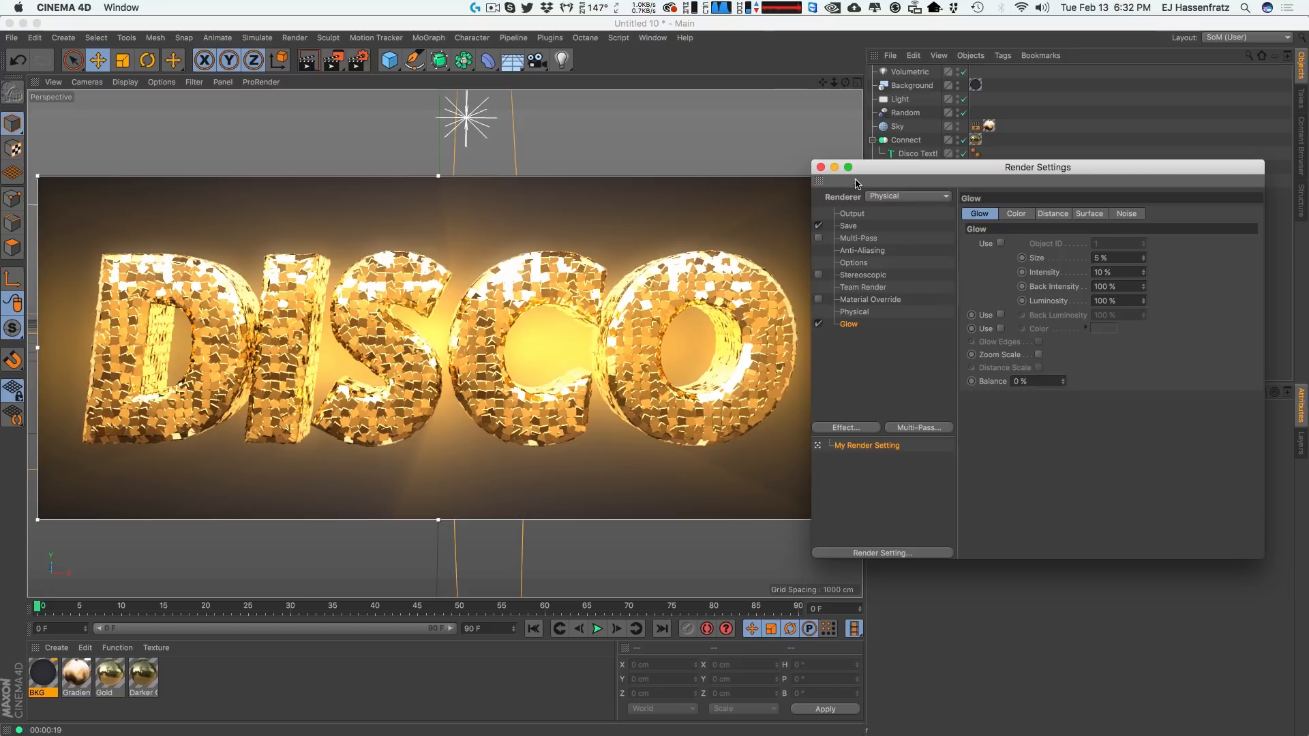
Set the Glow intensity to 7%, render the view, and close the render settings.
click(1110, 272)
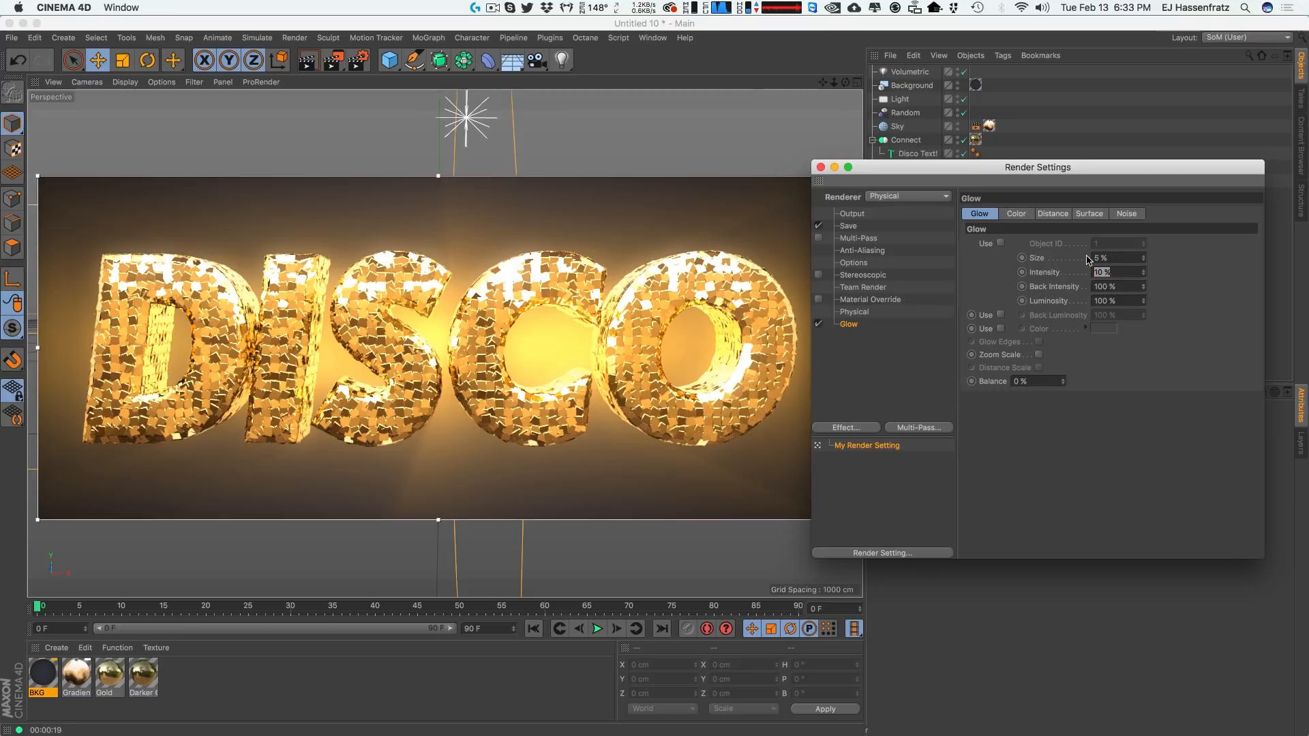
text(7)
key(Return)
key(super+r)
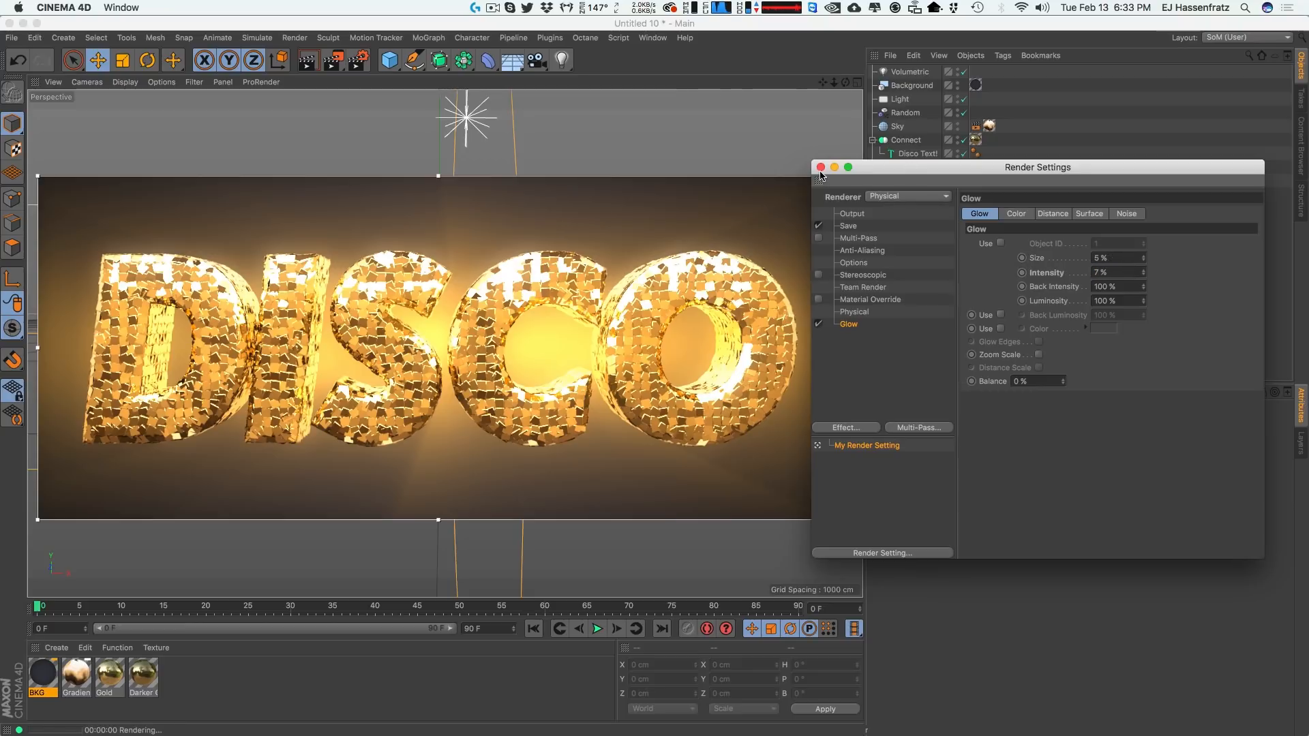
click(821, 167)
Select the main Light and set its intensity to 91%.
click(900, 99)
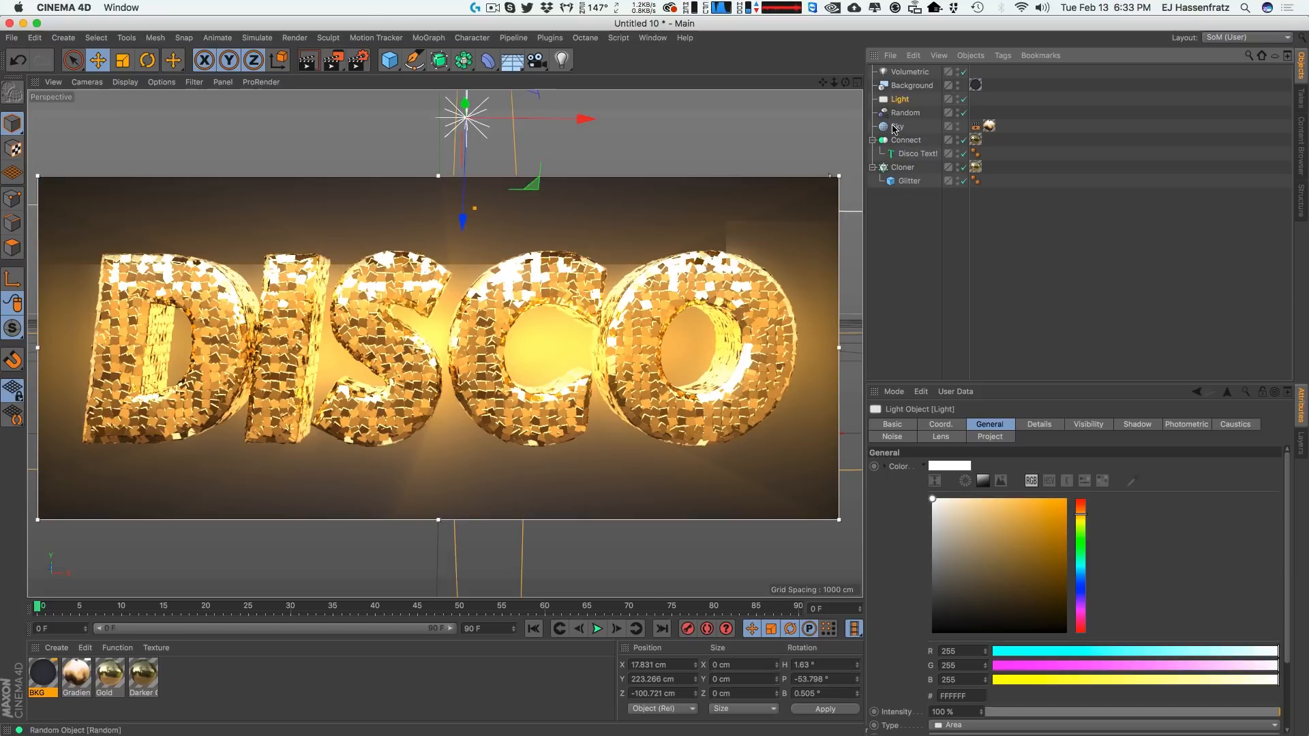
click(1244, 713)
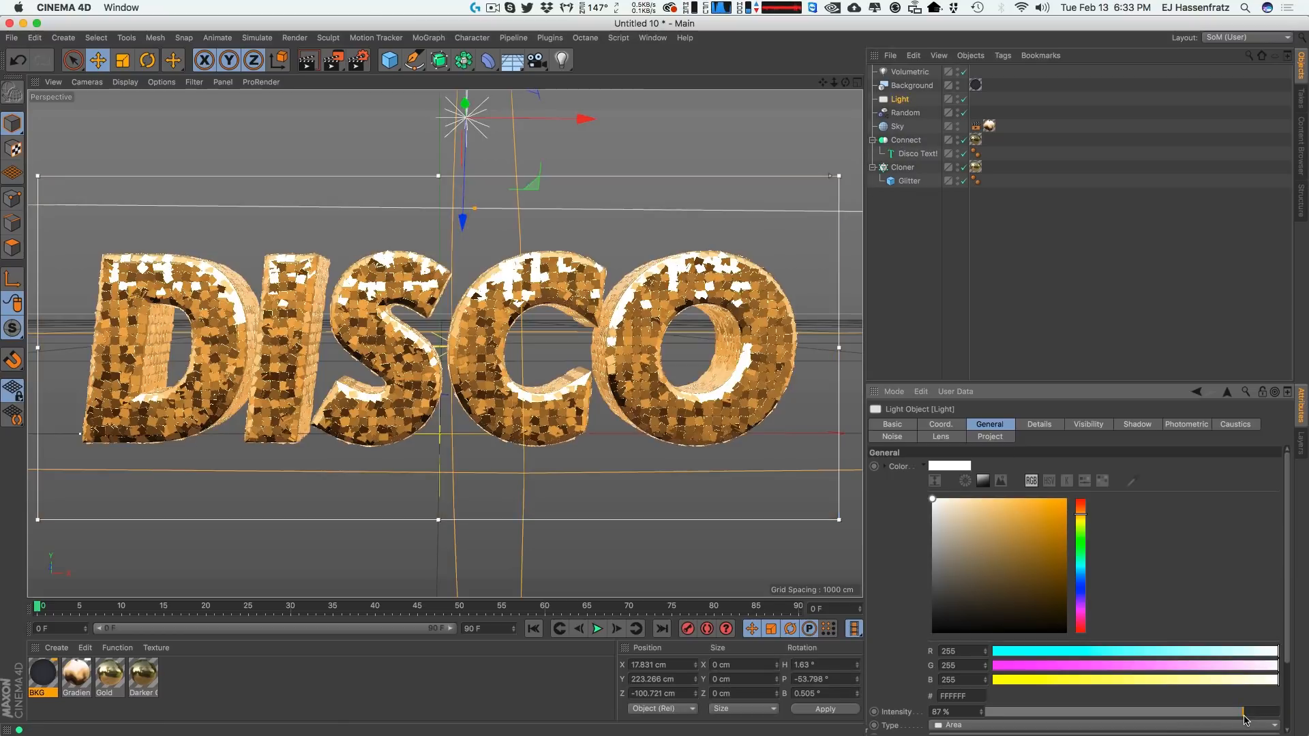
drag(1244, 716, 1254, 711)
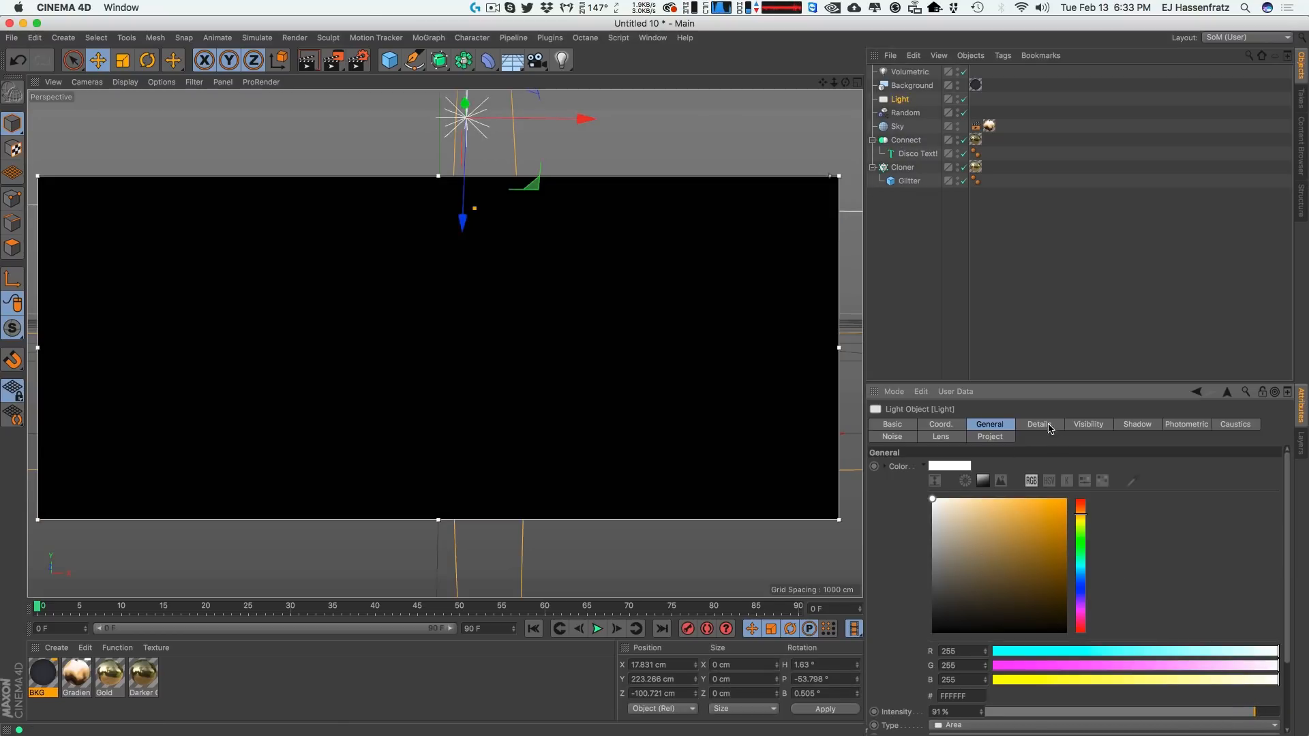
click(1050, 425)
click(983, 705)
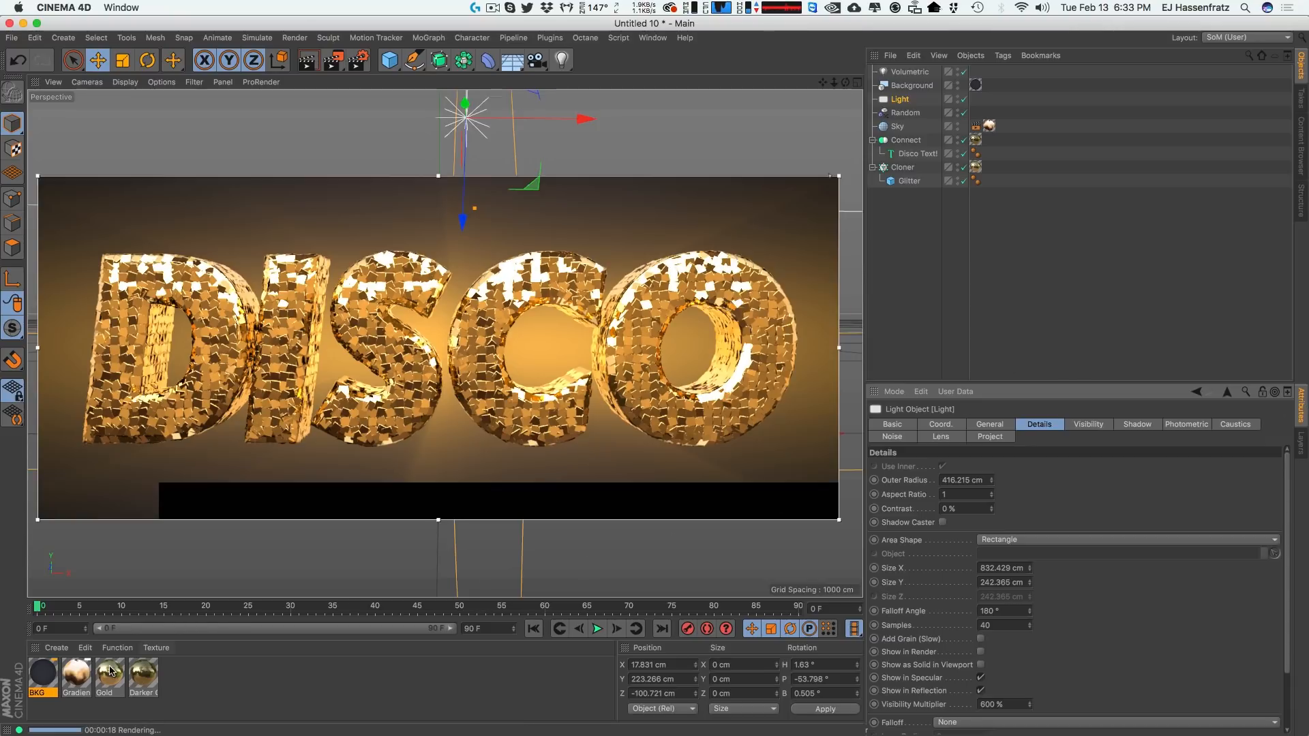
Open the Gradient material and set its luminance shader's Scale to 0%.
click(78, 678)
double_click(78, 677)
drag(525, 98, 982, 117)
click(997, 276)
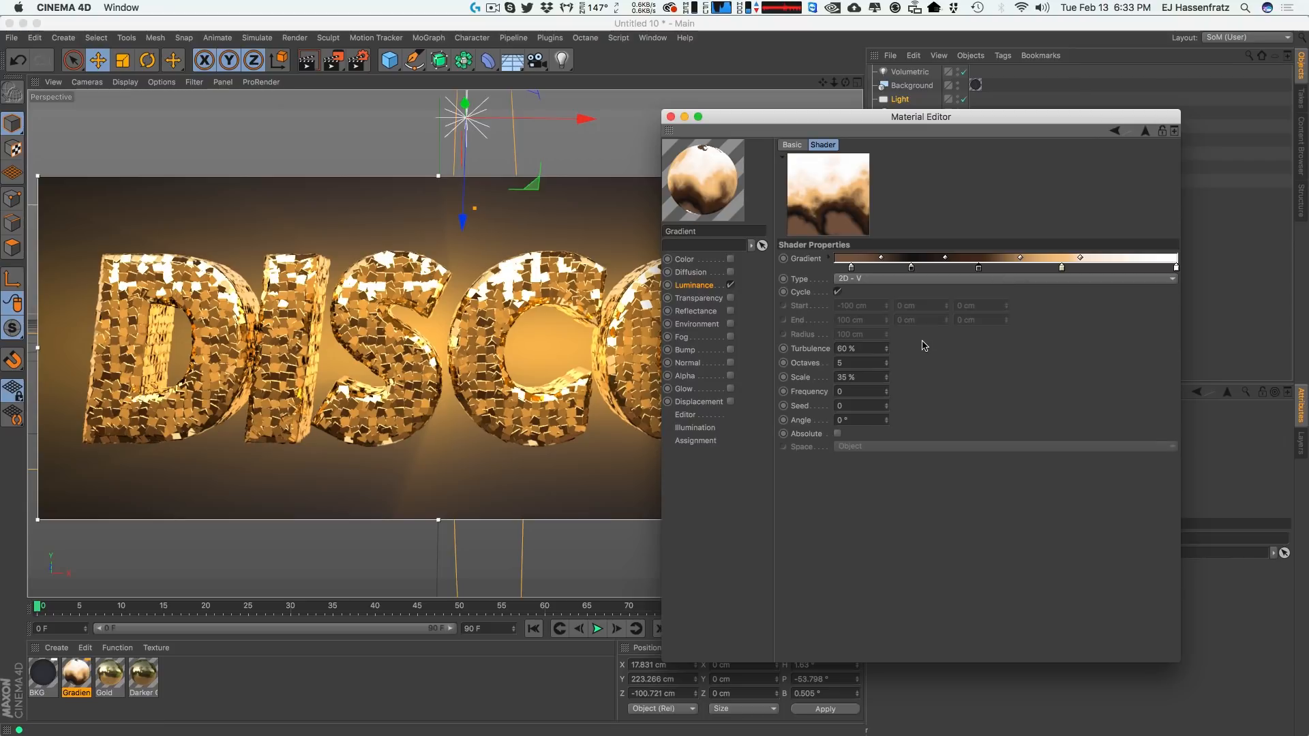
double_click(875, 377)
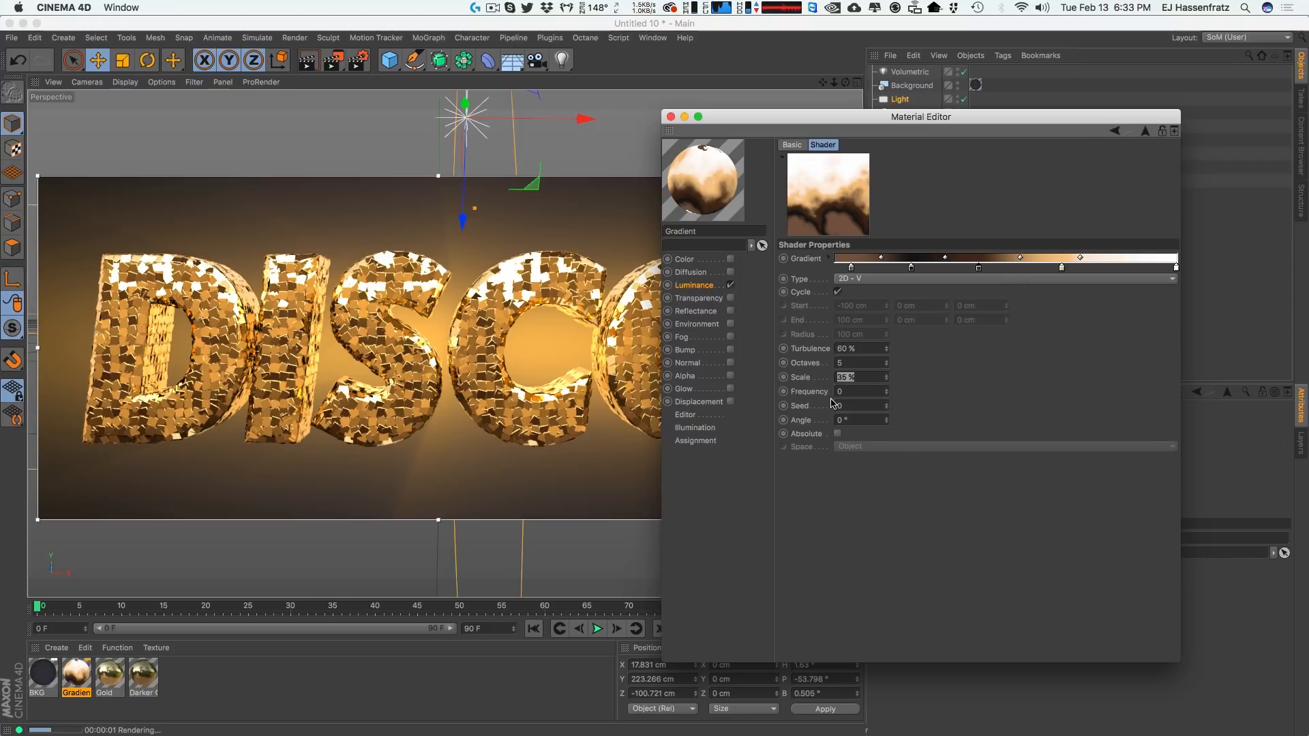
text(0)
key(Return)
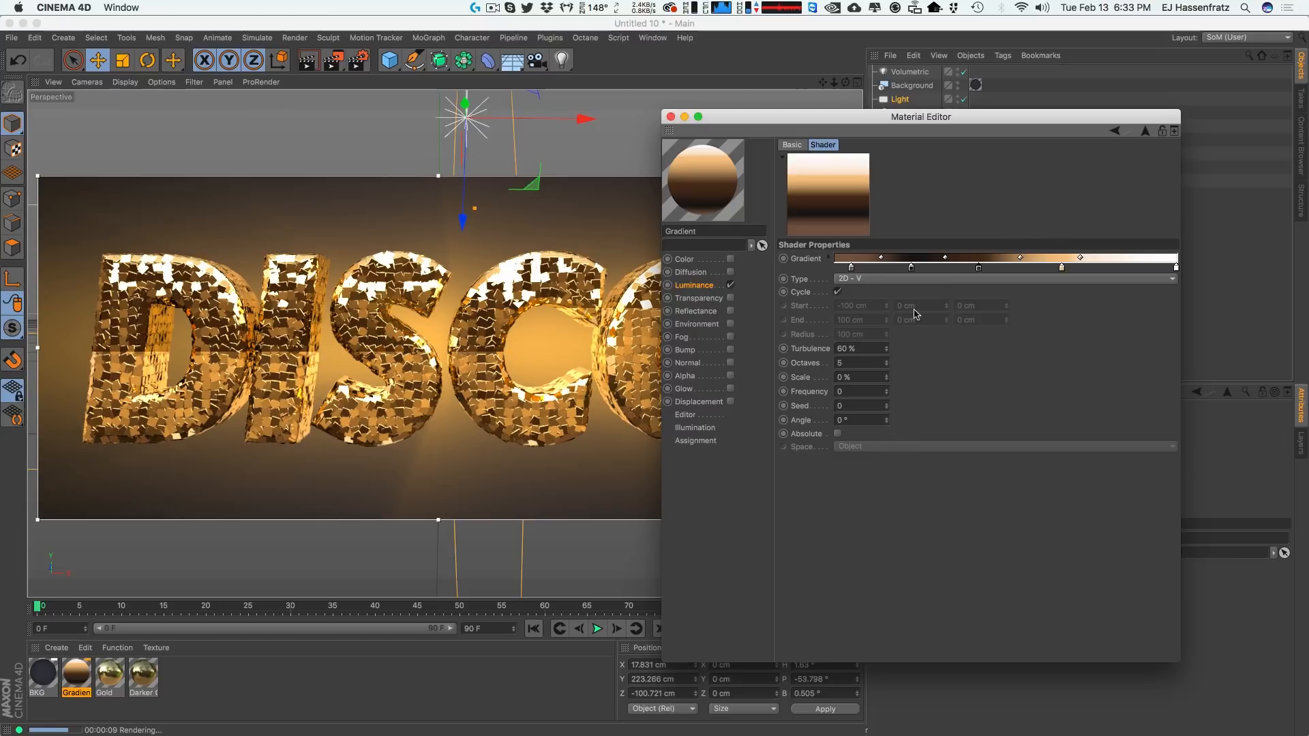
click(671, 117)
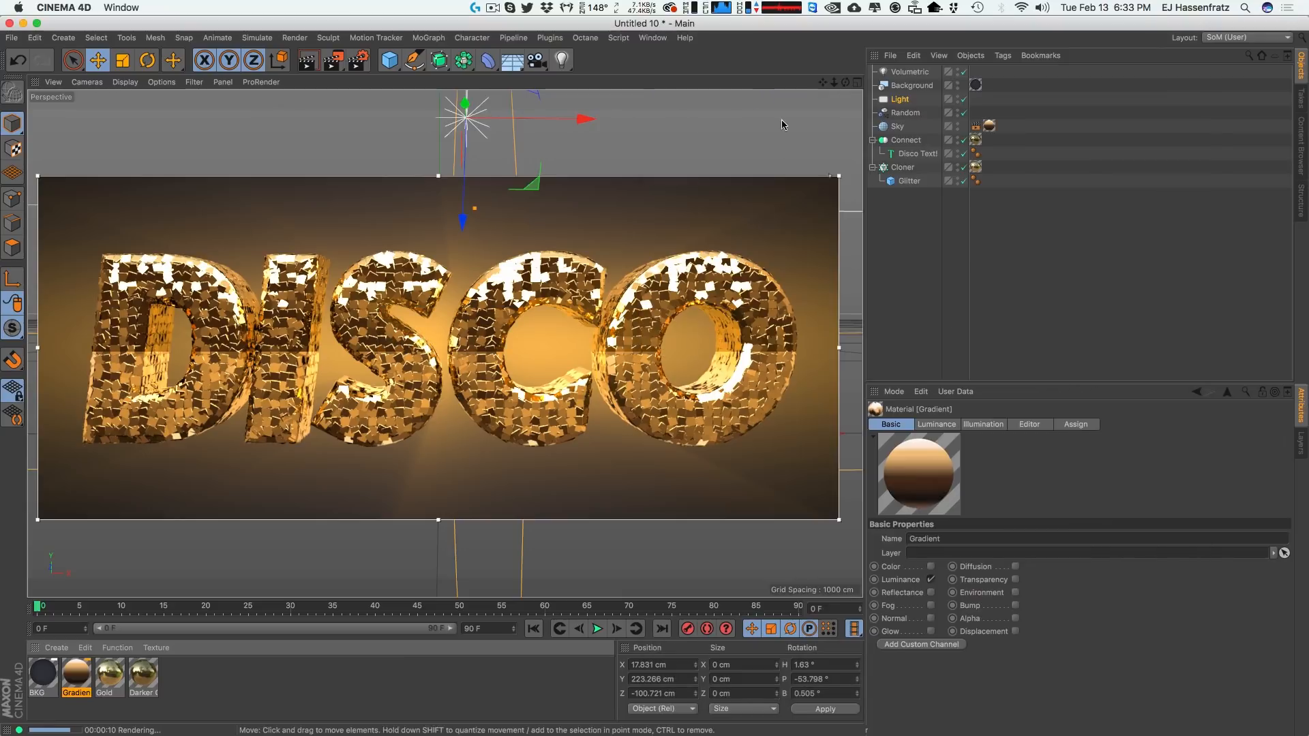
Change the MoText text from DISCO to GOLD.
click(918, 154)
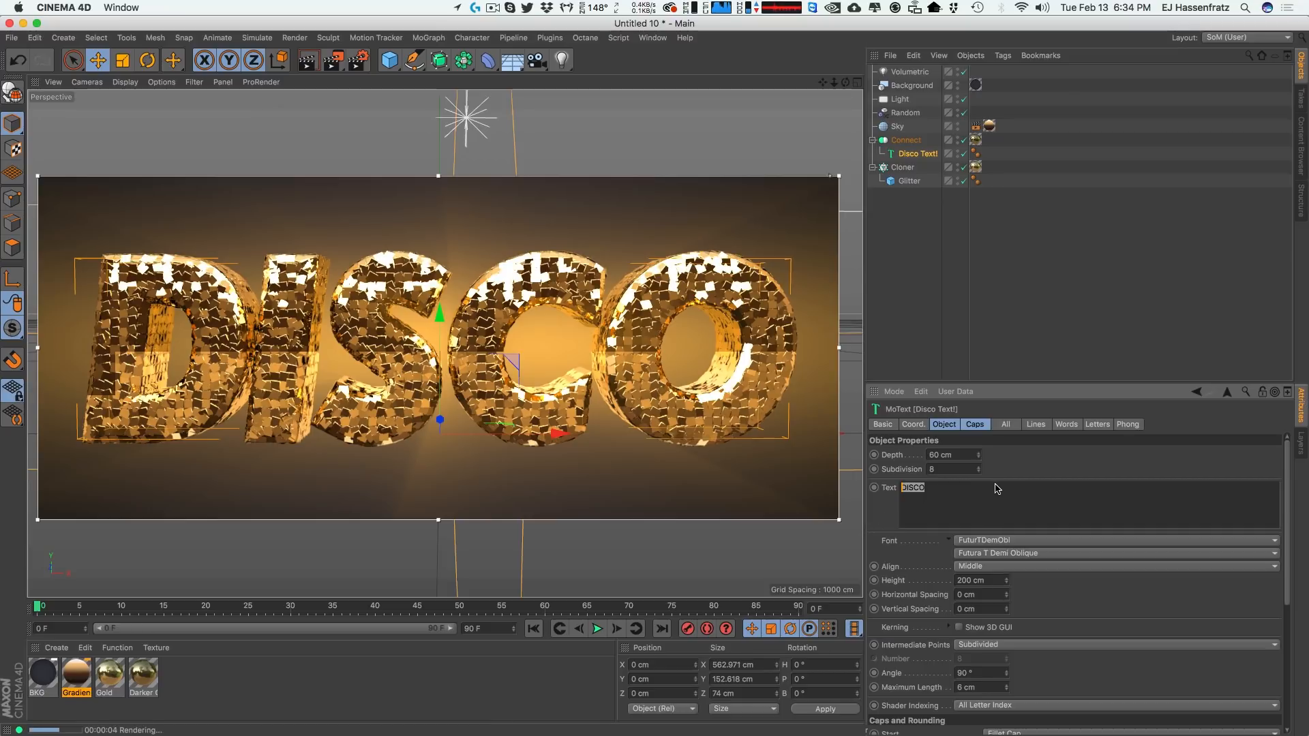
text(GOLD)
click(1037, 472)
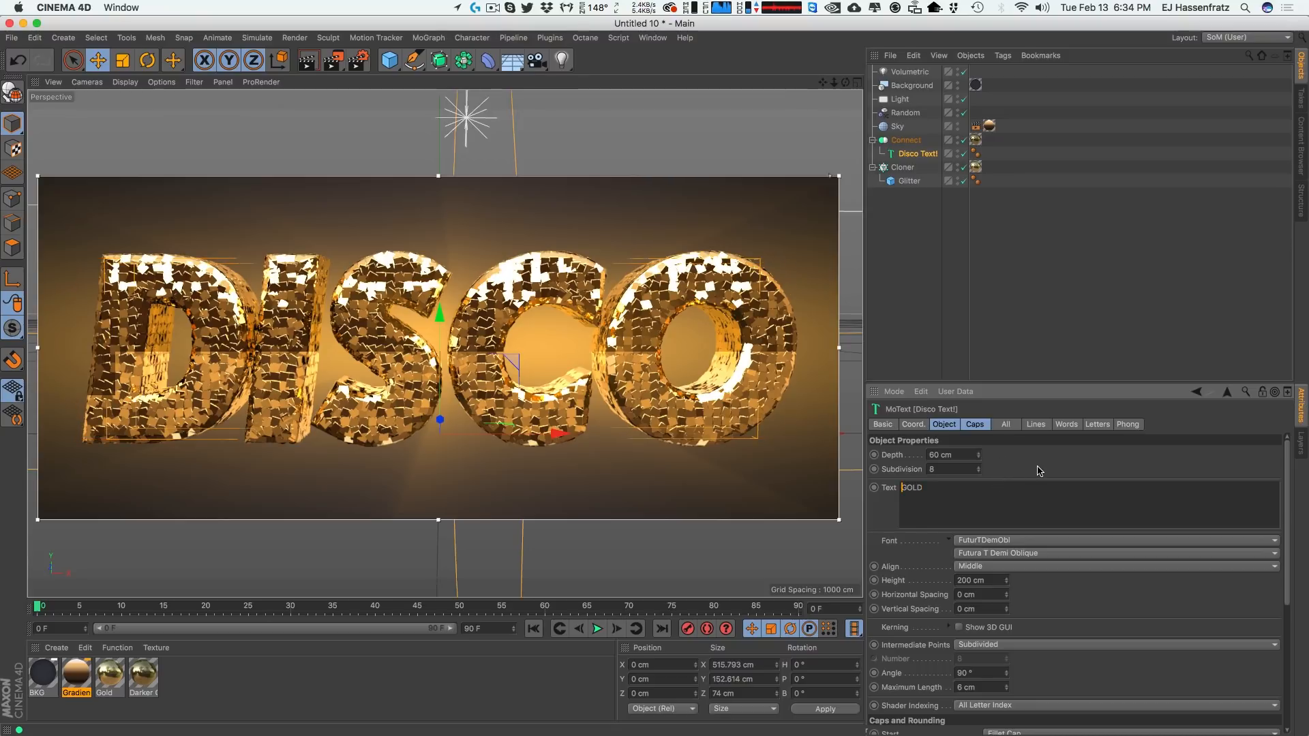
Turn off the interactive render region in the viewport.
click(1091, 285)
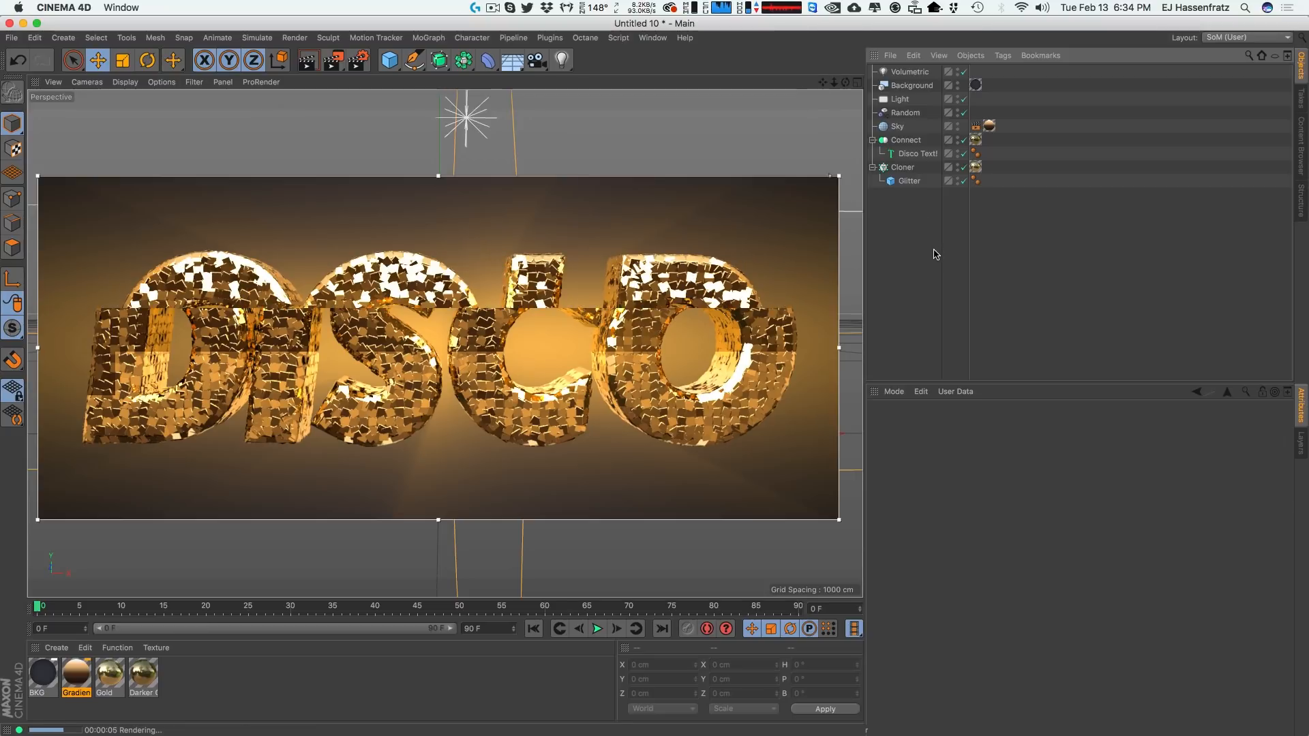
click(1004, 167)
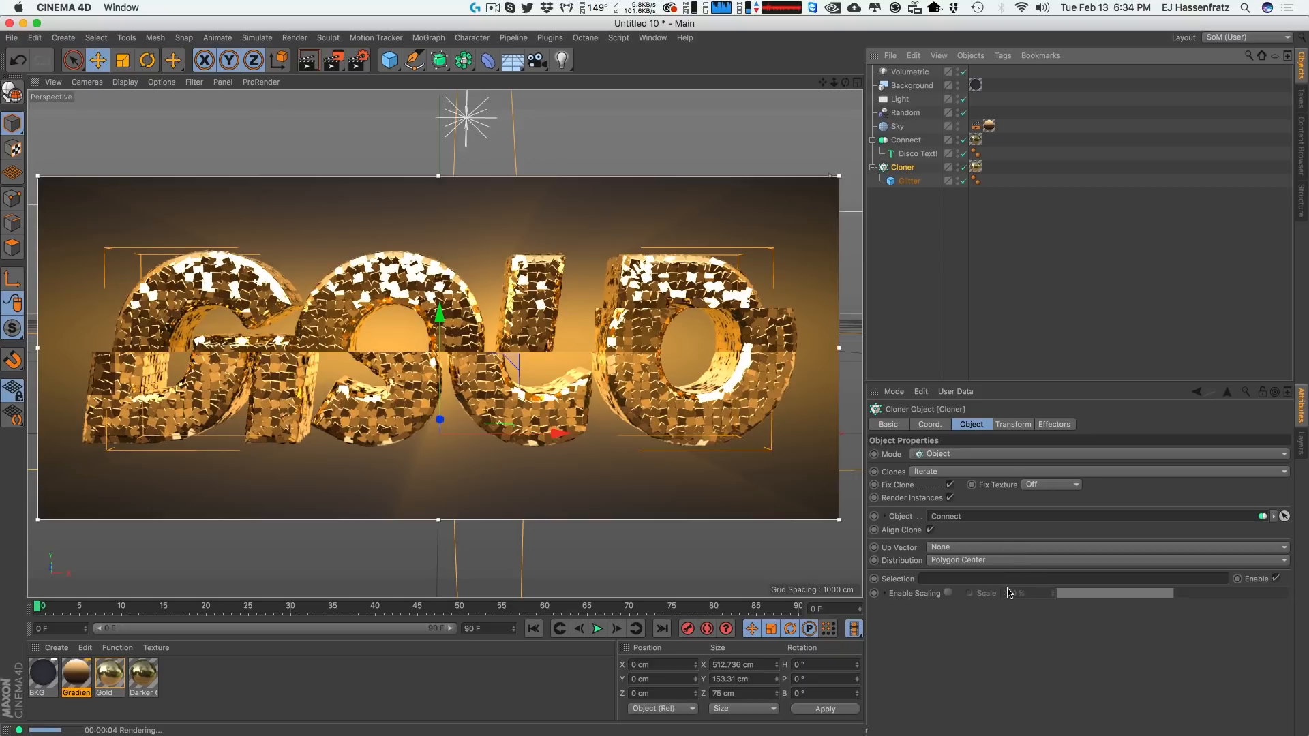
key(alt+r)
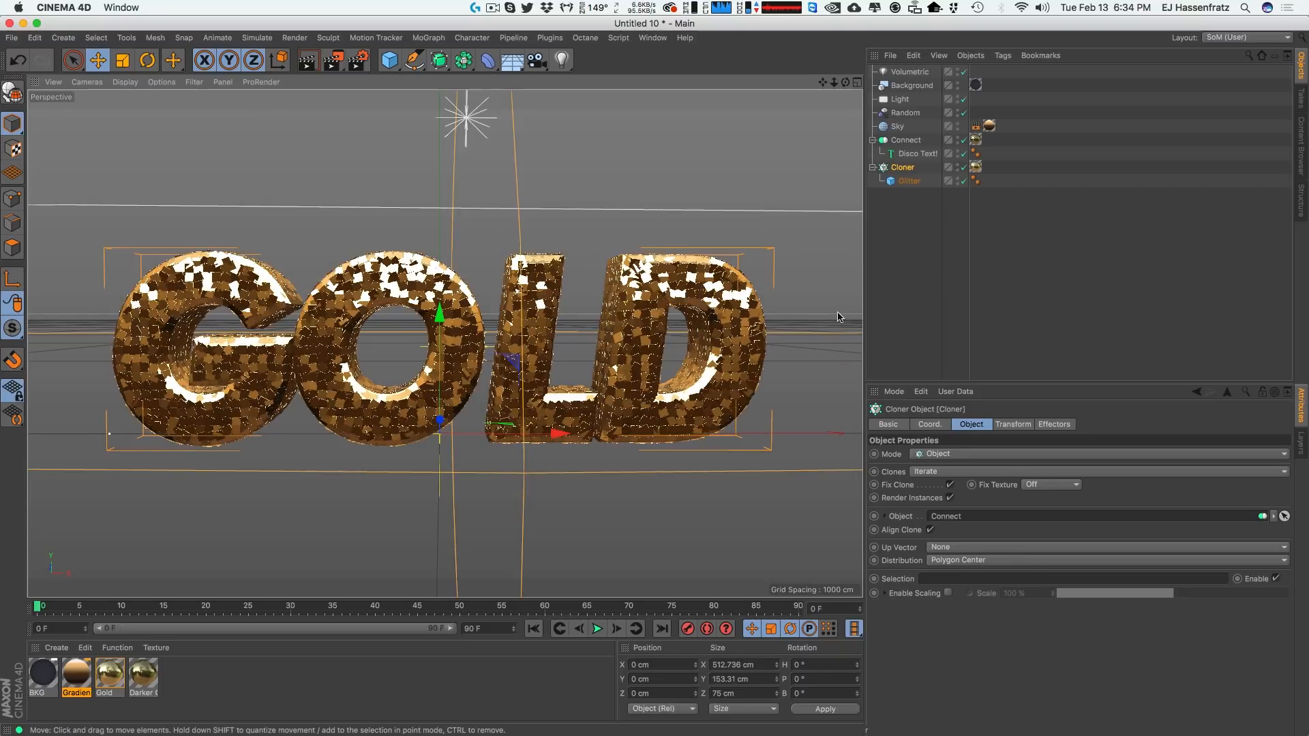
Change the MoText text to I DONT KNOW and set its height to 94 cm.
click(905, 140)
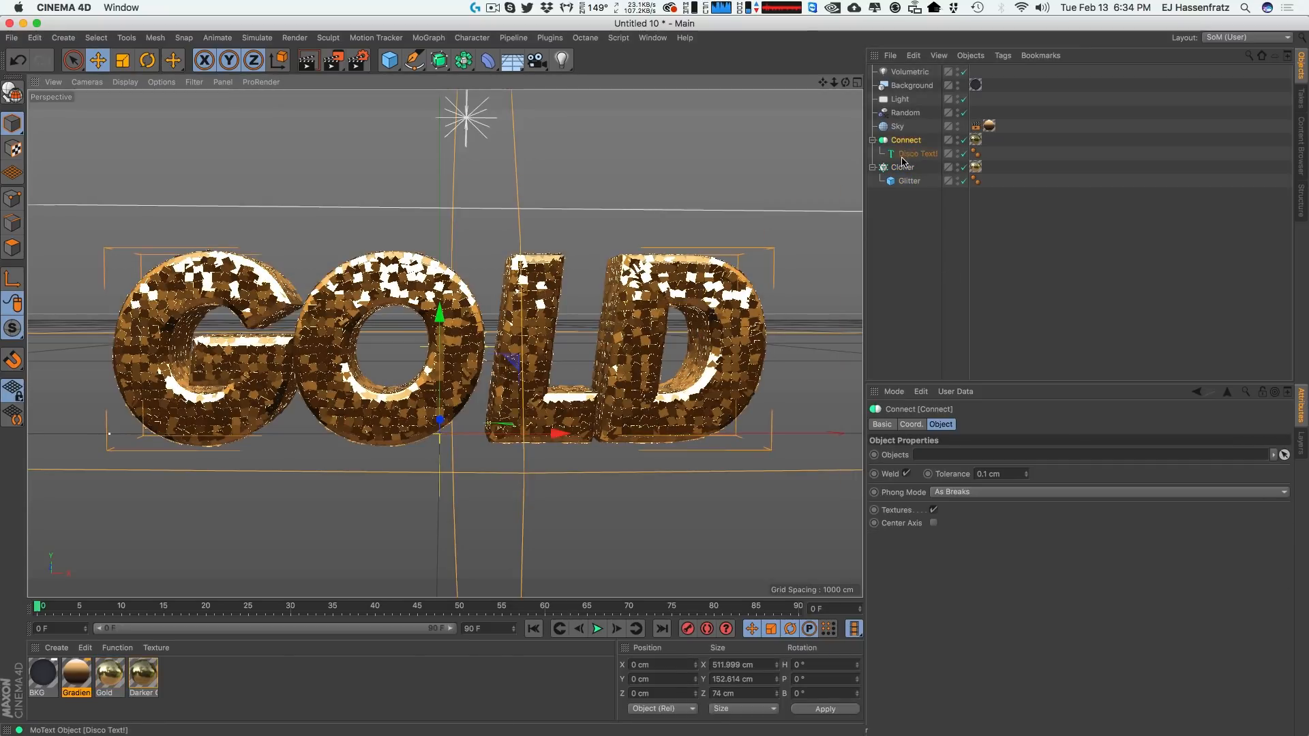
click(902, 167)
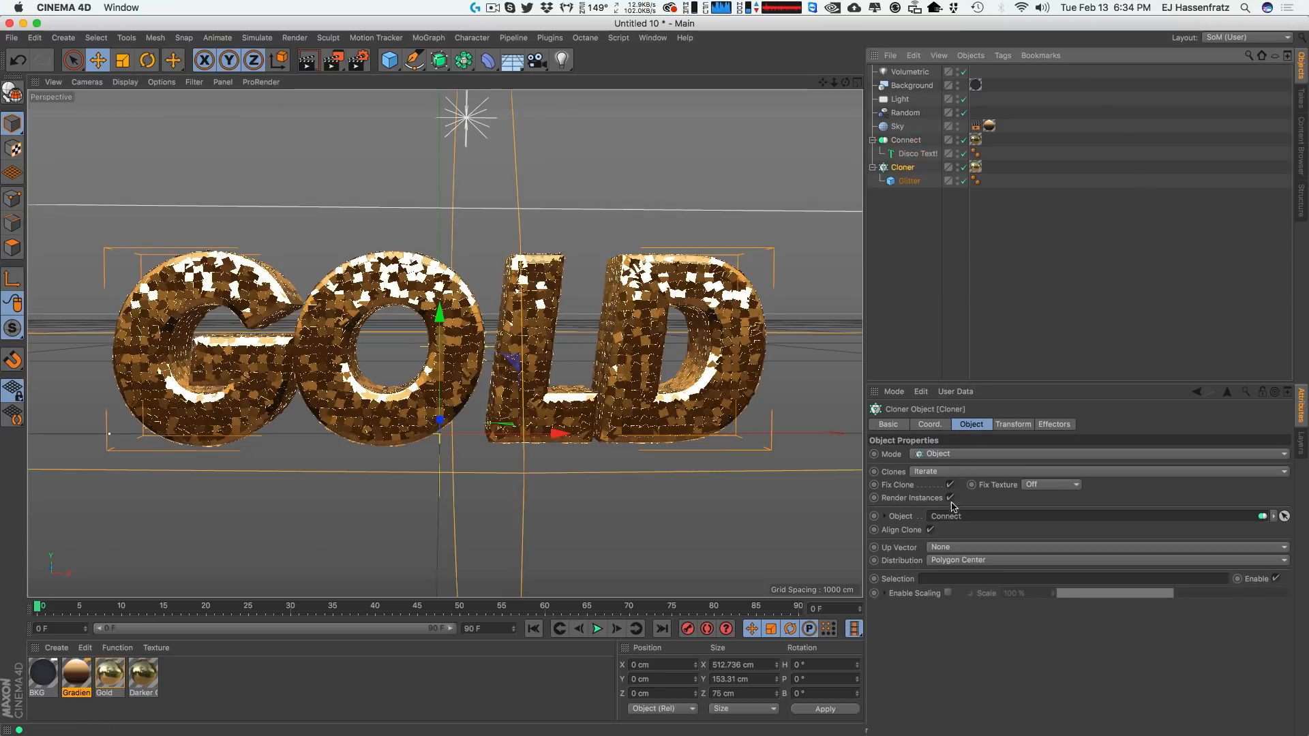
click(917, 154)
drag(959, 501, 668, 497)
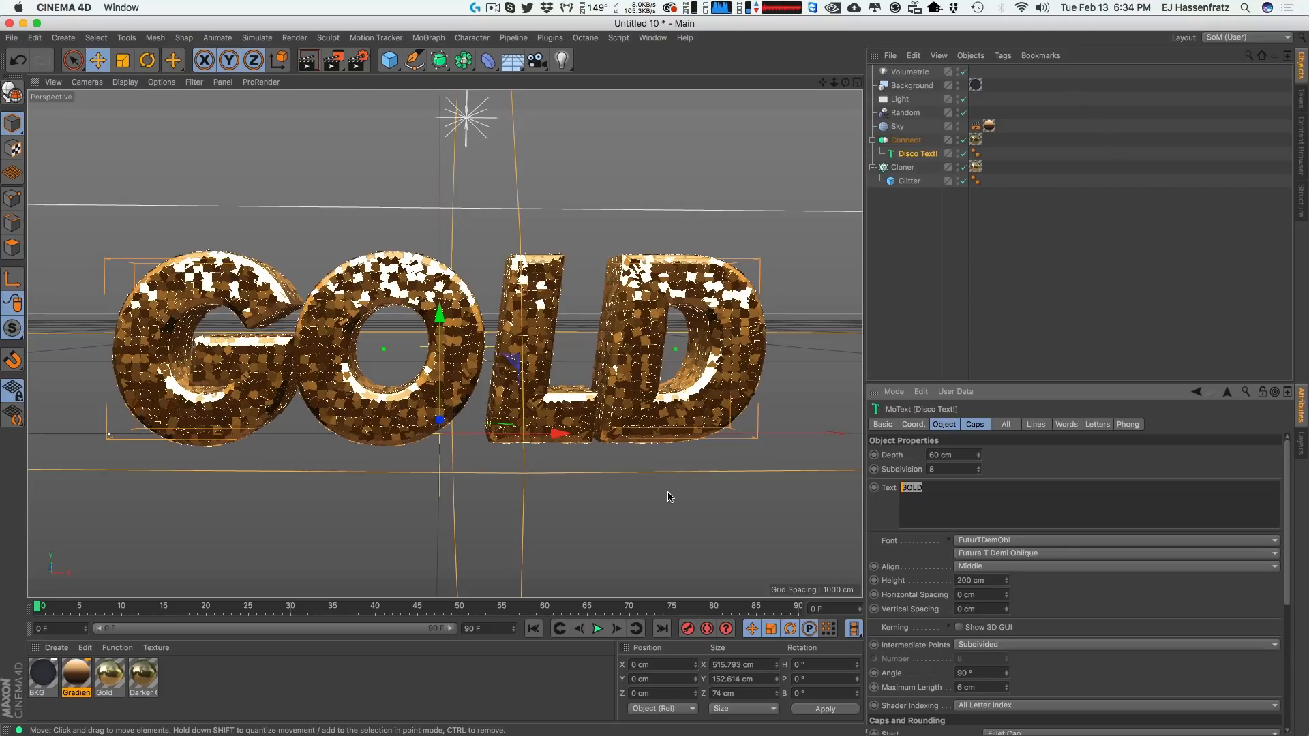
text(I DONT KNOW)
key(Return)
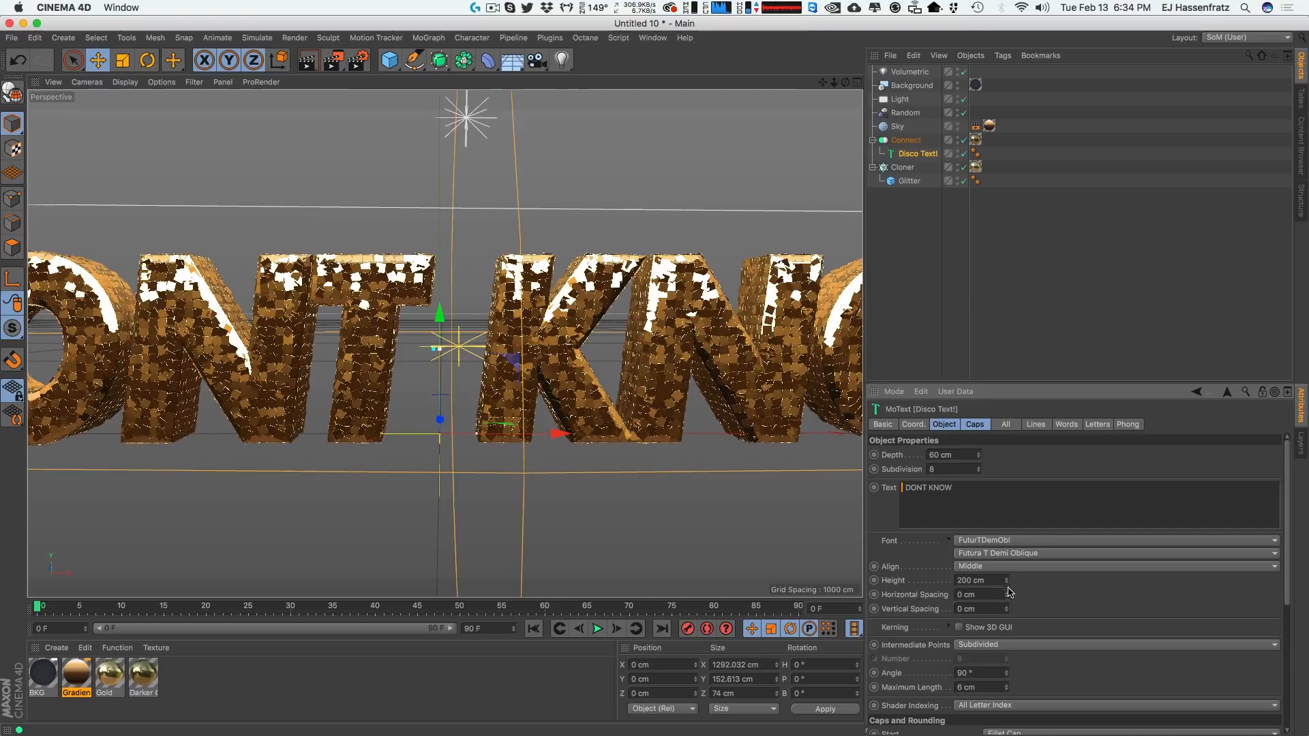
drag(1007, 583, 1013, 679)
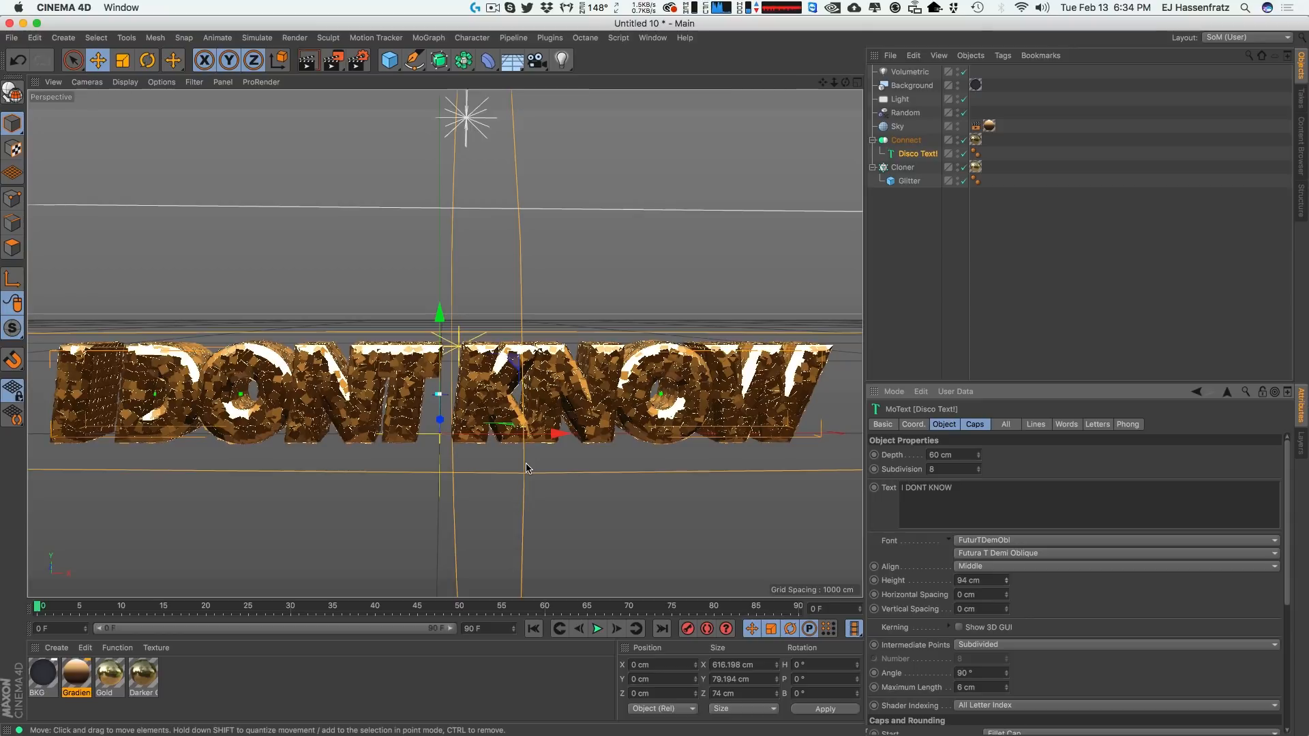
Review the Glitter cube, Cloner and MoText caps settings around the new title.
click(910, 180)
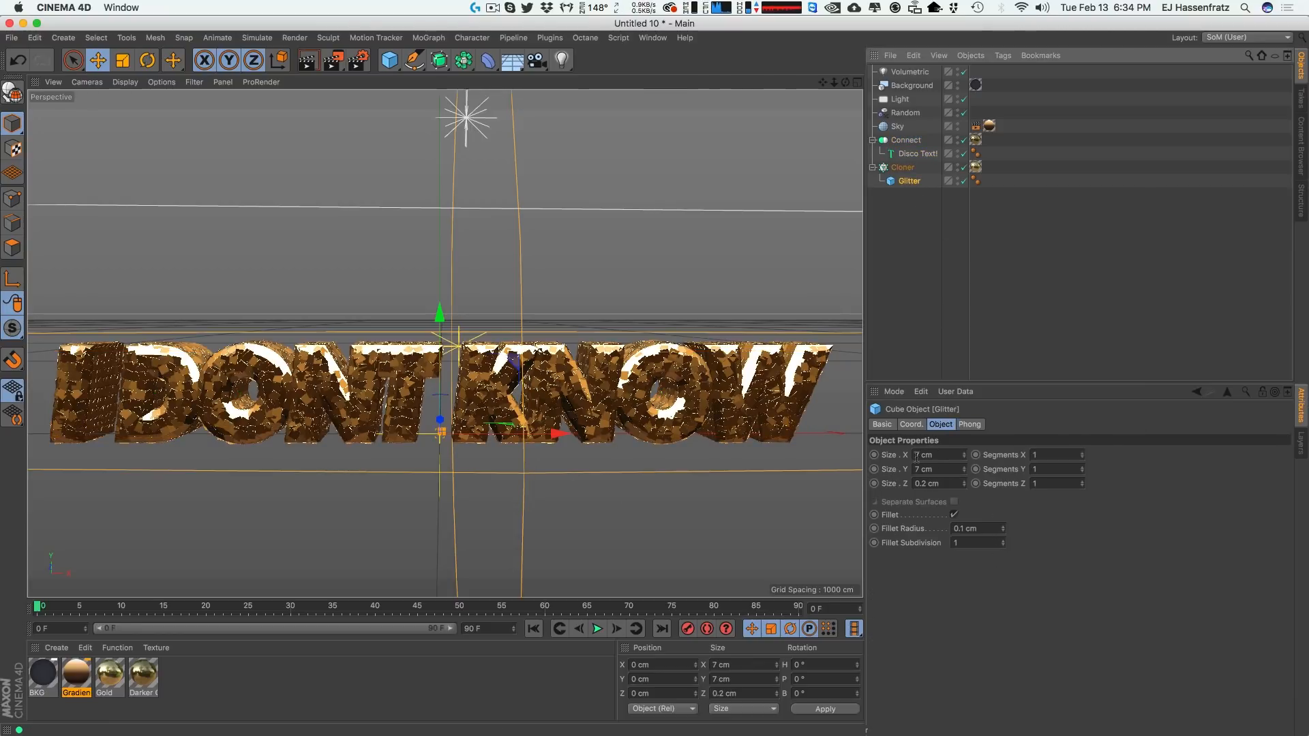
click(903, 167)
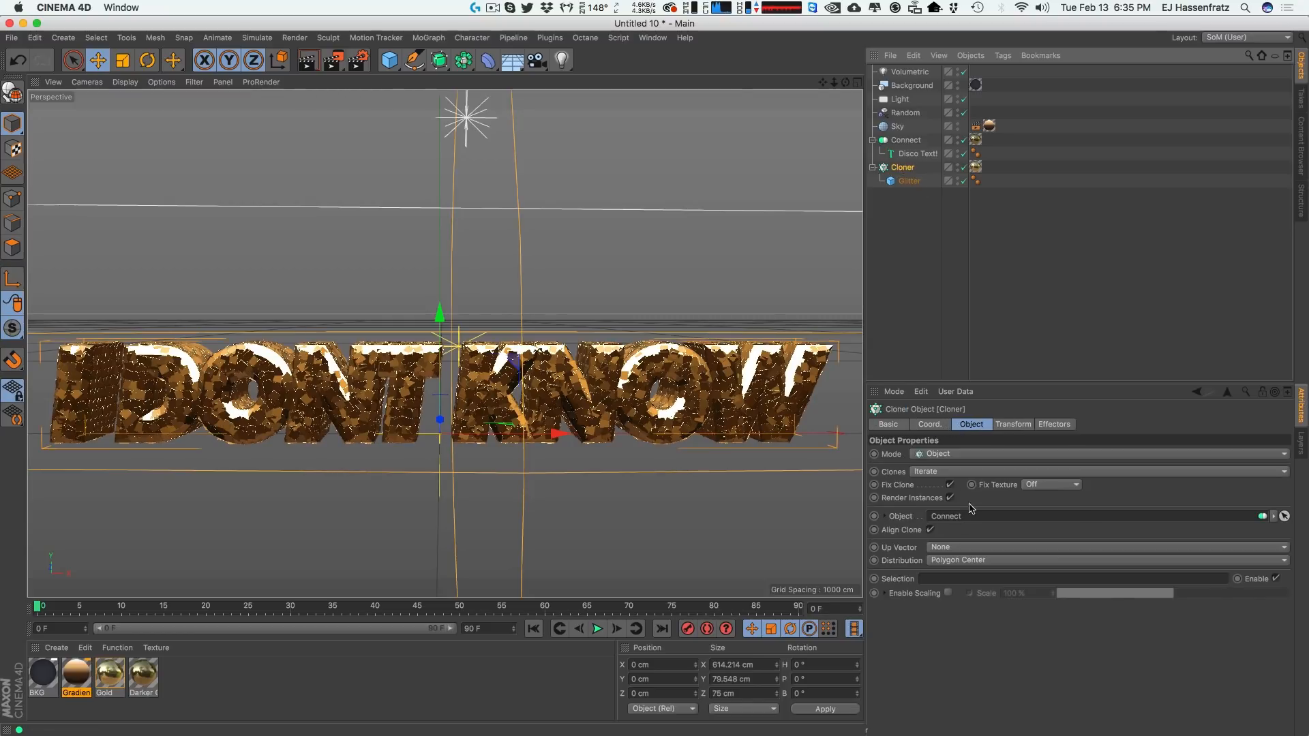
click(1002, 425)
click(970, 426)
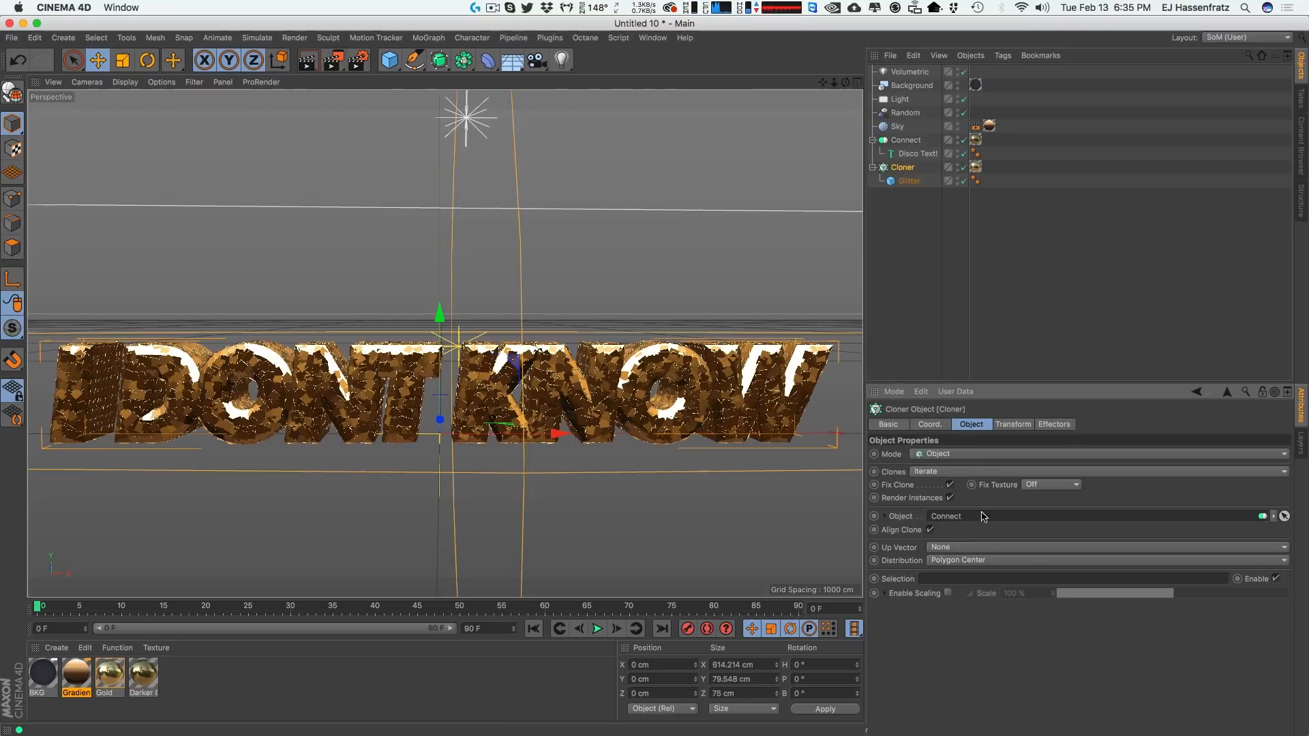
click(918, 153)
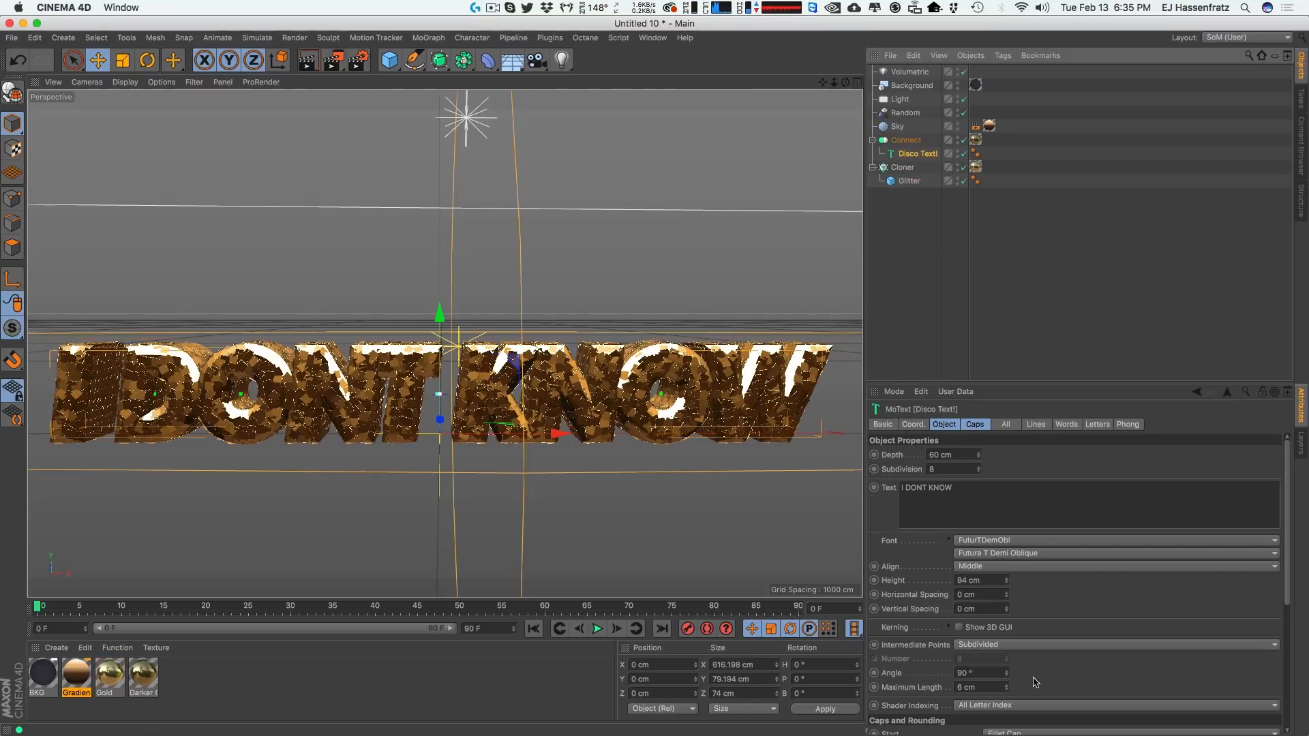
click(1012, 427)
click(975, 424)
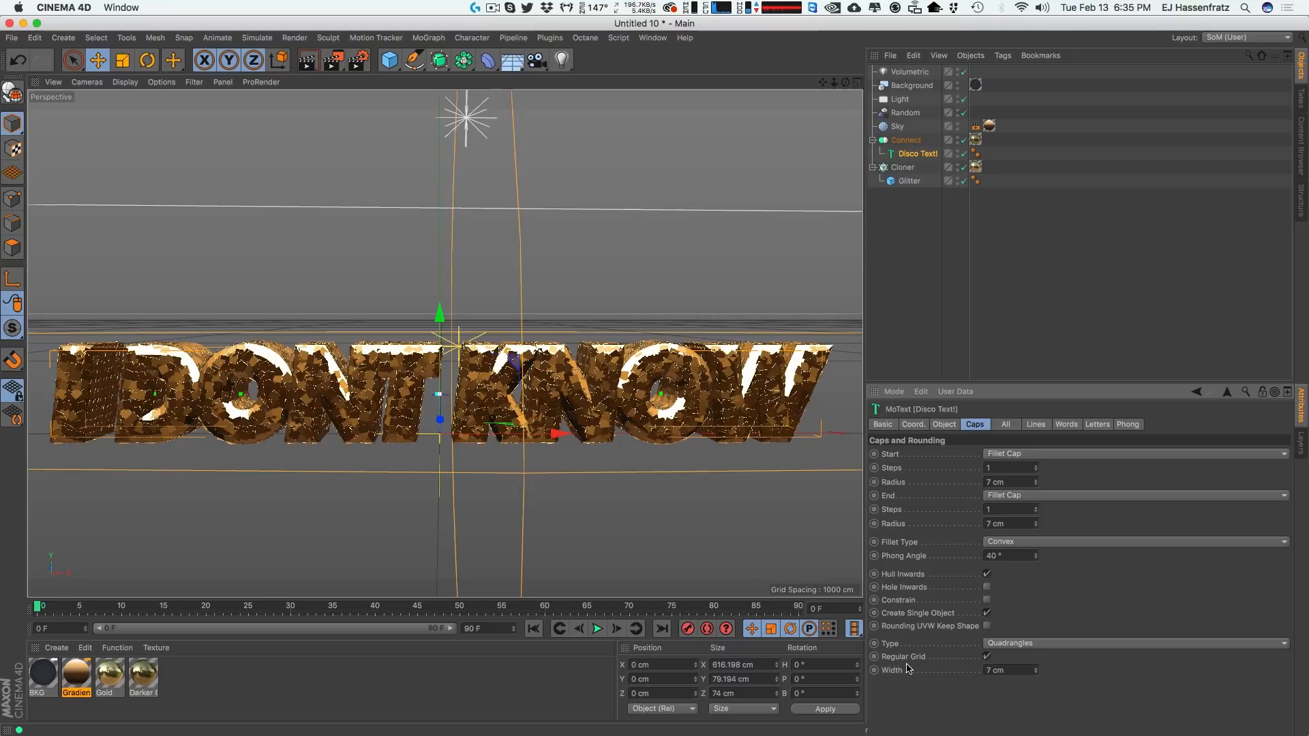
alt+drag(605, 367, 641, 345)
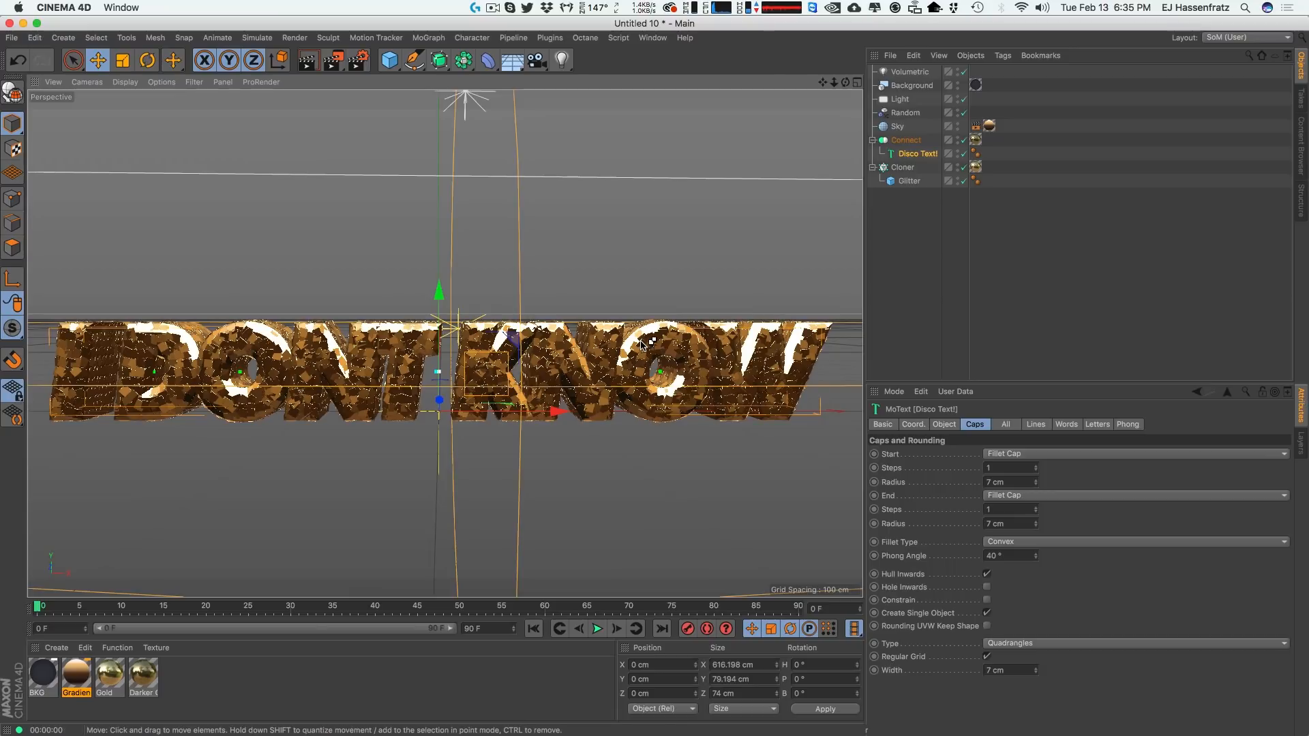